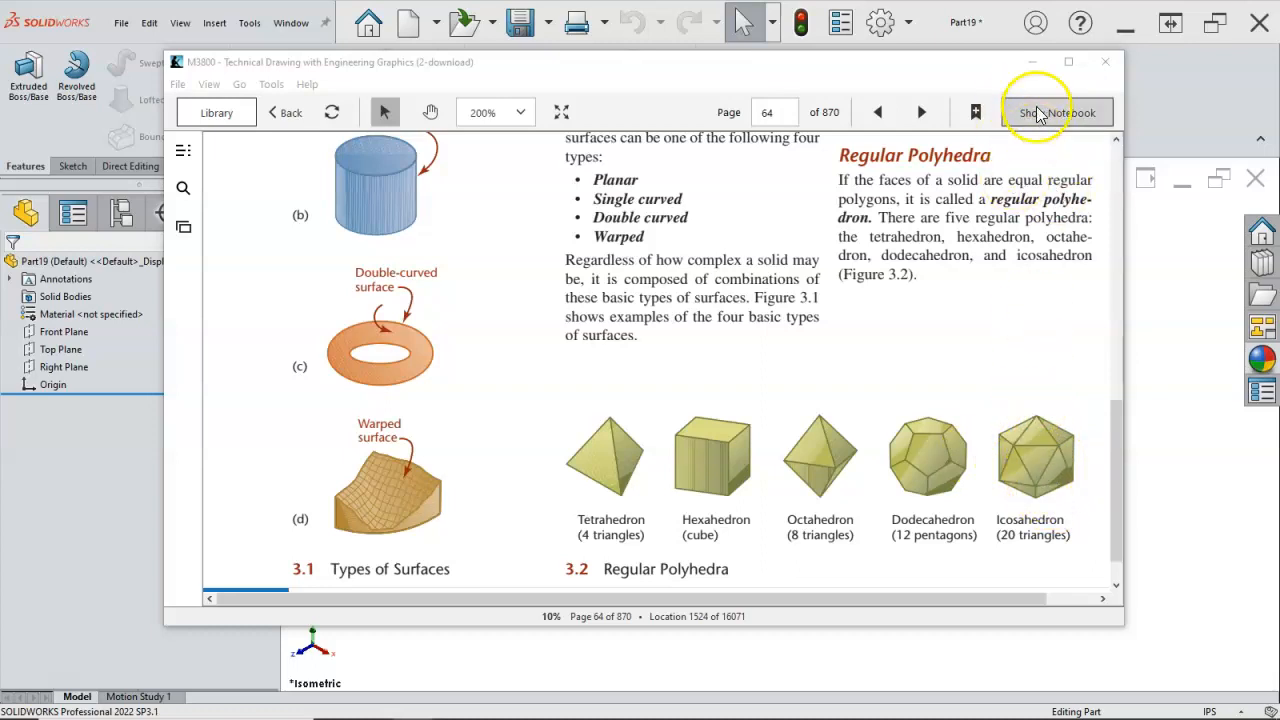
# Step: Minimize the e-book window to return to SOLIDWORKS and start a new 3D sketch in the empty part
pyautogui.click(1033, 63)
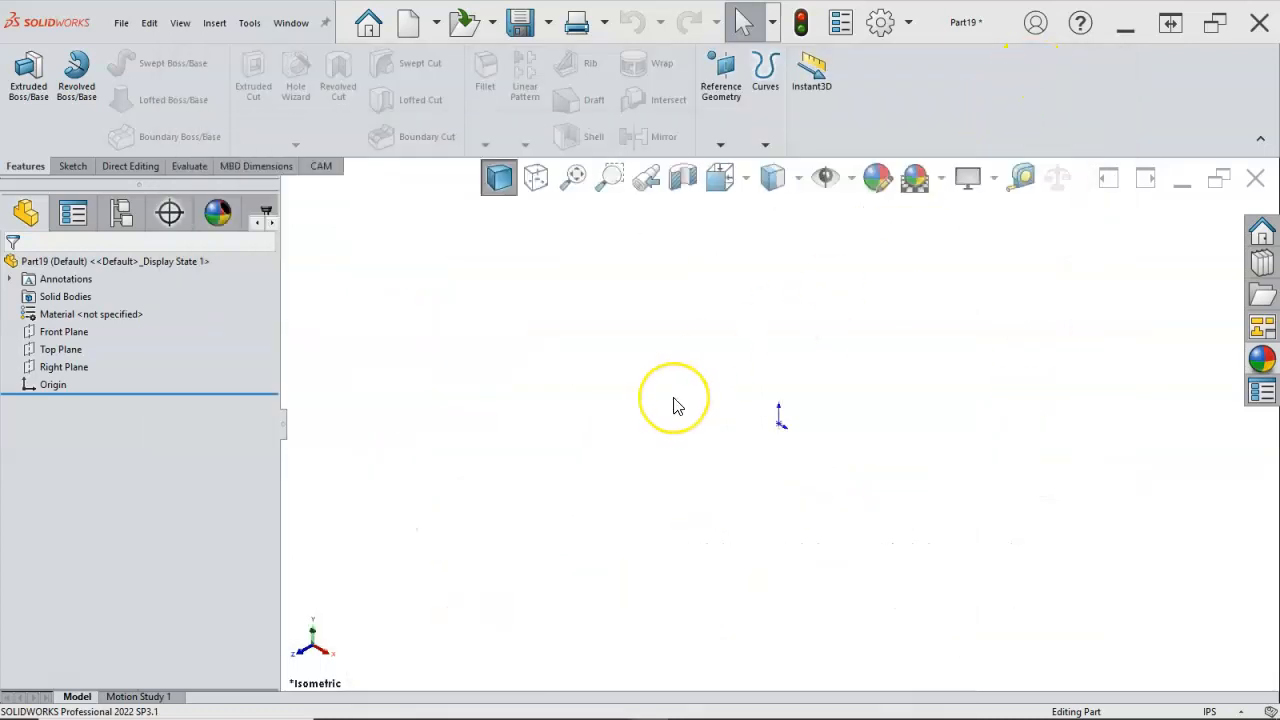
pyautogui.click(70, 166)
pyautogui.click(24, 145)
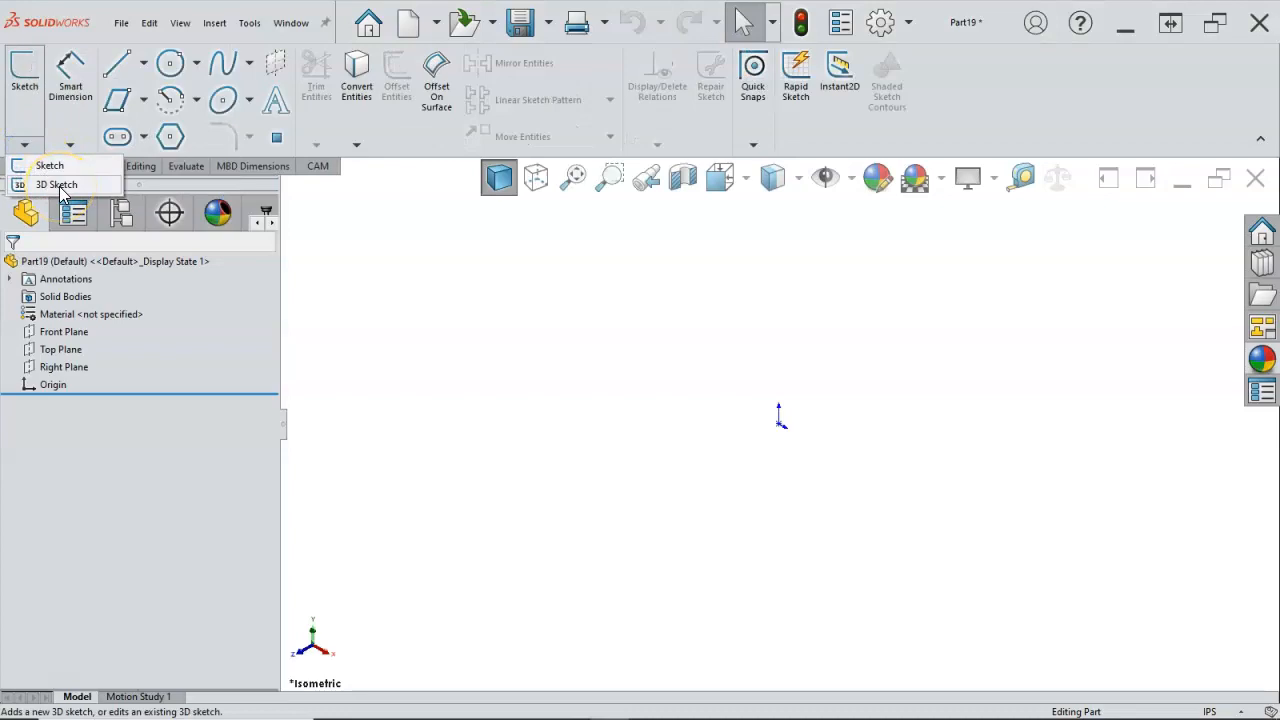
pyautogui.click(58, 185)
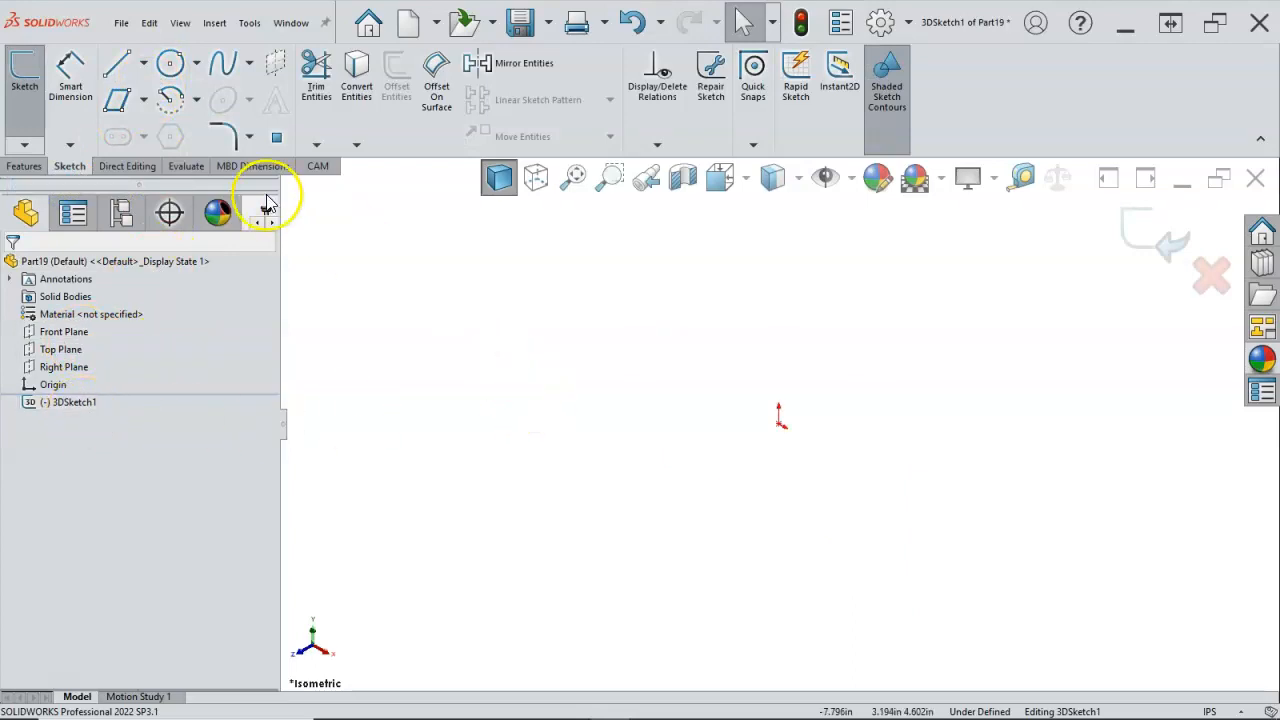
pyautogui.click(116, 64)
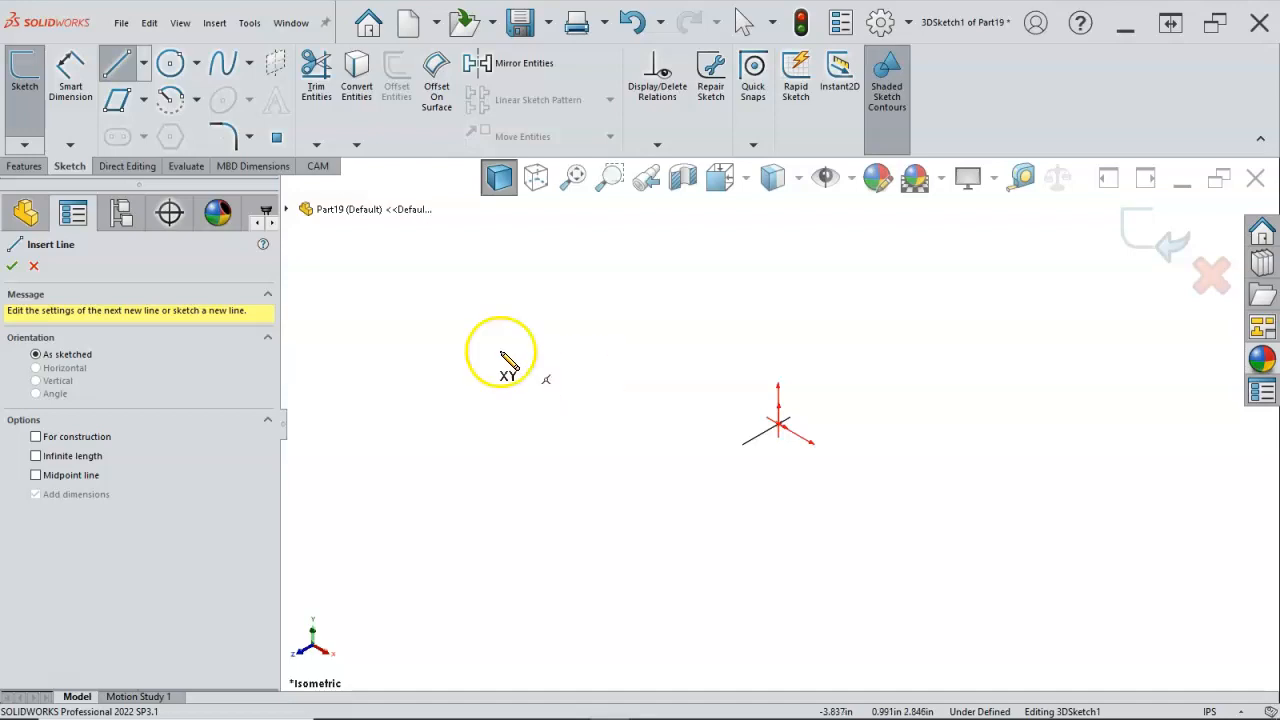
pyautogui.click(33, 266)
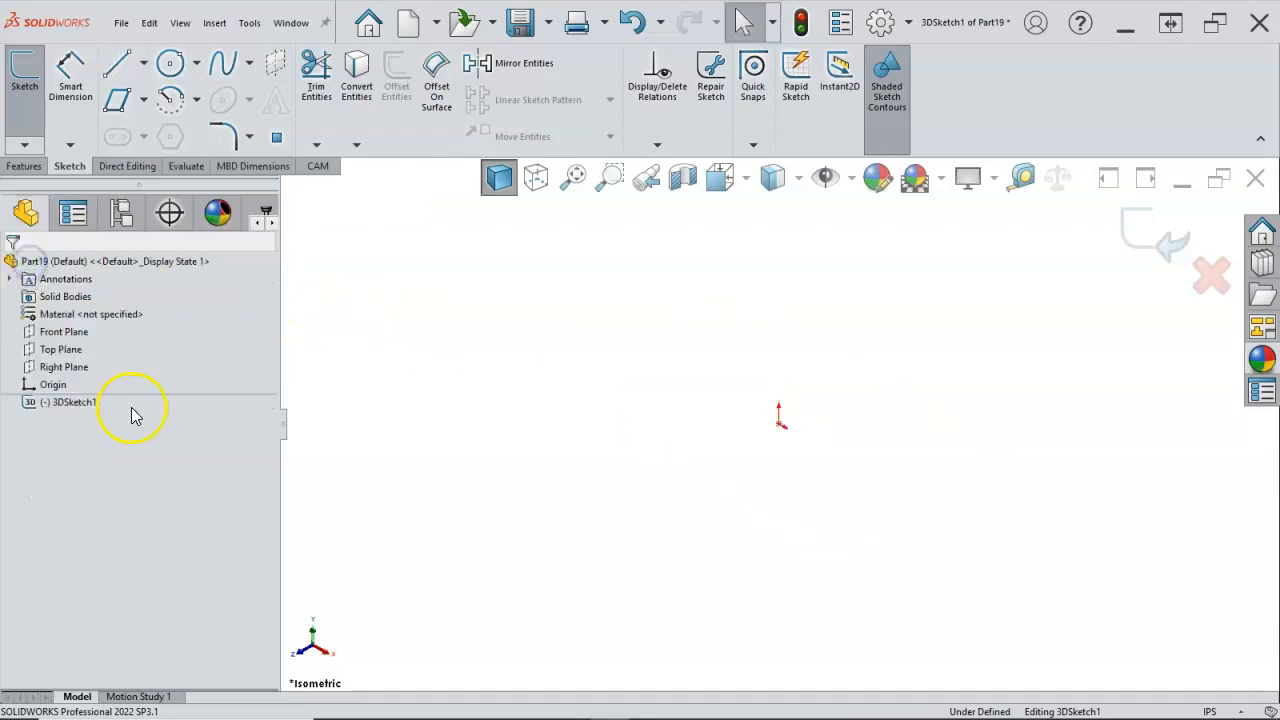
# Step: On the Front Plane, sketch a vertical midpoint line about 5.03 in long centred on the origin and make it construction geometry
pyautogui.click(62, 332)
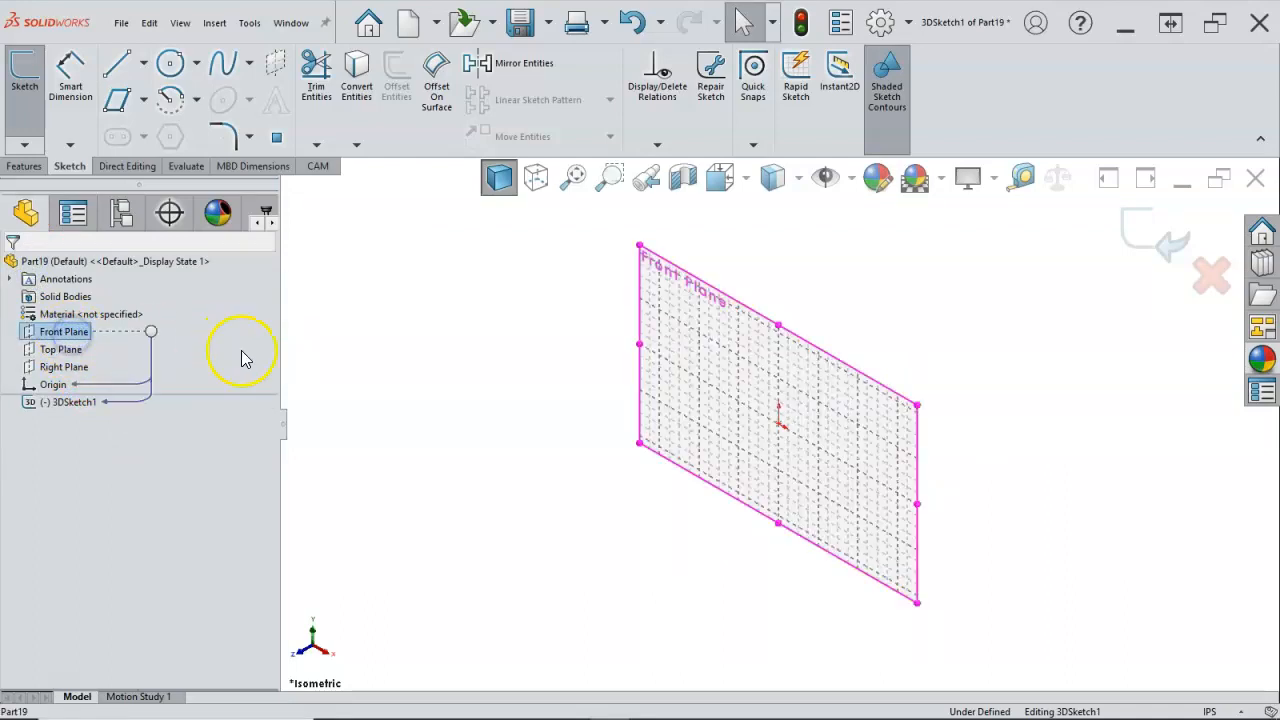
pyautogui.hotkey('ctrl', '8')
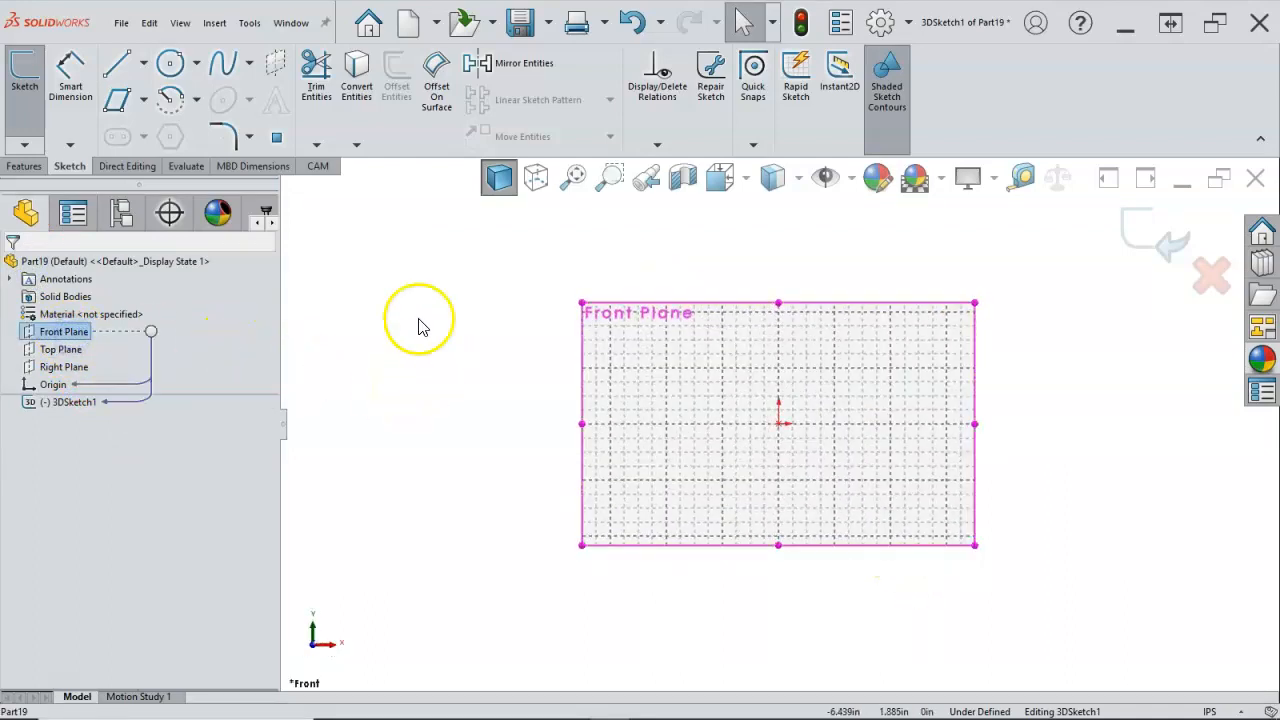
pyautogui.click(143, 62)
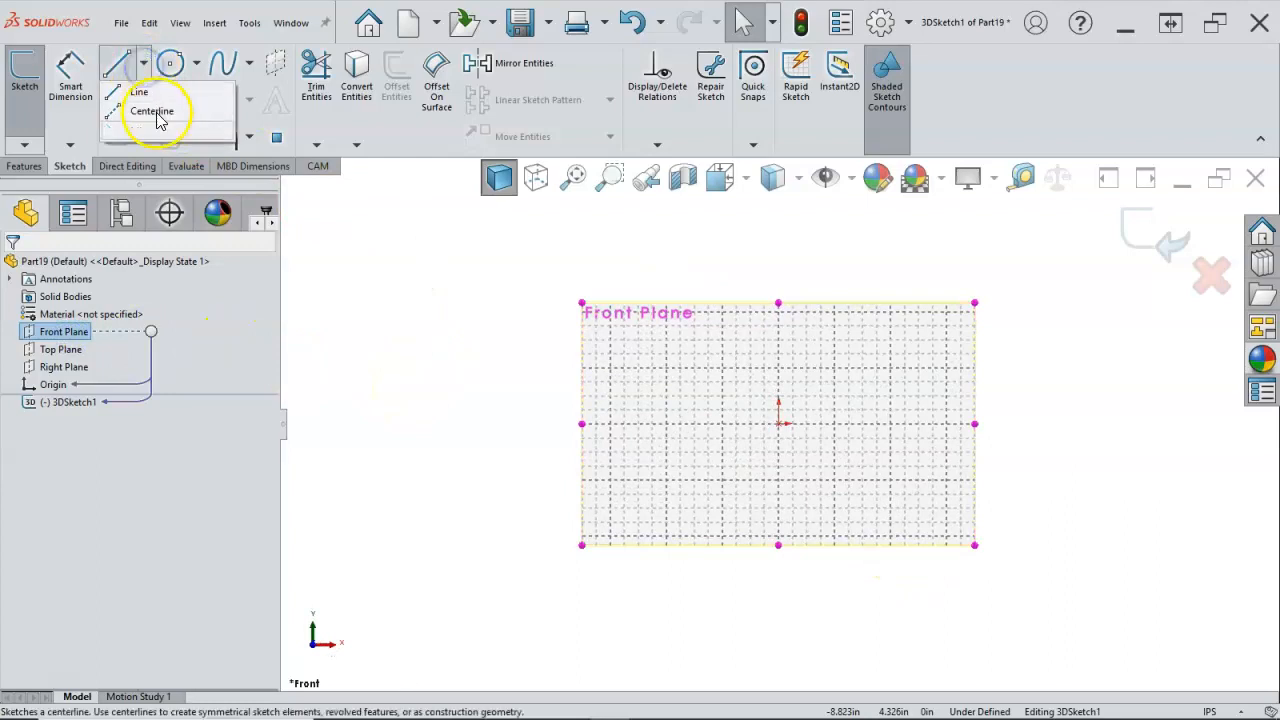
pyautogui.click(143, 62)
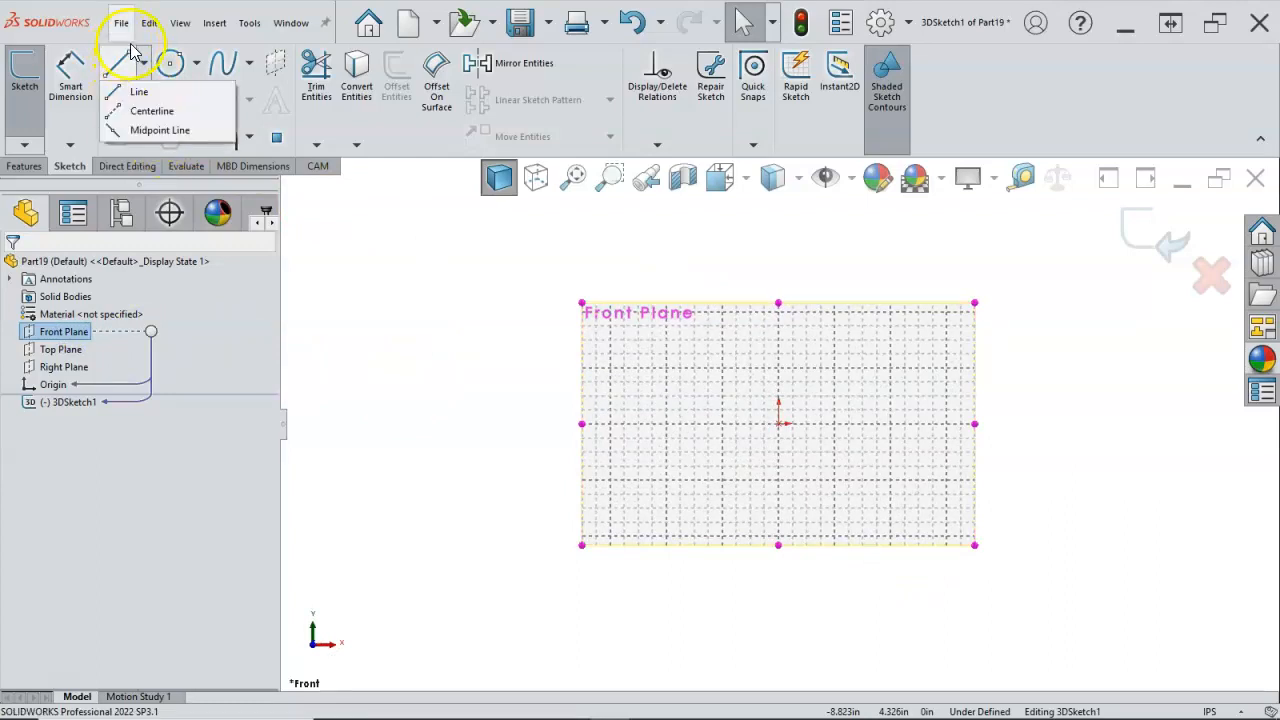
pyautogui.click(152, 130)
pyautogui.click(778, 424)
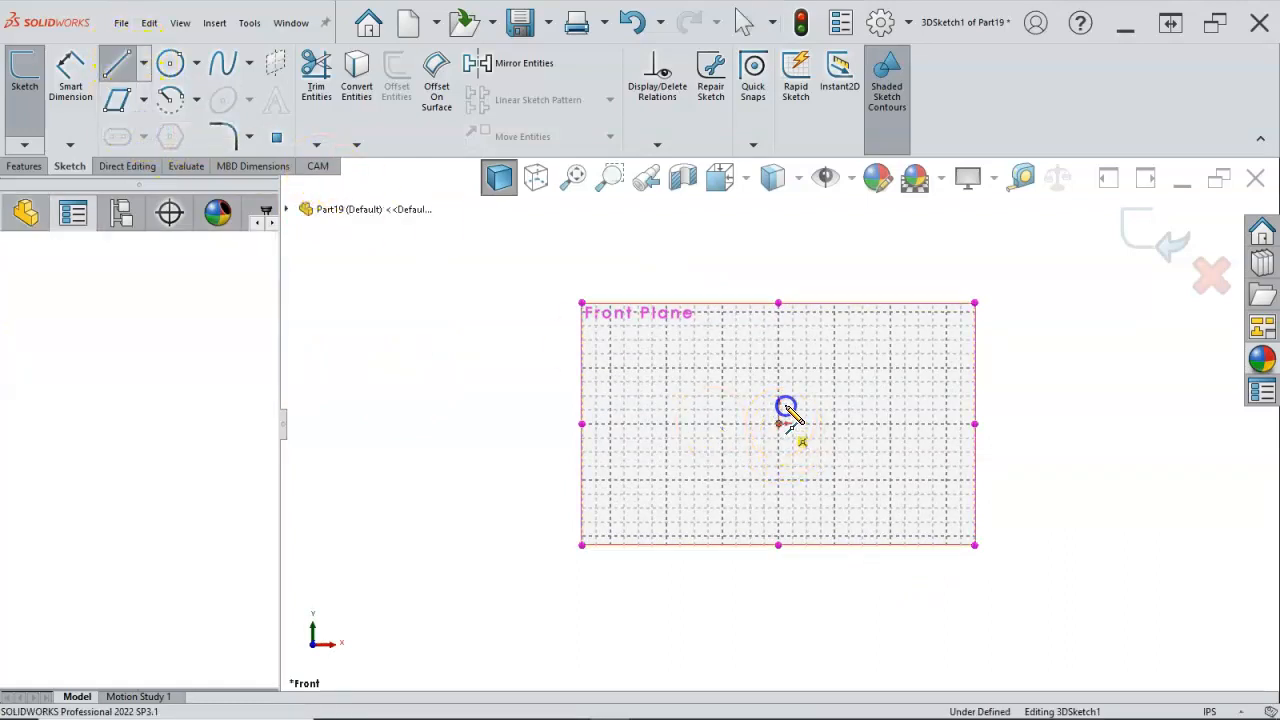
pyautogui.click(778, 284)
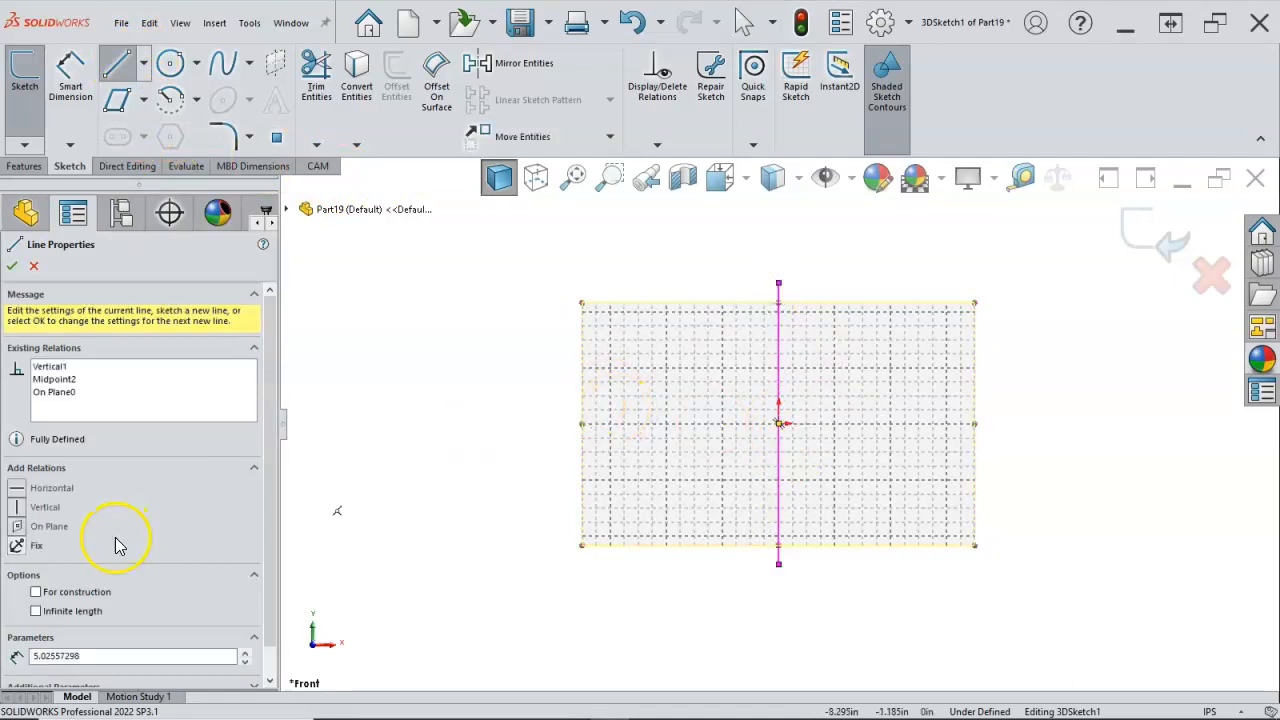
pyautogui.click(37, 592)
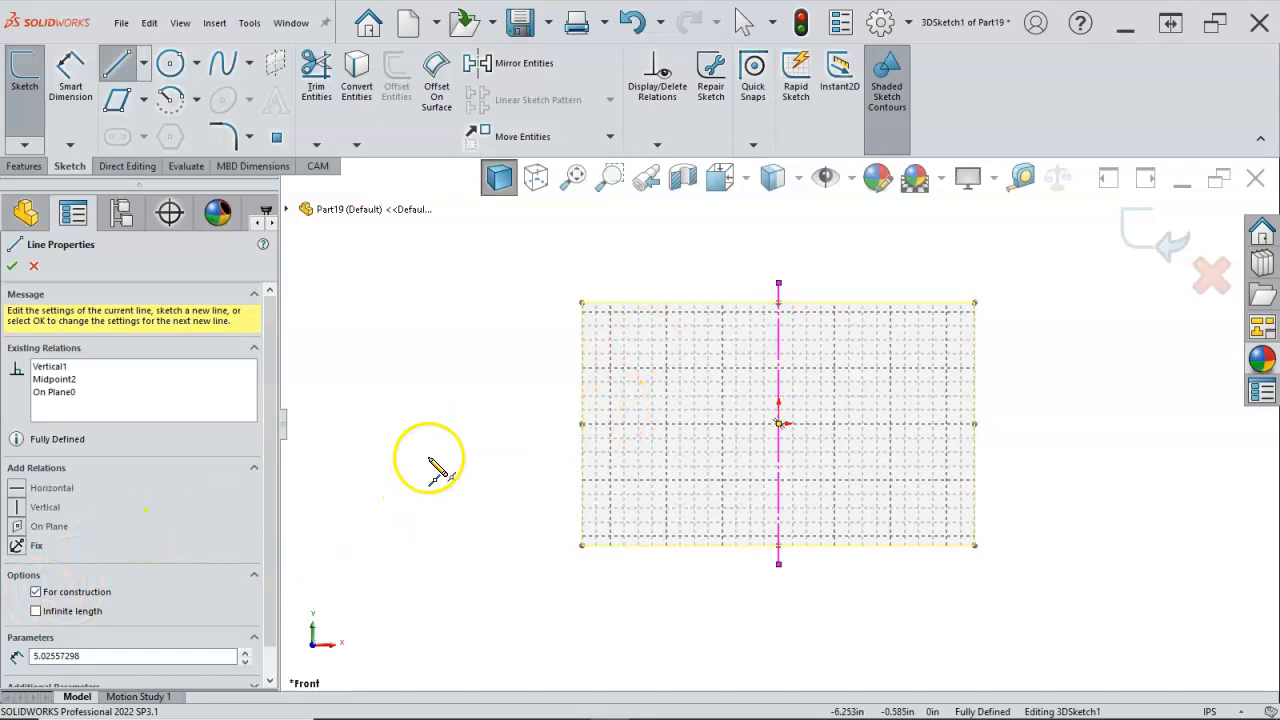
# Step: Dimension the vertical construction line's length to 6 in
pyautogui.rightClick(440, 444)
pyautogui.click(646, 423)
pyautogui.click(777, 388)
pyautogui.click(543, 404)
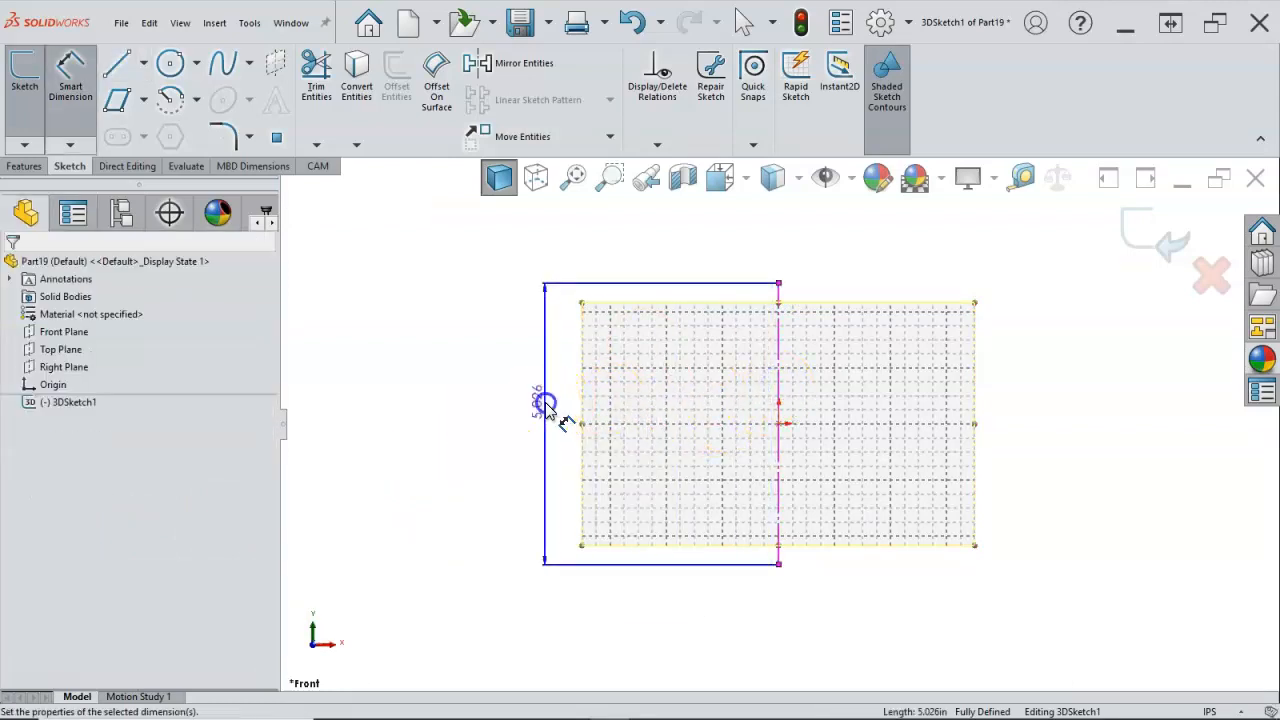
pyautogui.write('6')
pyautogui.press('Return')
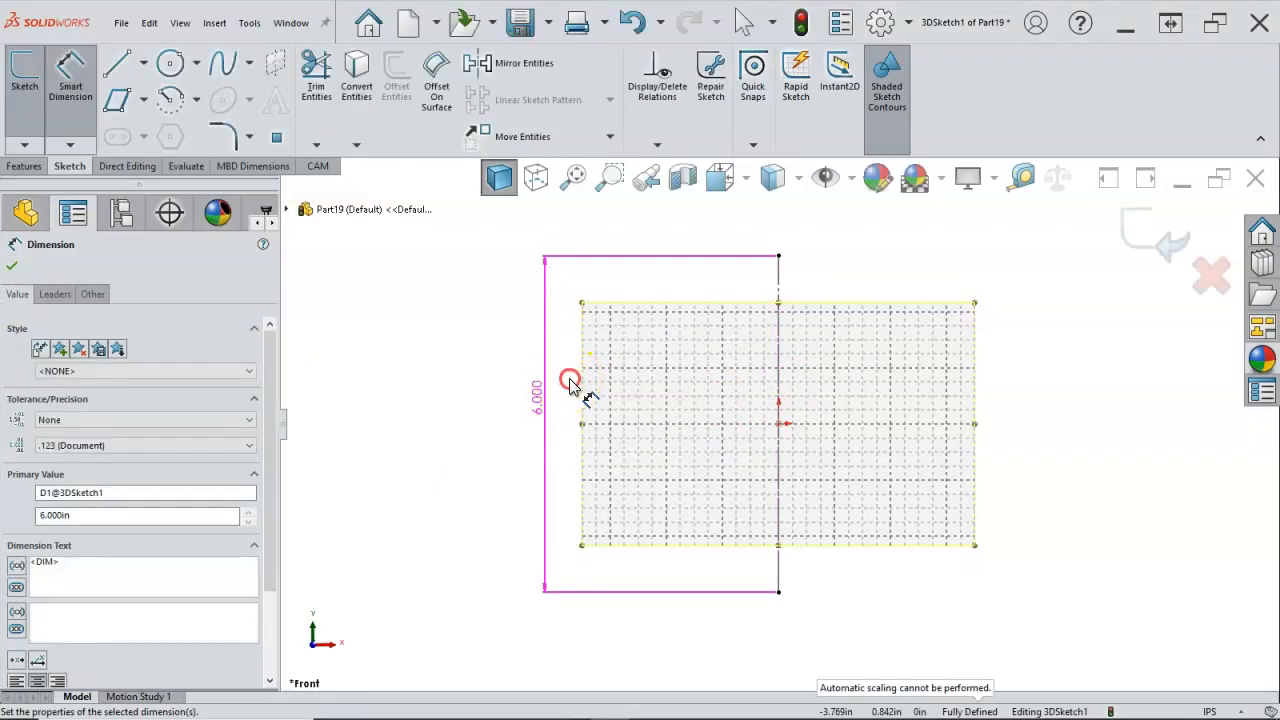
pyautogui.rightClick(569, 387)
pyautogui.click(611, 432)
# Step: Sketch vertical lines extending beyond the centreline's upper end by about 1.47 in and lower end by about 1.20 in, attaching the lower line to the endpoint
pyautogui.moveTo(657, 393)
pyautogui.mouseDown(button='middle')
pyautogui.moveTo(623, 457)
pyautogui.moveTo(636, 476)
pyautogui.mouseUp(button='middle')
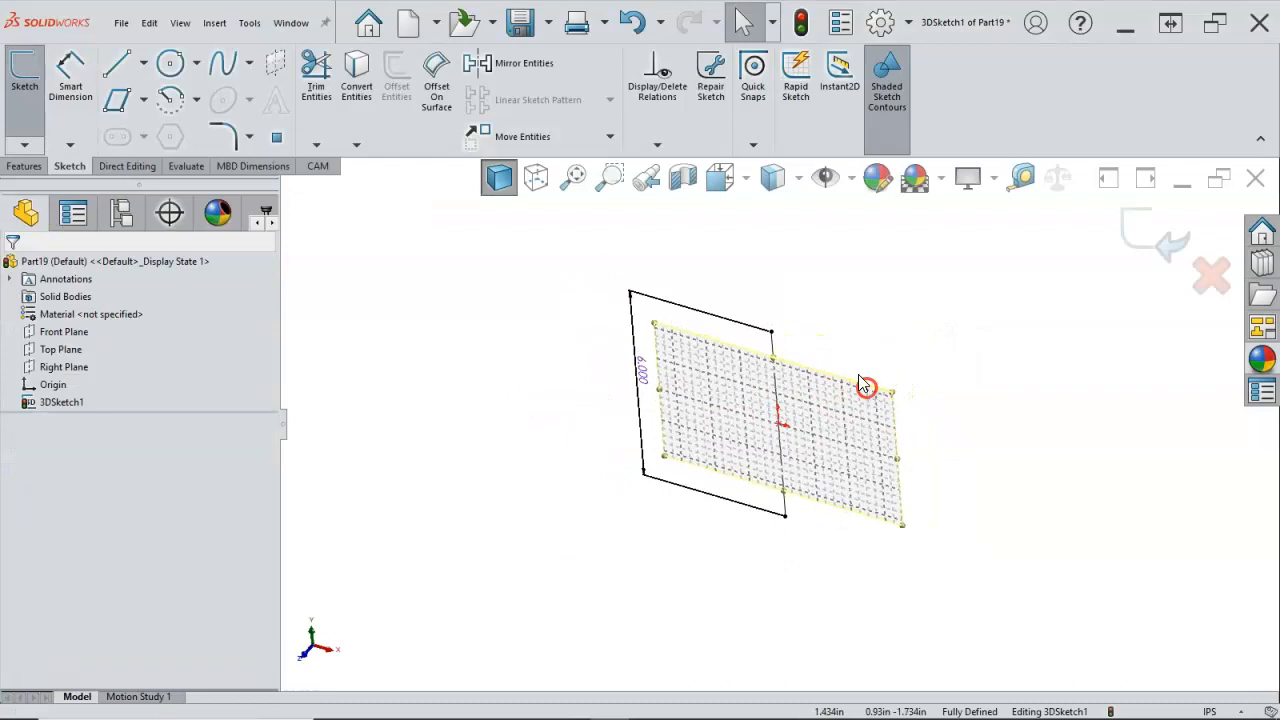
pyautogui.scroll(-2, 840, 358)
pyautogui.click(820, 342)
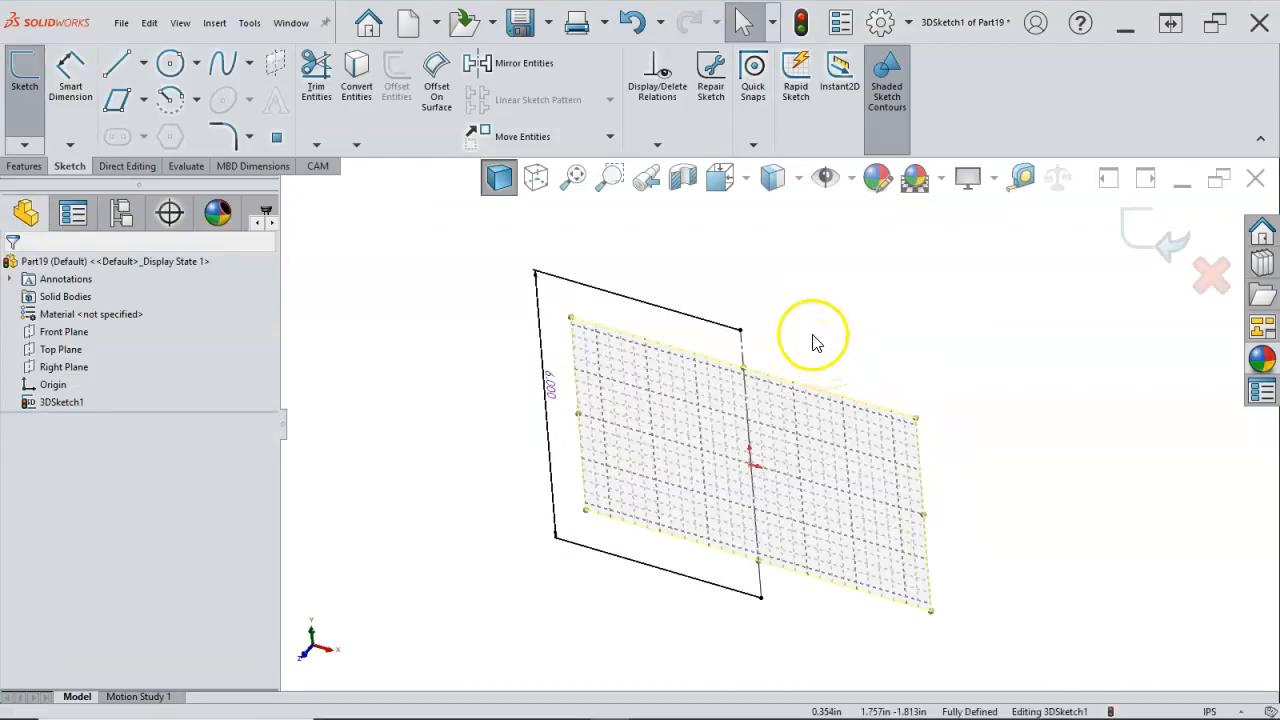
pyautogui.press('l')
pyautogui.moveTo(743, 331); pyautogui.dragTo(736, 265)
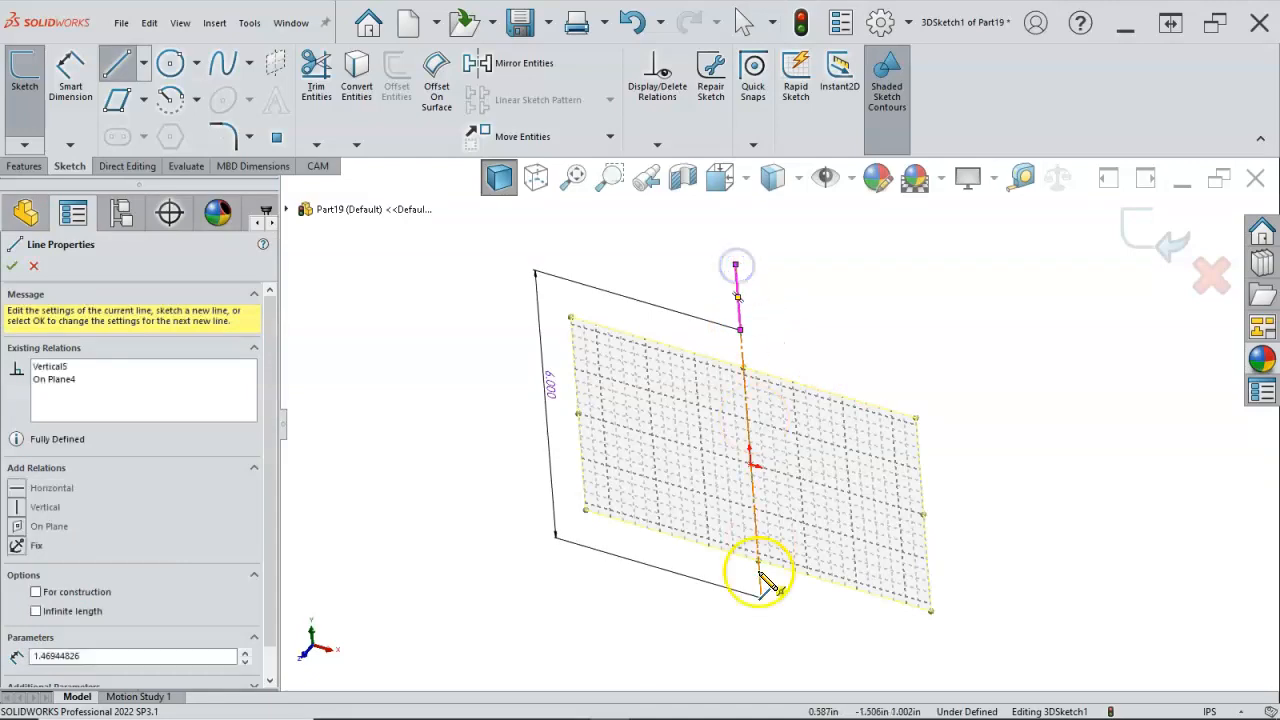
pyautogui.moveTo(766, 601); pyautogui.dragTo(769, 652)
pyautogui.rightClick(800, 638)
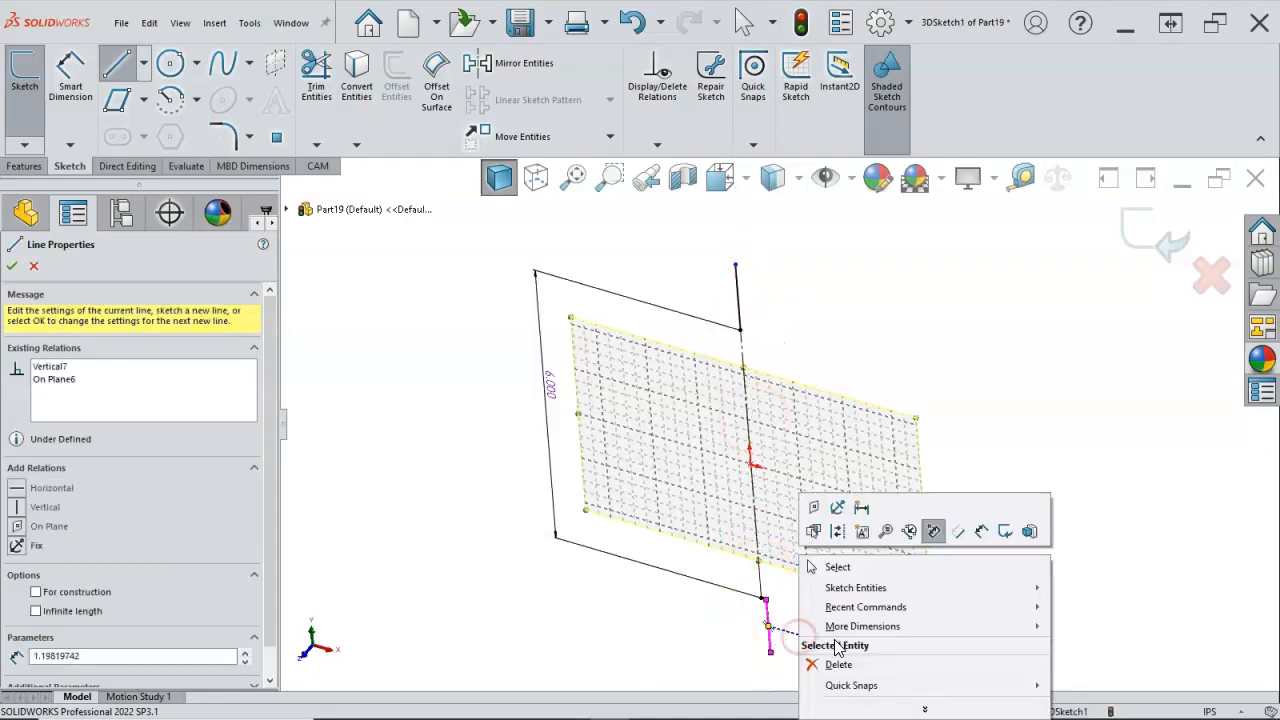
pyautogui.click(843, 562)
pyautogui.click(765, 601)
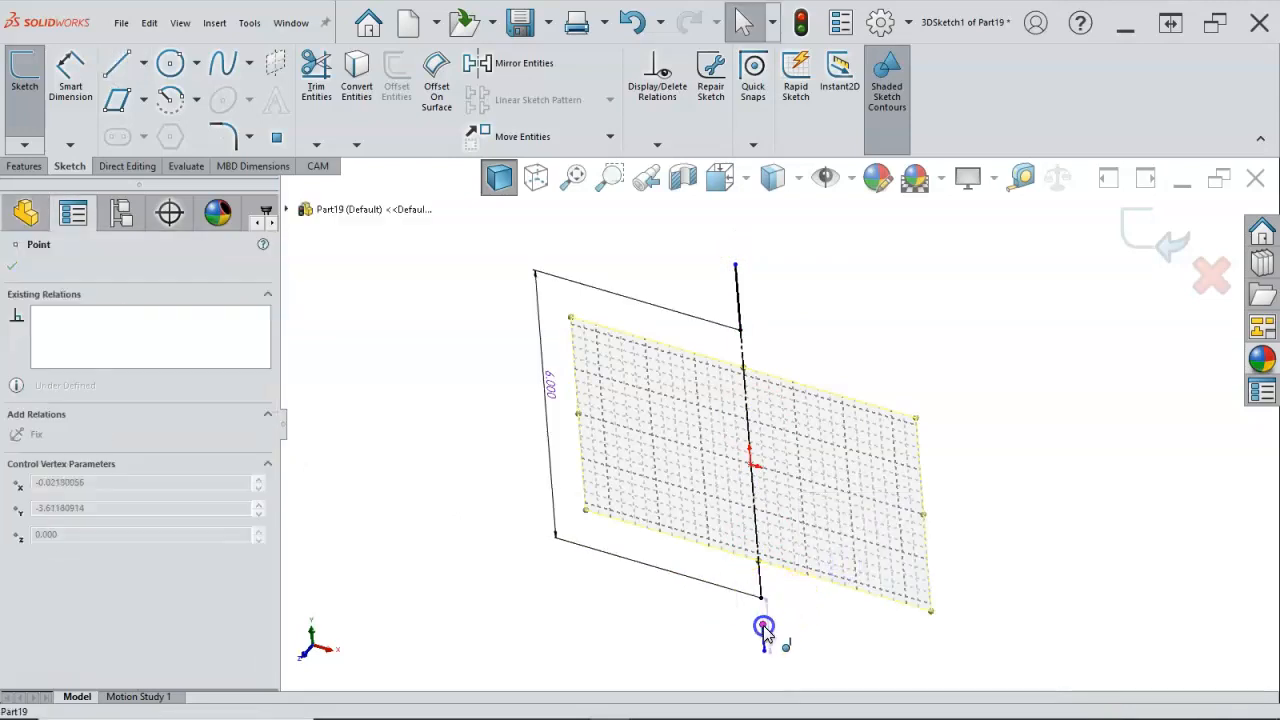
pyautogui.moveTo(766, 626); pyautogui.dragTo(848, 522)
# Step: Convert the upper and lower extension lines to construction geometry and make them equal in length
pyautogui.keyDown('ctrl'); pyautogui.click(737, 287); pyautogui.keyUp('ctrl')
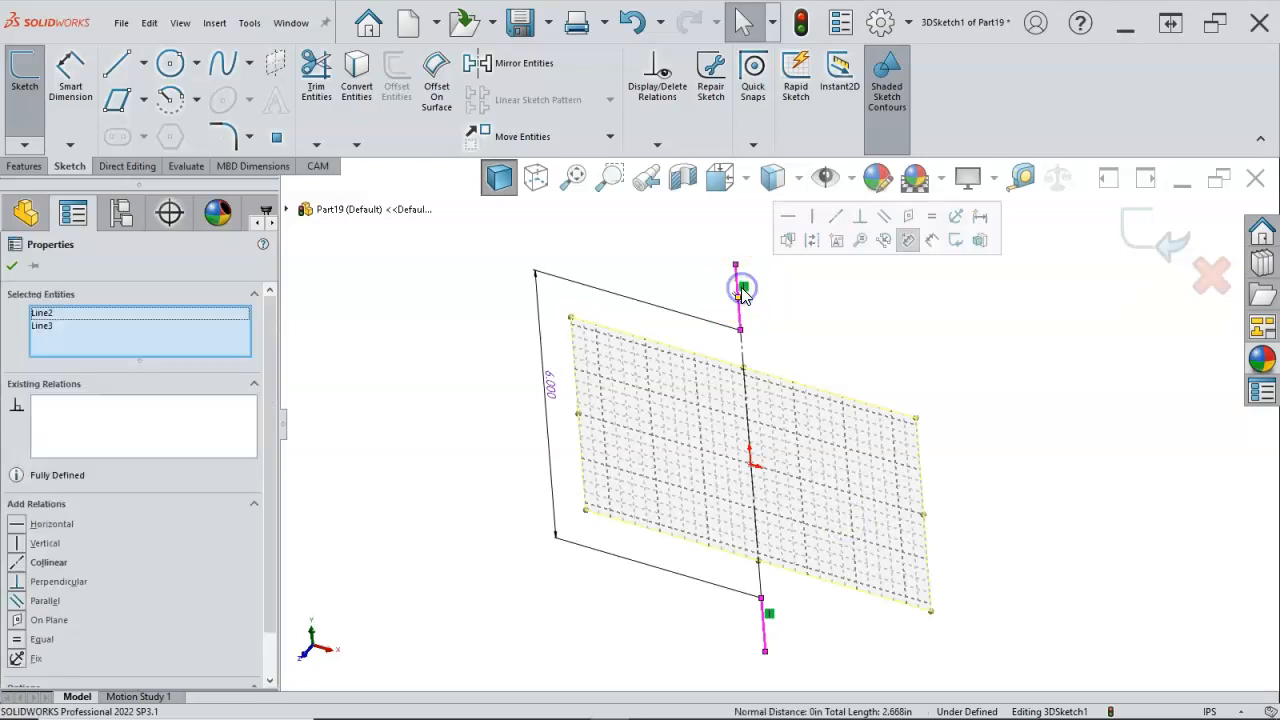
pyautogui.click(810, 245)
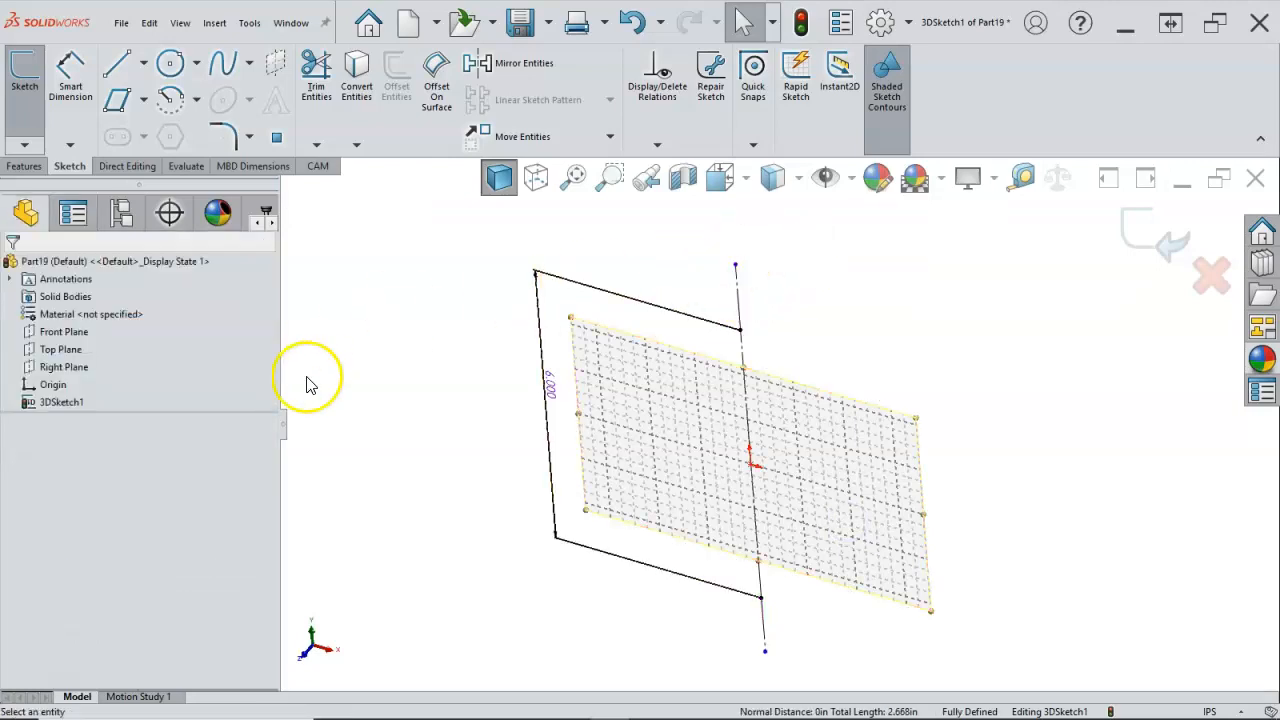
pyautogui.click(737, 300)
pyautogui.keyDown('ctrl'); pyautogui.click(764, 622); pyautogui.keyUp('ctrl')
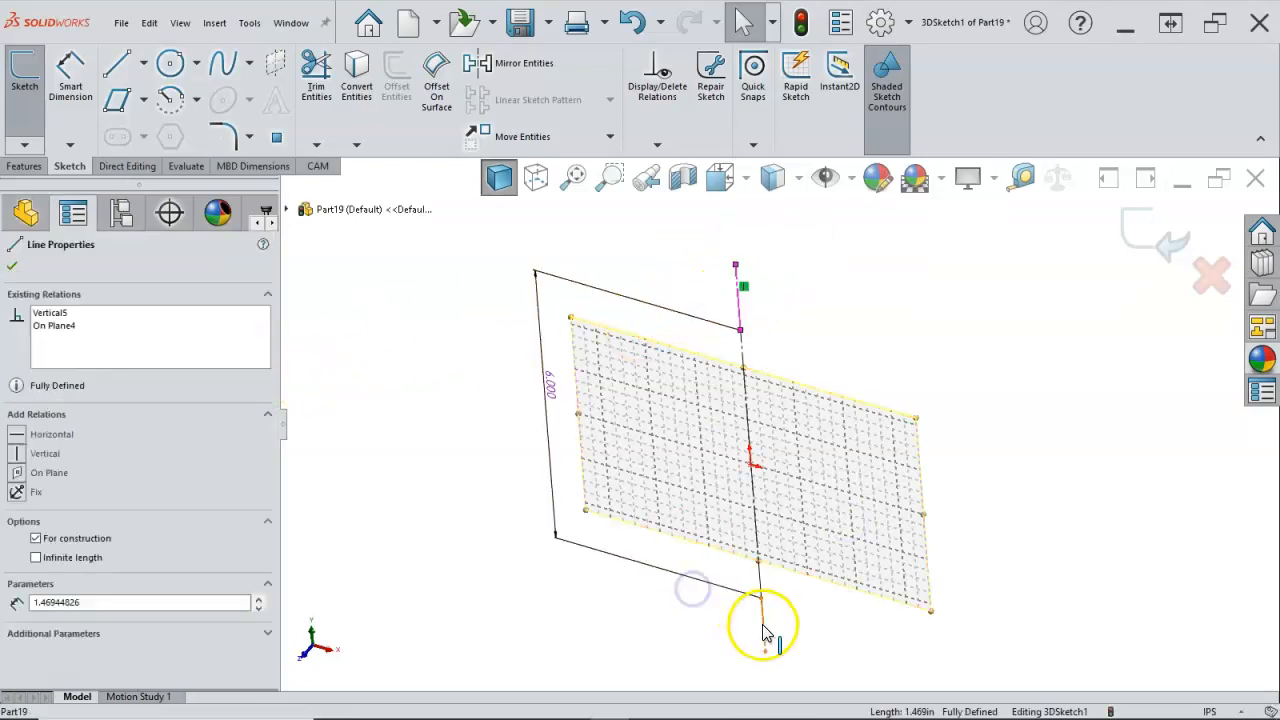
pyautogui.click(954, 553)
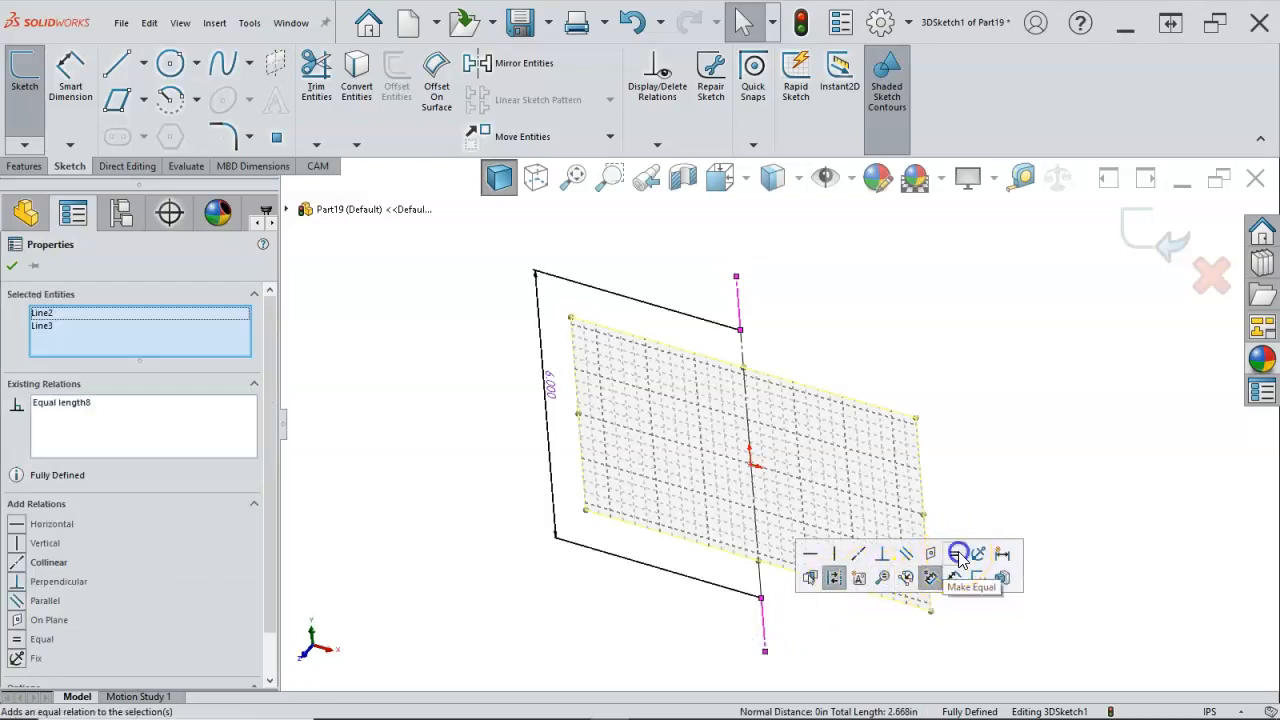
# Step: Dimension the upper extension line's length to 2 in
pyautogui.rightClick(873, 307)
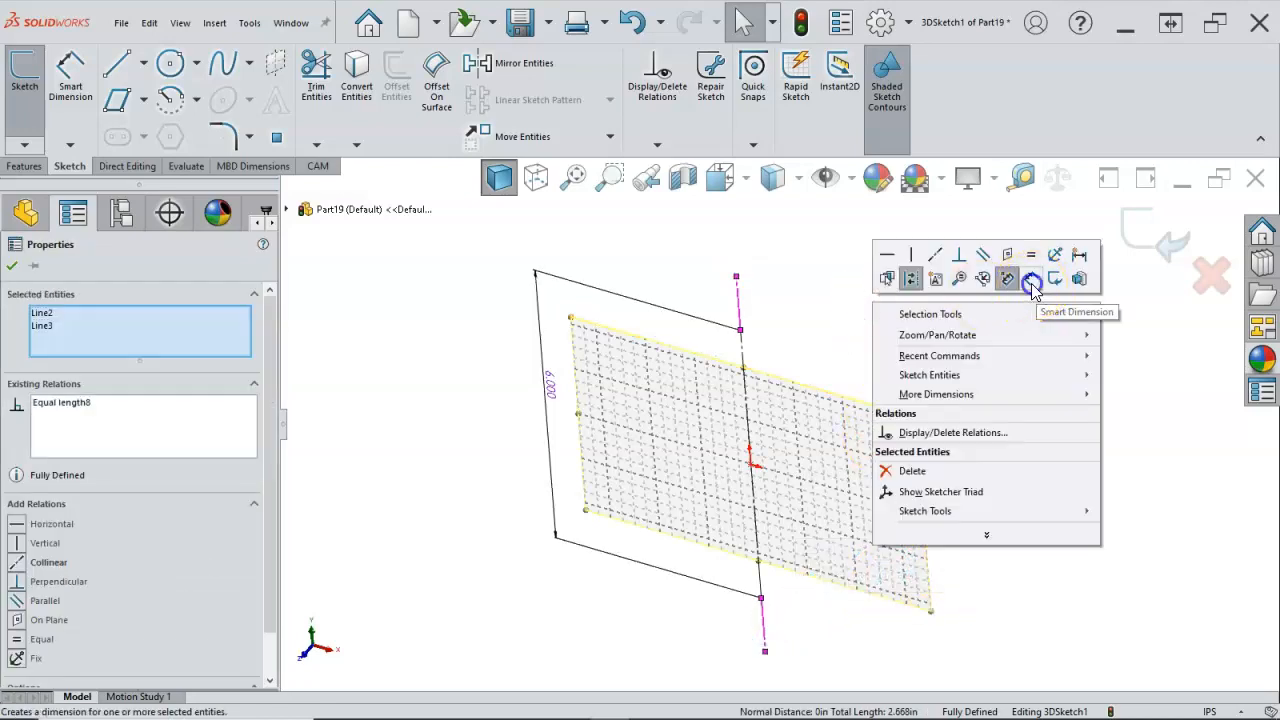
pyautogui.click(1030, 283)
pyautogui.click(741, 300)
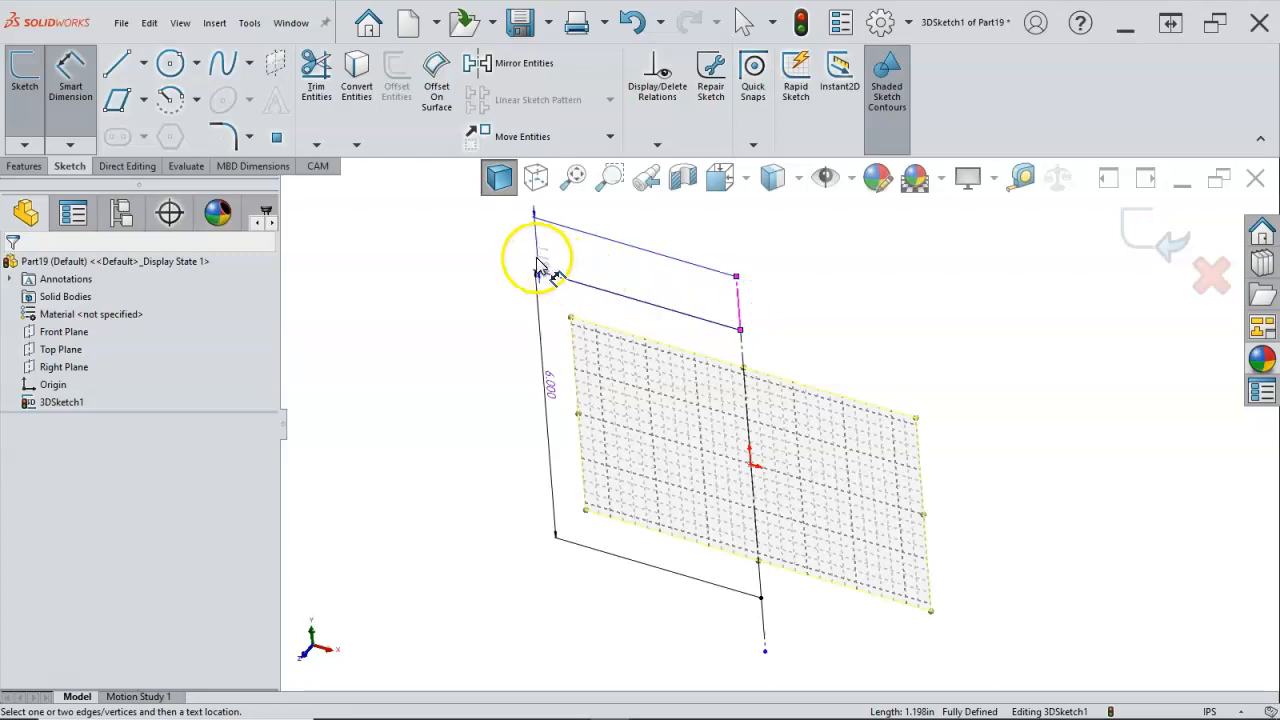
pyautogui.click(536, 255)
pyautogui.write('2')
pyautogui.press('Return')
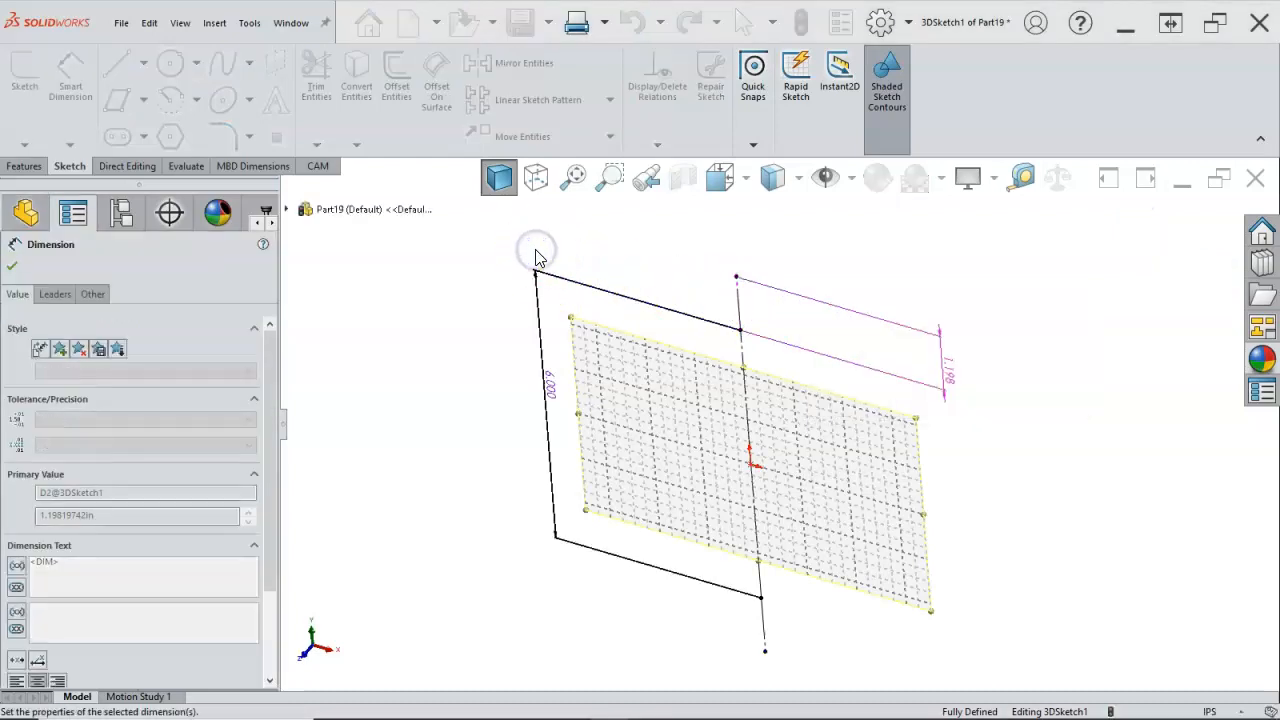
pyautogui.rightClick(683, 258)
pyautogui.click(797, 272)
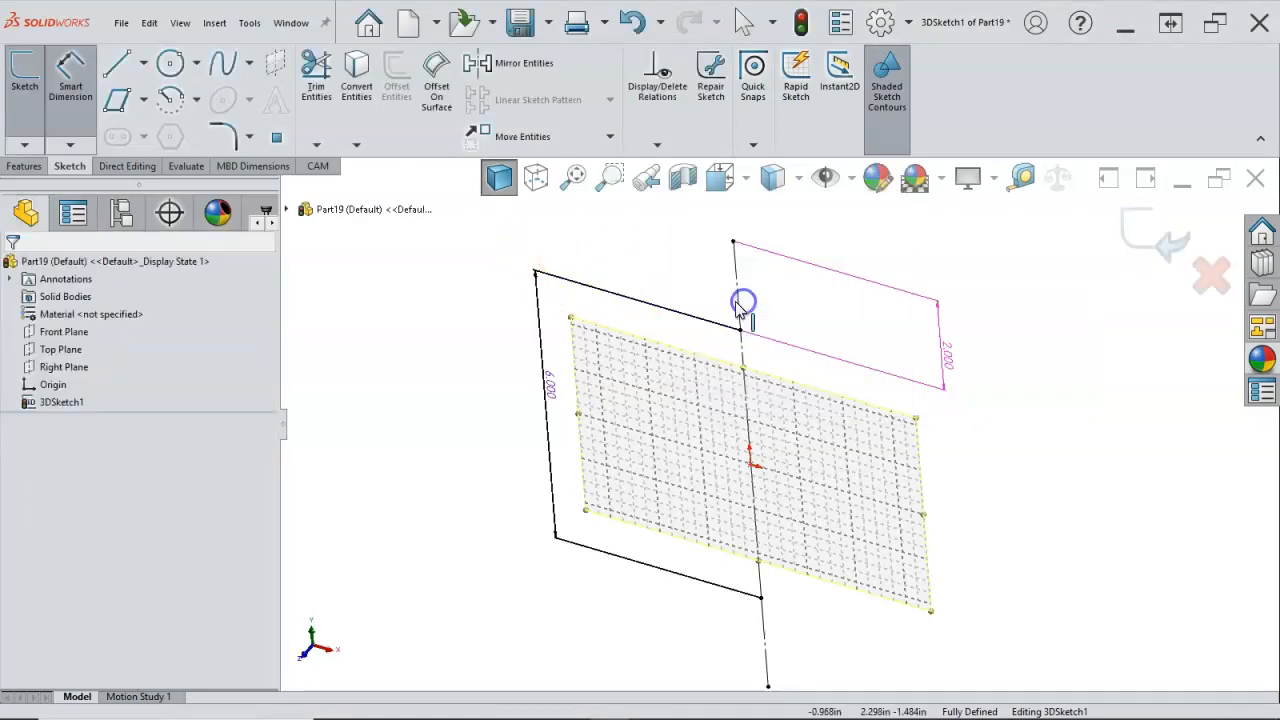
# Step: Insert a sketch plane parallel to the Top Plane and coincident with the upper endpoint of the 6 in centreline, and view it straight on
pyautogui.click(1006, 429)
pyautogui.click(932, 432)
pyautogui.moveTo(935, 438)
pyautogui.mouseDown(button='middle')
pyautogui.moveTo(957, 377)
pyautogui.moveTo(906, 464)
pyautogui.moveTo(934, 397)
pyautogui.moveTo(936, 413)
pyautogui.mouseUp(button='middle')
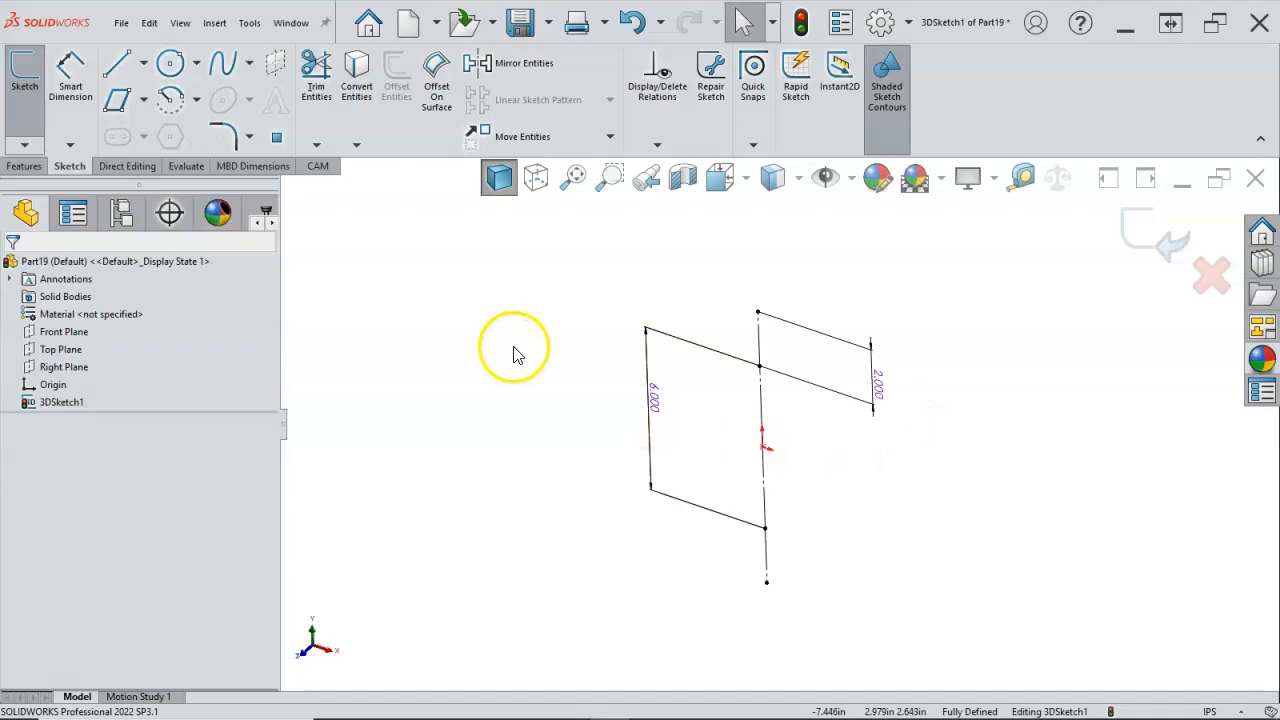
pyautogui.click(268, 68)
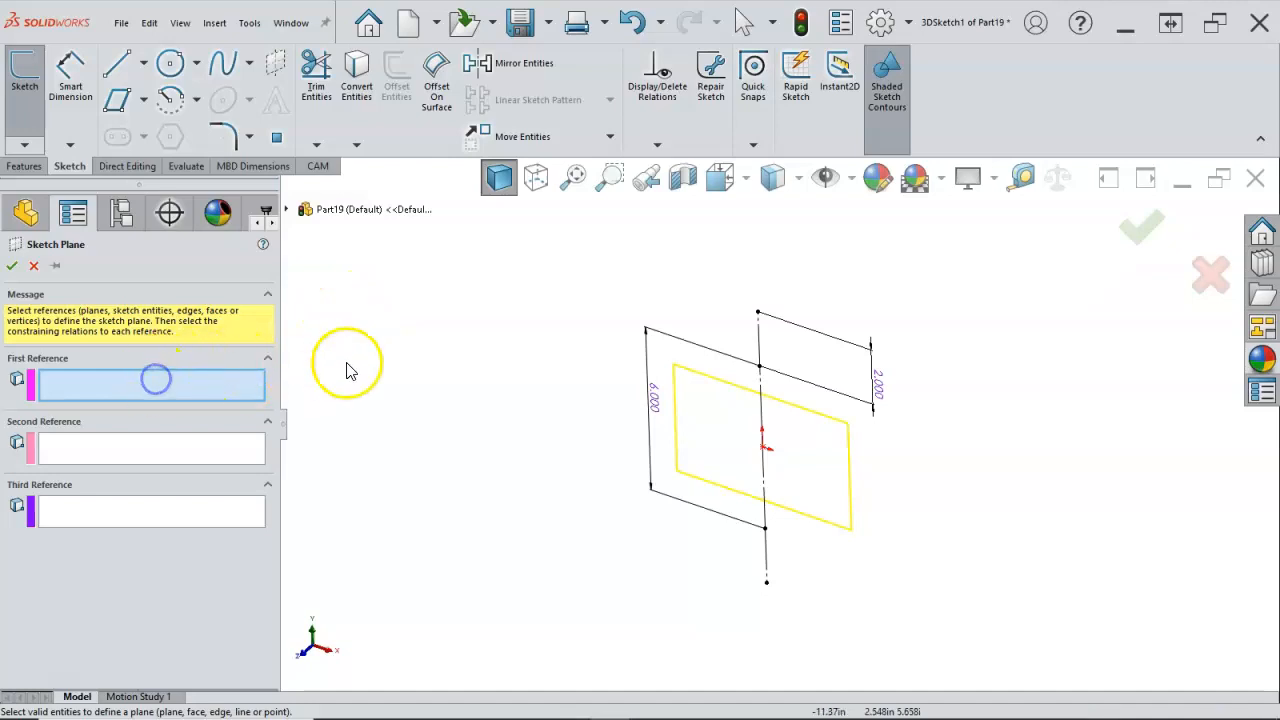
pyautogui.click(288, 211)
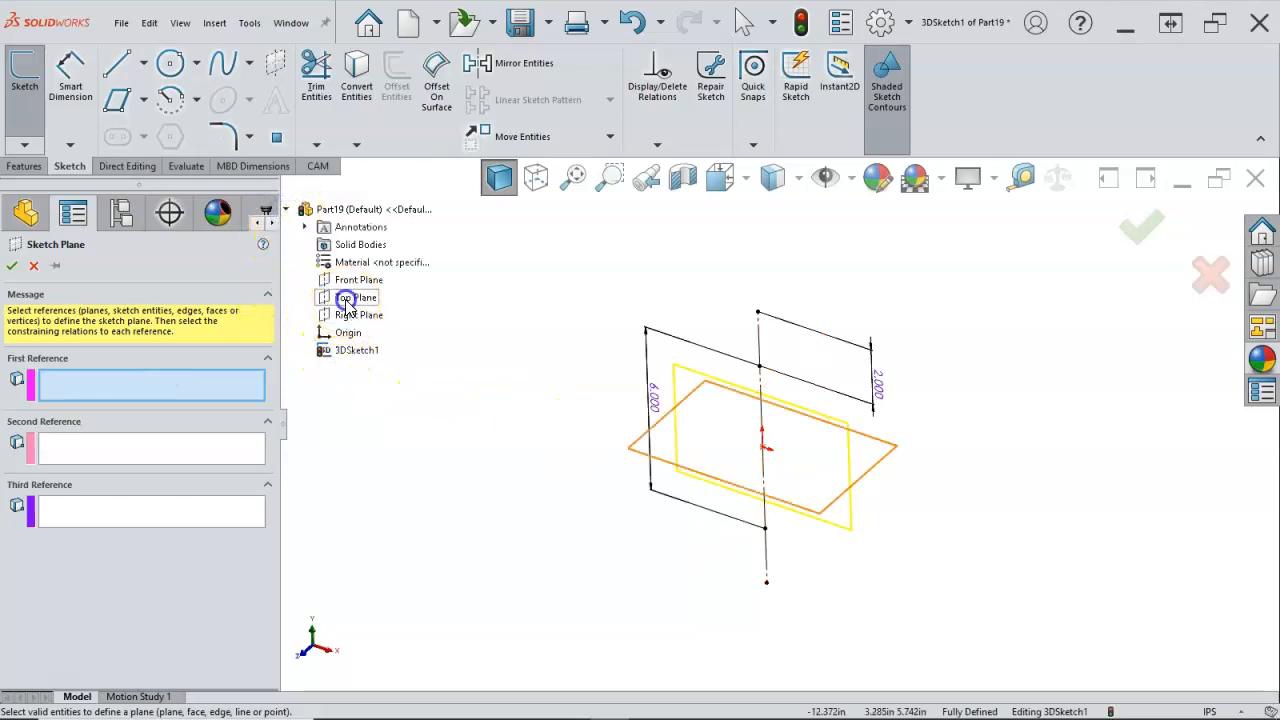
pyautogui.click(345, 297)
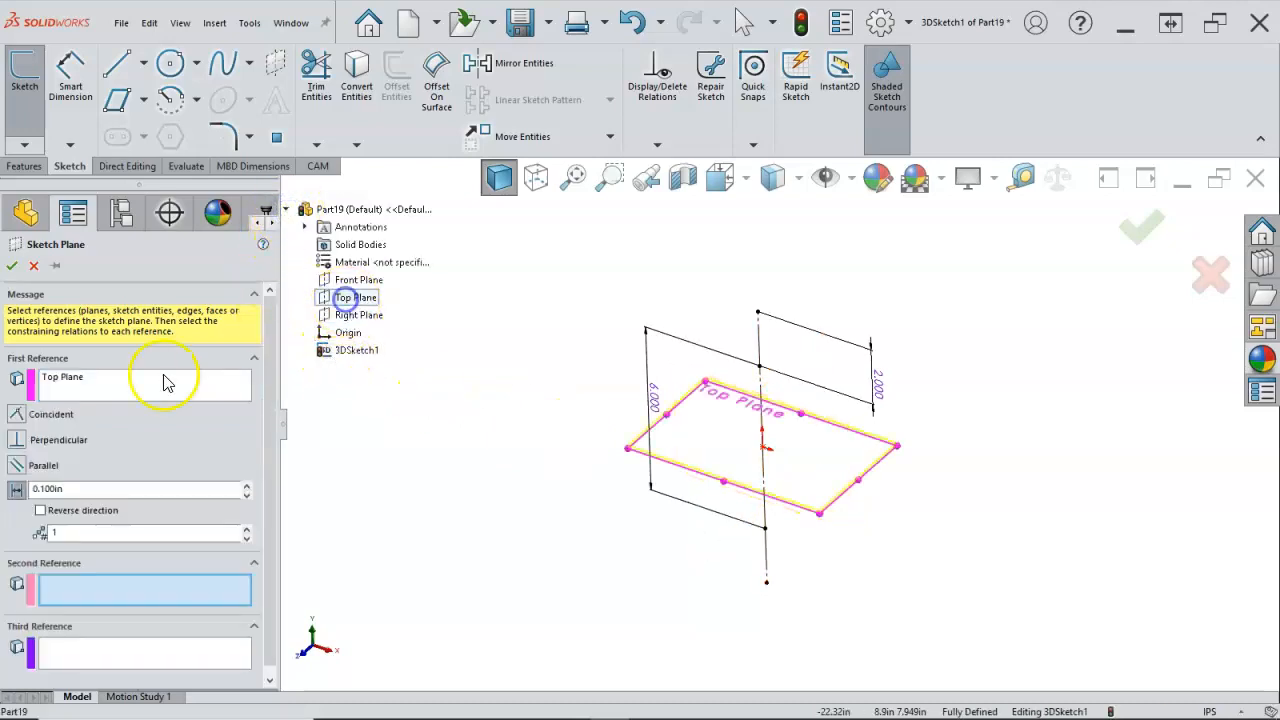
pyautogui.click(18, 465)
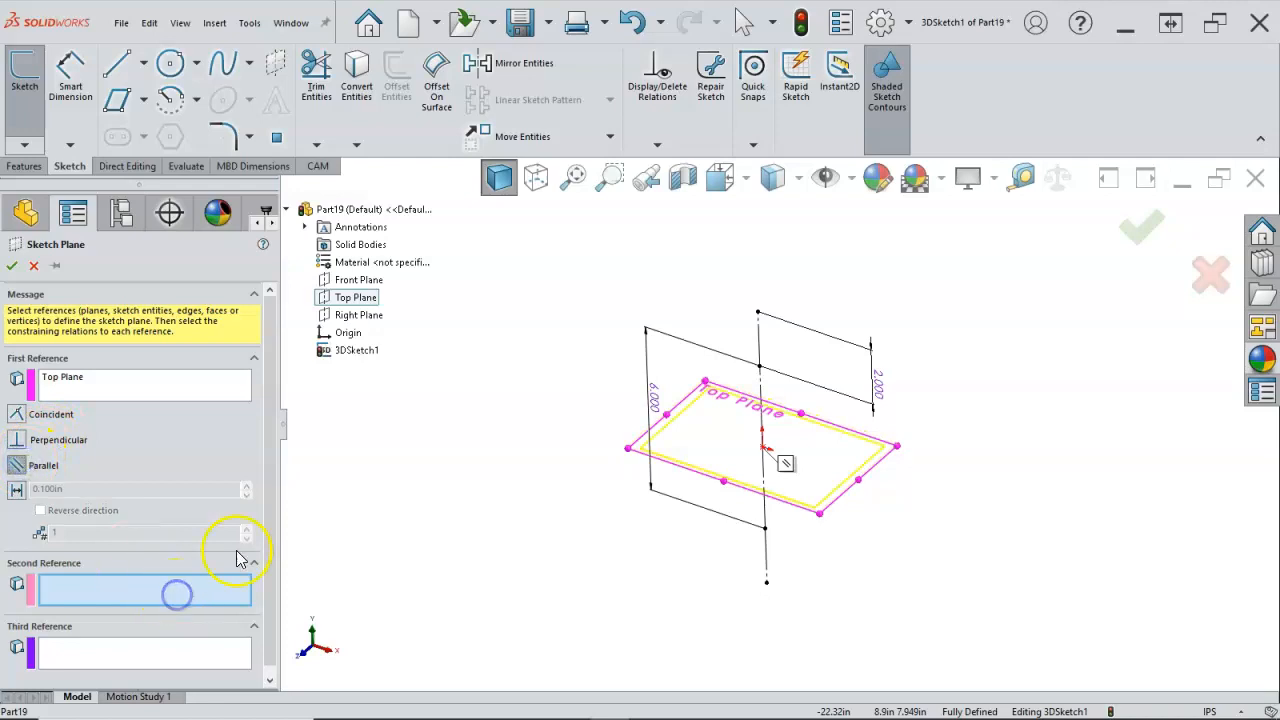
pyautogui.click(760, 366)
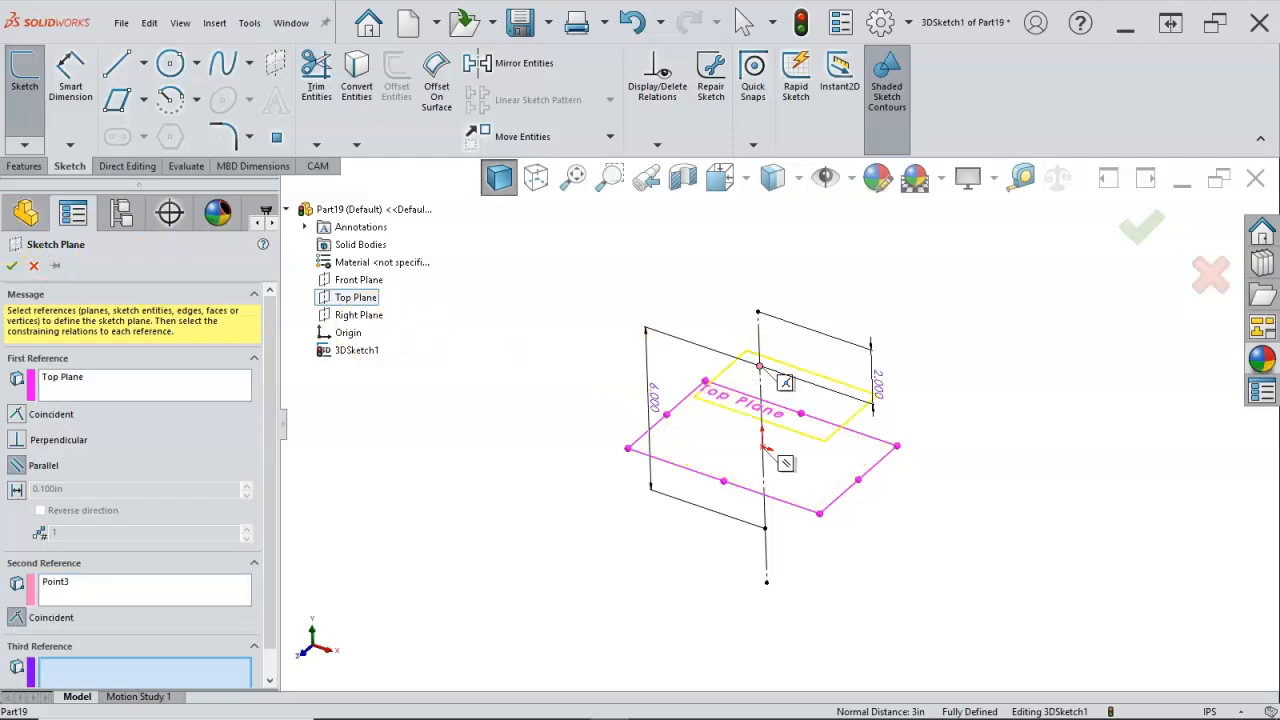
pyautogui.click(12, 266)
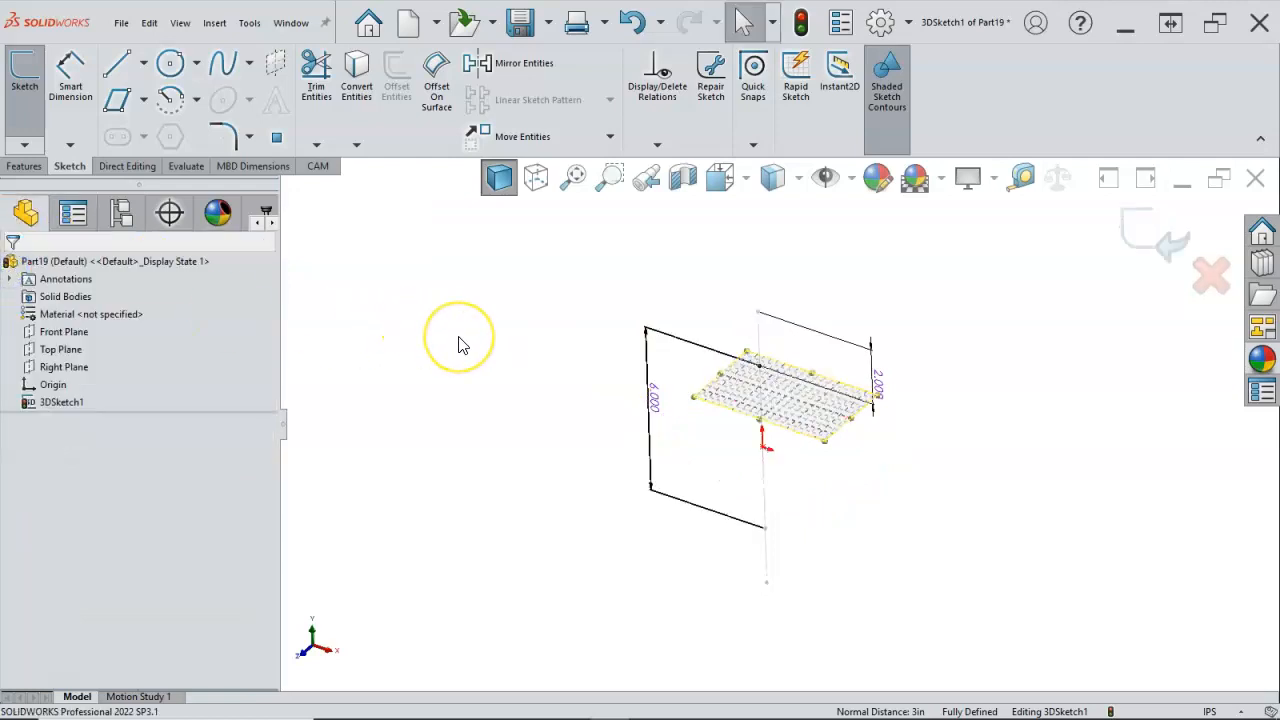
pyautogui.hotkey('ctrl', '8')
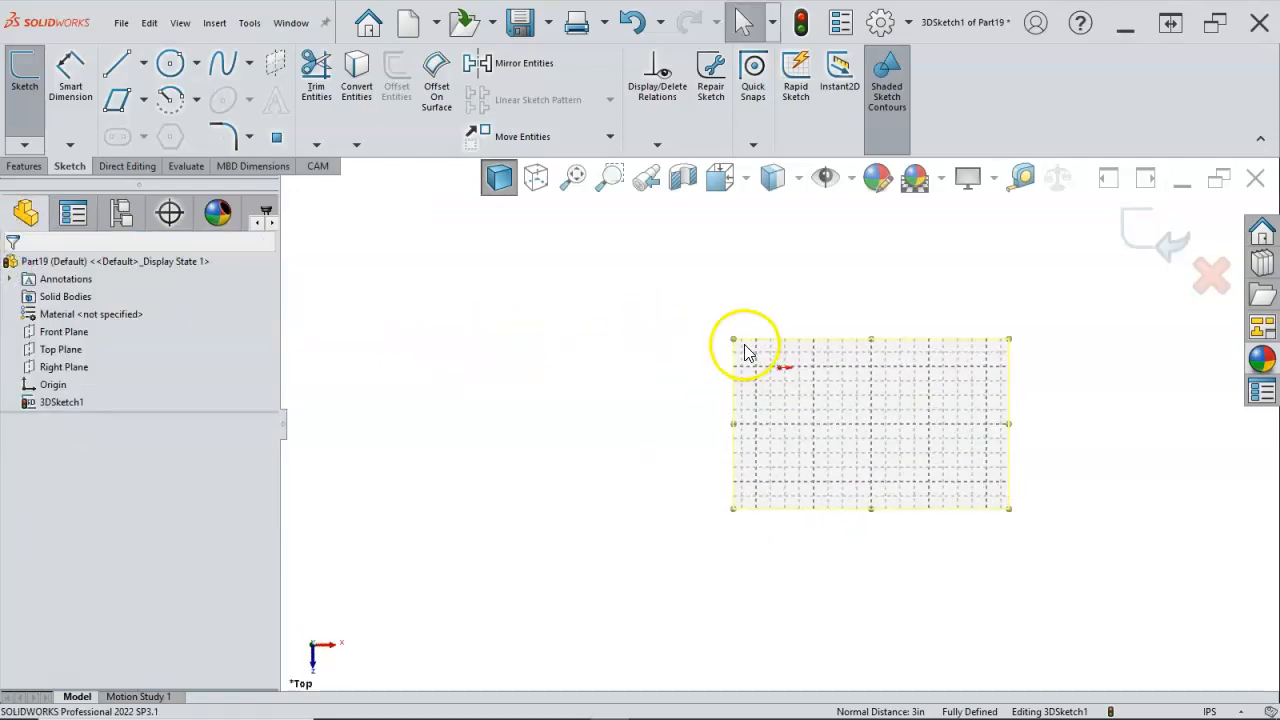
# Step: Enlarge the upper sketch plane and sketch a circle about 2.6 in in diameter on it, centred on the centreline's upper endpoint
pyautogui.moveTo(737, 340)
pyautogui.mouseDown()
pyautogui.moveTo(603, 263)
pyautogui.moveTo(550, 214)
pyautogui.mouseUp()
pyautogui.scroll(-2, 784, 358)
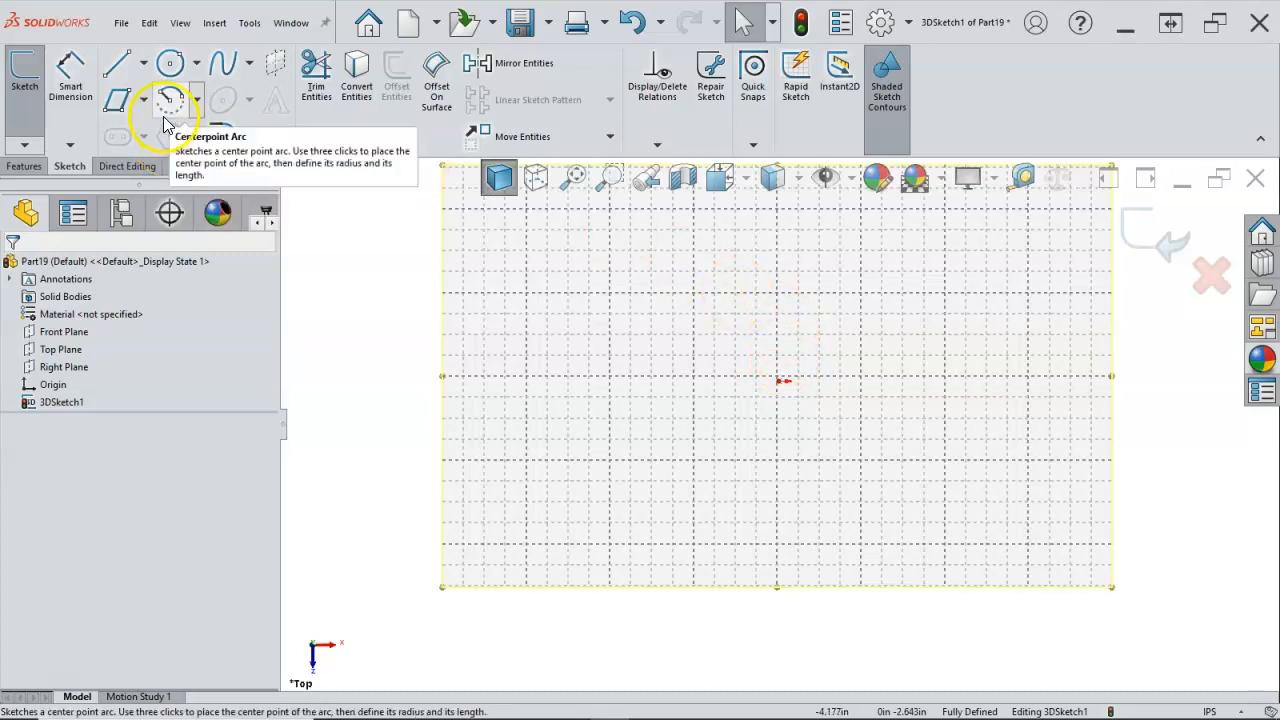
pyautogui.click(171, 66)
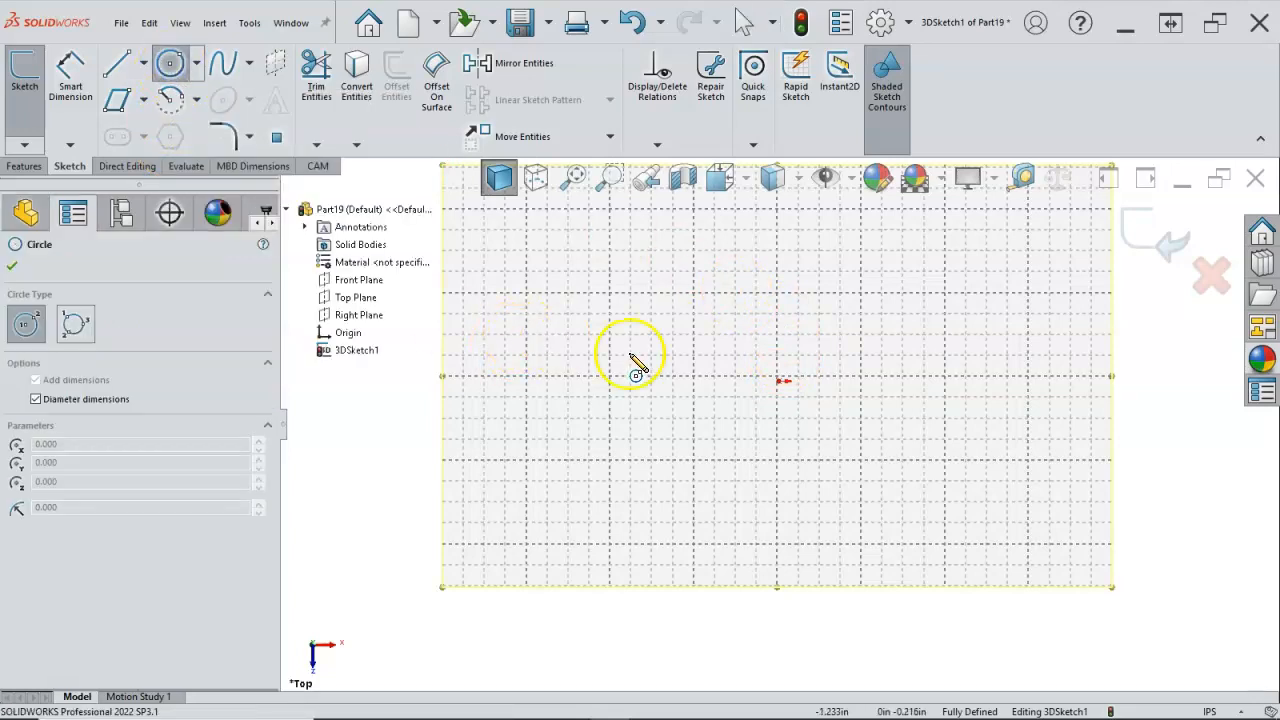
pyautogui.click(779, 382)
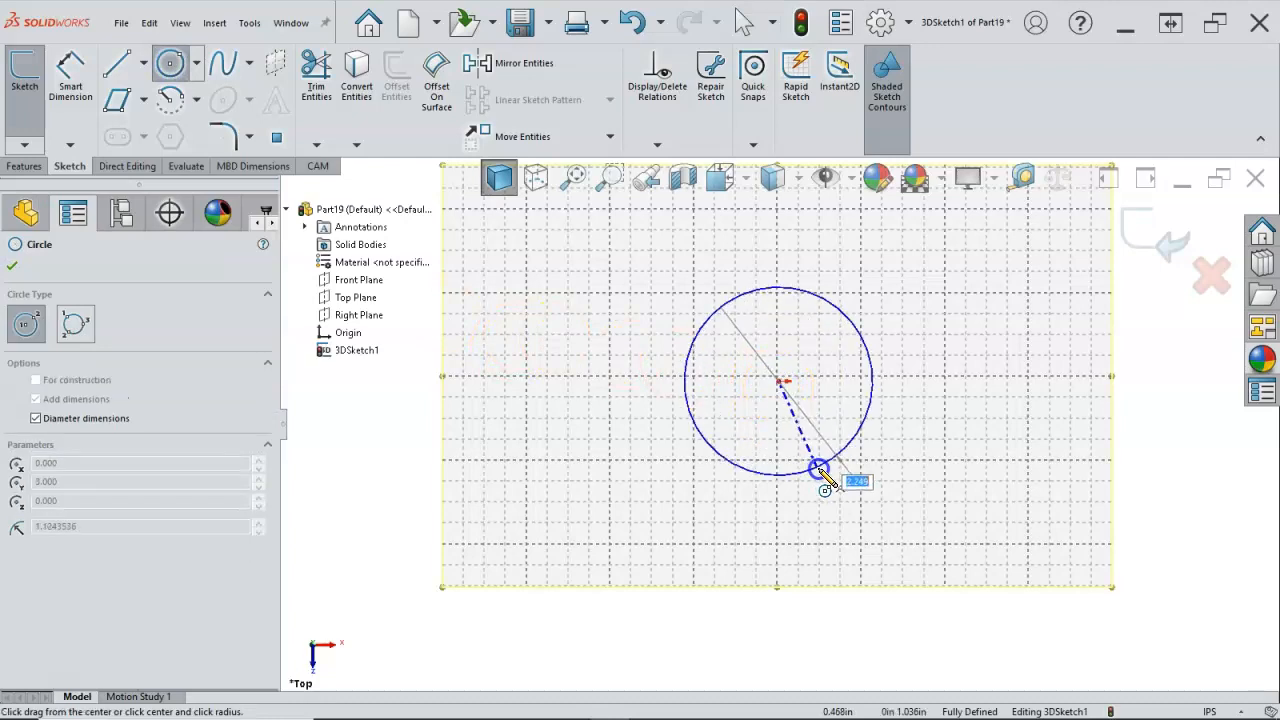
pyautogui.click(827, 482)
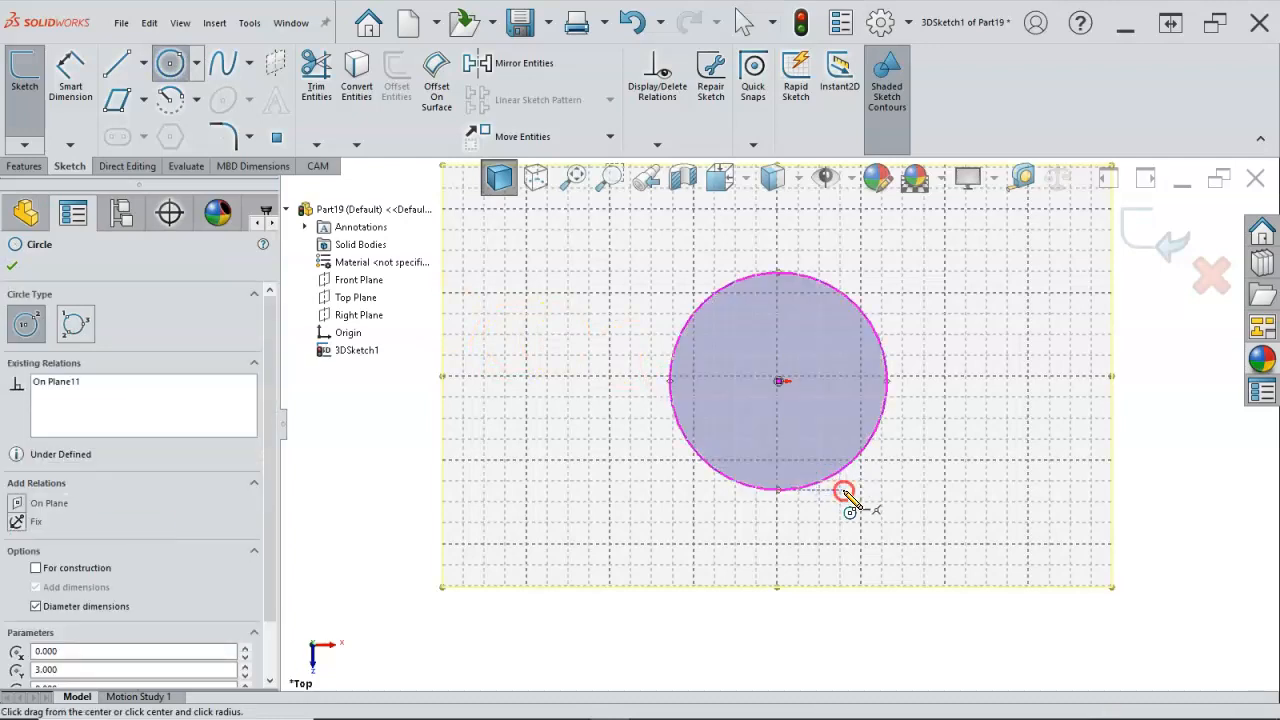
pyautogui.rightClick(848, 498)
pyautogui.click(883, 502)
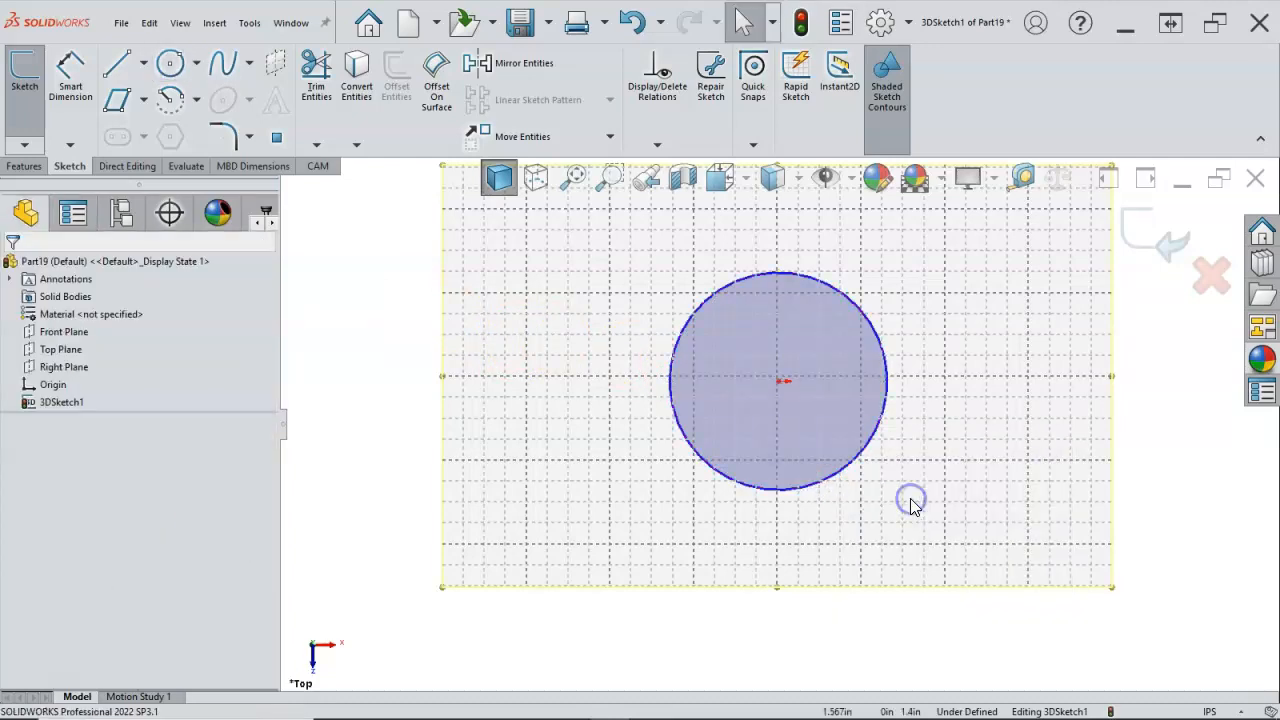
# Step: Convert the circle on the upper plane to construction geometry
pyautogui.click(866, 453)
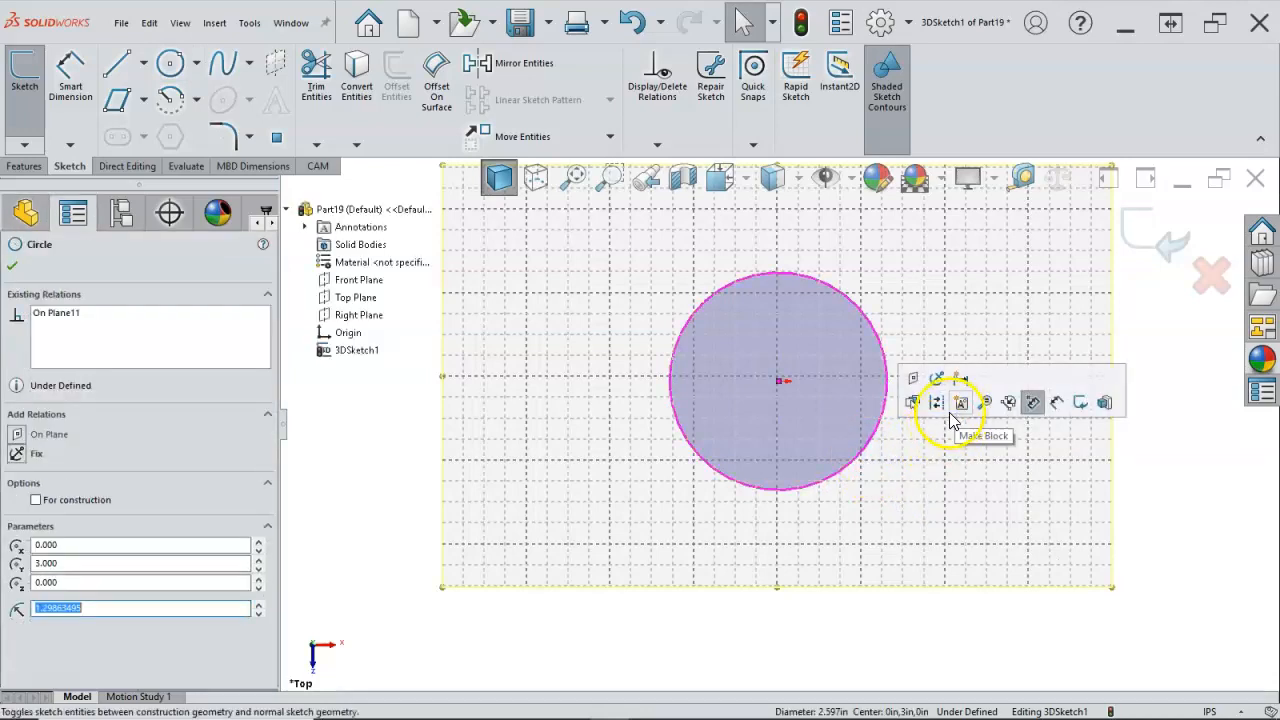
pyautogui.click(941, 407)
pyautogui.click(880, 403)
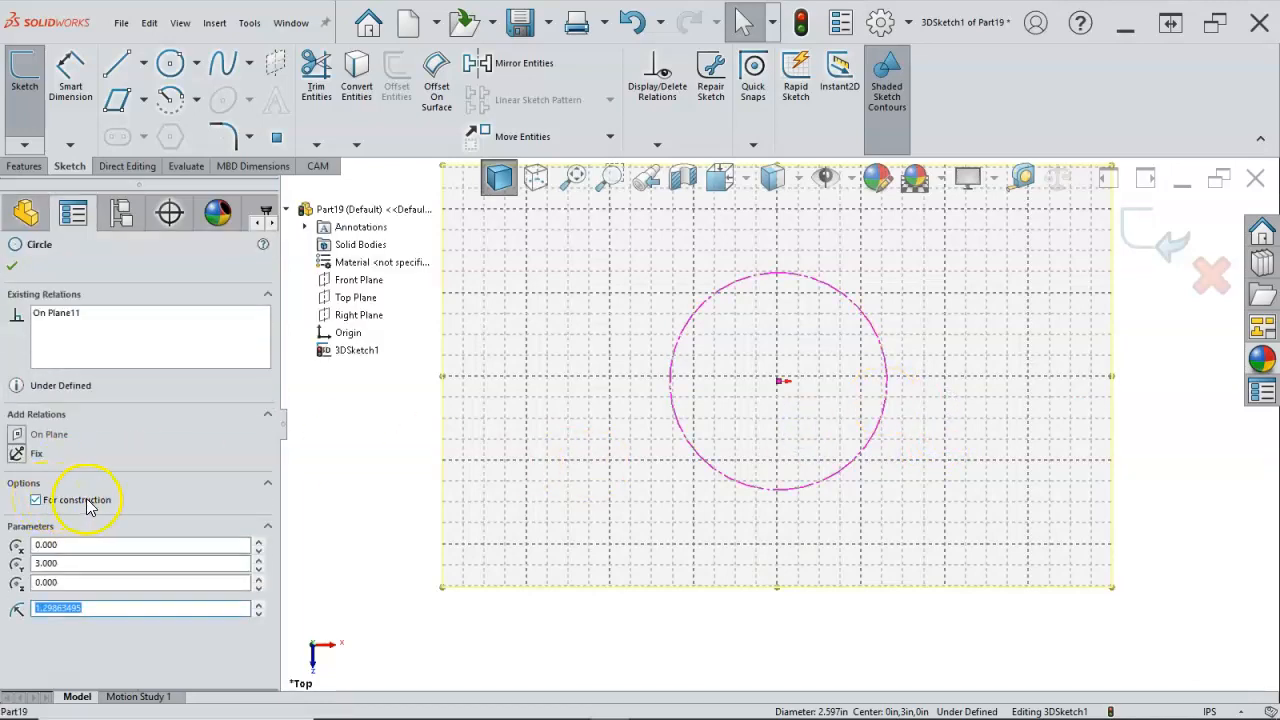
pyautogui.click(13, 266)
pyautogui.click(552, 448)
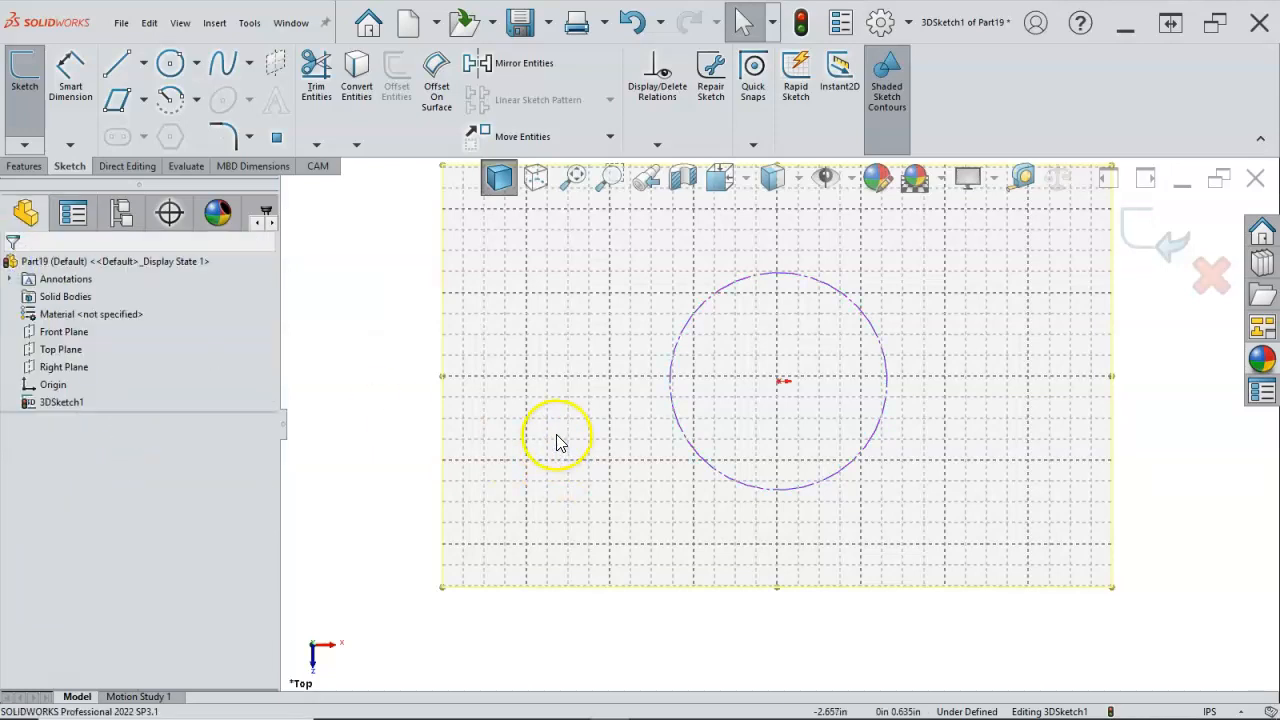
# Step: Dimension the construction circle's diameter to 3 in
pyautogui.press('s')
pyautogui.click(672, 402)
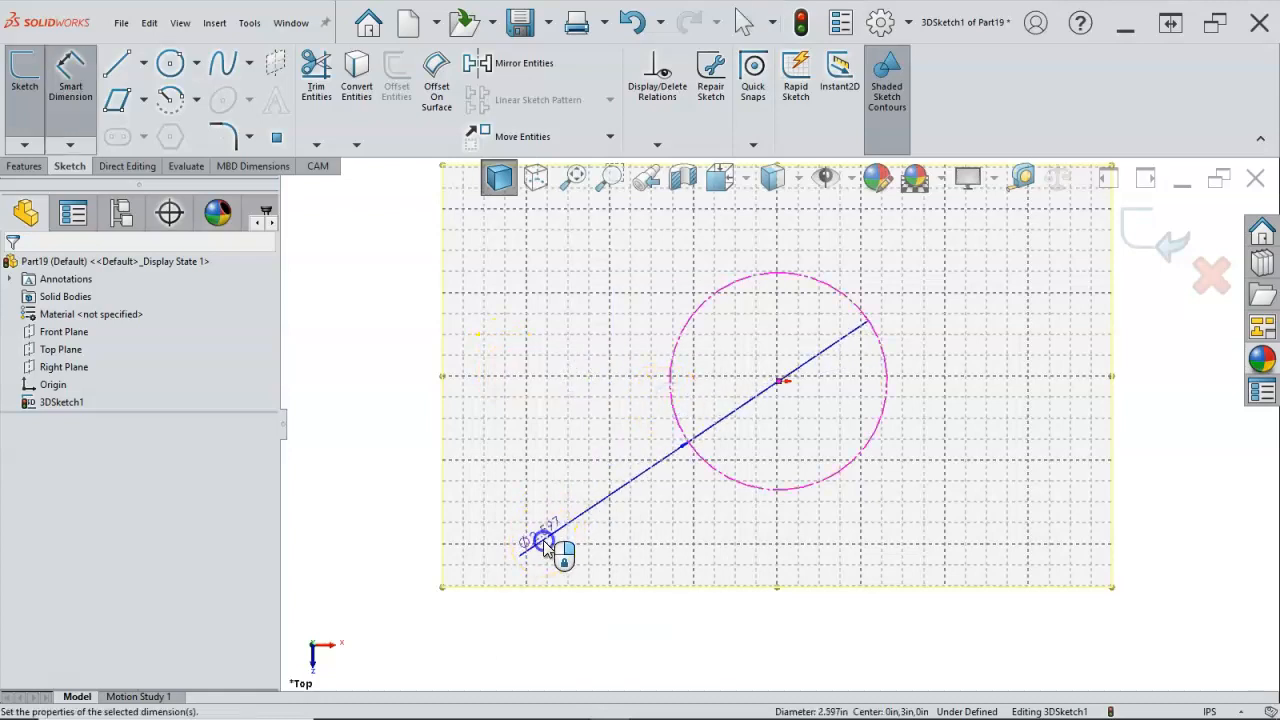
pyautogui.click(545, 545)
pyautogui.write('3')
pyautogui.press('Return')
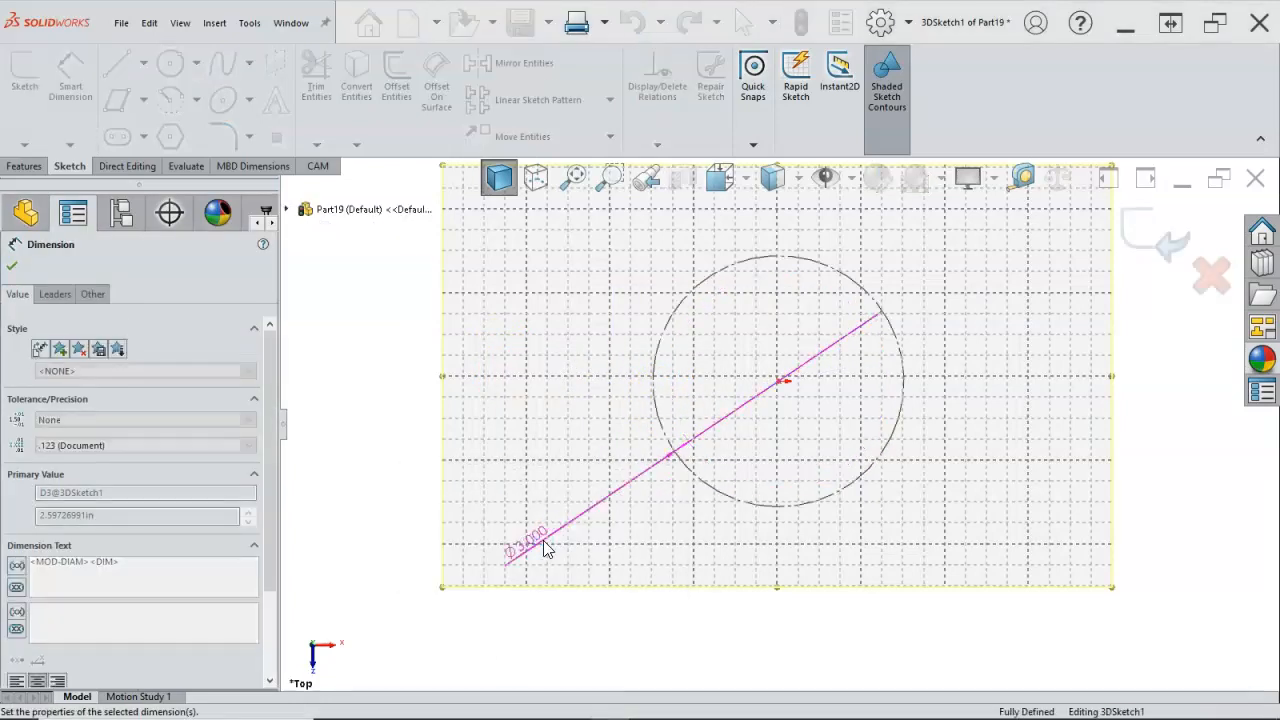
pyautogui.rightClick(529, 452)
pyautogui.click(575, 503)
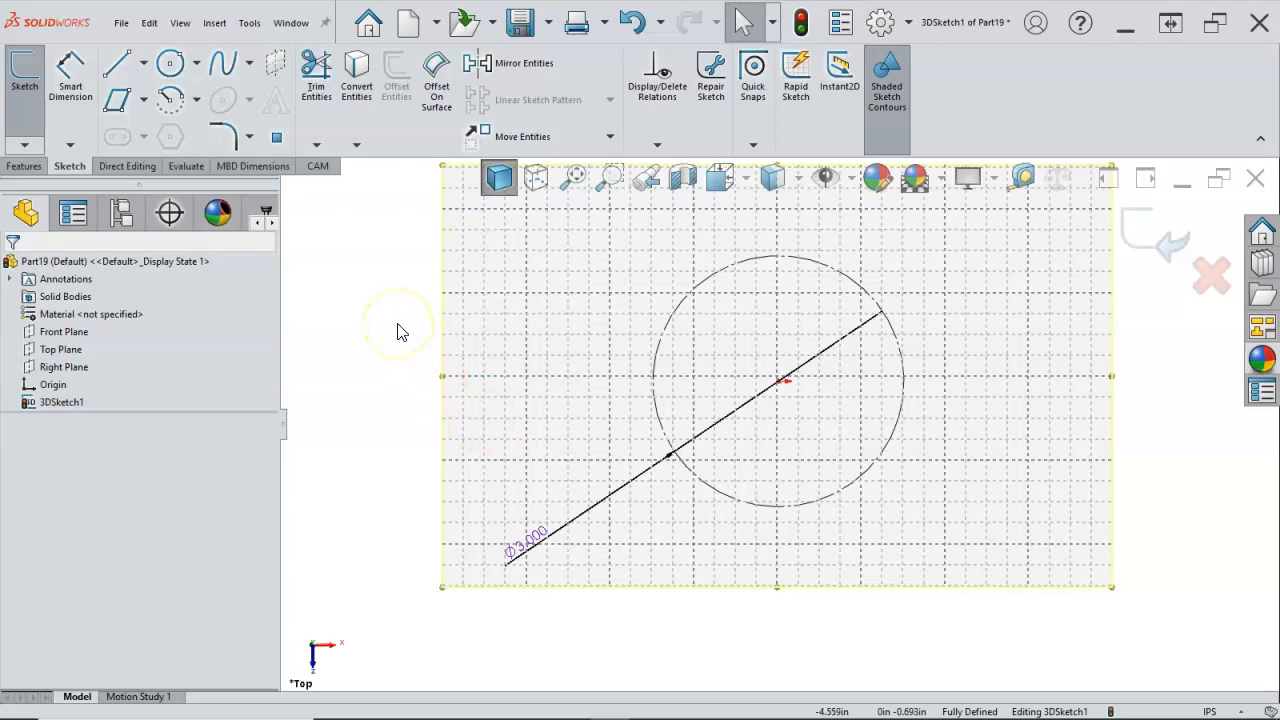
# Step: Sketch a closed five-sided line outline around the construction circle, starting with a horizontal side about 2.31 in long opposite the apex
pyautogui.click(116, 66)
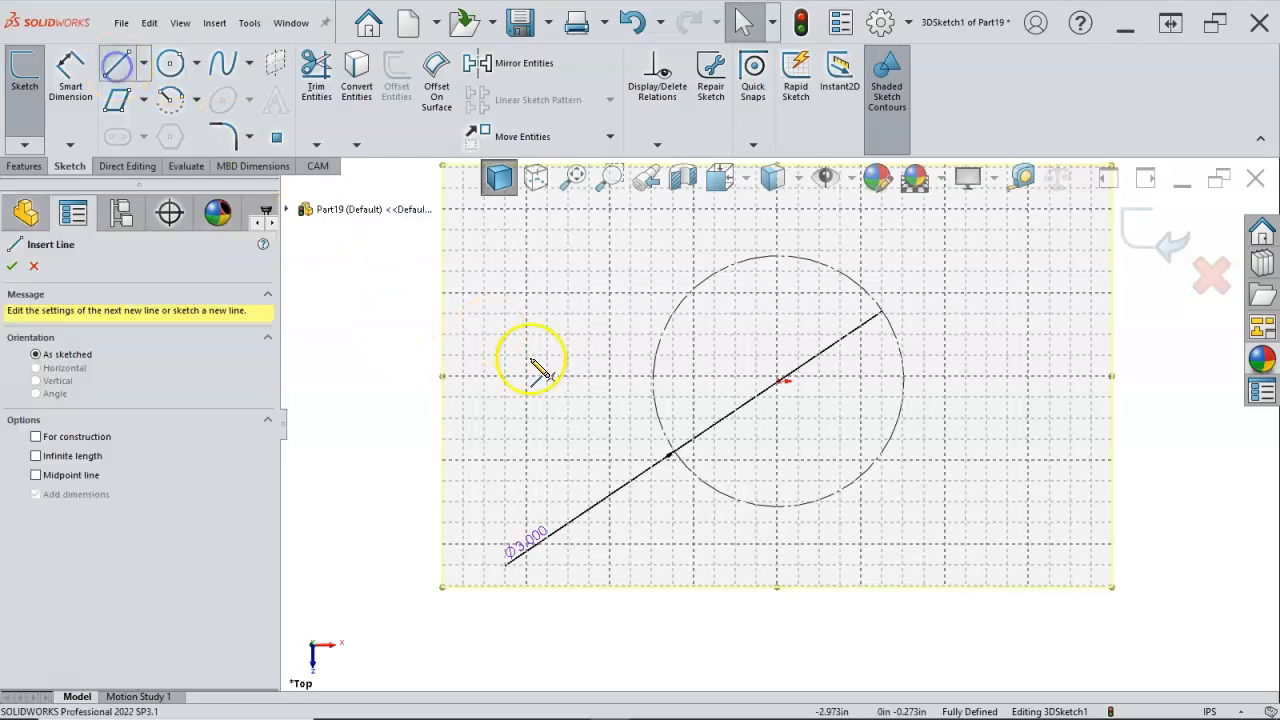
pyautogui.moveTo(692, 516); pyautogui.dragTo(870, 518)
pyautogui.click(885, 516)
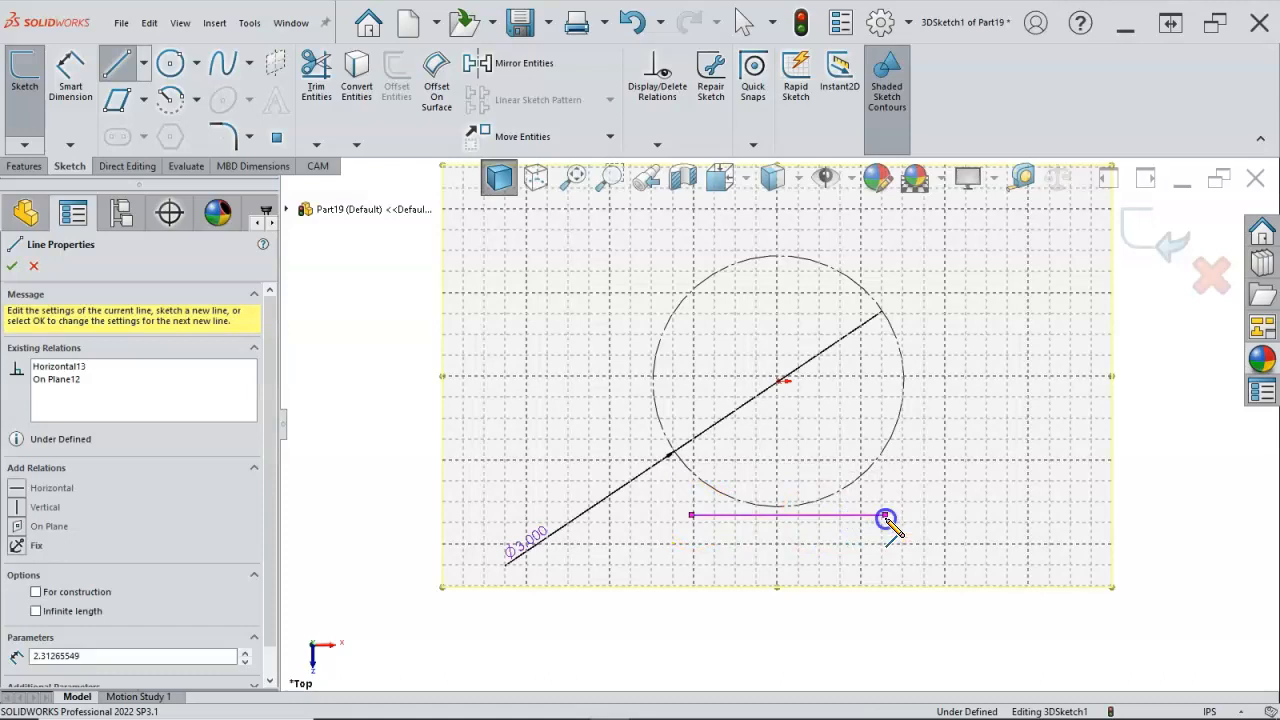
pyautogui.click(975, 373)
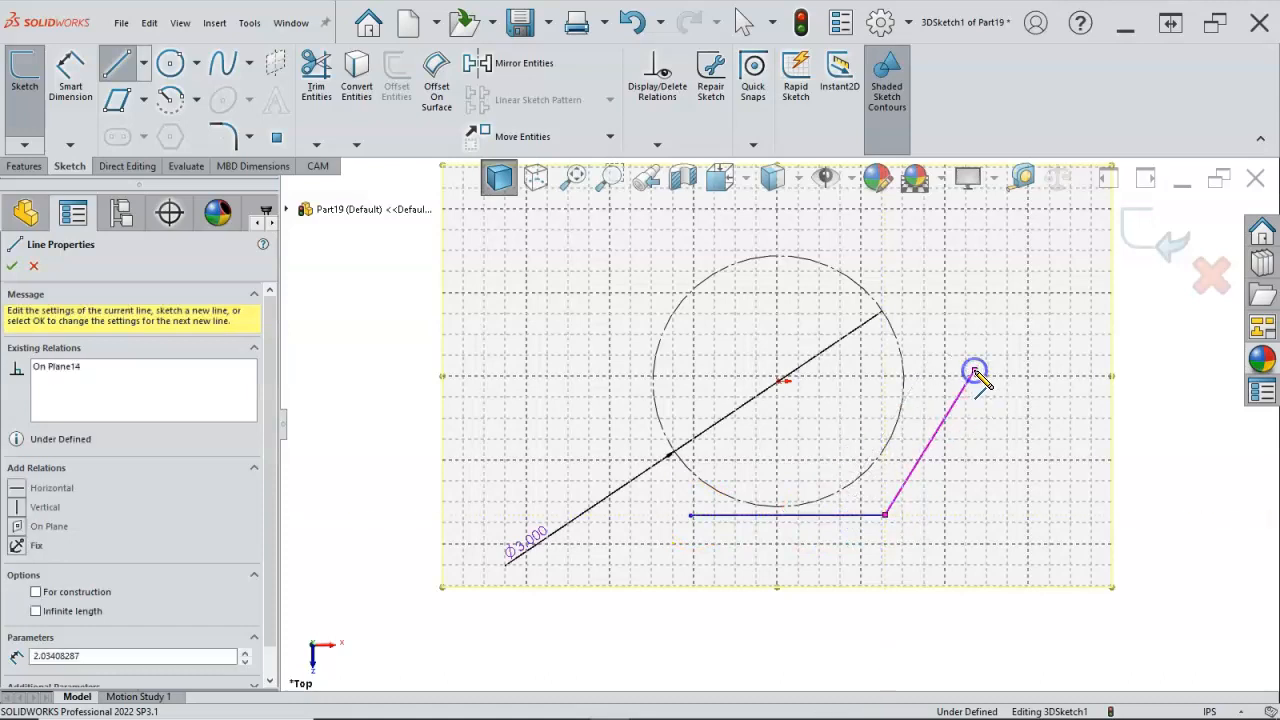
pyautogui.click(778, 209)
pyautogui.click(588, 338)
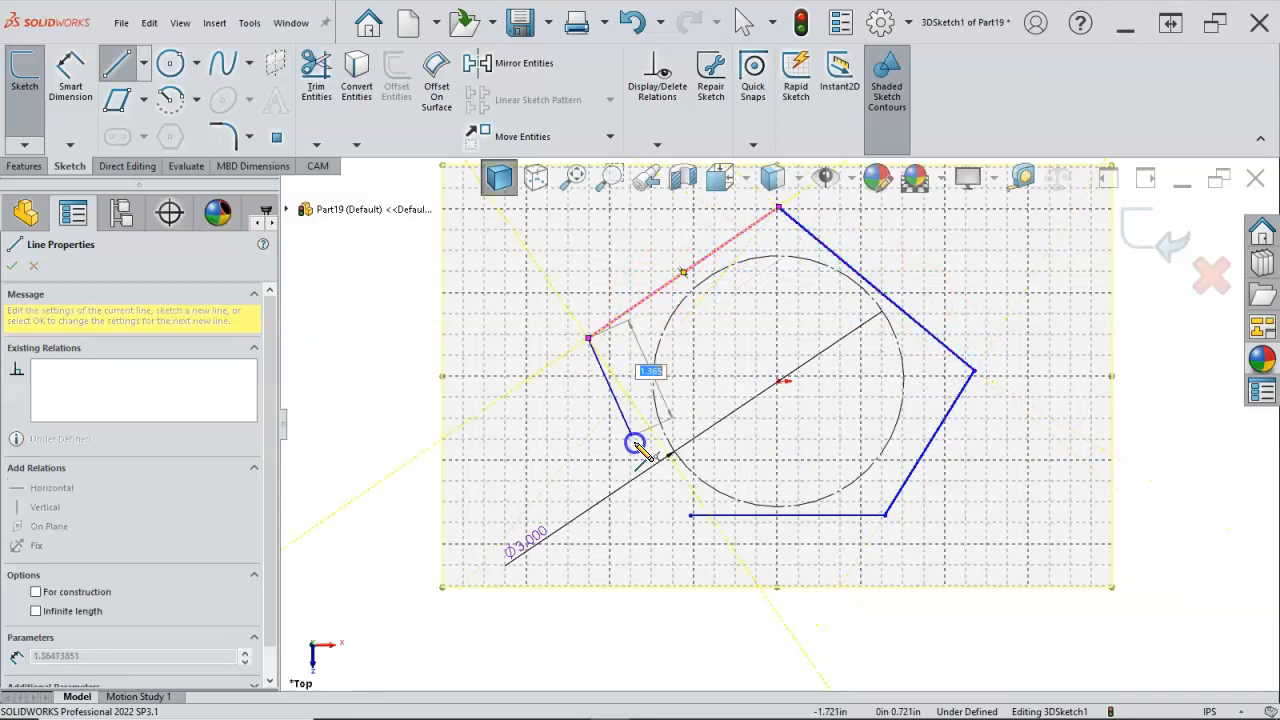
pyautogui.click(690, 516)
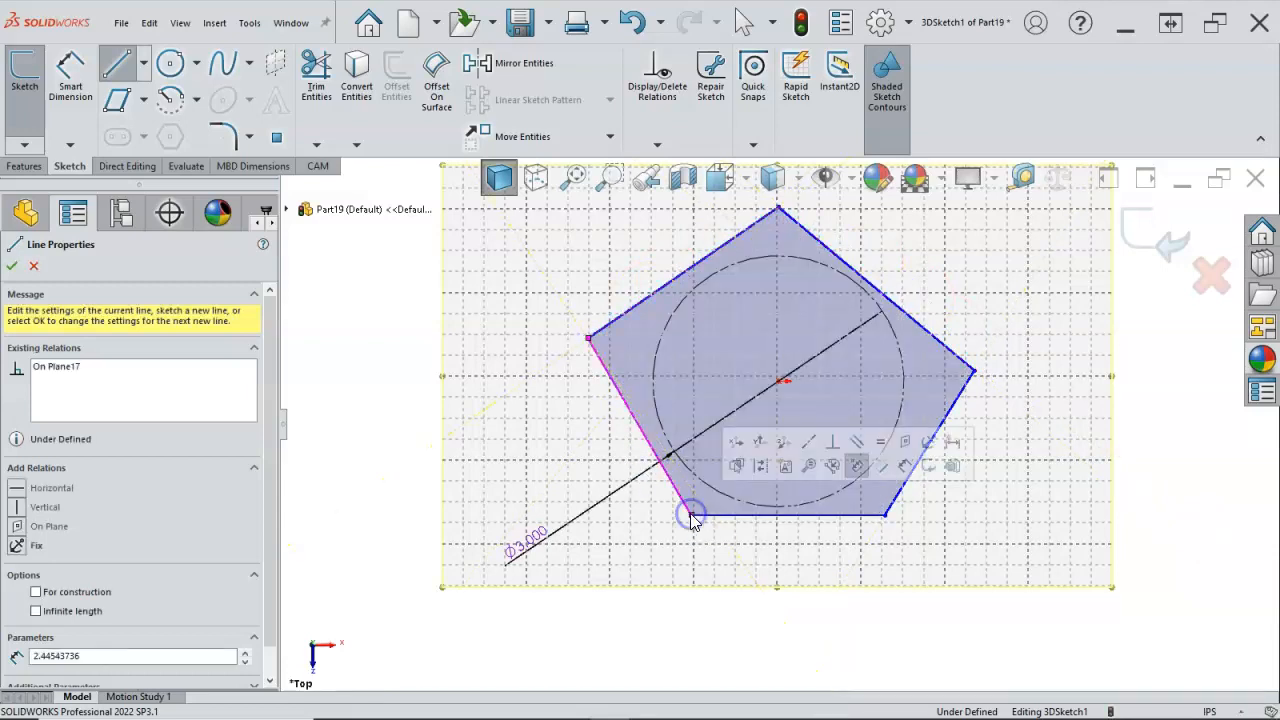
pyautogui.rightClick(966, 543)
pyautogui.click(995, 547)
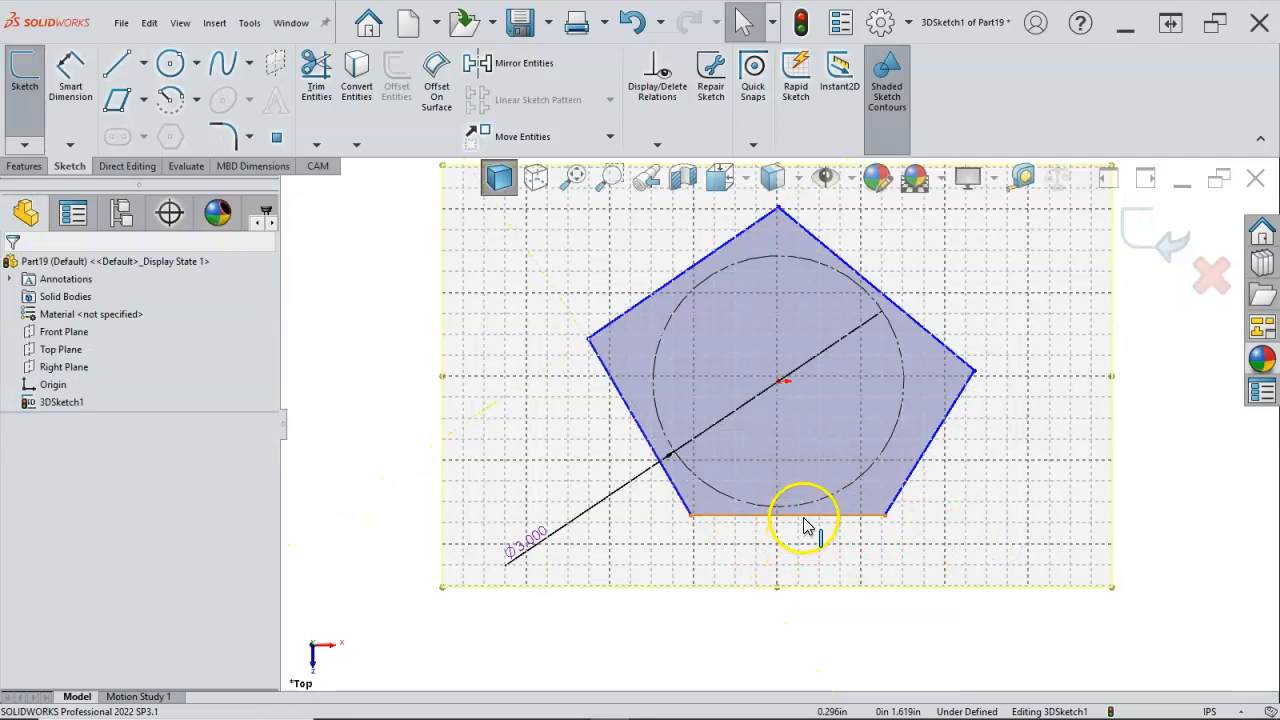
# Step: Try a vertical relation between the pentagon's apex and the 2 in extension line's upper endpoint, and undo it
pyautogui.click(805, 518)
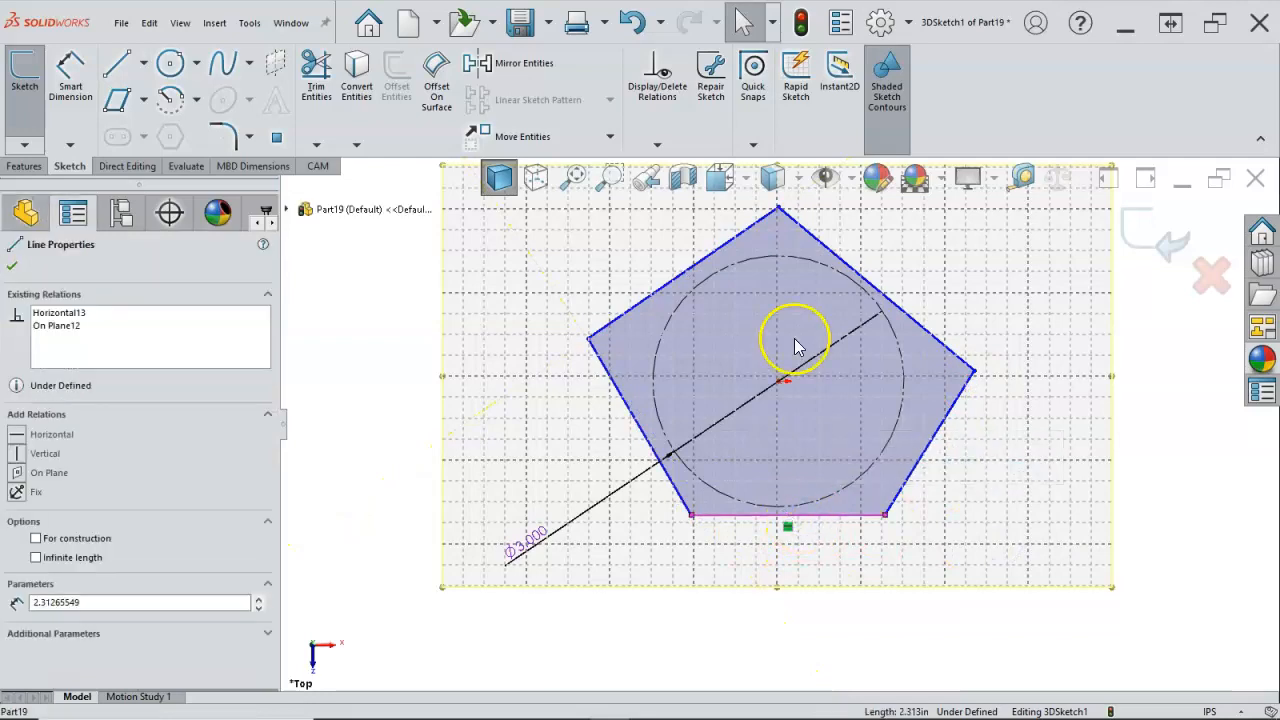
pyautogui.click(779, 210)
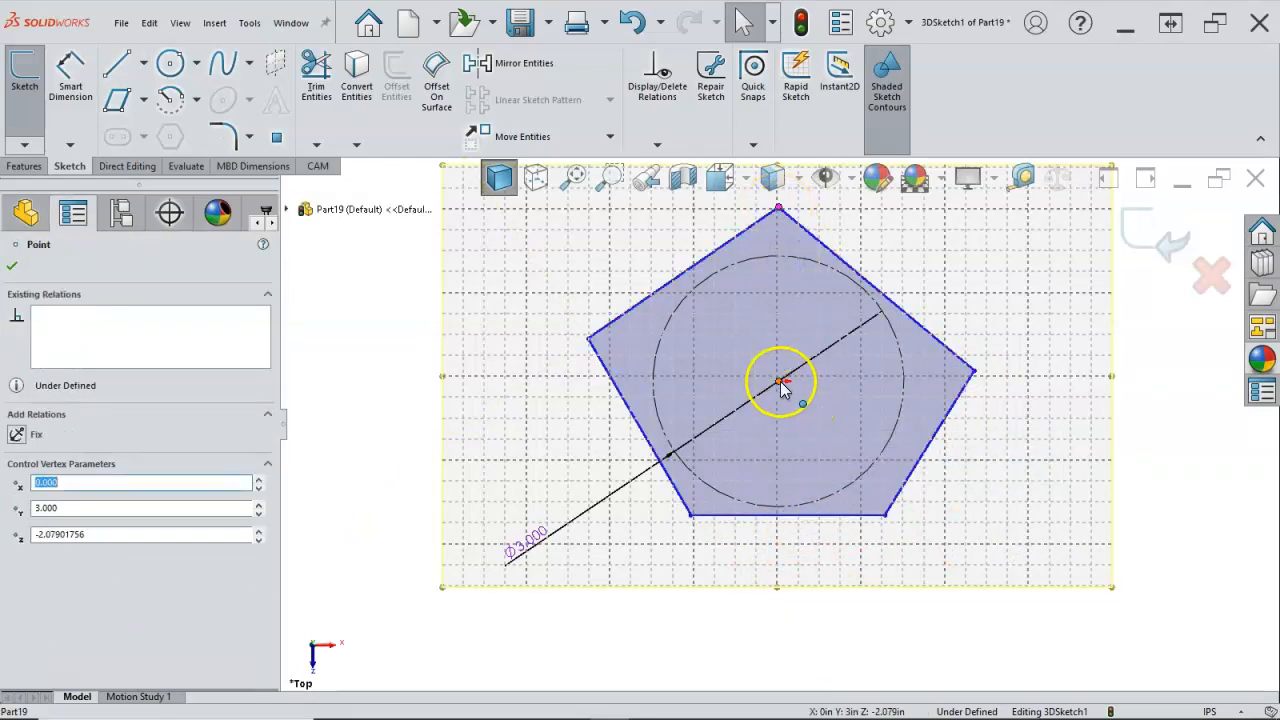
pyautogui.keyDown('ctrl'); pyautogui.click(780, 381); pyautogui.keyUp('ctrl')
pyautogui.click(851, 310)
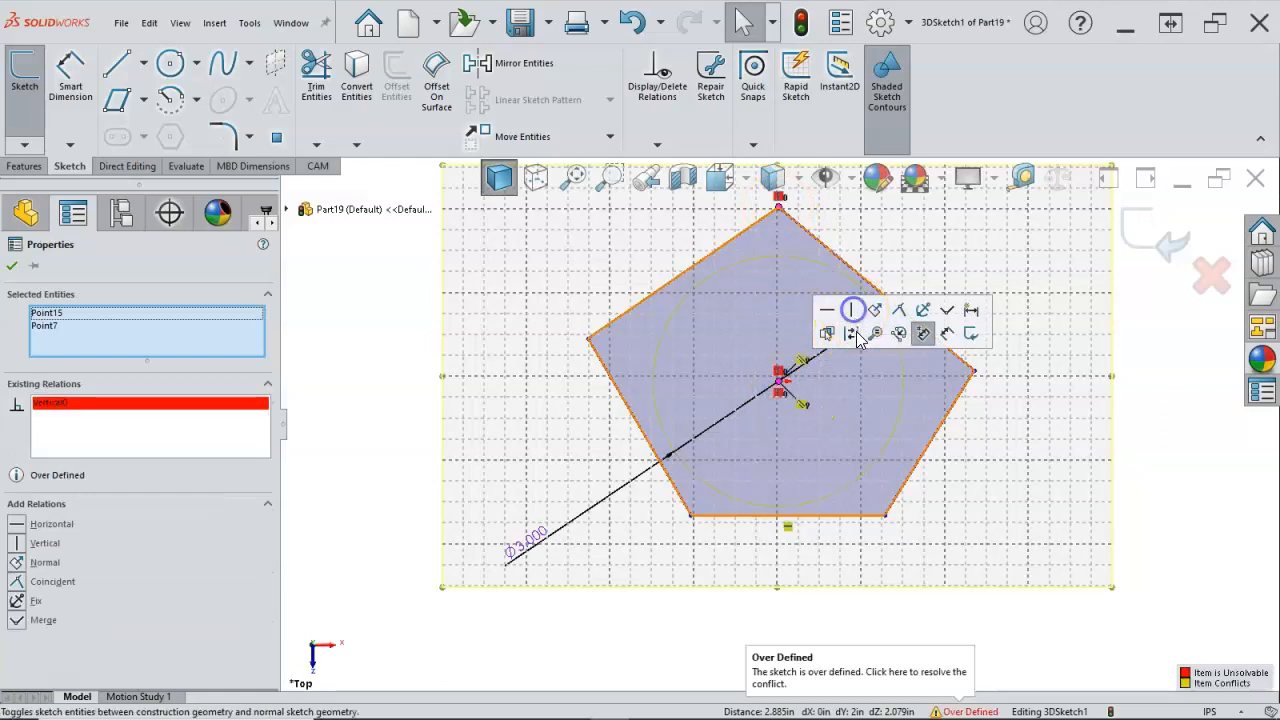
pyautogui.click(1063, 415)
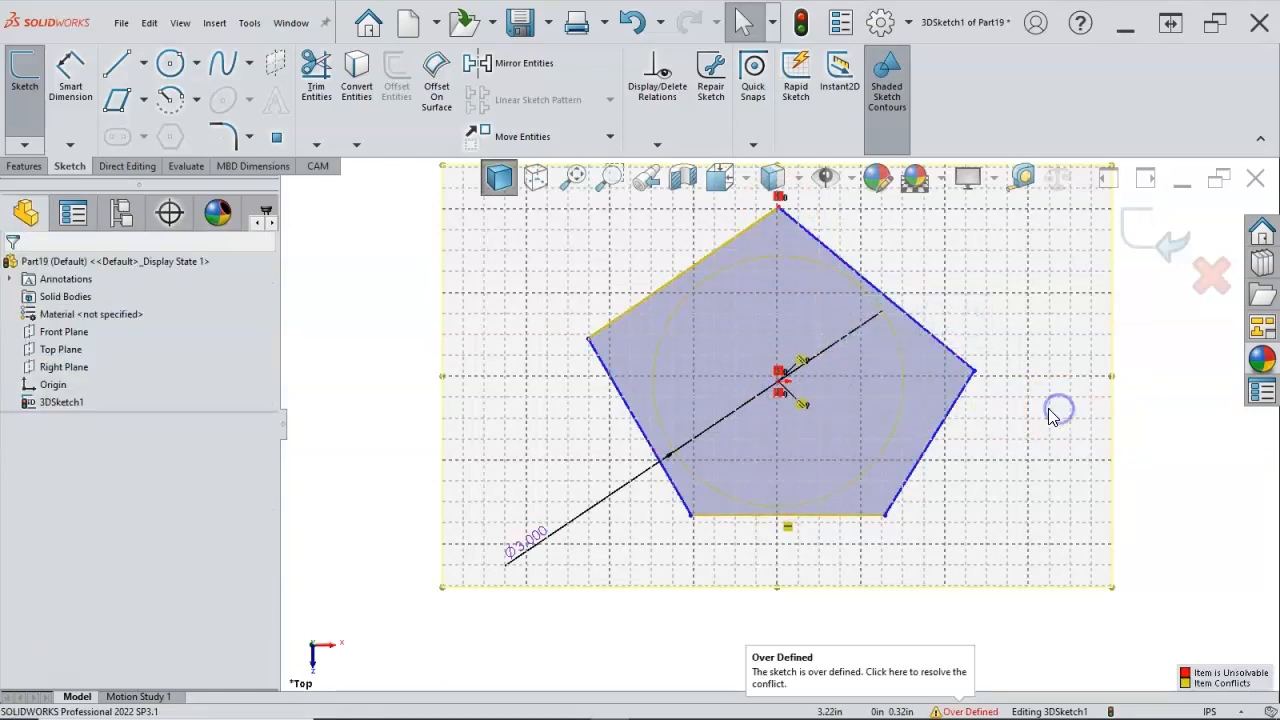
pyautogui.hotkey('ctrl', 'z')
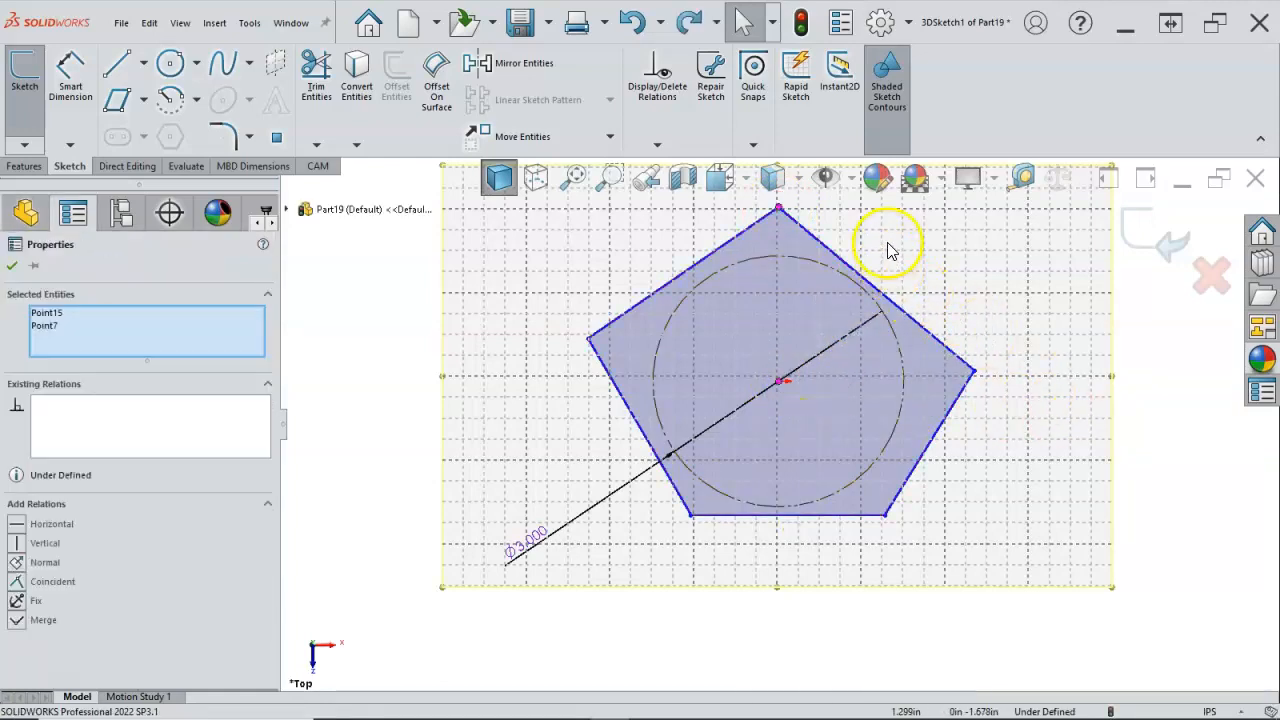
# Step: Add a vertical relation between the pentagon's apex and the centreline endpoint at the construction circle's centre
pyautogui.click(888, 242)
pyautogui.click(779, 209)
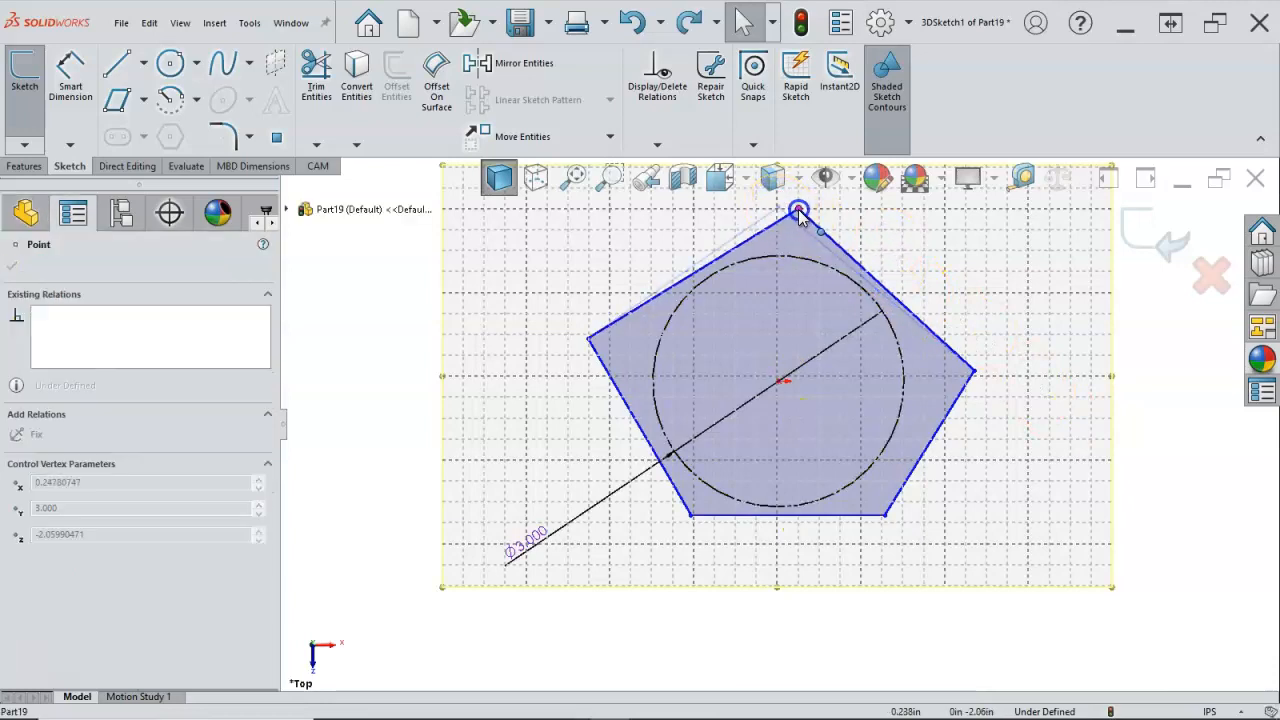
pyautogui.moveTo(909, 386)
pyautogui.mouseDown(button='middle')
pyautogui.moveTo(934, 314)
pyautogui.moveTo(889, 357)
pyautogui.moveTo(862, 340)
pyautogui.mouseUp(button='middle')
pyautogui.hotkey('ctrl', '7')
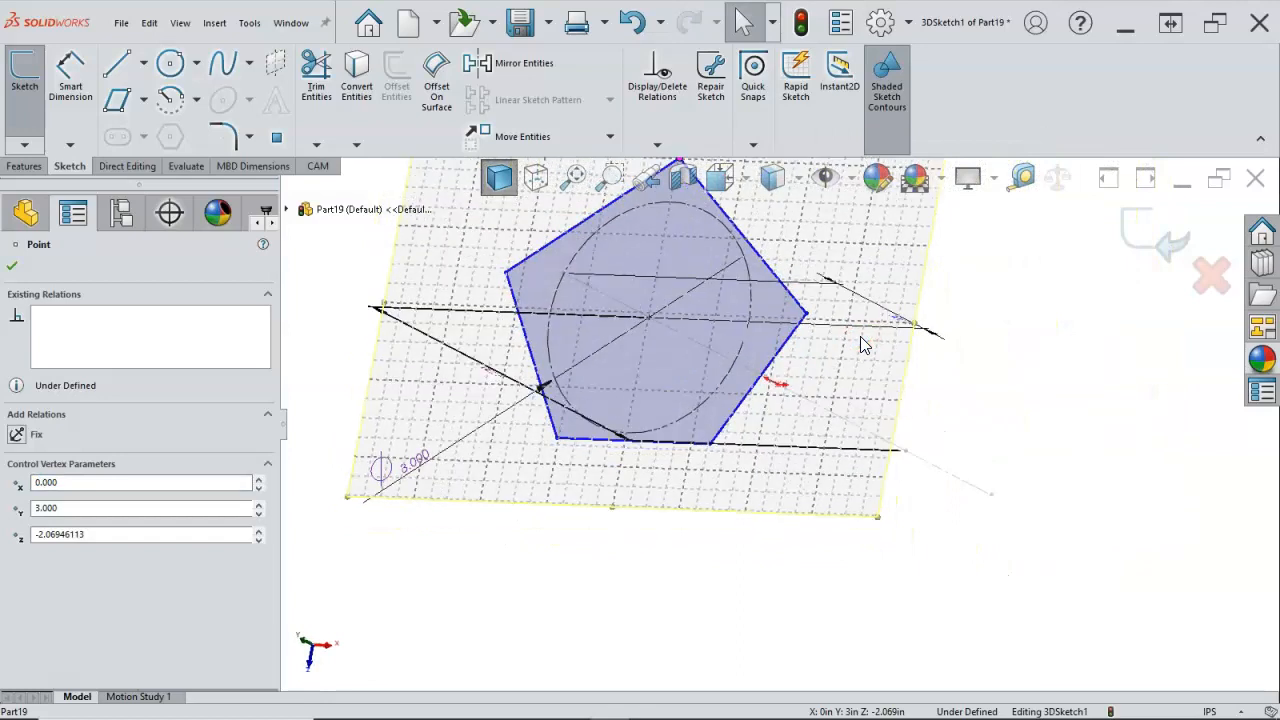
pyautogui.scroll(-4, 754, 372)
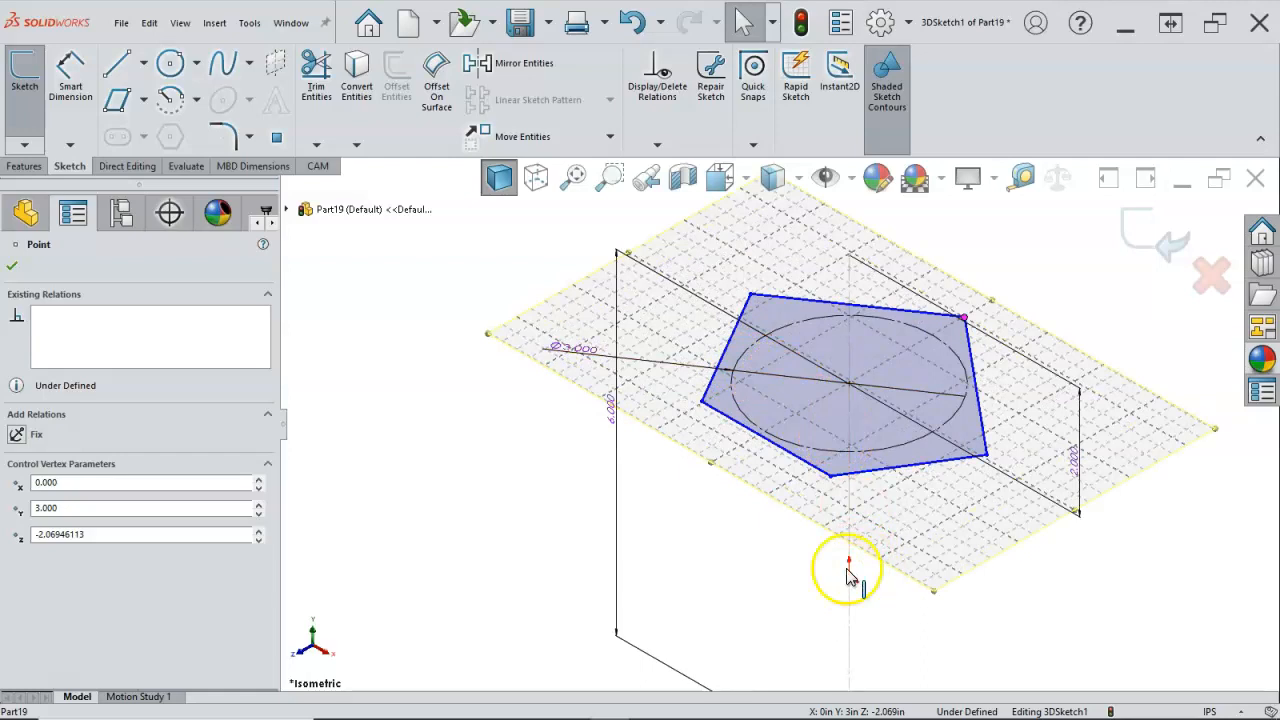
pyautogui.moveTo(777, 334)
pyautogui.mouseDown(button='middle')
pyautogui.moveTo(840, 417)
pyautogui.moveTo(890, 360)
pyautogui.moveTo(857, 429)
pyautogui.moveTo(857, 491)
pyautogui.mouseUp(button='middle')
pyautogui.moveTo(870, 447)
pyautogui.mouseDown(button='middle')
pyautogui.moveTo(857, 446)
pyautogui.moveTo(860, 360)
pyautogui.moveTo(866, 451)
pyautogui.mouseUp(button='middle')
pyautogui.click(758, 344)
pyautogui.moveTo(778, 400); pyautogui.dragTo(790, 396, button='middle')
pyautogui.click(686, 338)
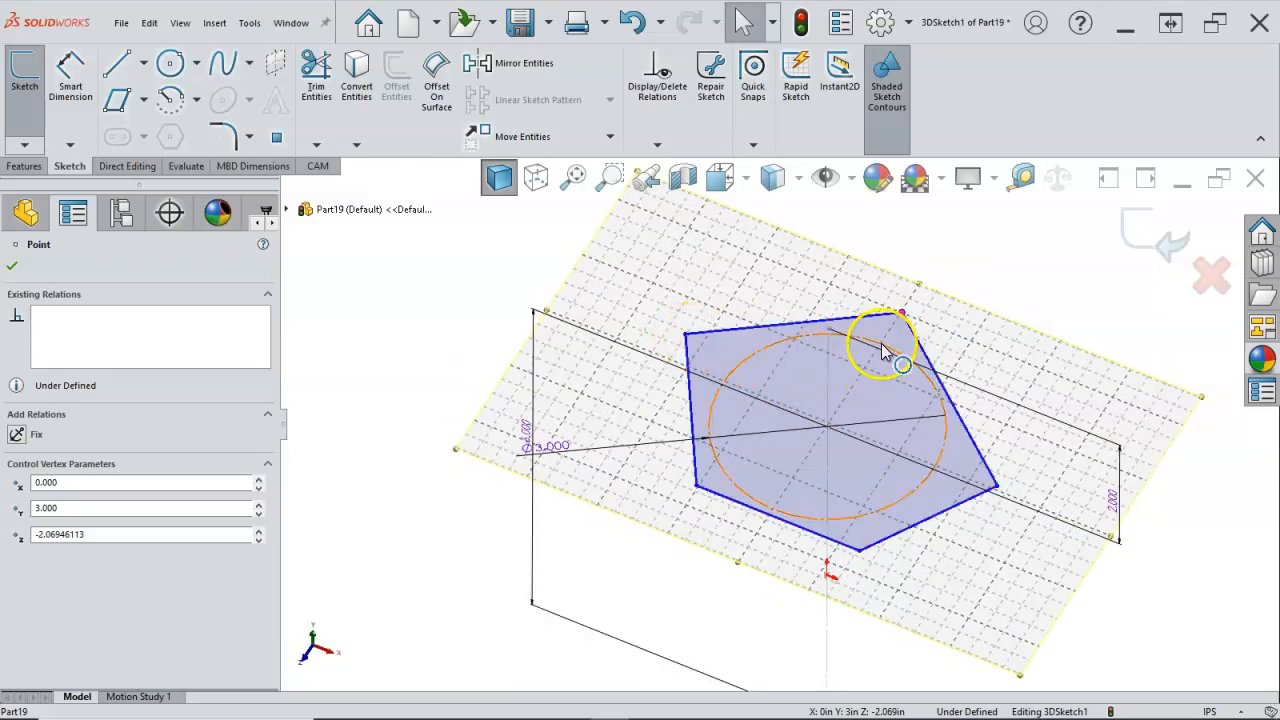
pyautogui.keyDown('ctrl'); pyautogui.click(829, 429); pyautogui.keyUp('ctrl')
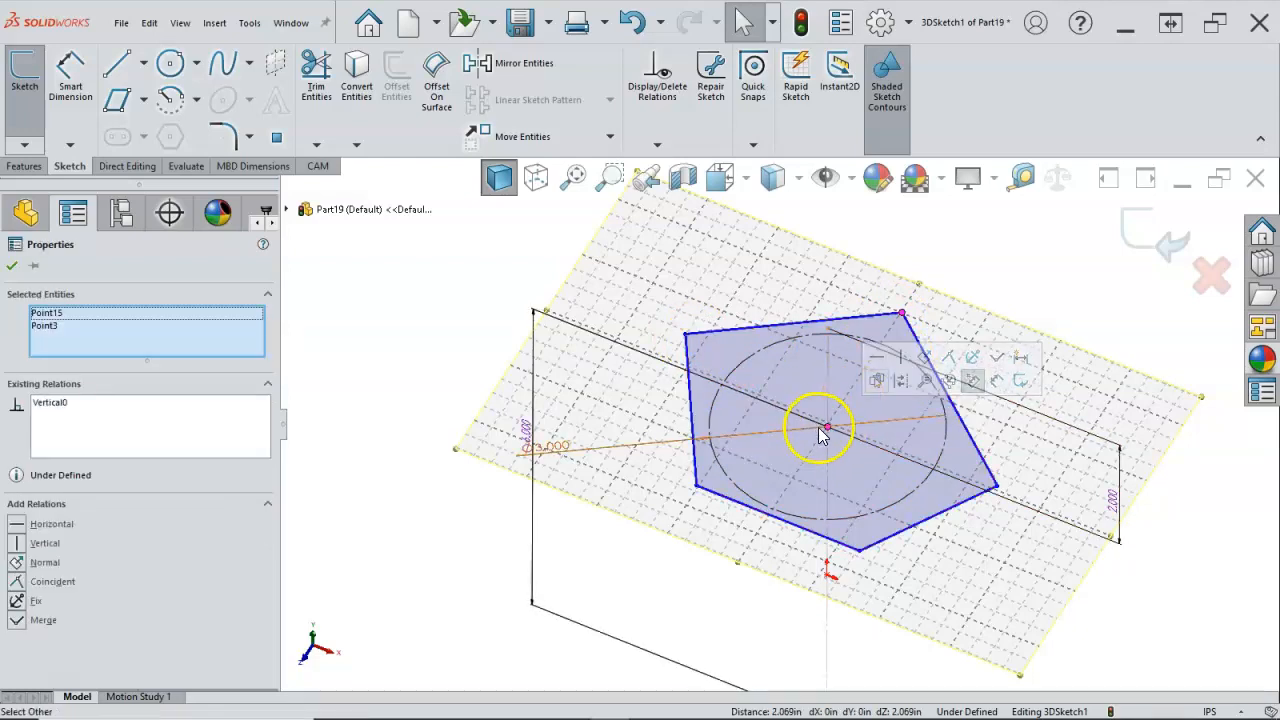
pyautogui.click(1046, 280)
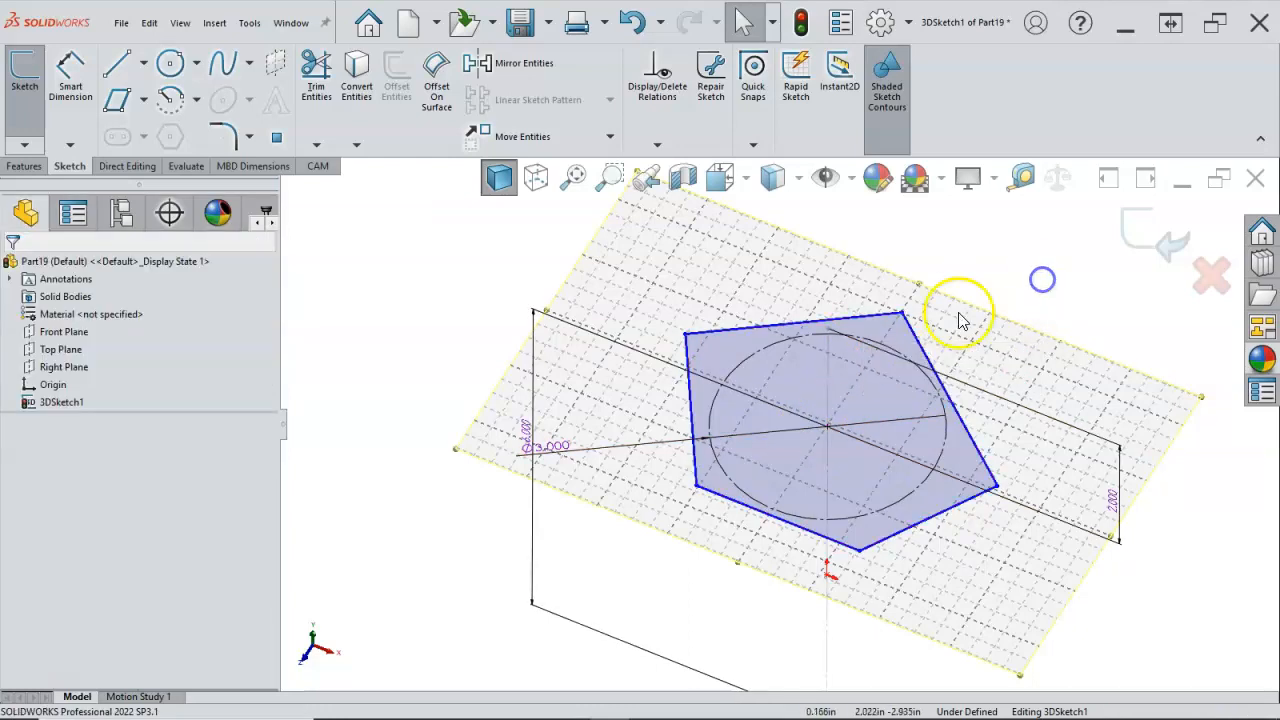
# Step: Make all five sides of the pentagon equal in length
pyautogui.click(793, 326)
pyautogui.keyDown('ctrl'); pyautogui.click(690, 386); pyautogui.keyUp('ctrl')
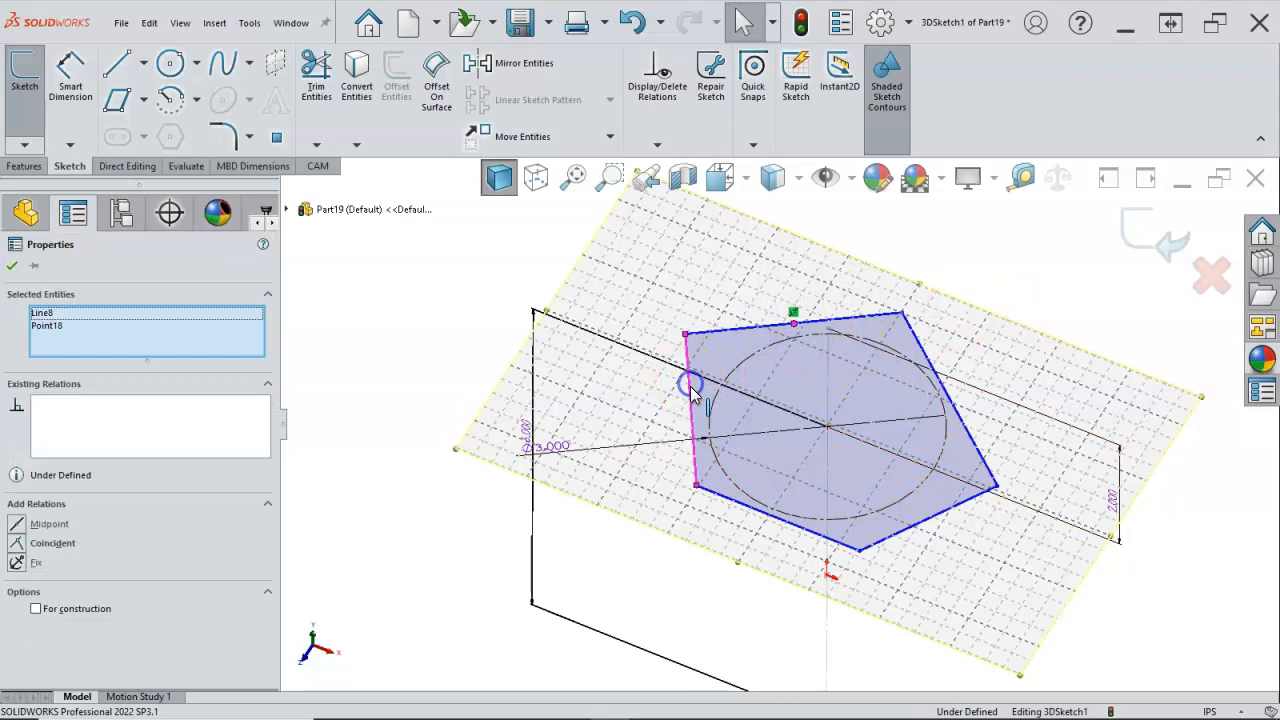
pyautogui.keyDown('ctrl'); pyautogui.click(909, 528); pyautogui.keyUp('ctrl')
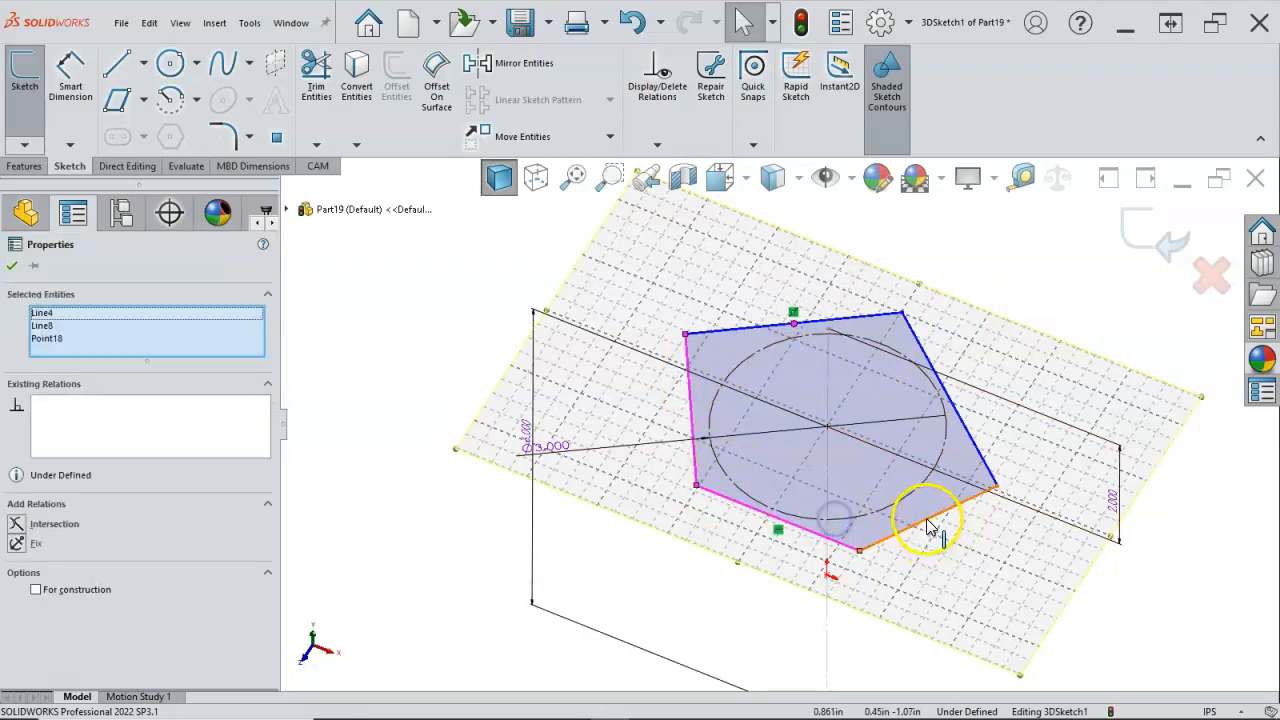
pyautogui.keyDown('ctrl'); pyautogui.click(929, 520); pyautogui.keyUp('ctrl')
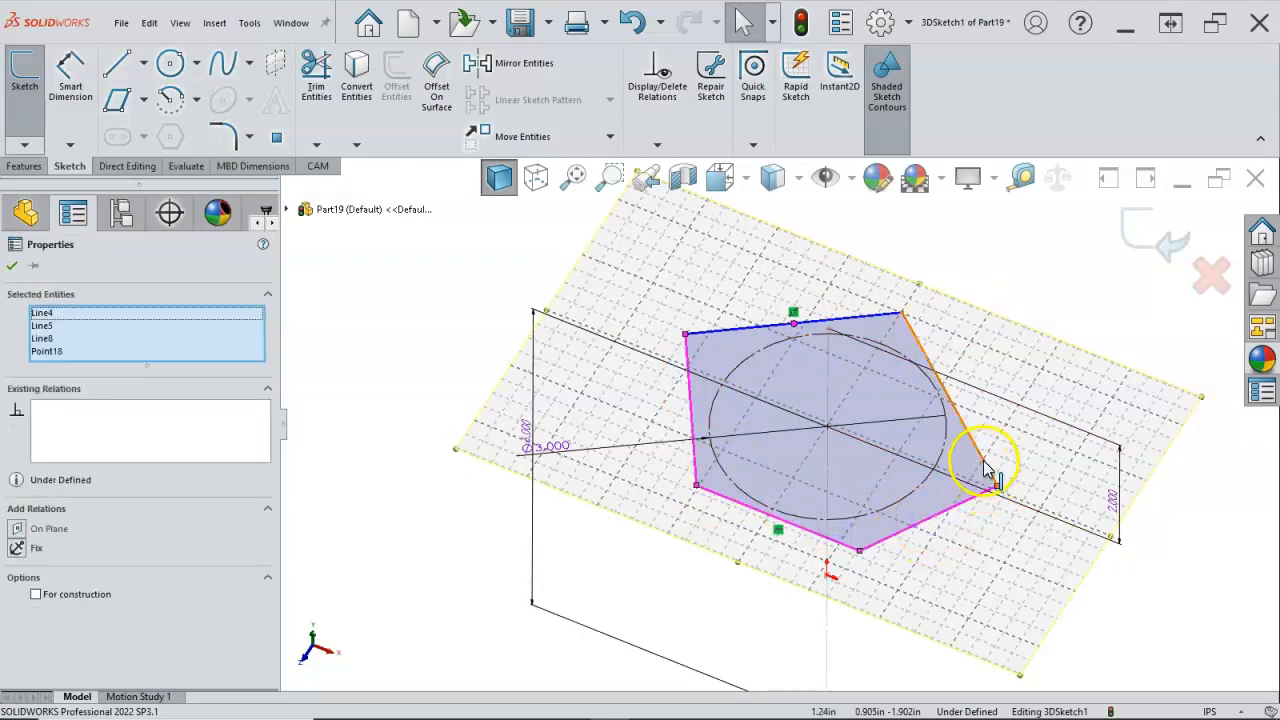
pyautogui.keyDown('ctrl'); pyautogui.click(985, 470); pyautogui.keyUp('ctrl')
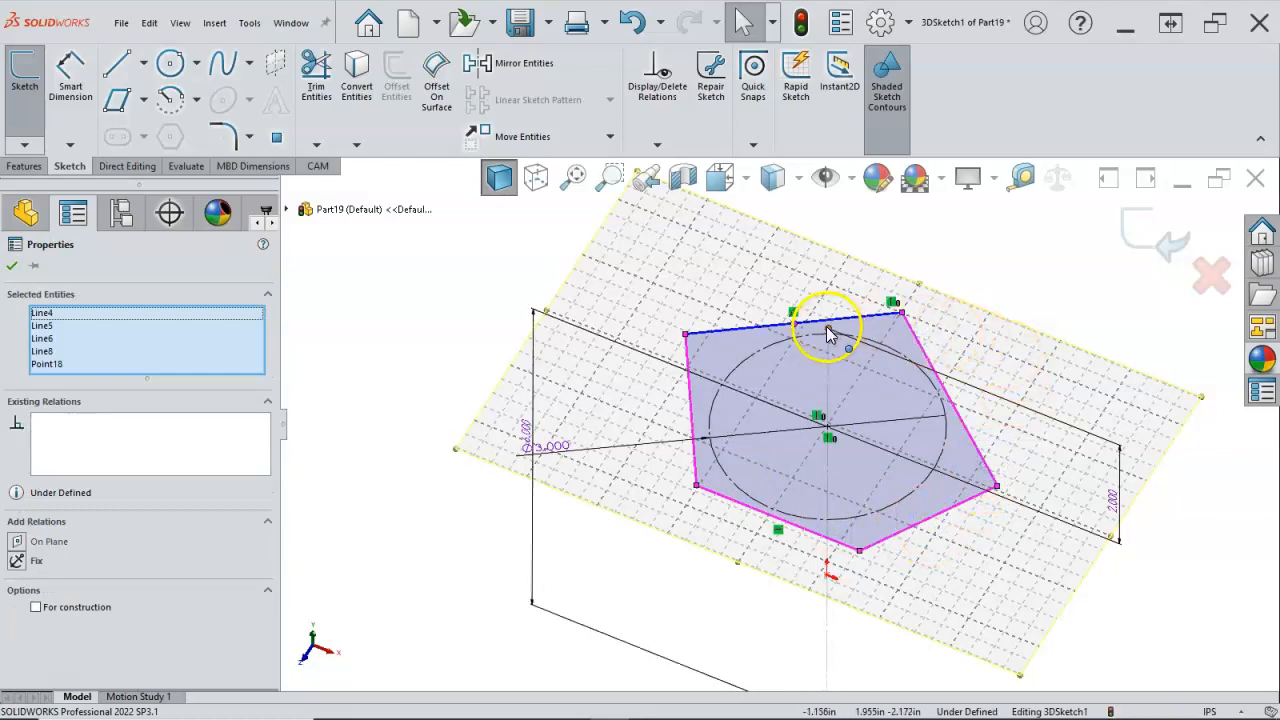
pyautogui.keyDown('ctrl'); pyautogui.click(795, 324); pyautogui.keyUp('ctrl')
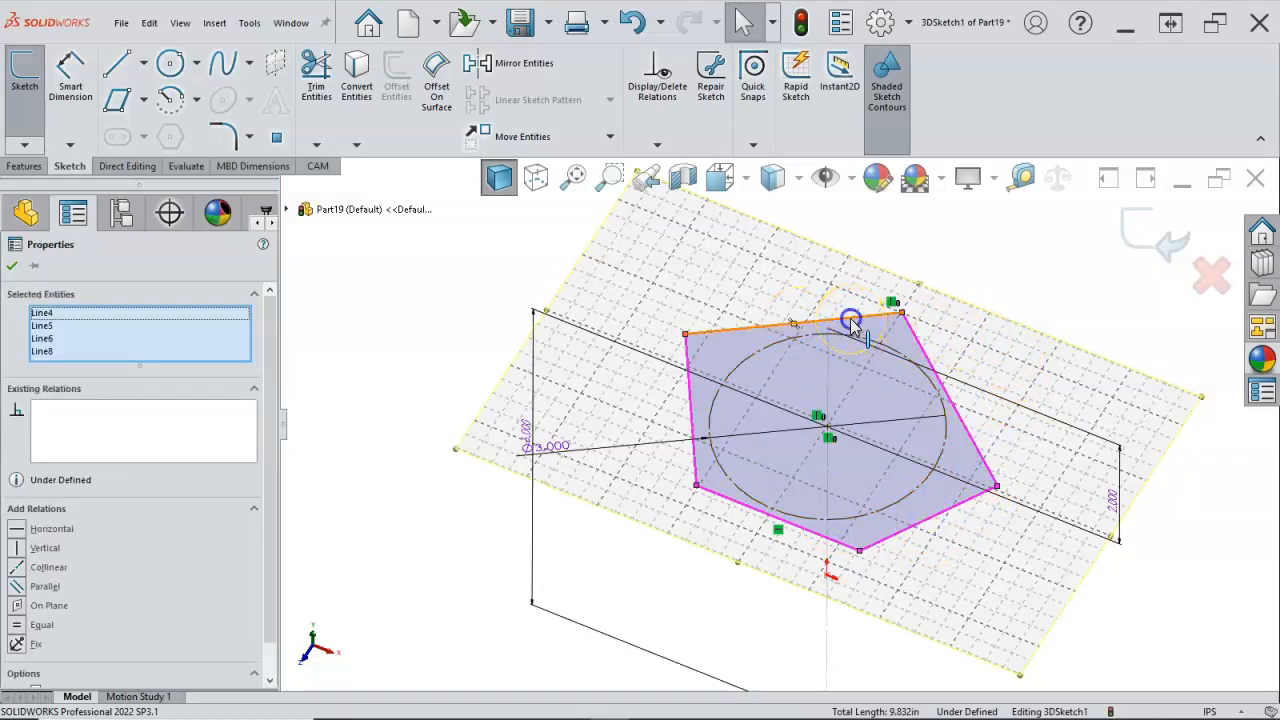
pyautogui.keyDown('ctrl'); pyautogui.click(851, 325); pyautogui.keyUp('ctrl')
pyautogui.click(1022, 250)
pyautogui.click(1079, 313)
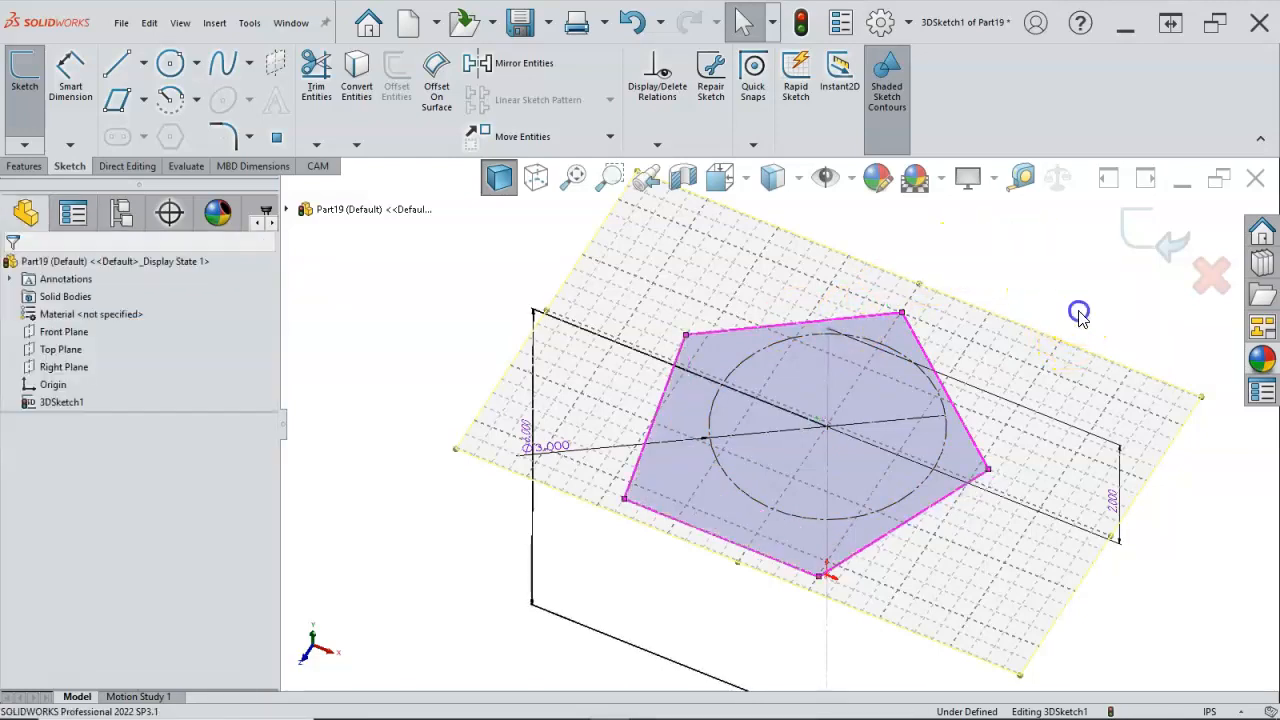
# Step: Make the back pentagon side from the apex and the adjoining side opposite the apex's other edge tangent to the construction circle
pyautogui.click(800, 337)
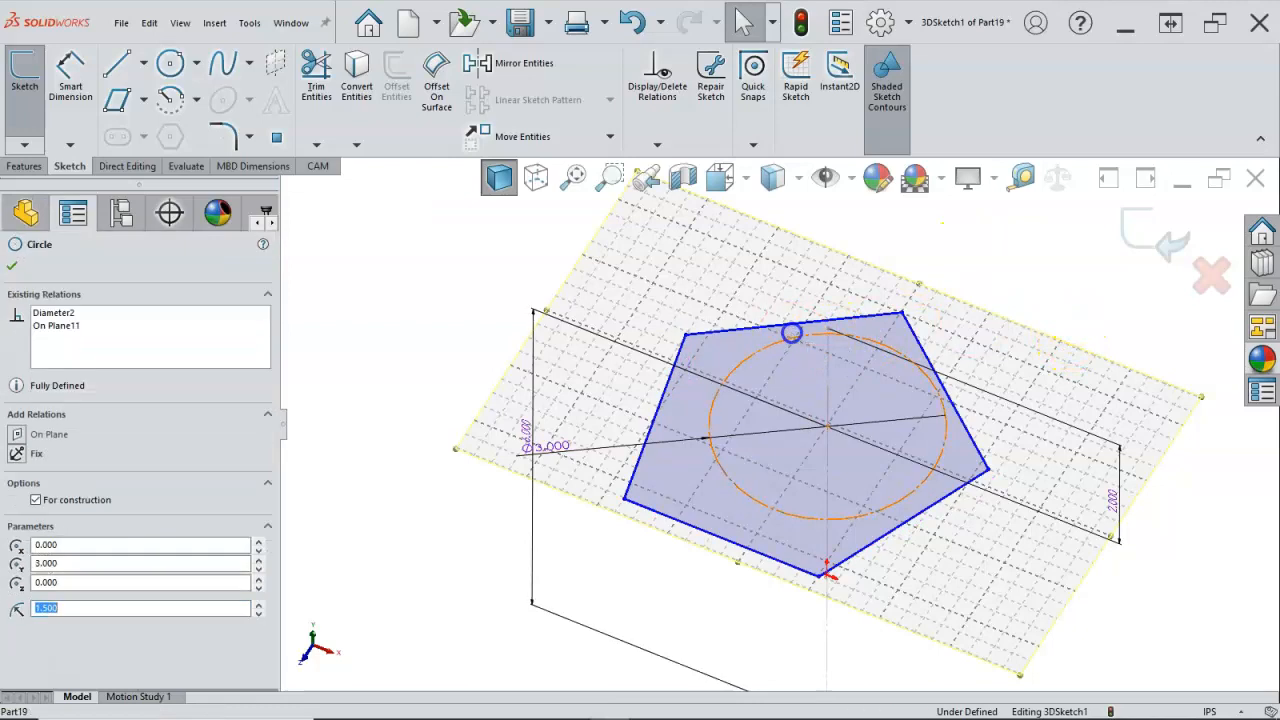
pyautogui.keyDown('ctrl'); pyautogui.click(790, 333); pyautogui.keyUp('ctrl')
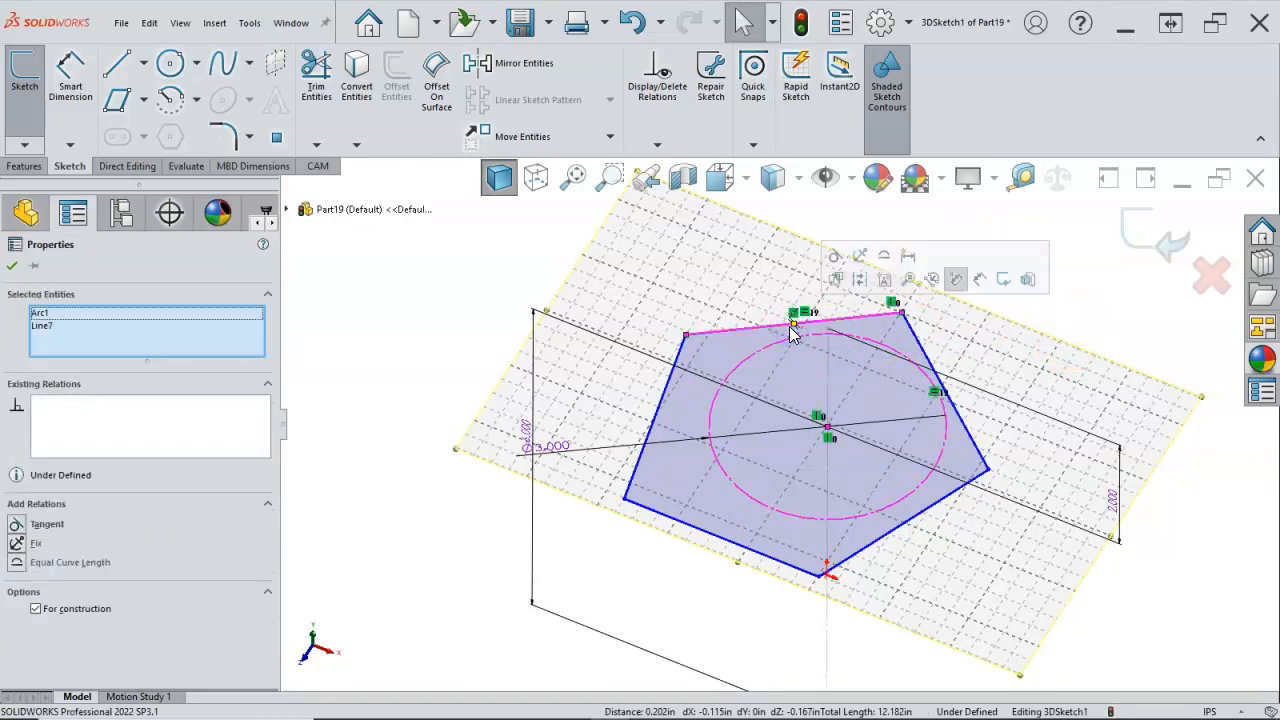
pyautogui.click(1028, 282)
pyautogui.click(758, 333)
pyautogui.keyDown('ctrl'); pyautogui.click(762, 347); pyautogui.keyUp('ctrl')
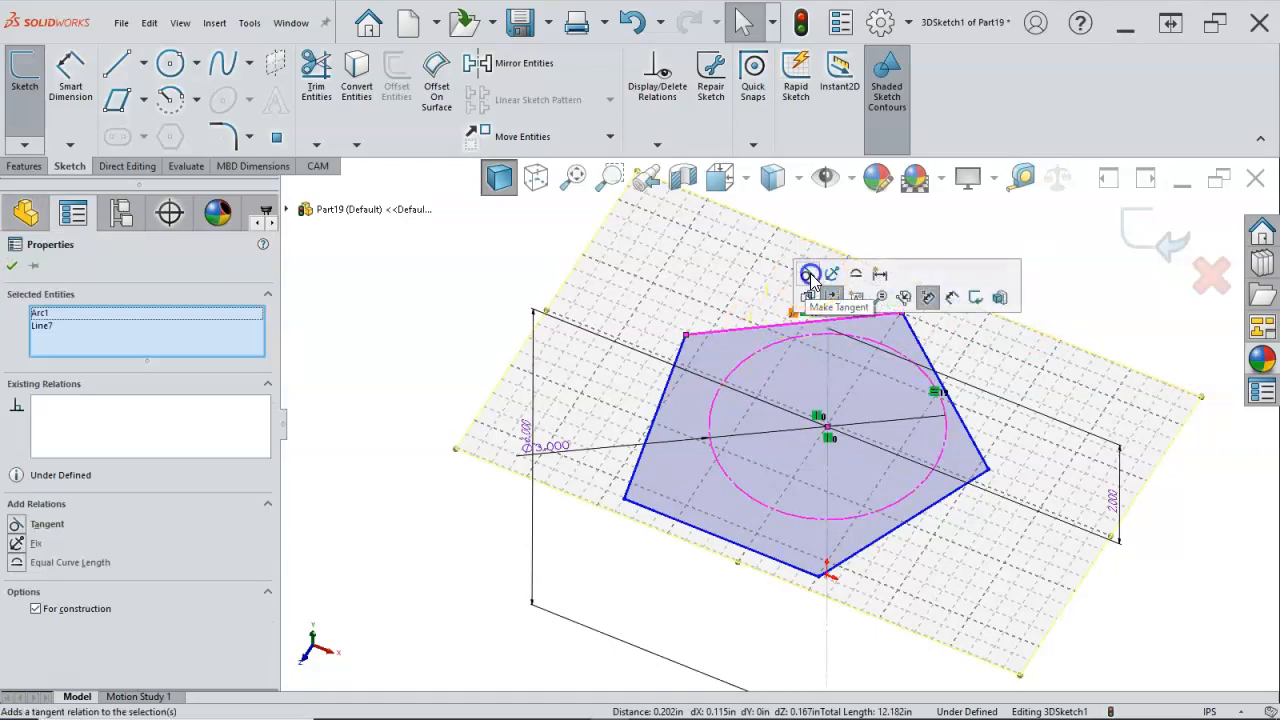
pyautogui.click(808, 274)
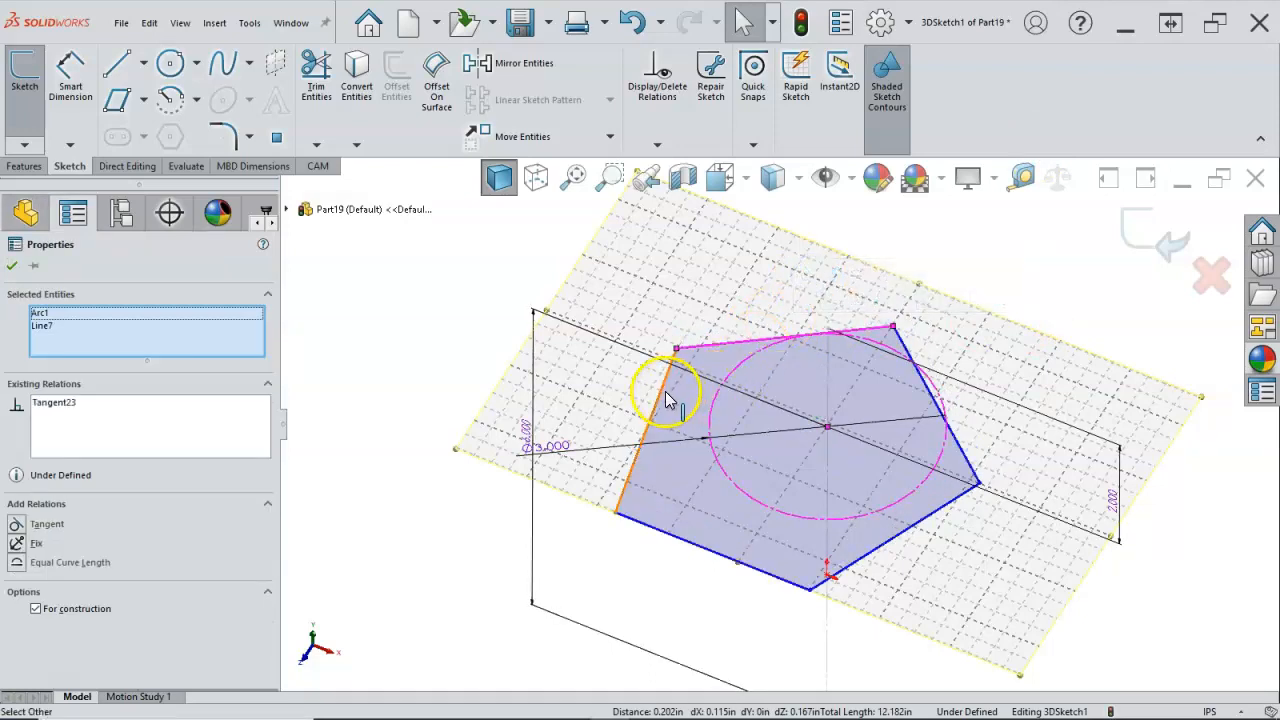
pyautogui.click(690, 408)
pyautogui.keyDown('ctrl'); pyautogui.click(714, 405); pyautogui.keyUp('ctrl')
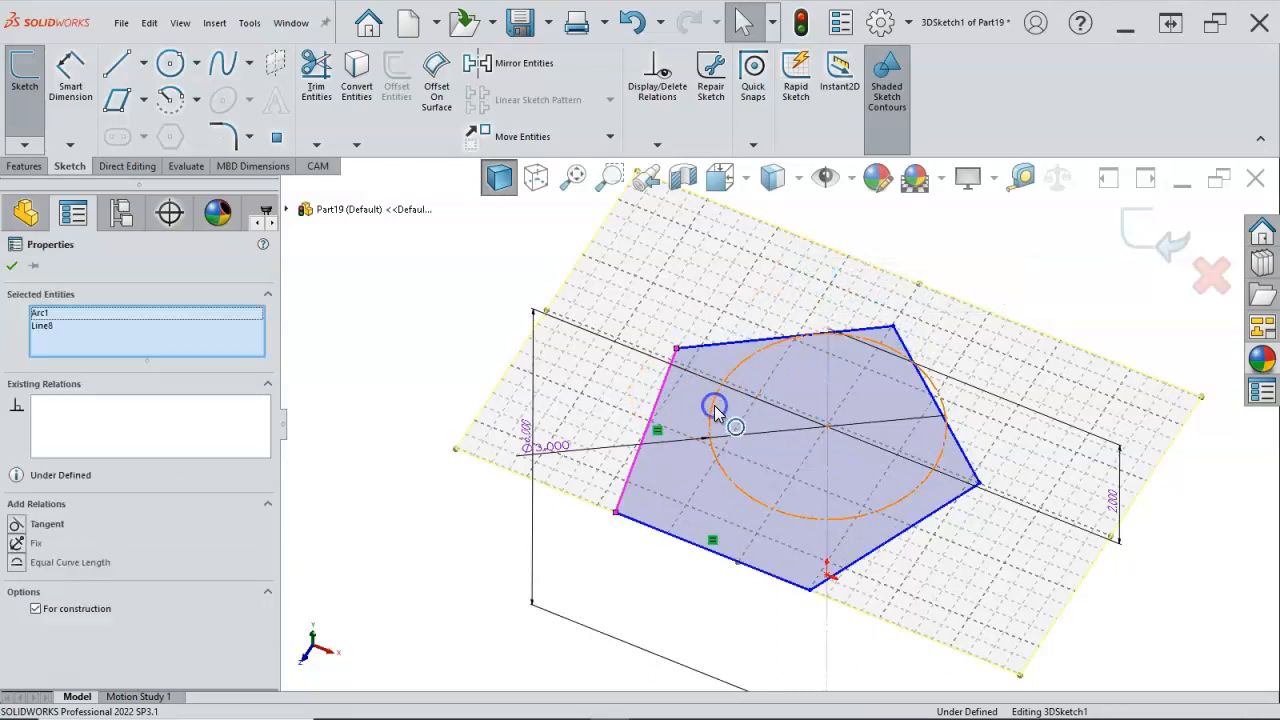
pyautogui.click(757, 337)
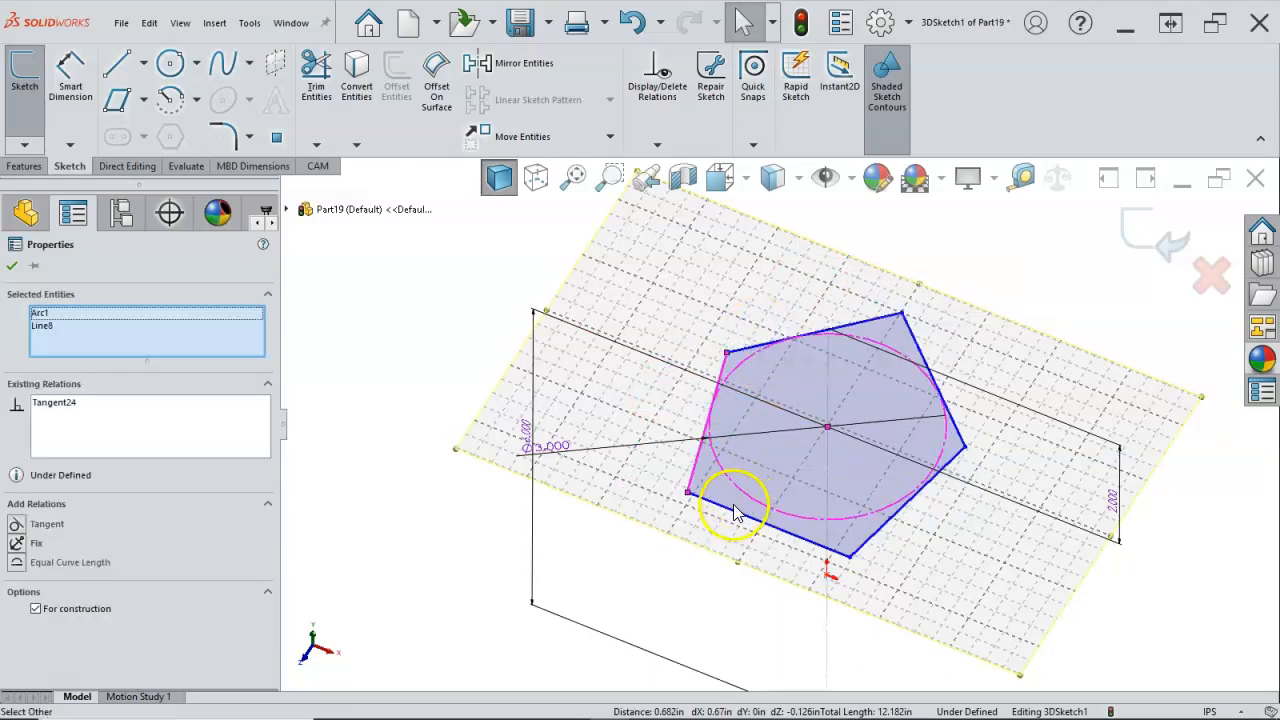
# Step: Make the pentagon's horizontal front side and the side adjoining its right end tangent to the construction circle
pyautogui.click(735, 517)
pyautogui.keyDown('ctrl'); pyautogui.click(740, 490); pyautogui.keyUp('ctrl')
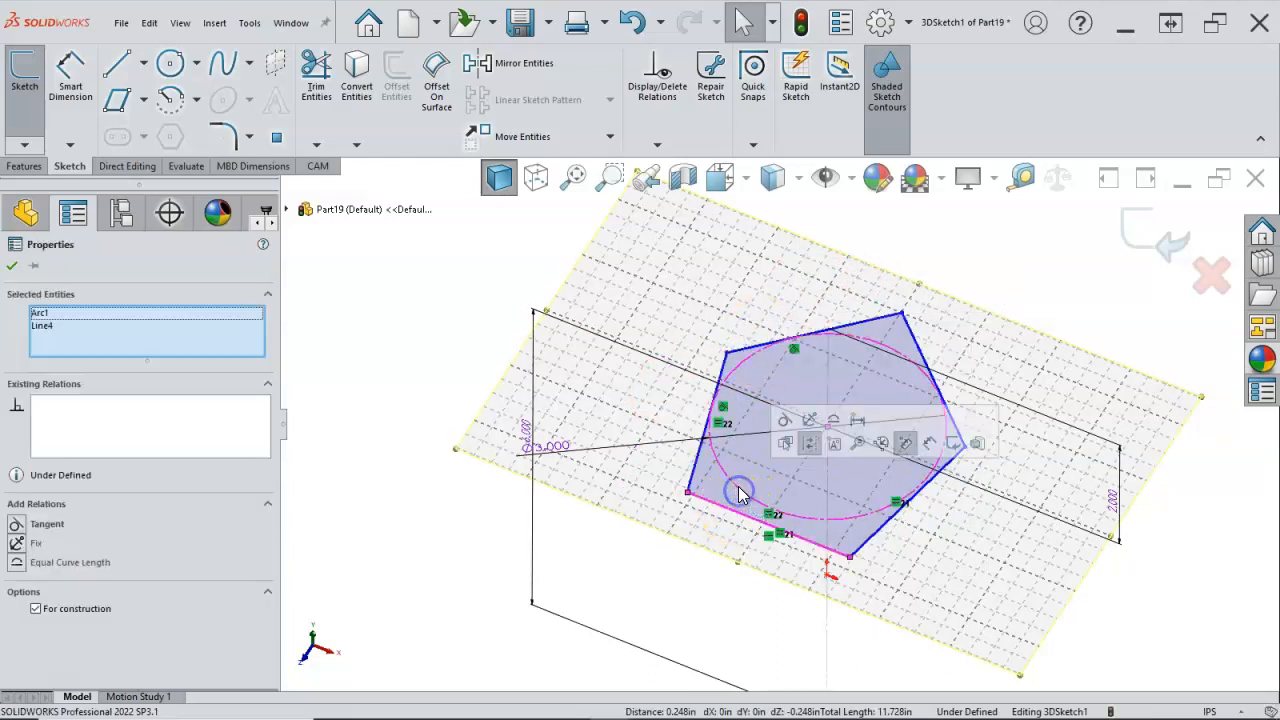
pyautogui.click(786, 445)
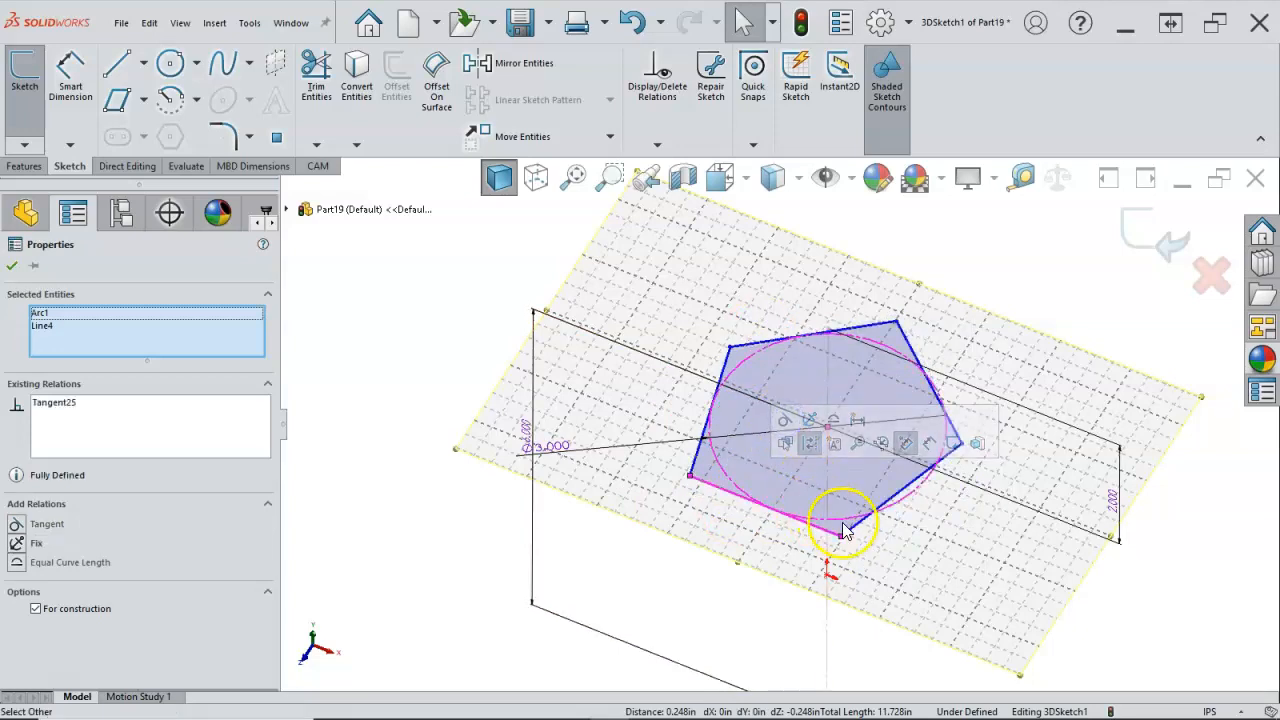
pyautogui.click(851, 533)
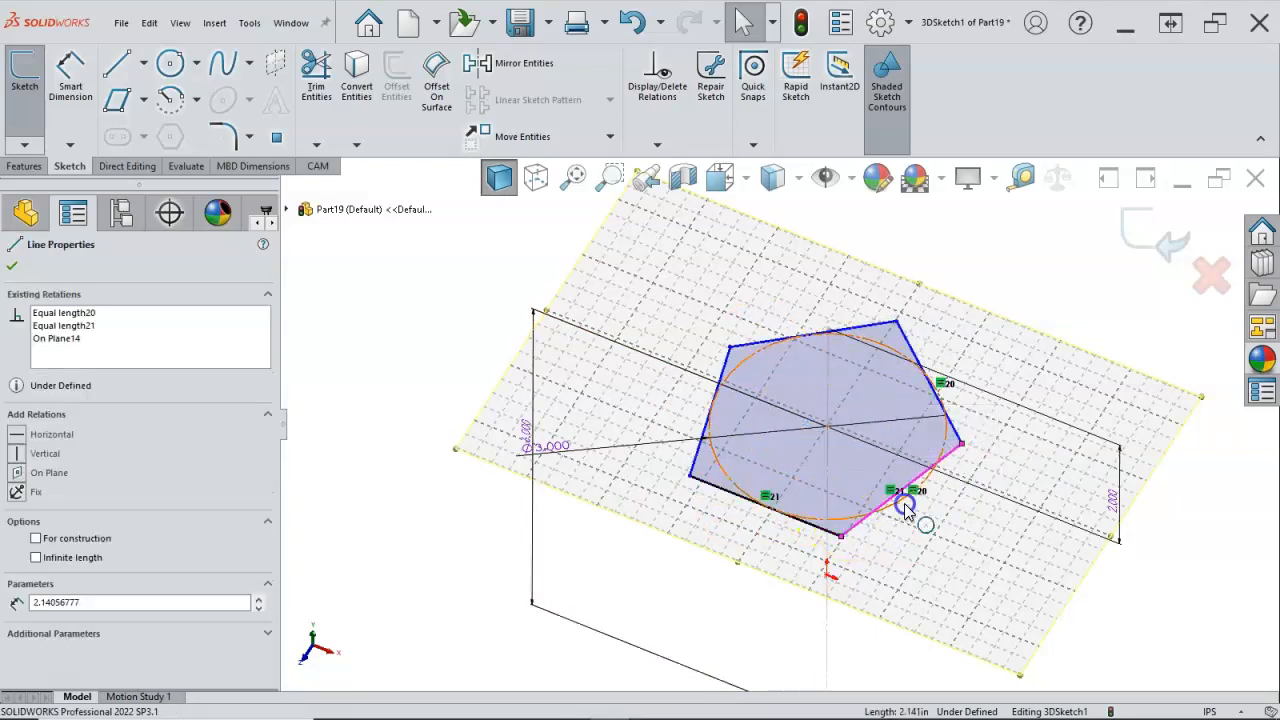
pyautogui.keyDown('ctrl'); pyautogui.click(907, 510); pyautogui.keyUp('ctrl')
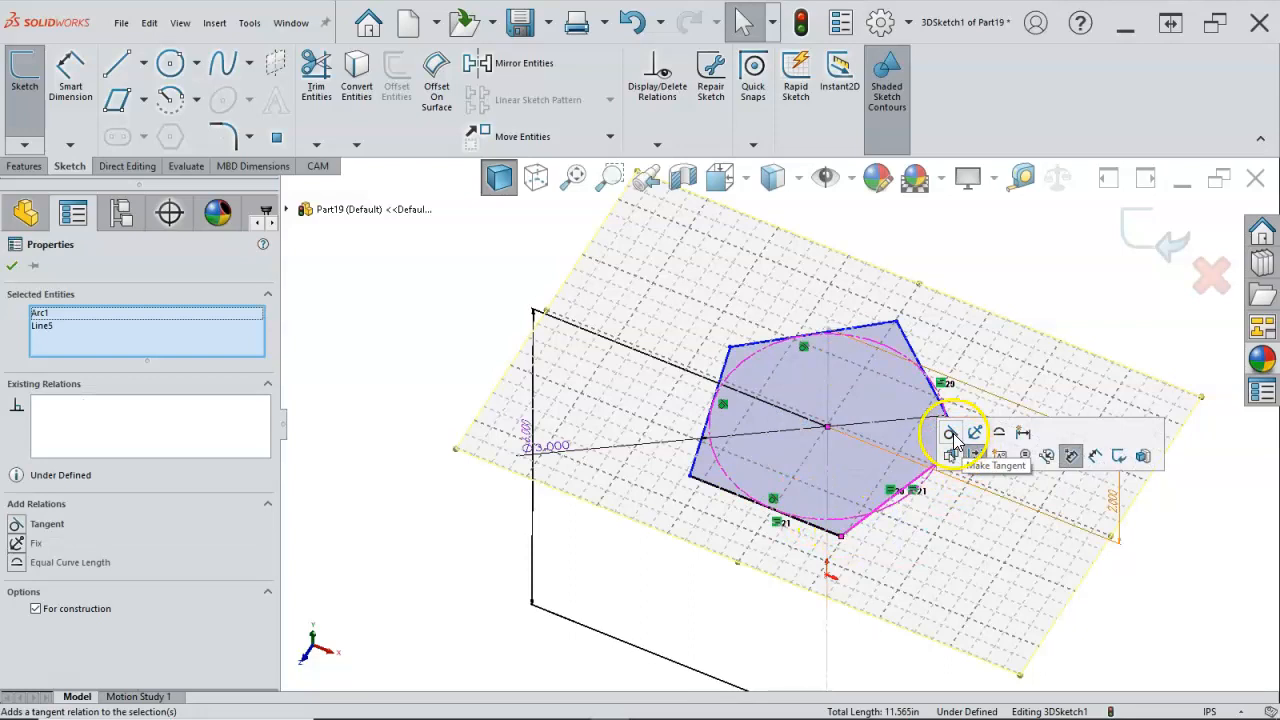
pyautogui.click(952, 436)
pyautogui.click(1048, 286)
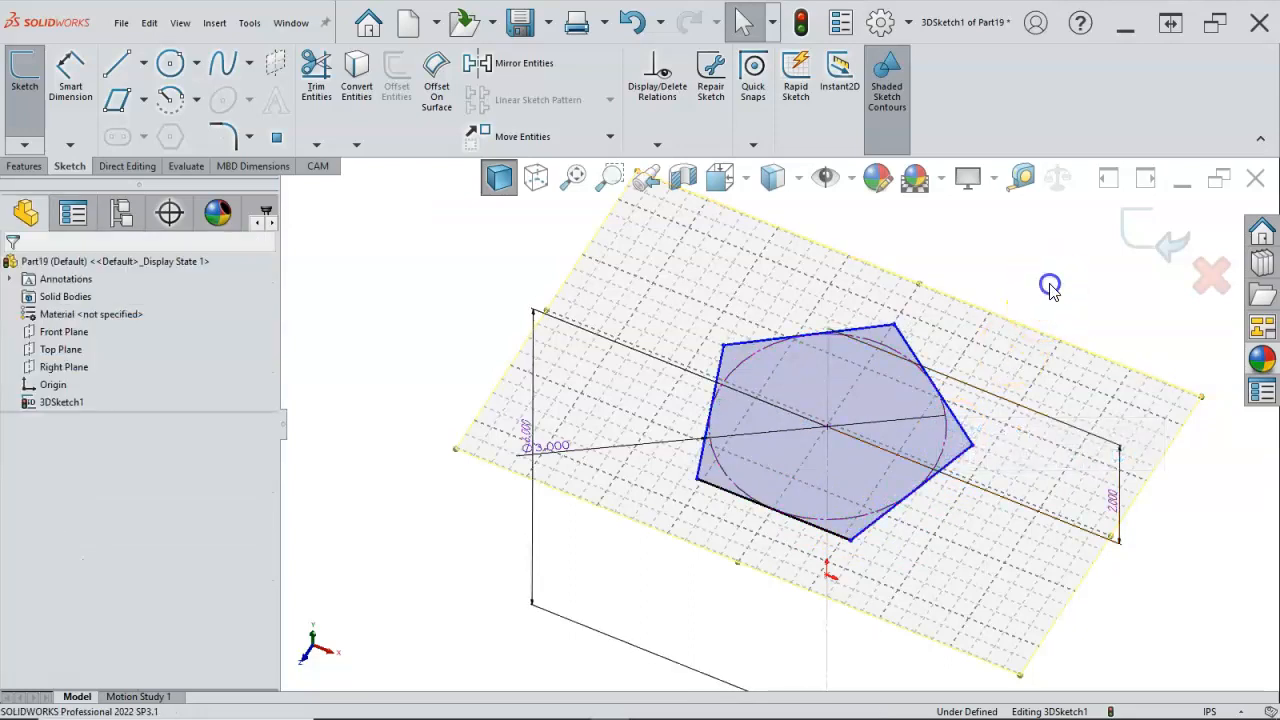
# Step: Check the pentagon's corner points and sides for remaining freedom of movement, viewing the sketch from a lower angle
pyautogui.click(723, 347)
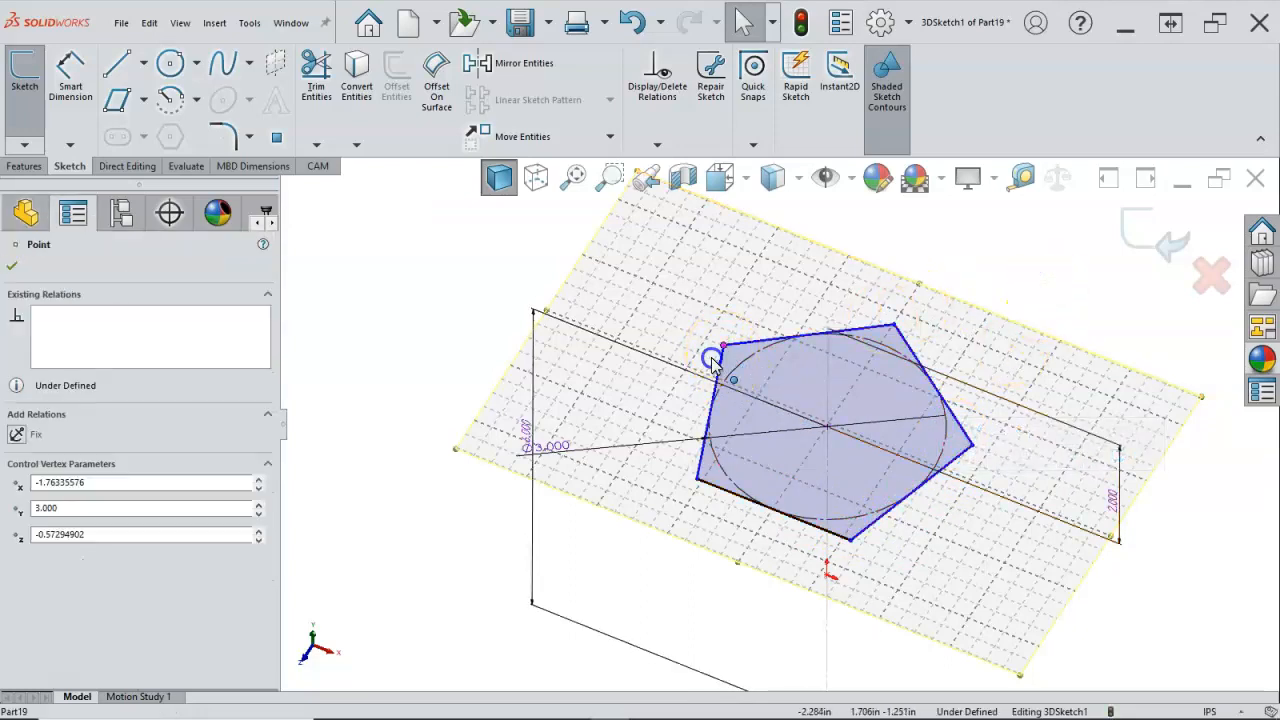
pyautogui.moveTo(697, 480); pyautogui.dragTo(690, 452)
pyautogui.moveTo(832, 484); pyautogui.dragTo(934, 449, button='middle')
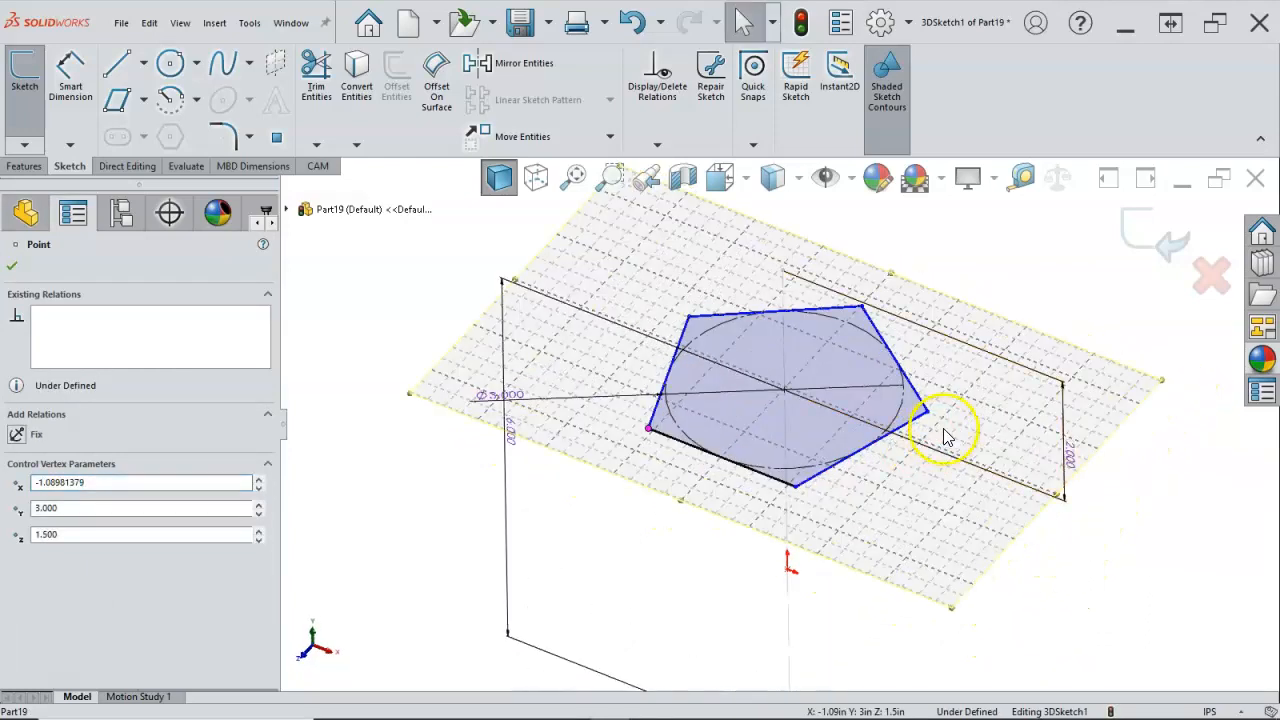
pyautogui.click(925, 413)
pyautogui.click(810, 474)
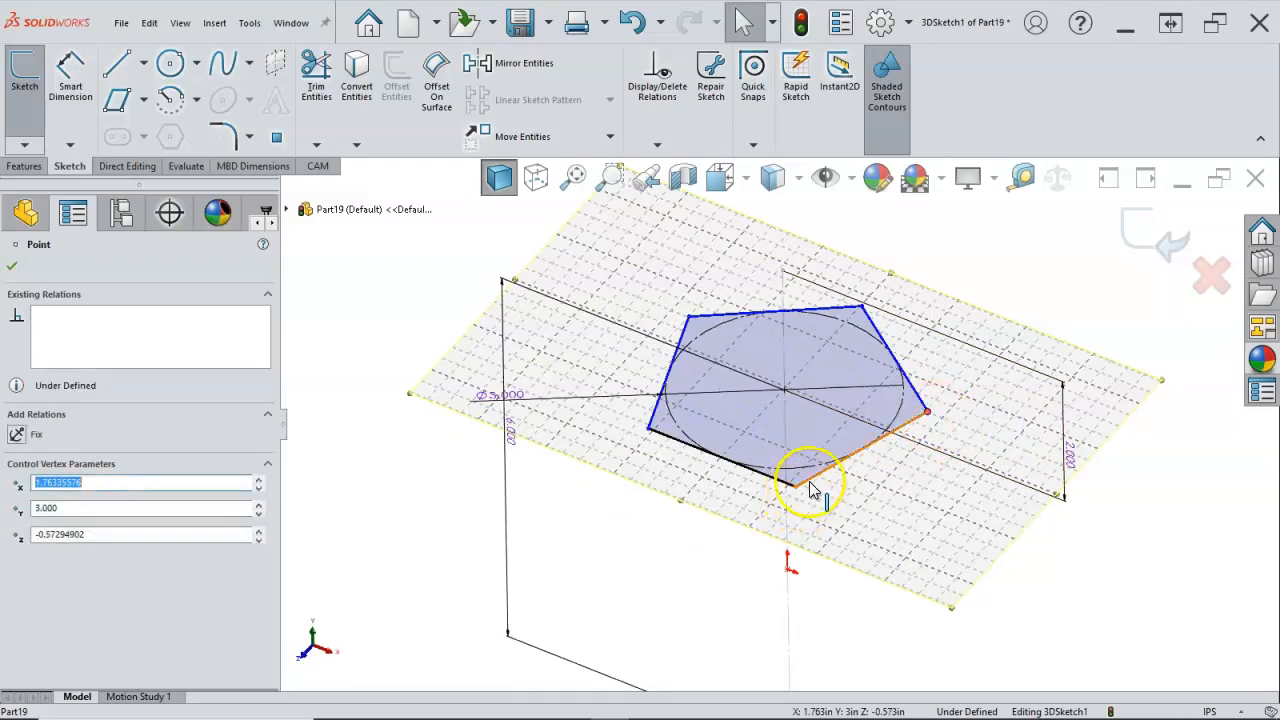
pyautogui.click(688, 317)
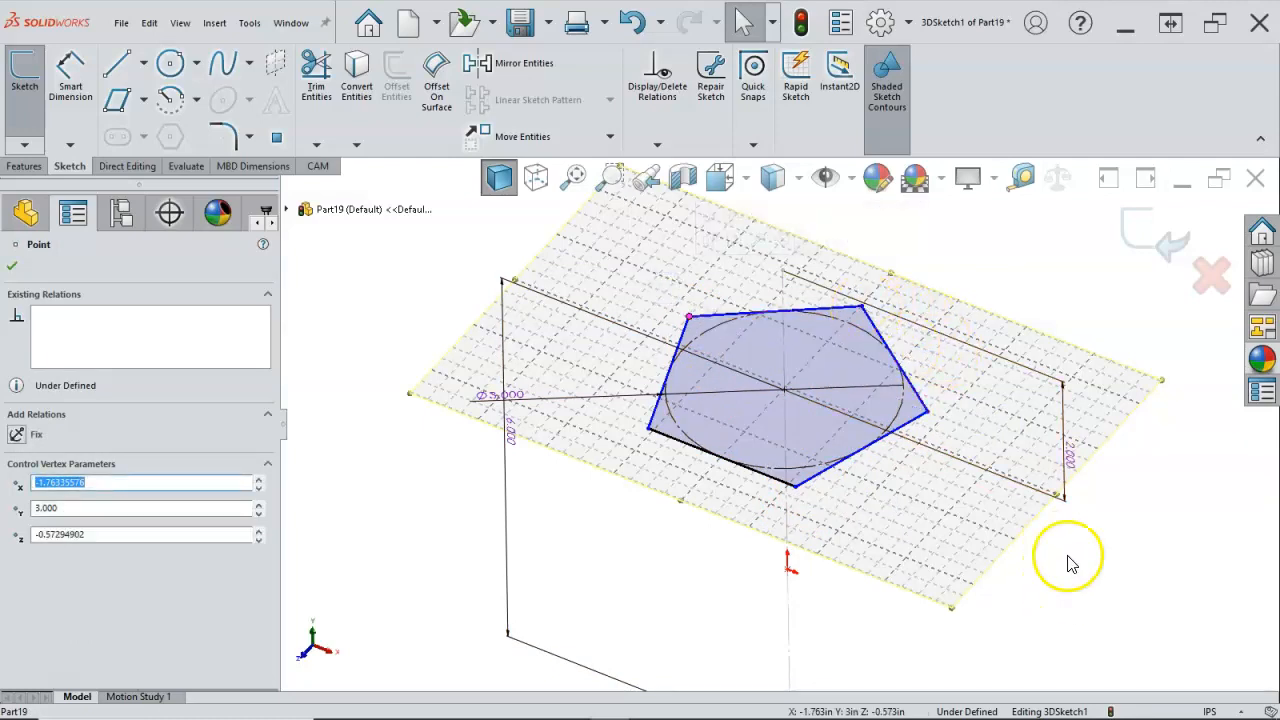
pyautogui.click(994, 591)
pyautogui.moveTo(994, 591)
pyautogui.mouseDown(button='middle')
pyautogui.moveTo(1005, 530)
pyautogui.moveTo(1015, 548)
pyautogui.moveTo(999, 504)
pyautogui.mouseUp(button='middle')
pyautogui.press('Escape')
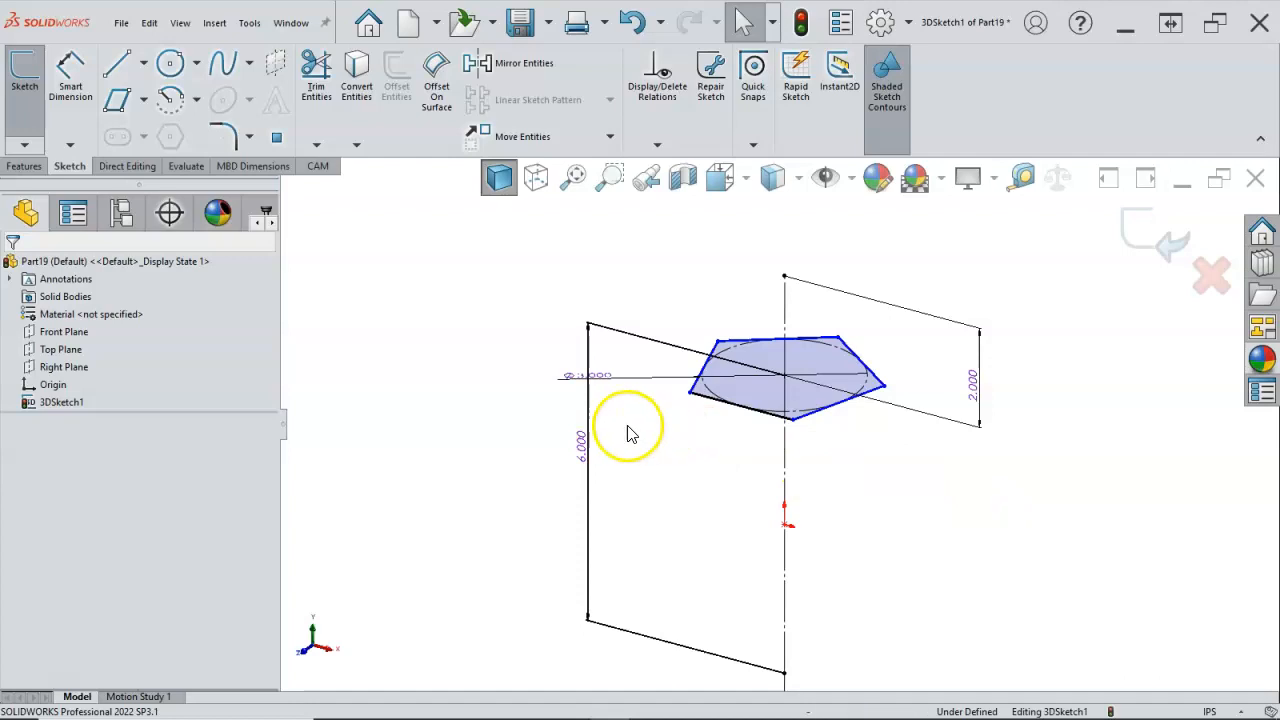
# Step: Add a sketch plane parallel to the Top Plane and coincident with the lower endpoint of the 6 in centreline
pyautogui.scroll(2, 660, 464)
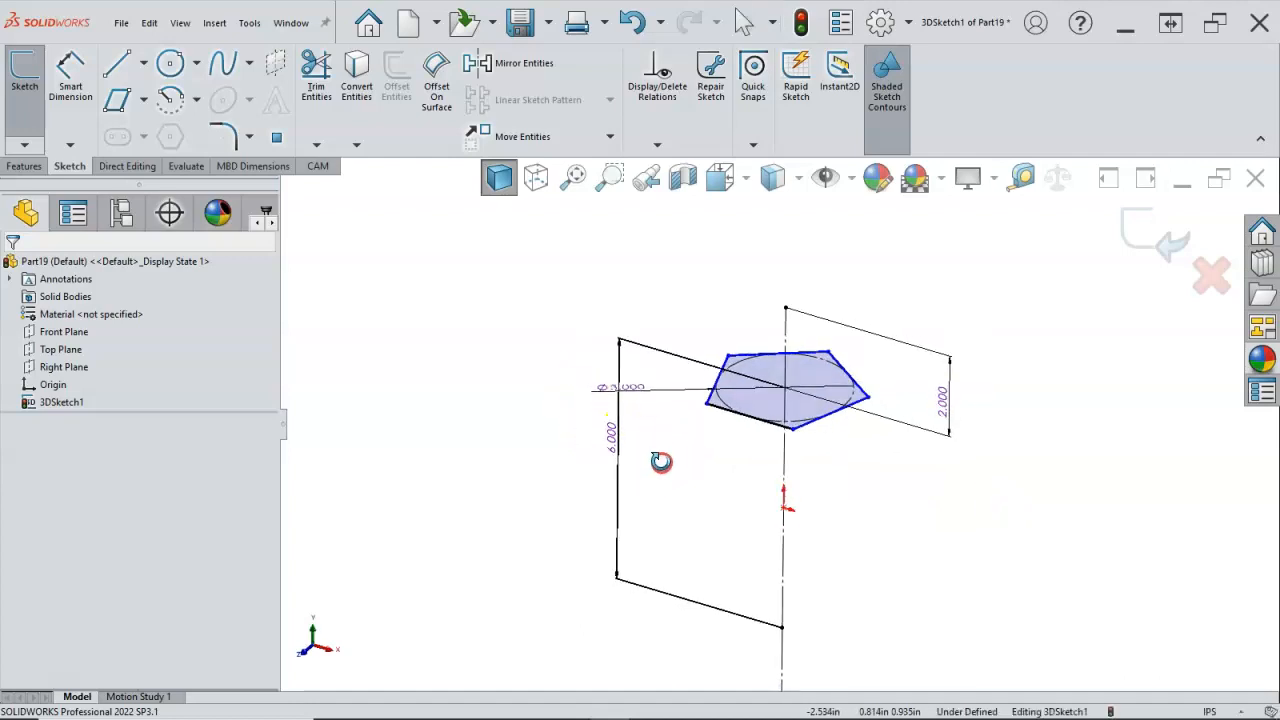
pyautogui.scroll(2, 728, 526)
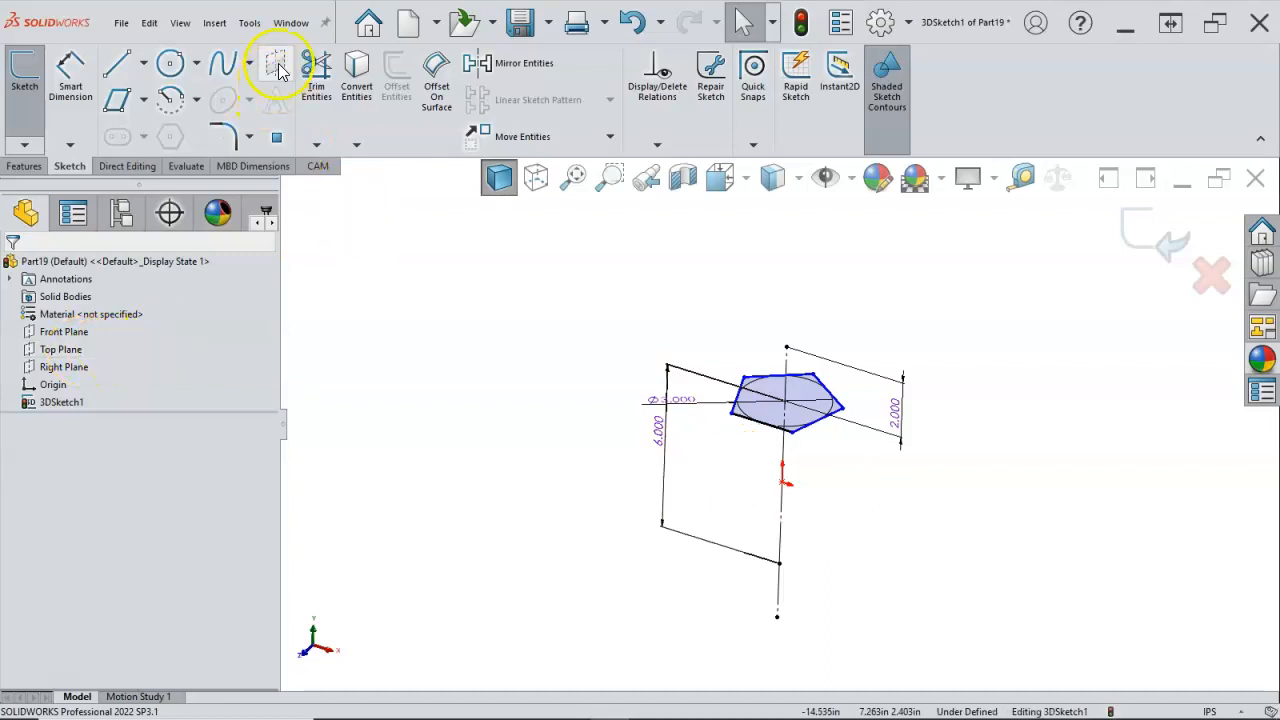
pyautogui.click(277, 66)
pyautogui.click(286, 209)
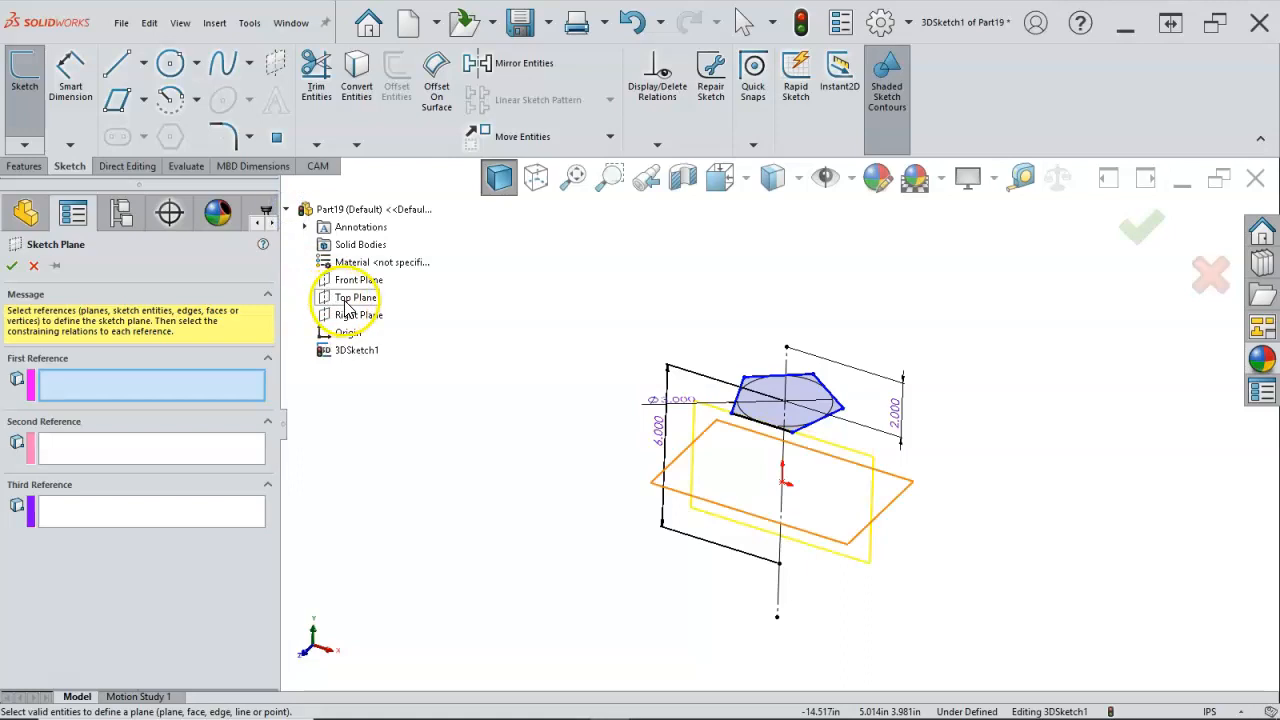
pyautogui.click(346, 304)
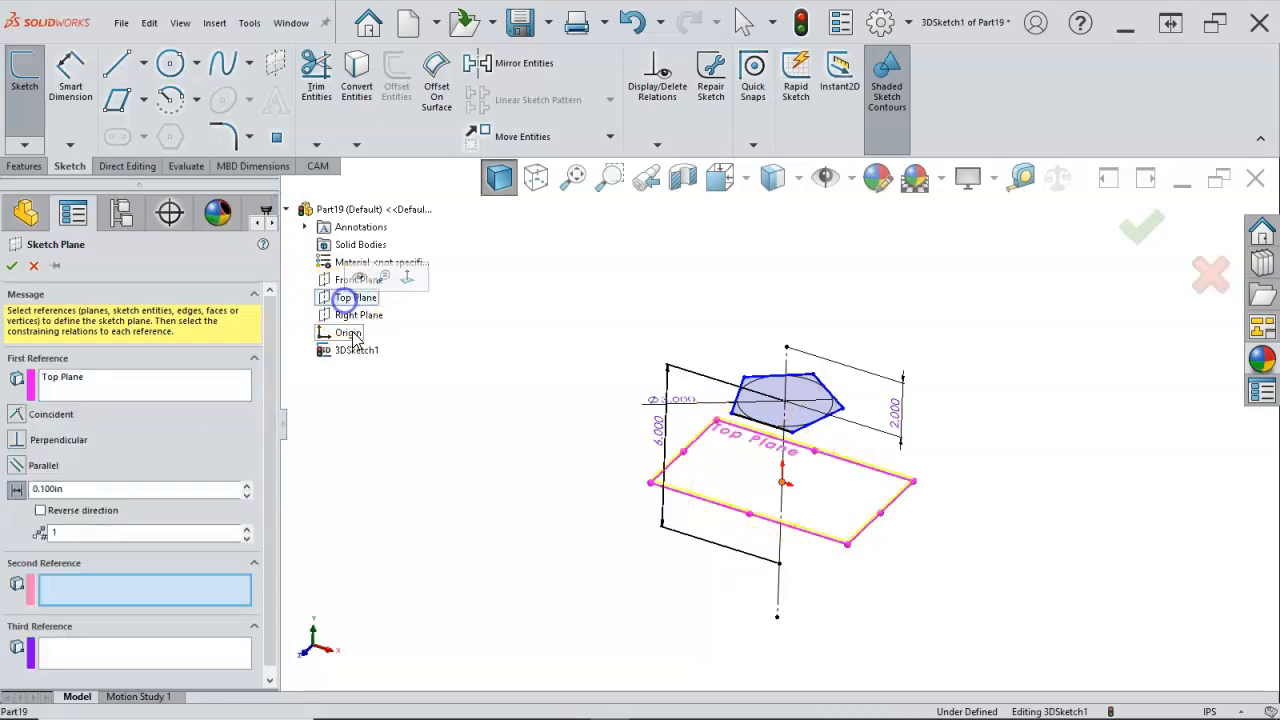
pyautogui.click(18, 465)
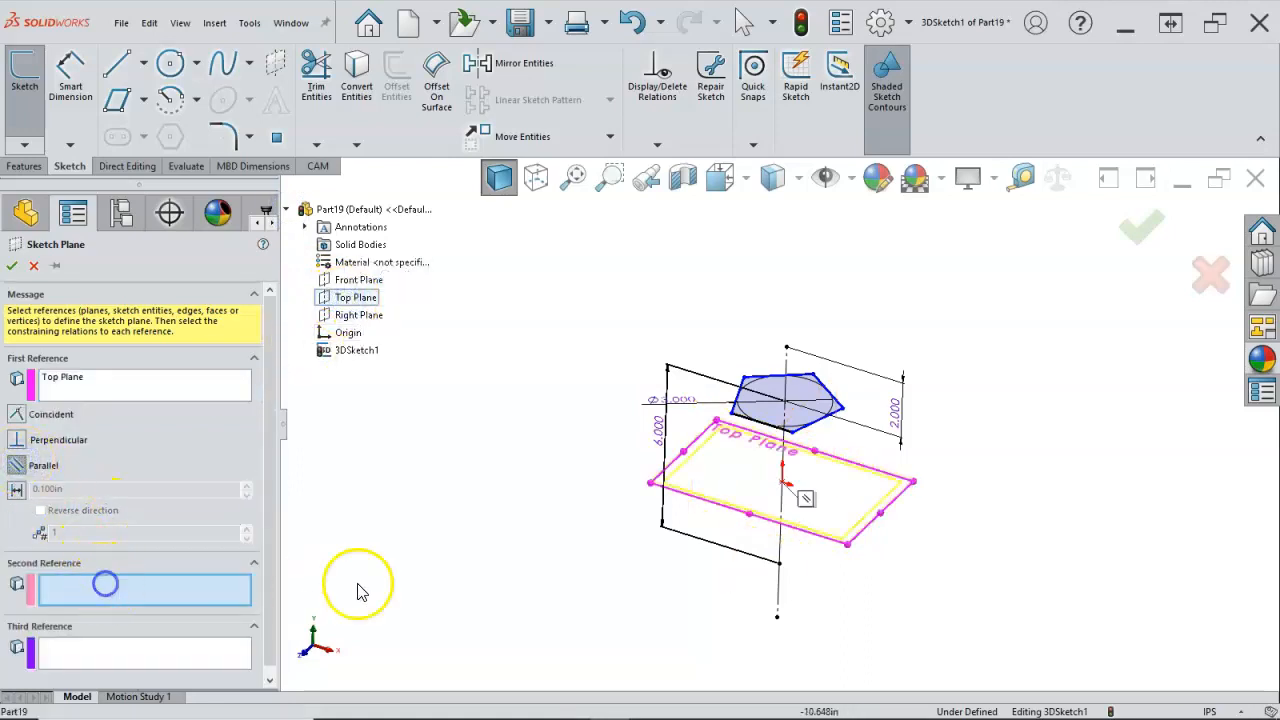
pyautogui.click(780, 566)
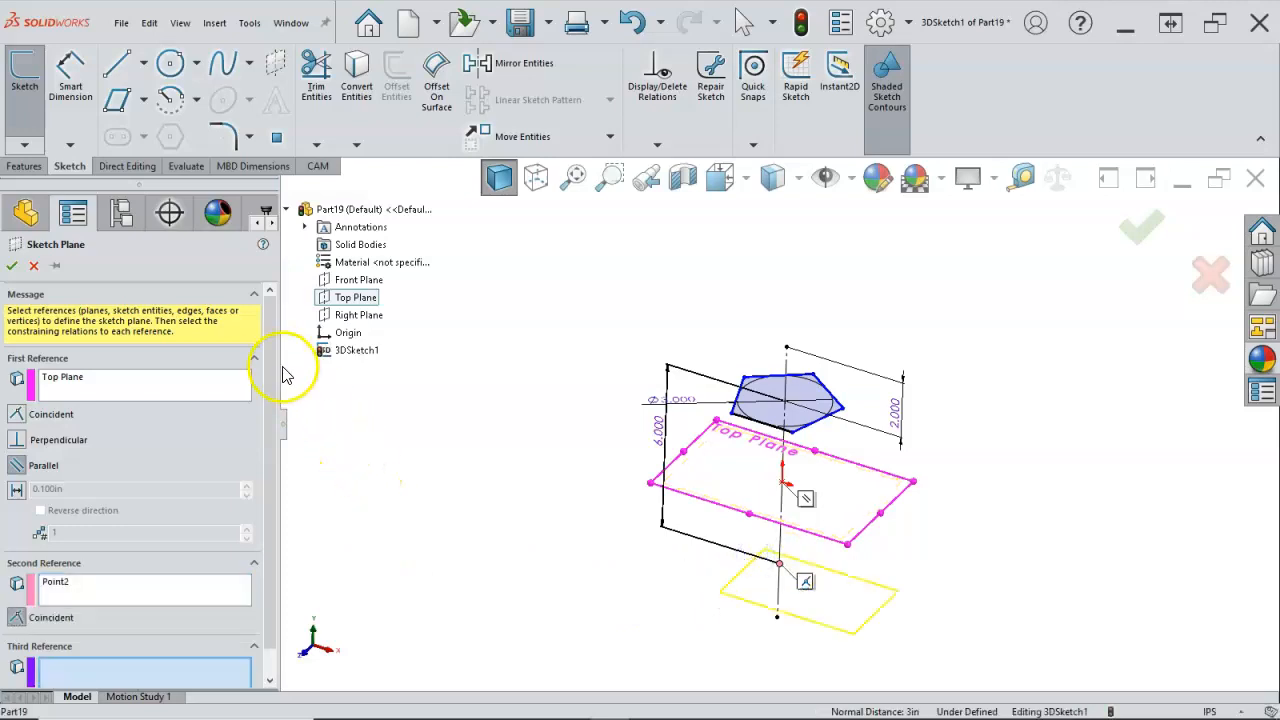
pyautogui.click(12, 266)
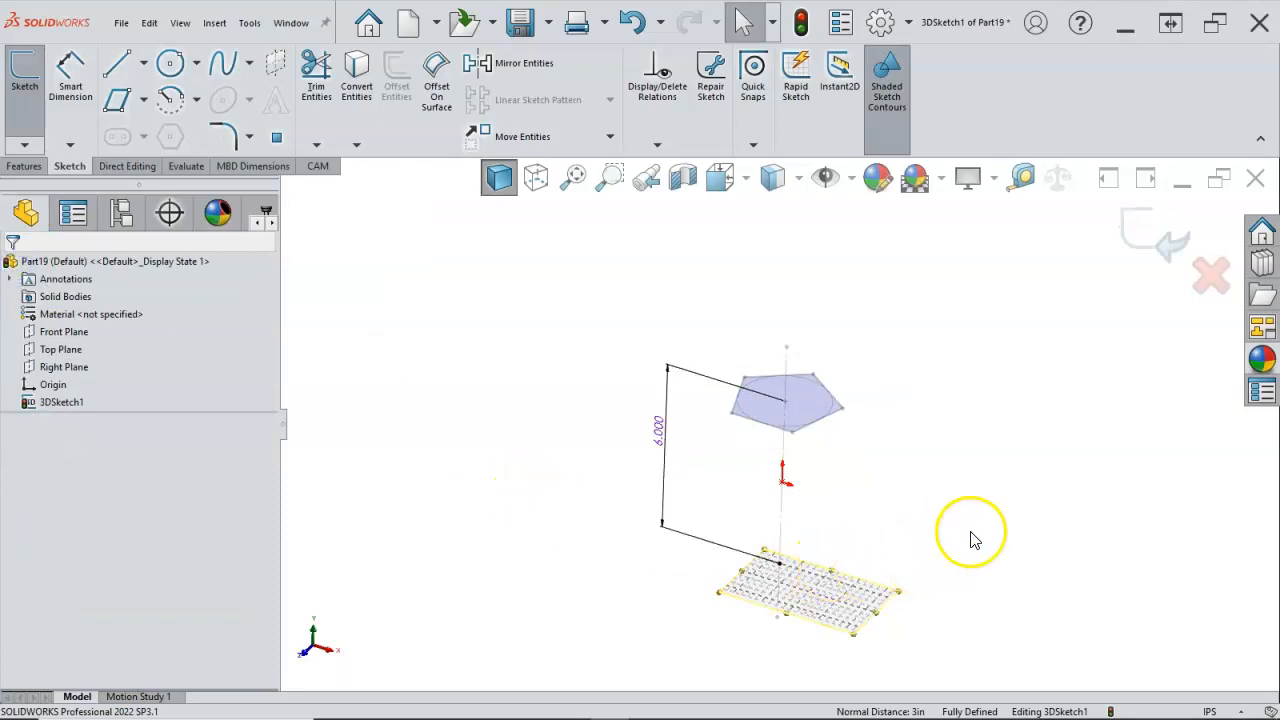
# Step: Sketch a construction circle about 2.62 in in diameter on the lower plane, centred on the 6 in line's lower endpoint
pyautogui.moveTo(920, 503)
pyautogui.mouseDown(button='middle')
pyautogui.moveTo(892, 499)
pyautogui.moveTo(833, 525)
pyautogui.mouseUp(button='middle')
pyautogui.scroll(-3, 831, 550)
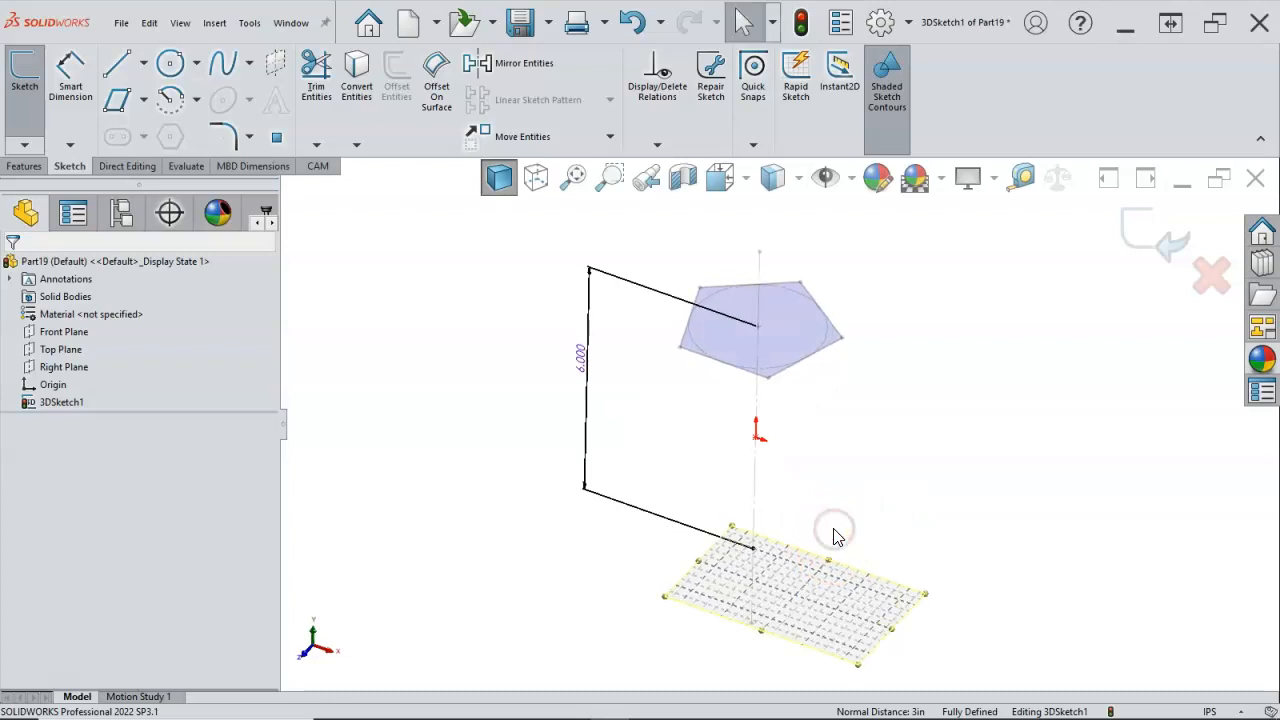
pyautogui.press('s')
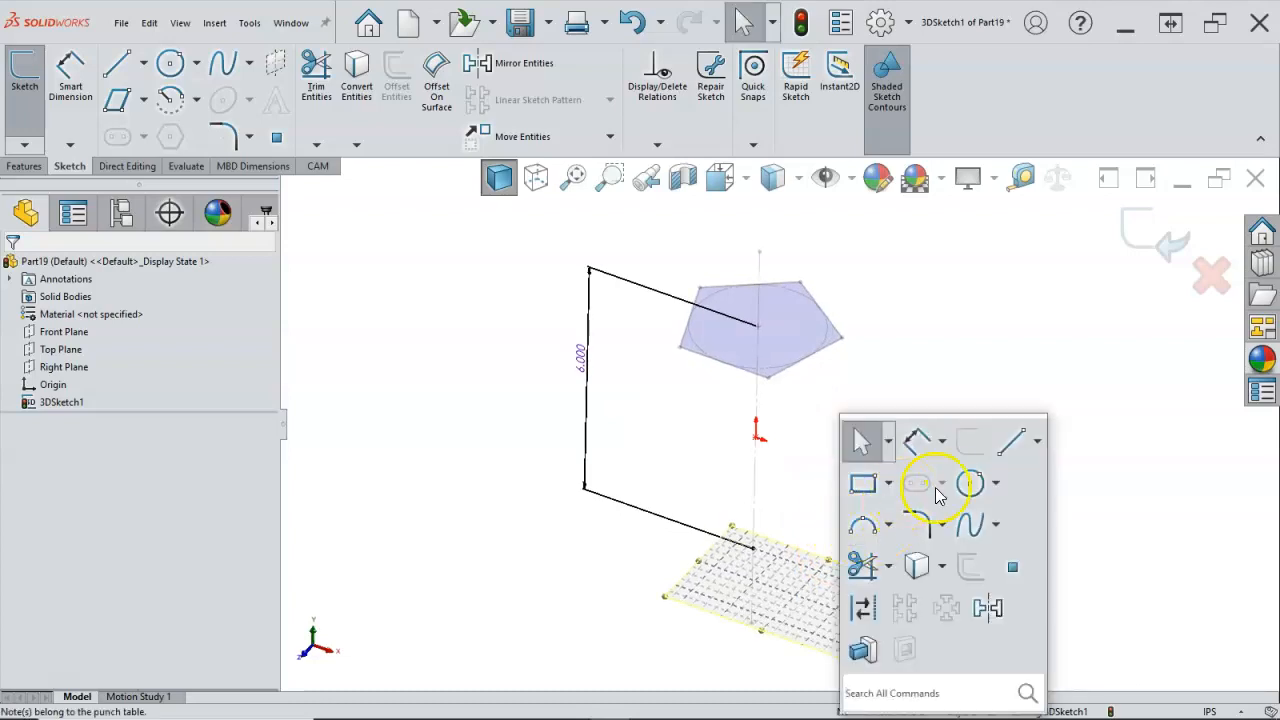
pyautogui.click(967, 487)
pyautogui.click(752, 548)
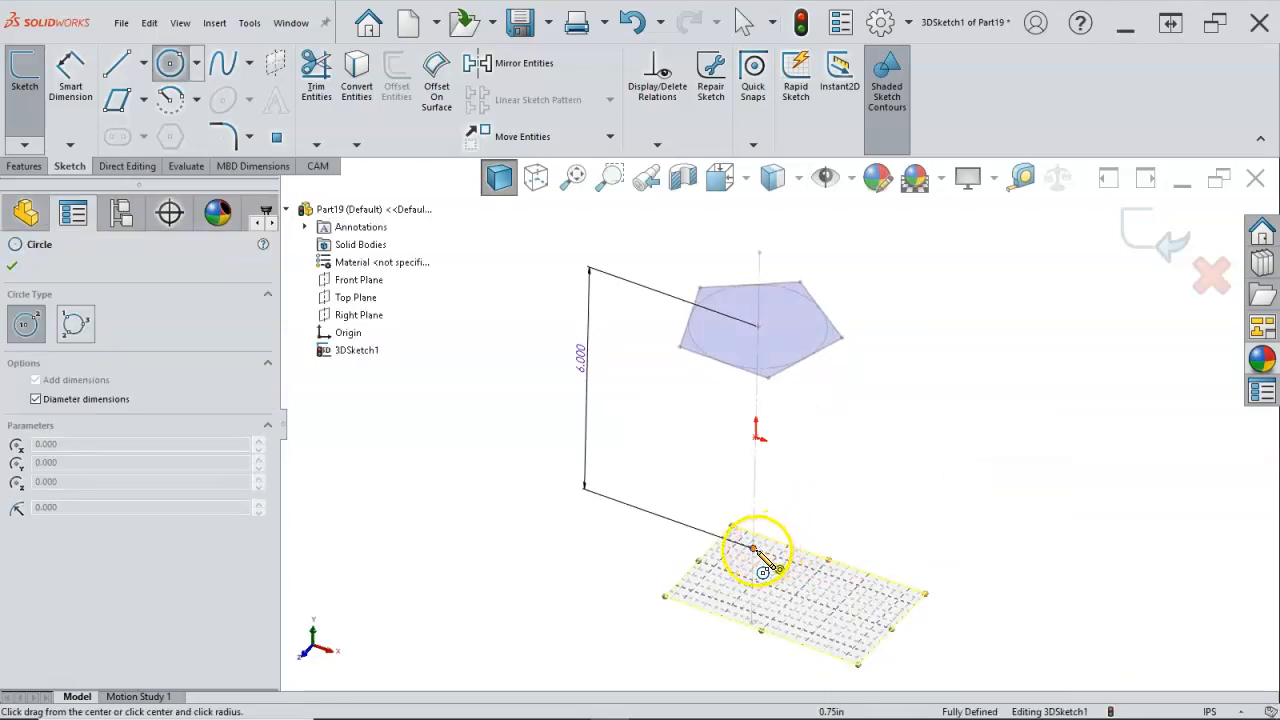
pyautogui.click(806, 568)
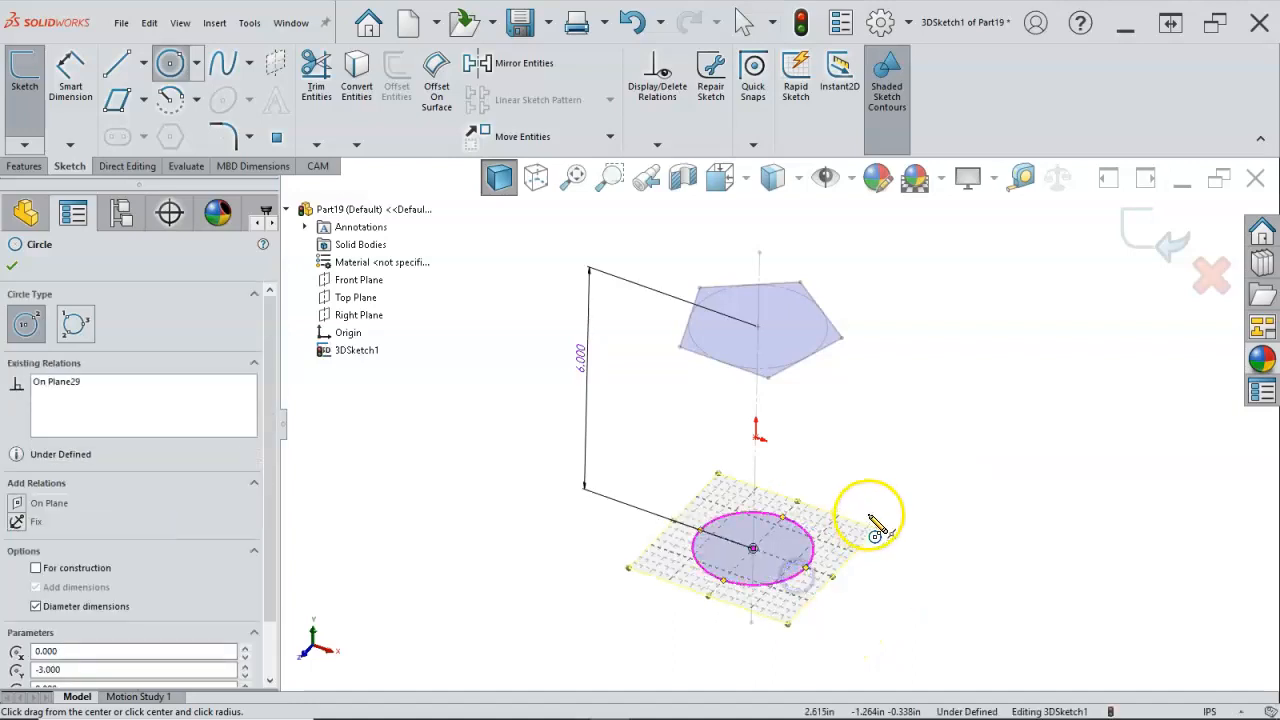
pyautogui.rightClick(363, 523)
pyautogui.click(425, 543)
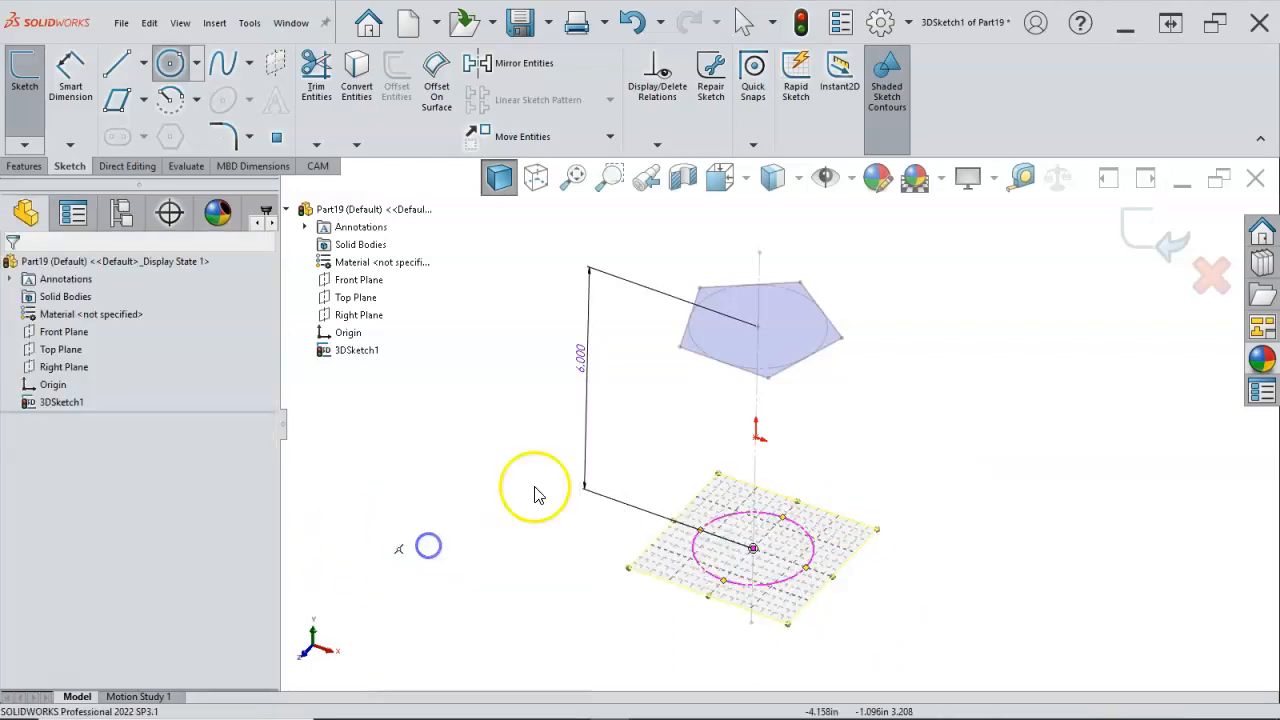
# Step: Make the lower construction circle equal to the upper pentagon's 3 in construction circle
pyautogui.click(828, 338)
pyautogui.keyDown('ctrl'); pyautogui.click(795, 526); pyautogui.keyUp('ctrl')
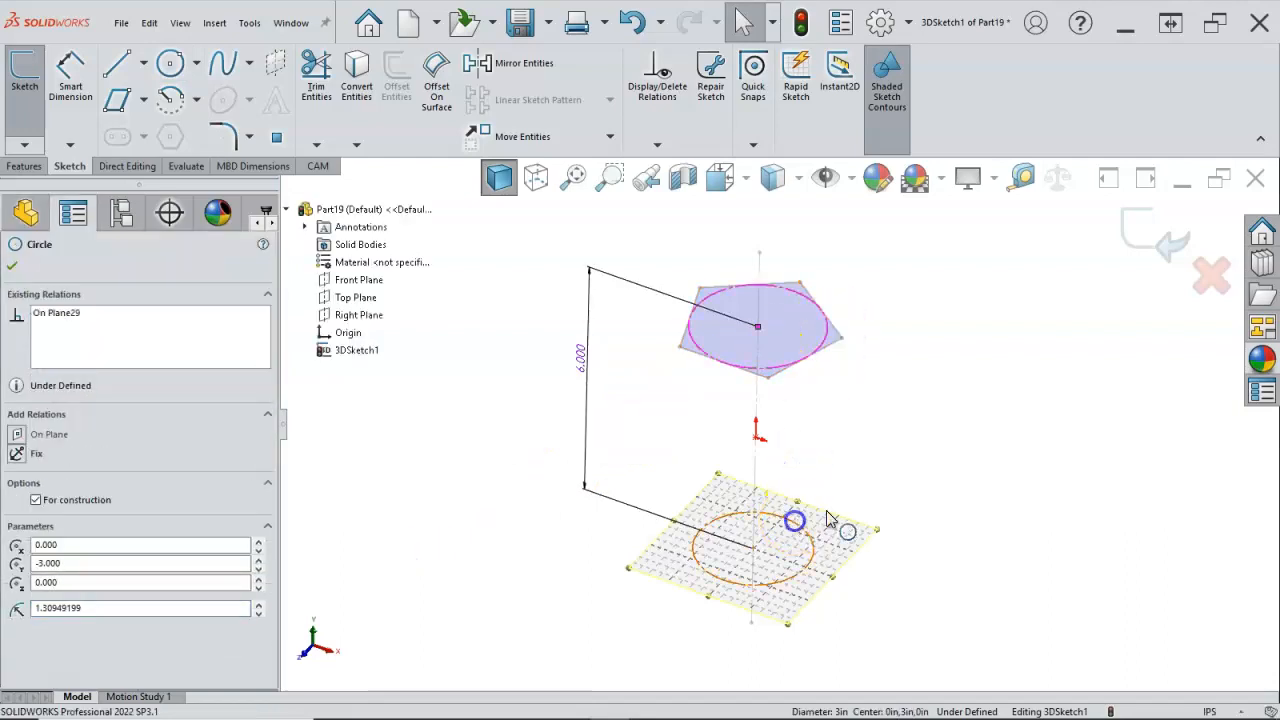
pyautogui.click(937, 449)
pyautogui.click(906, 380)
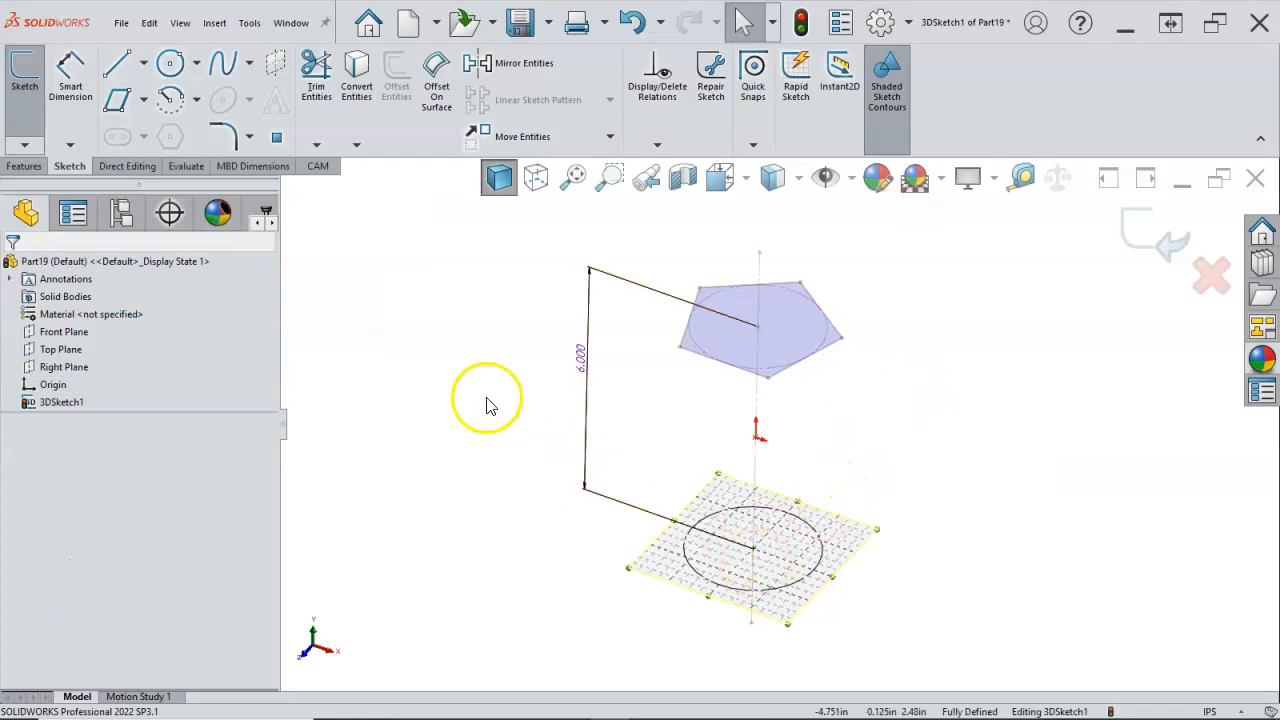
# Step: Sketch a closed five-sided outline around the construction circle on the lower plane
pyautogui.click(116, 66)
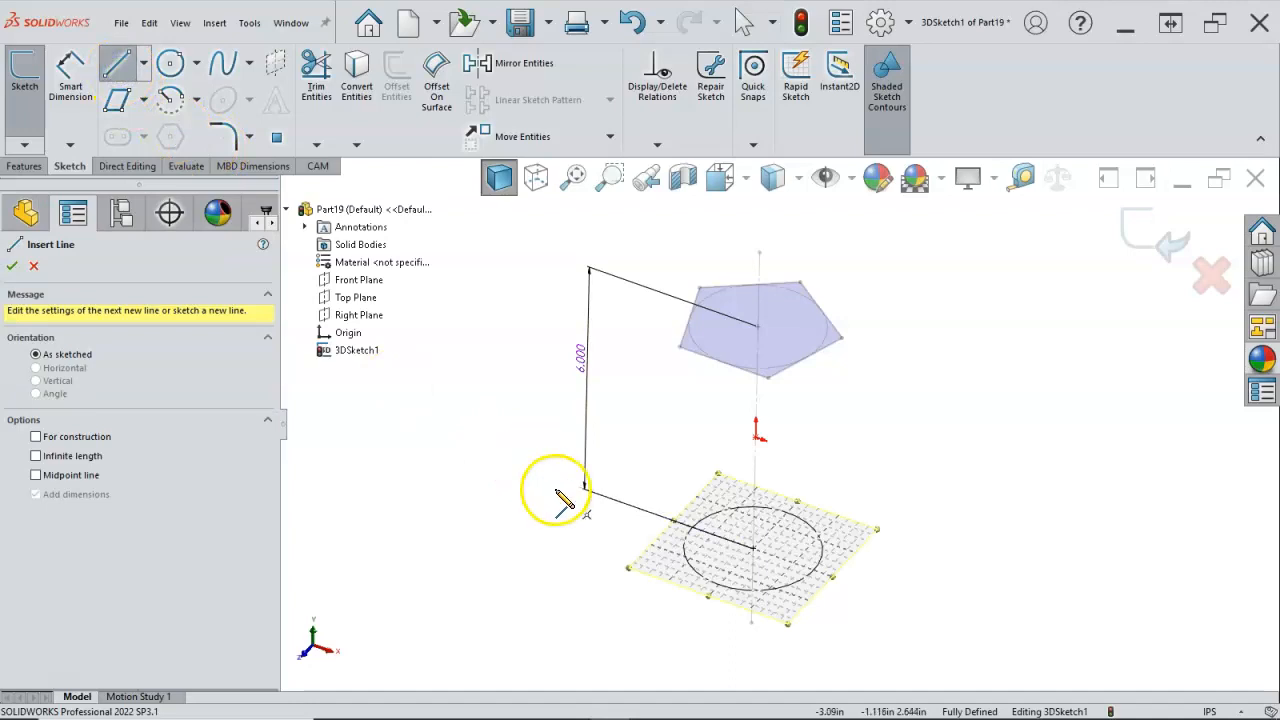
pyautogui.click(700, 604)
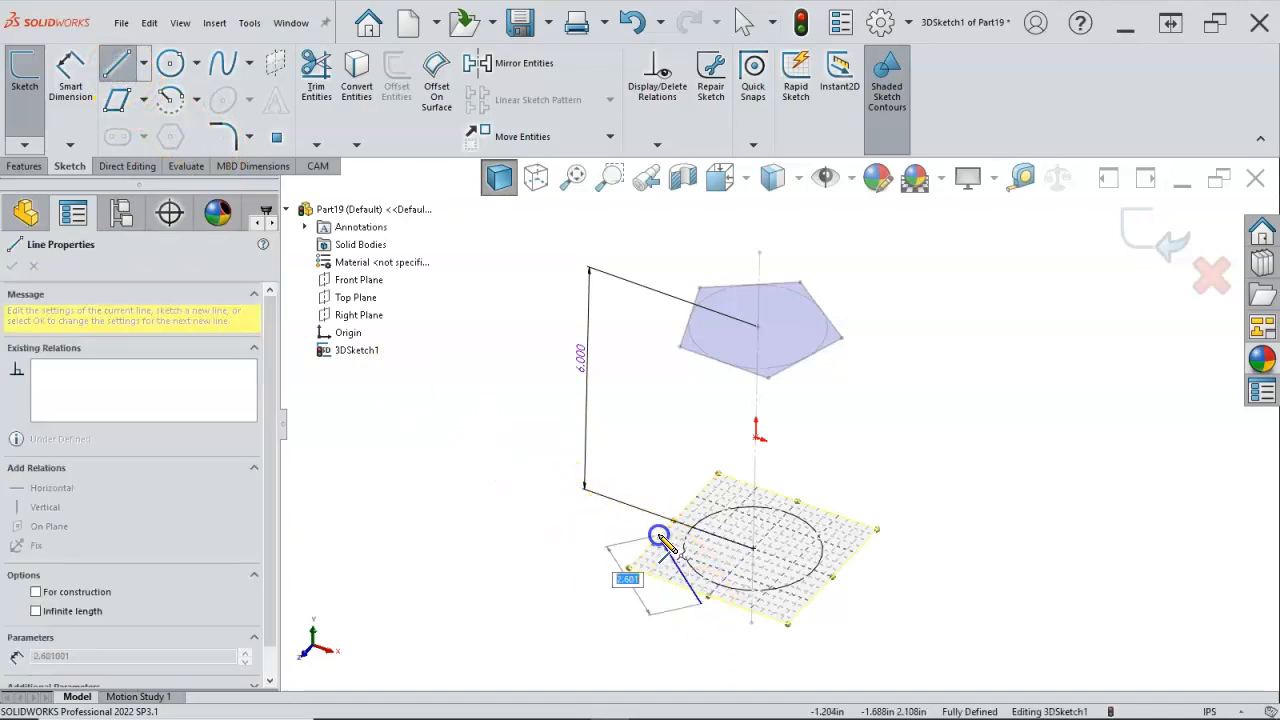
pyautogui.click(656, 529)
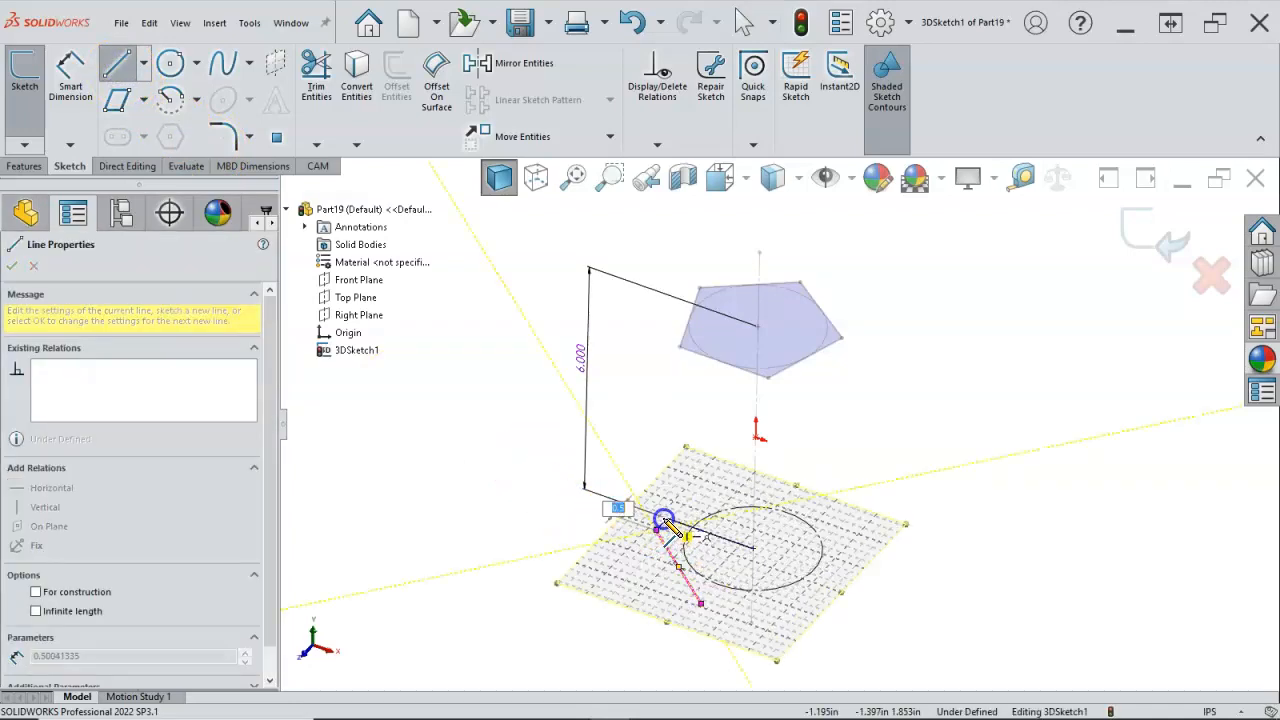
pyautogui.click(743, 489)
pyautogui.click(826, 517)
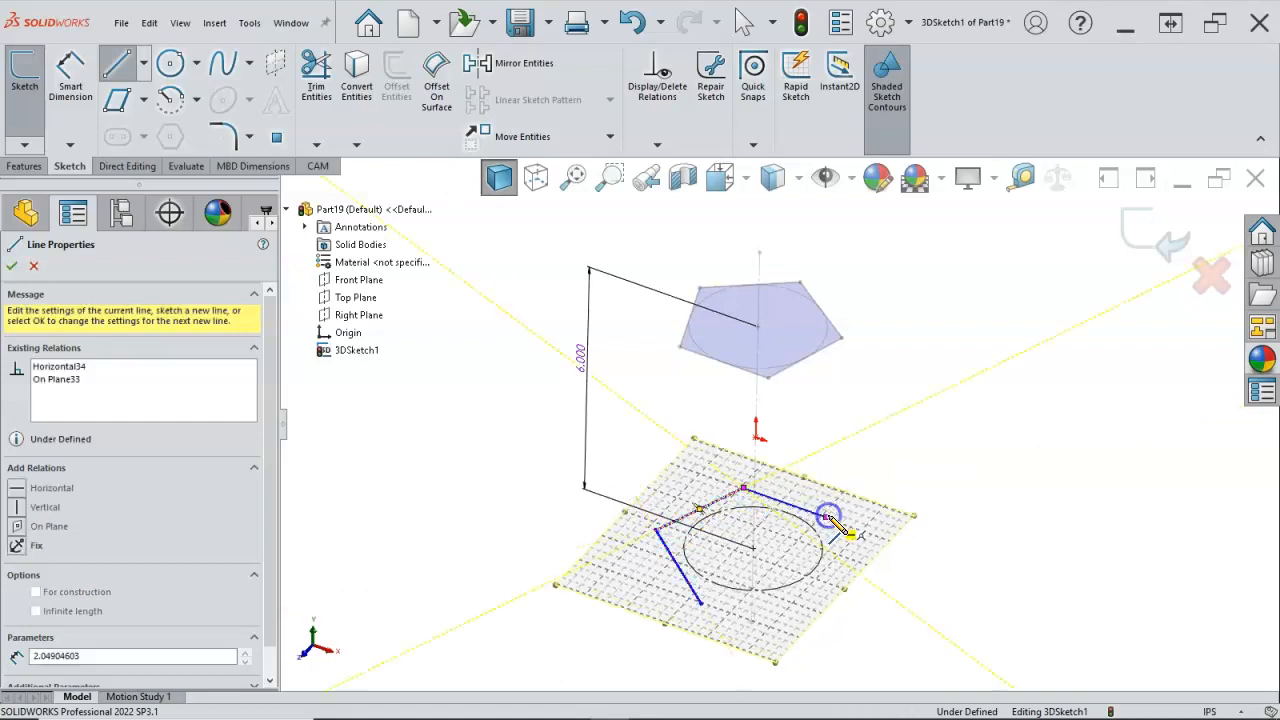
pyautogui.click(843, 585)
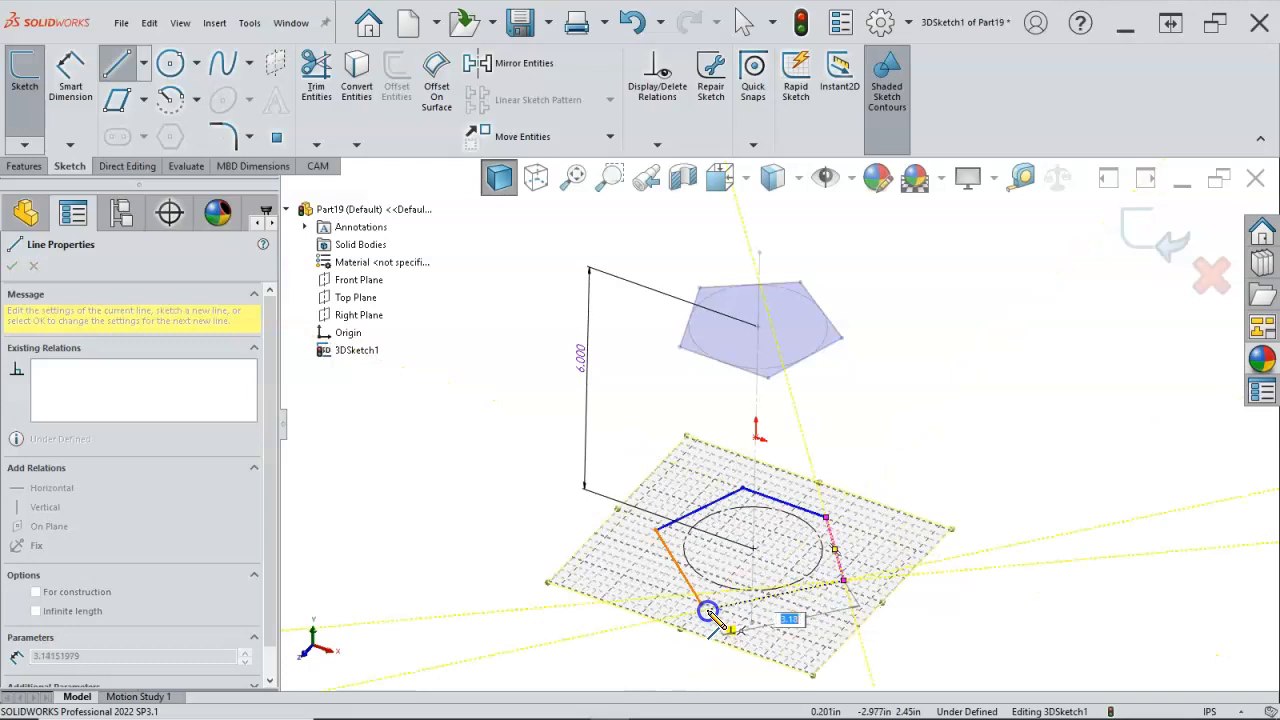
pyautogui.click(702, 606)
pyautogui.rightClick(834, 436)
pyautogui.click(870, 449)
# Step: Make all five sides of the lower outline equal in length
pyautogui.scroll(-3, 757, 570)
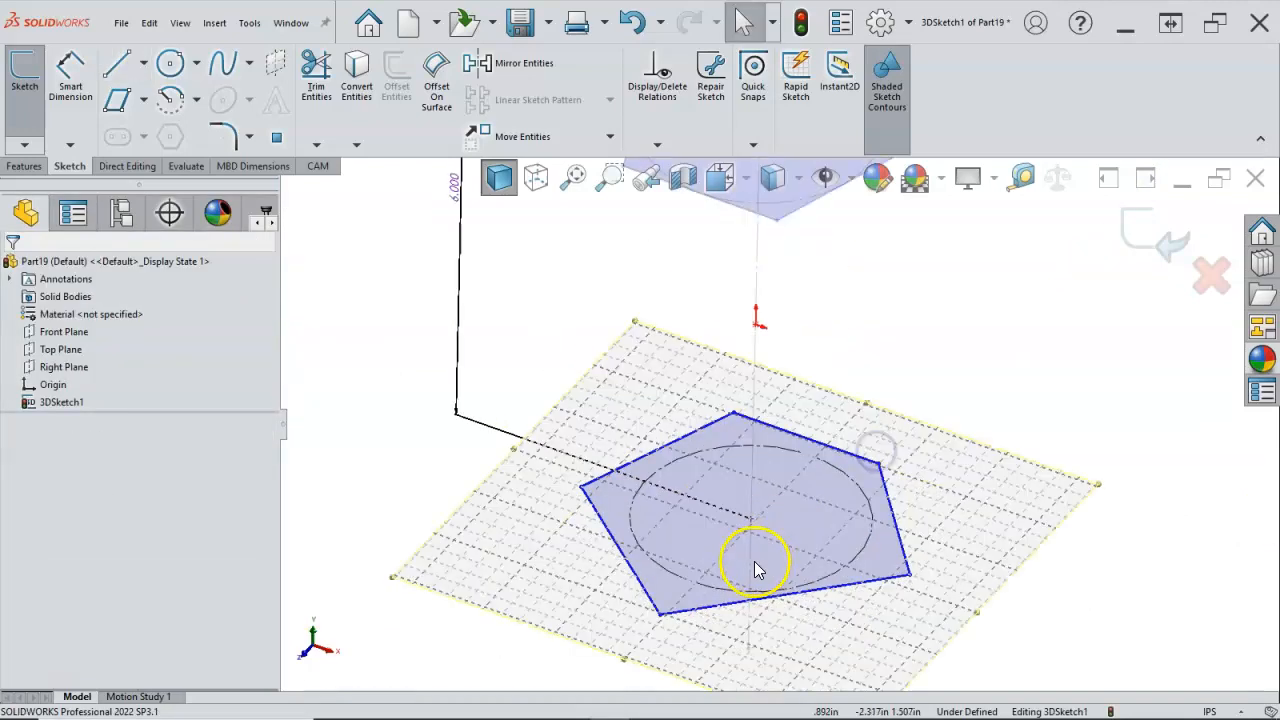
pyautogui.click(710, 605)
pyautogui.keyDown('ctrl'); pyautogui.click(638, 580); pyautogui.keyUp('ctrl')
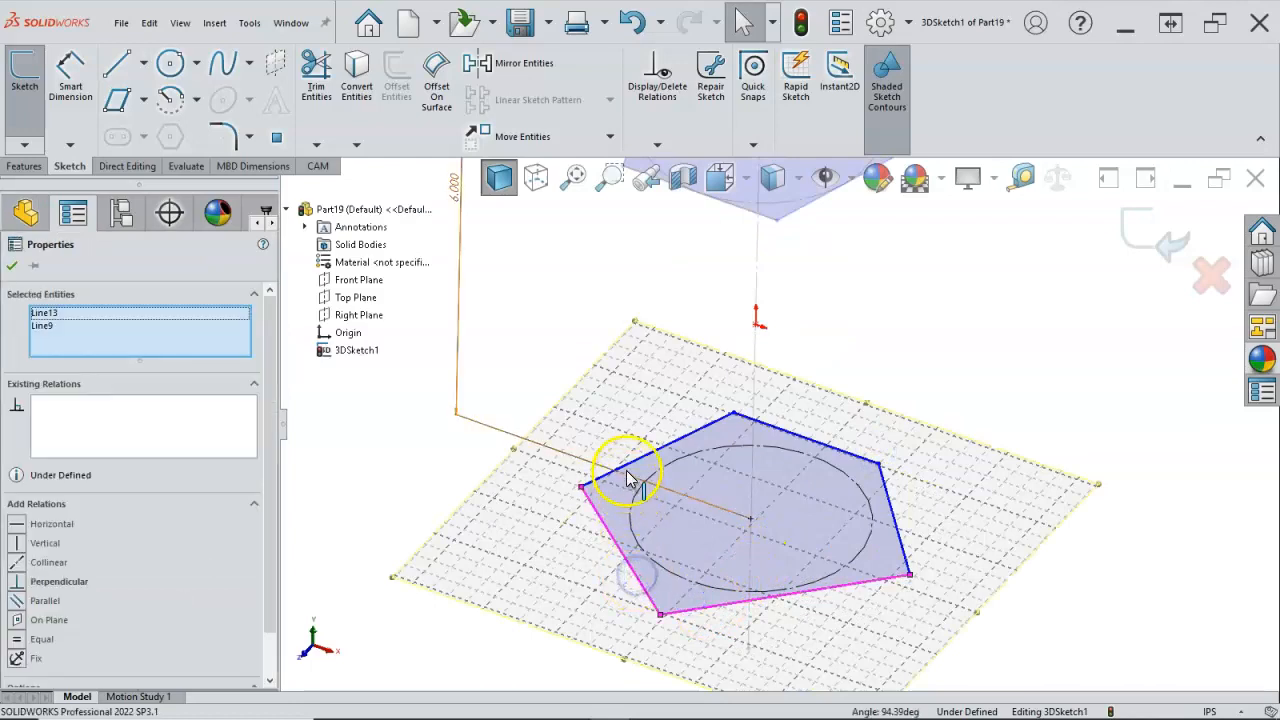
pyautogui.keyDown('ctrl'); pyautogui.click(623, 466); pyautogui.keyUp('ctrl')
pyautogui.keyDown('ctrl'); pyautogui.click(870, 465); pyautogui.keyUp('ctrl')
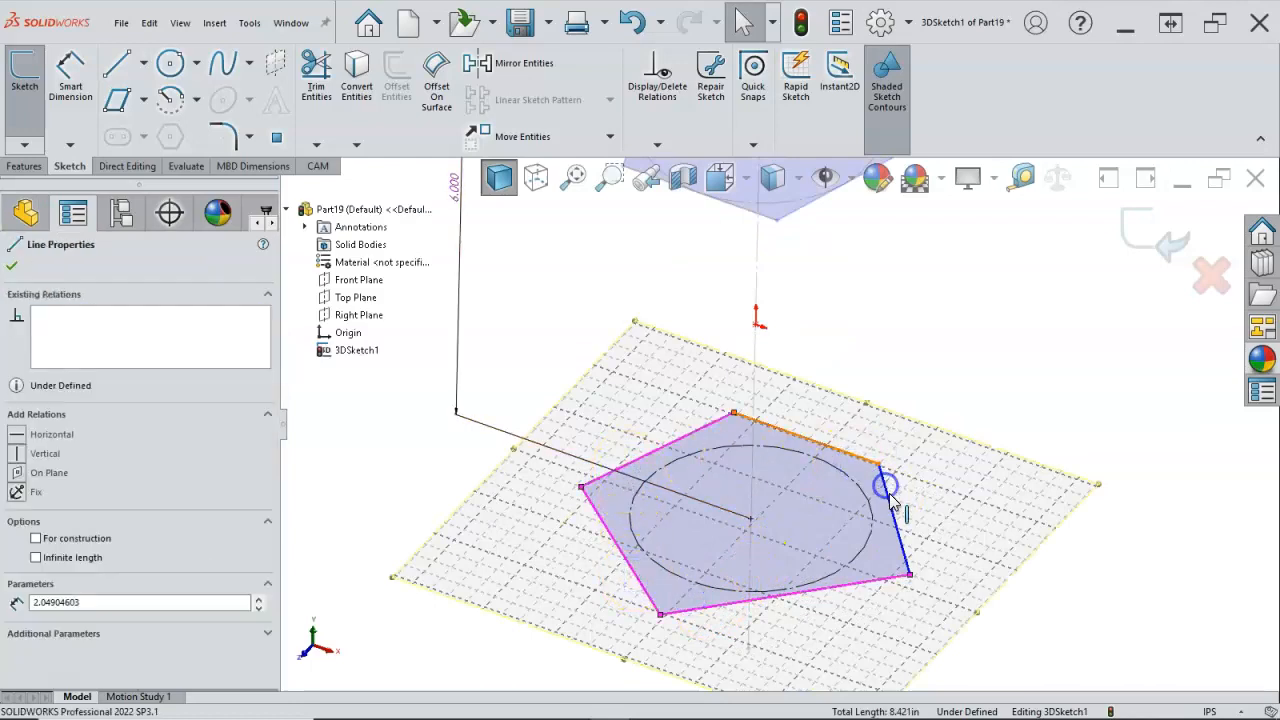
pyautogui.keyDown('ctrl'); pyautogui.click(897, 503); pyautogui.keyUp('ctrl')
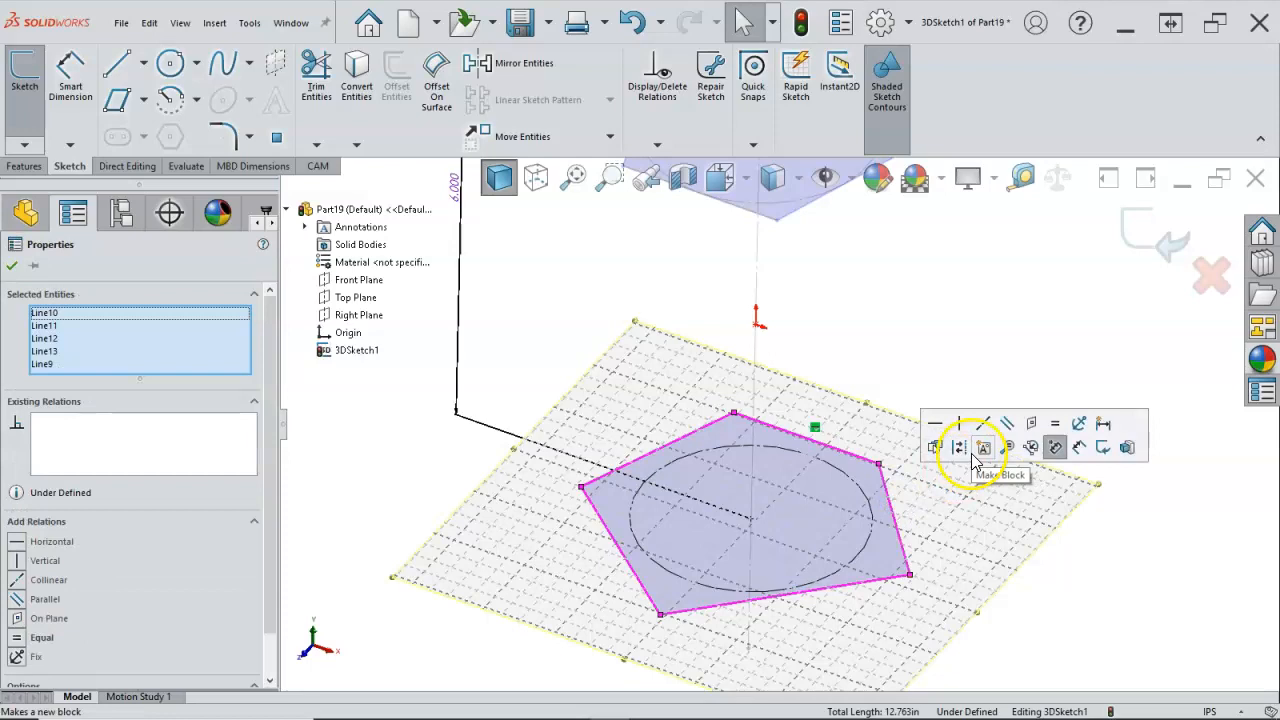
pyautogui.click(1057, 428)
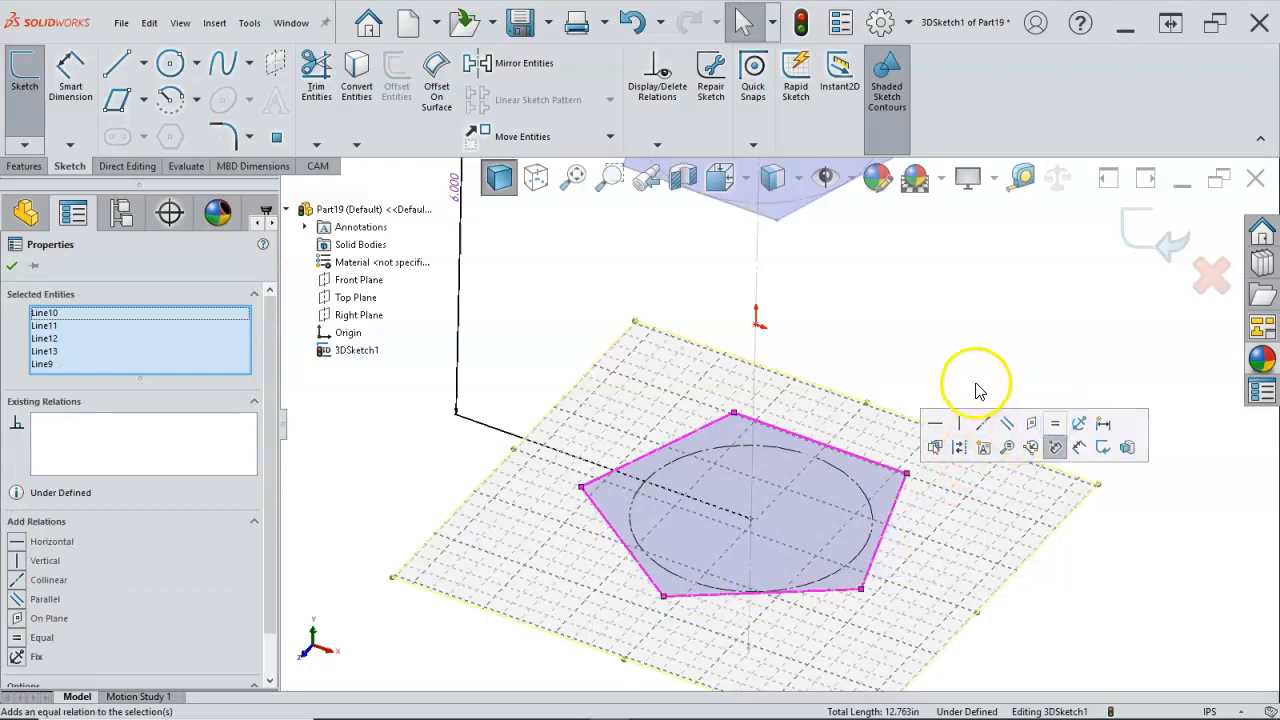
# Step: Make the two rear sides of the lower pentagon tangent to its construction circle
pyautogui.click(839, 471)
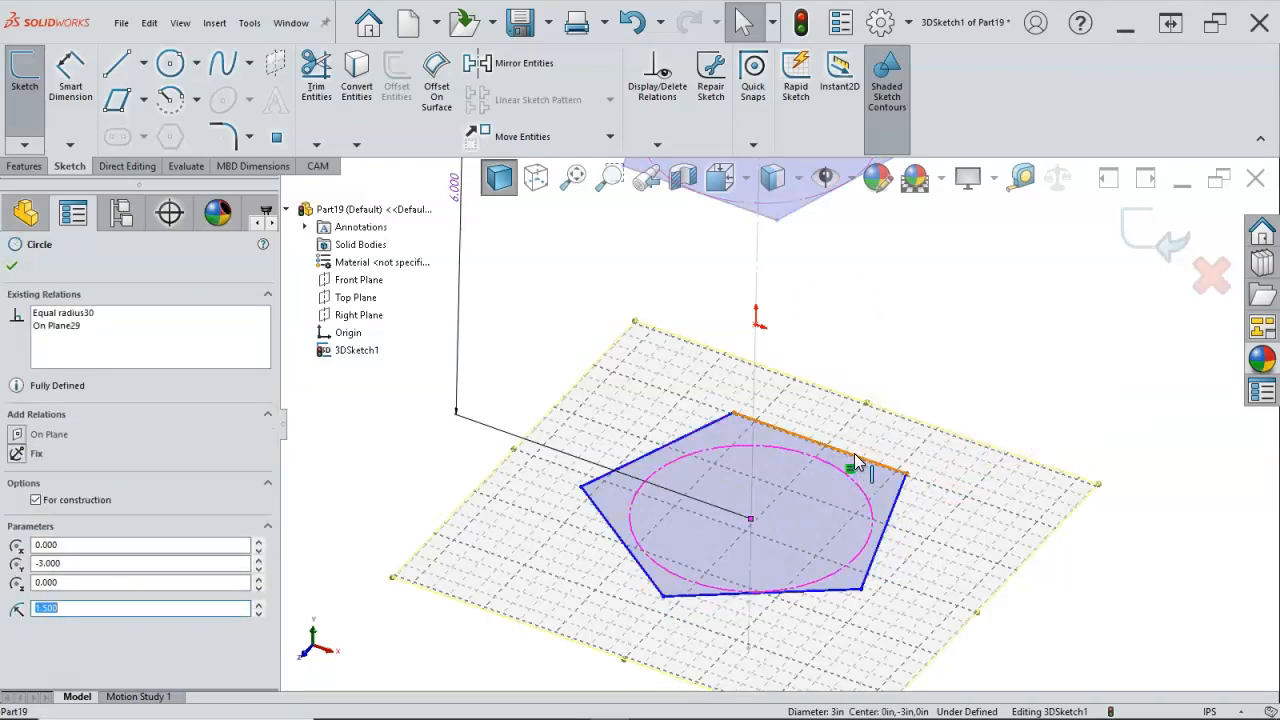
pyautogui.click(855, 462)
pyautogui.keyDown('ctrl'); pyautogui.click(852, 455); pyautogui.keyUp('ctrl')
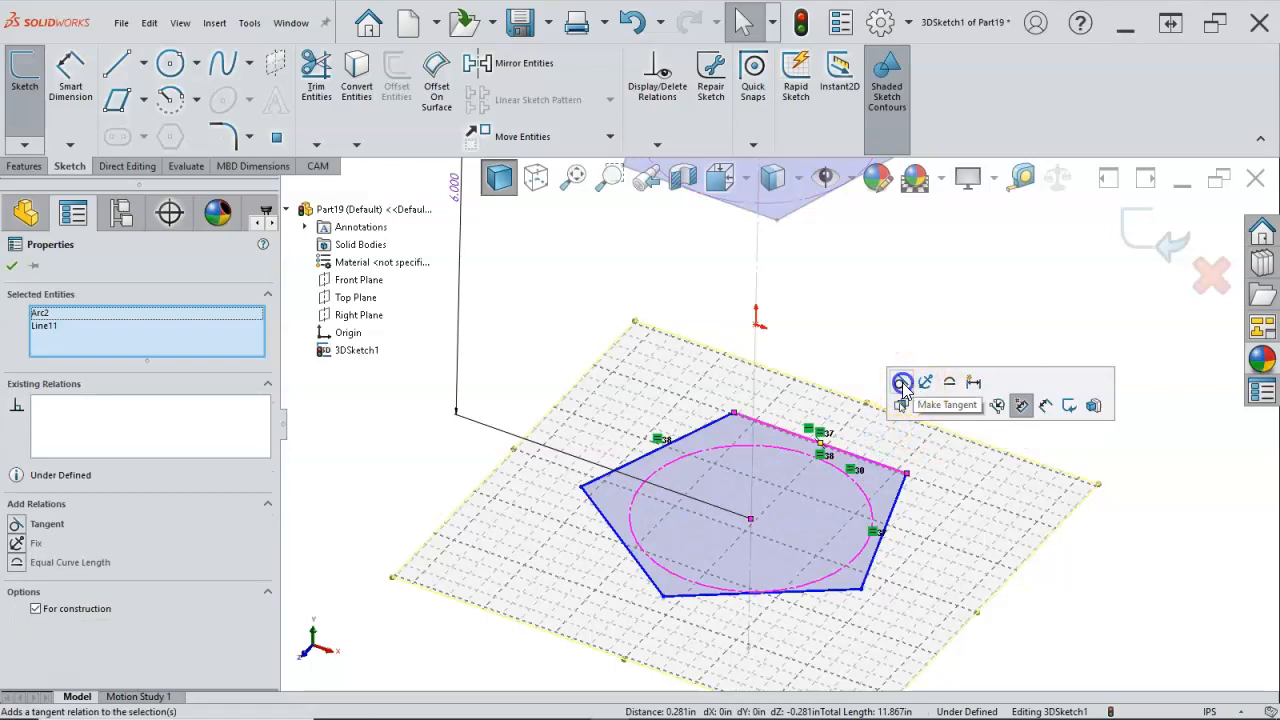
pyautogui.click(902, 388)
pyautogui.click(696, 436)
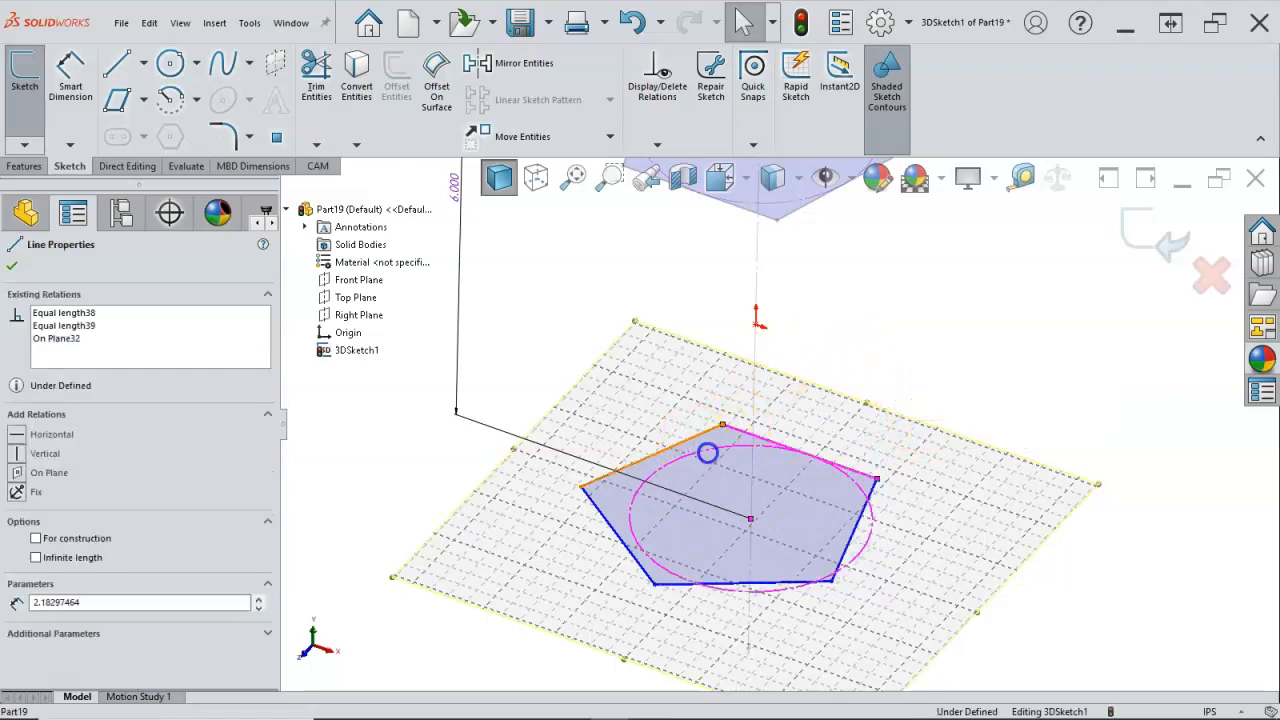
pyautogui.keyDown('ctrl'); pyautogui.click(709, 457); pyautogui.keyUp('ctrl')
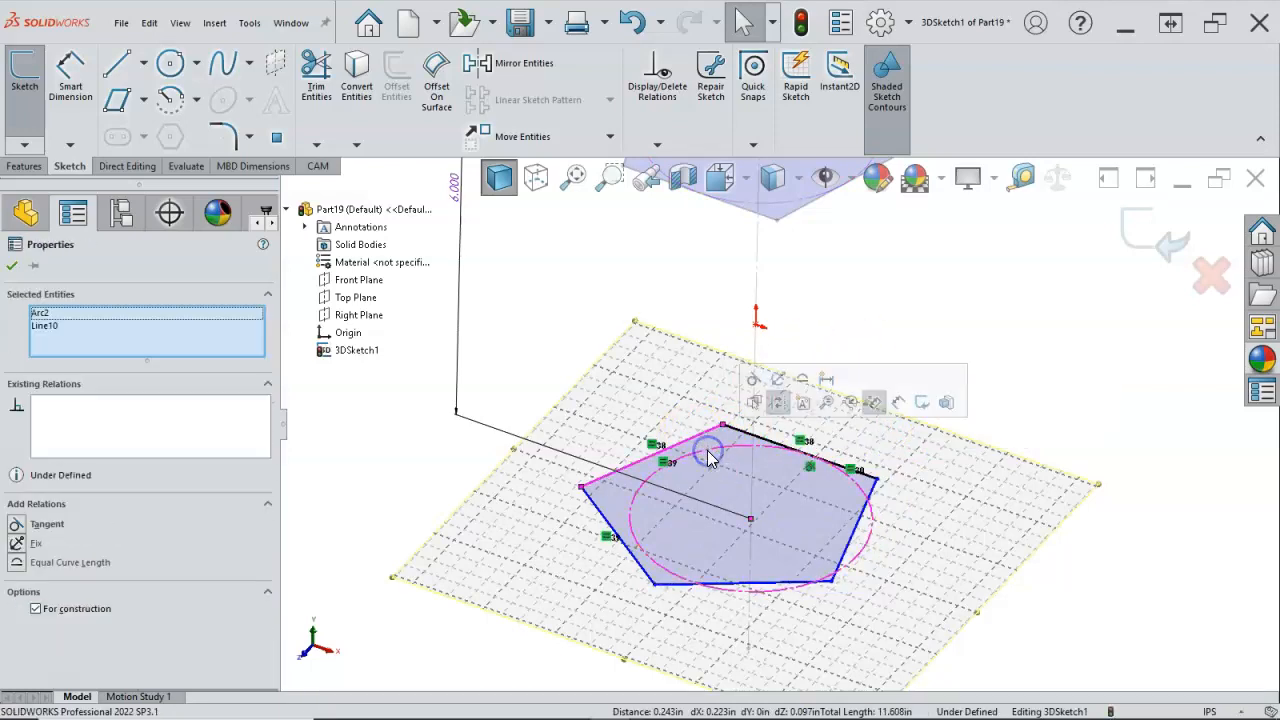
pyautogui.click(757, 380)
# Step: Make the remaining three sides of the lower pentagon tangent to its construction circle
pyautogui.moveTo(627, 537); pyautogui.dragTo(633, 570)
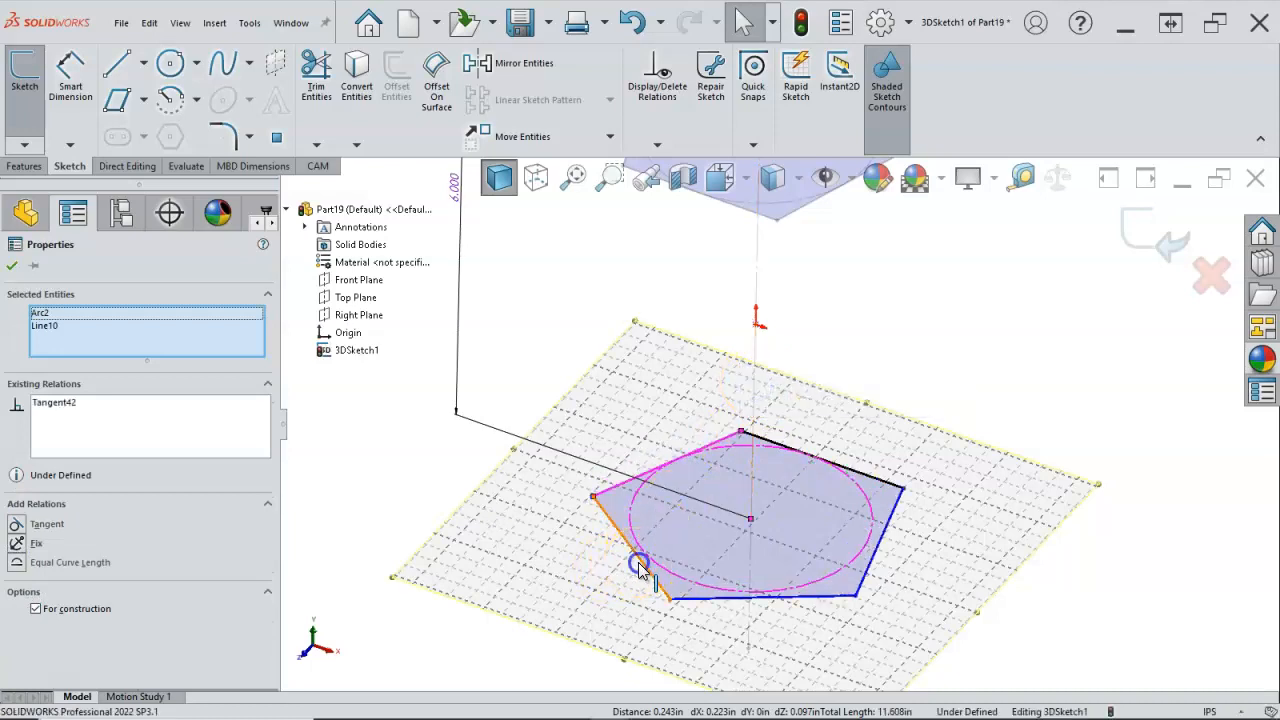
pyautogui.click(640, 566)
pyautogui.keyDown('ctrl'); pyautogui.click(678, 574); pyautogui.keyUp('ctrl')
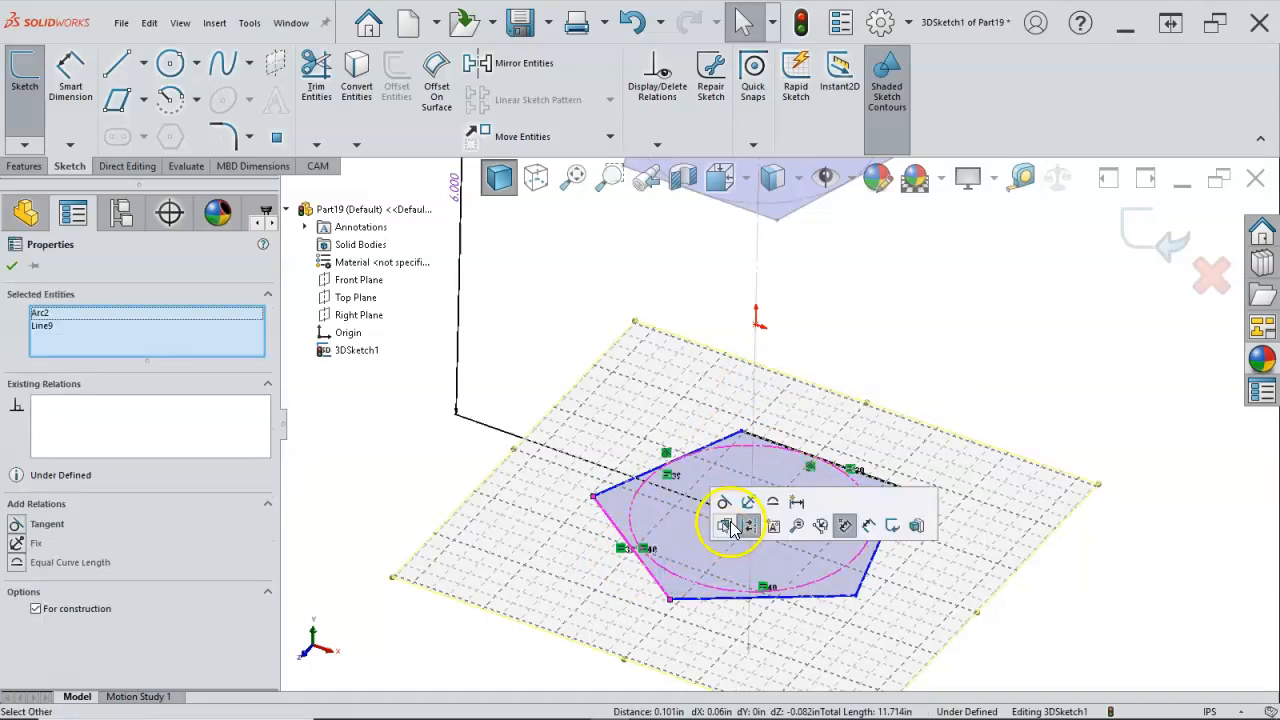
pyautogui.click(725, 526)
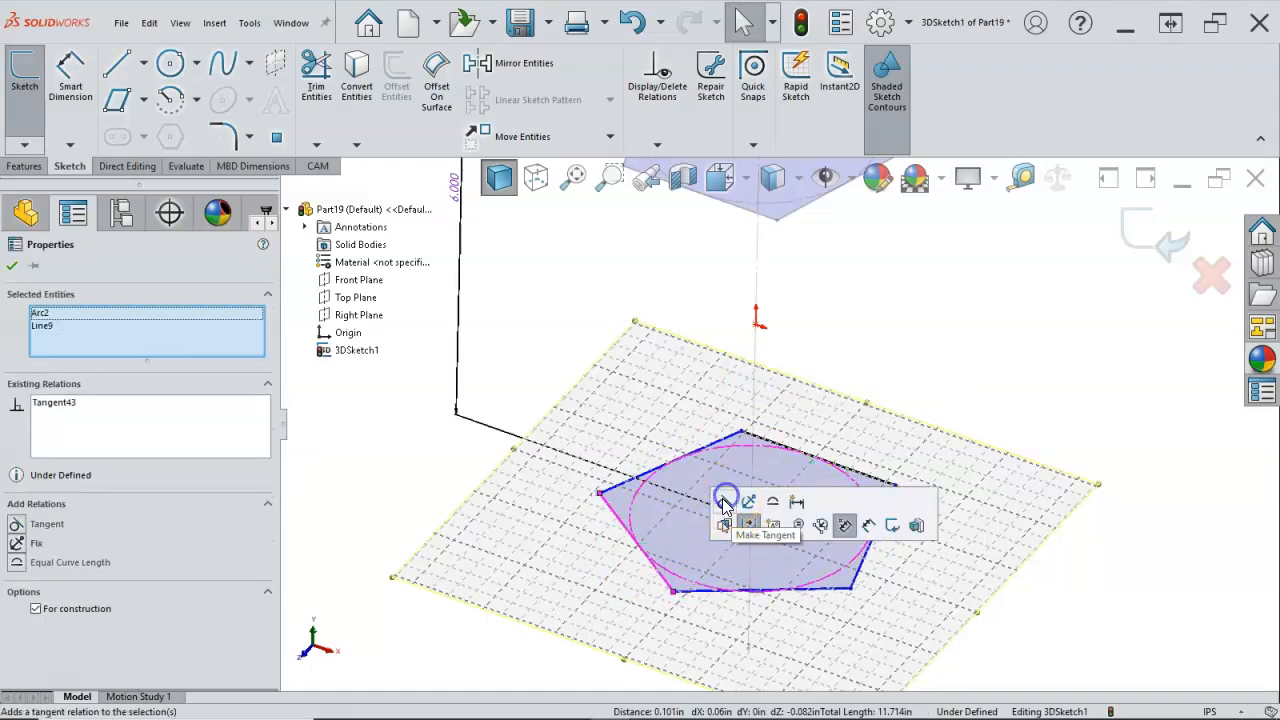
pyautogui.click(697, 594)
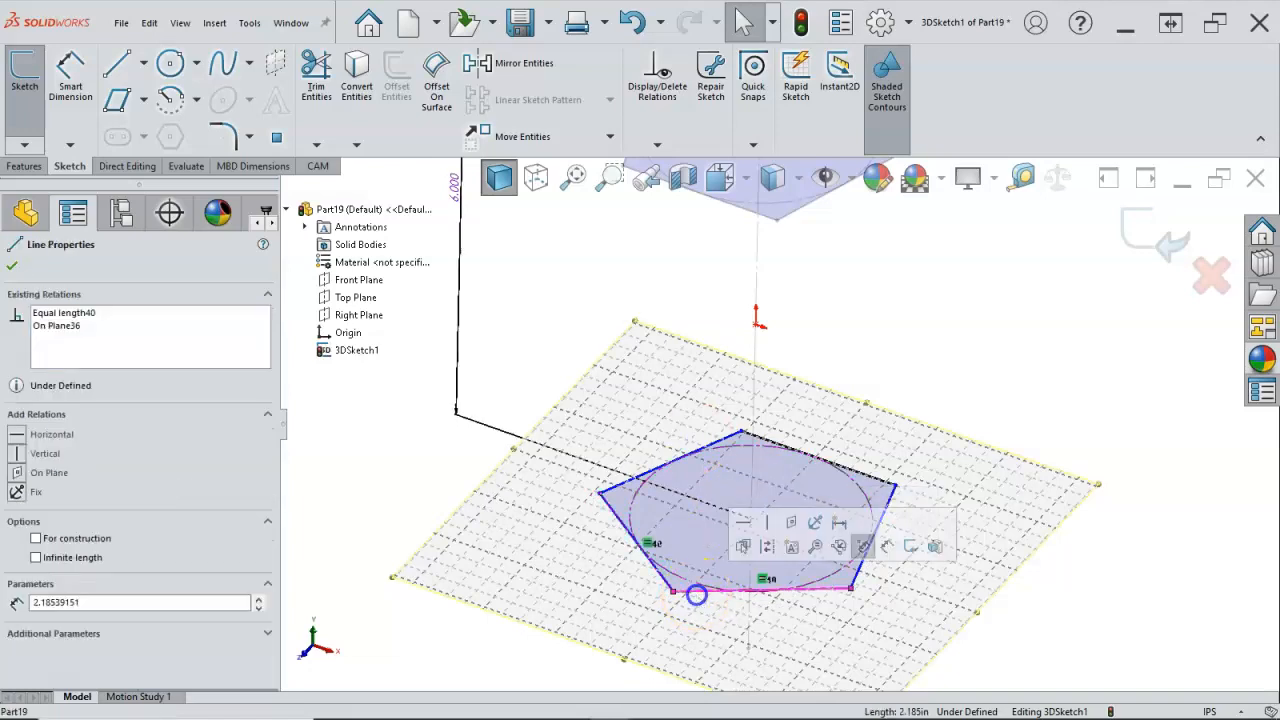
pyautogui.keyDown('ctrl'); pyautogui.click(695, 583); pyautogui.keyUp('ctrl')
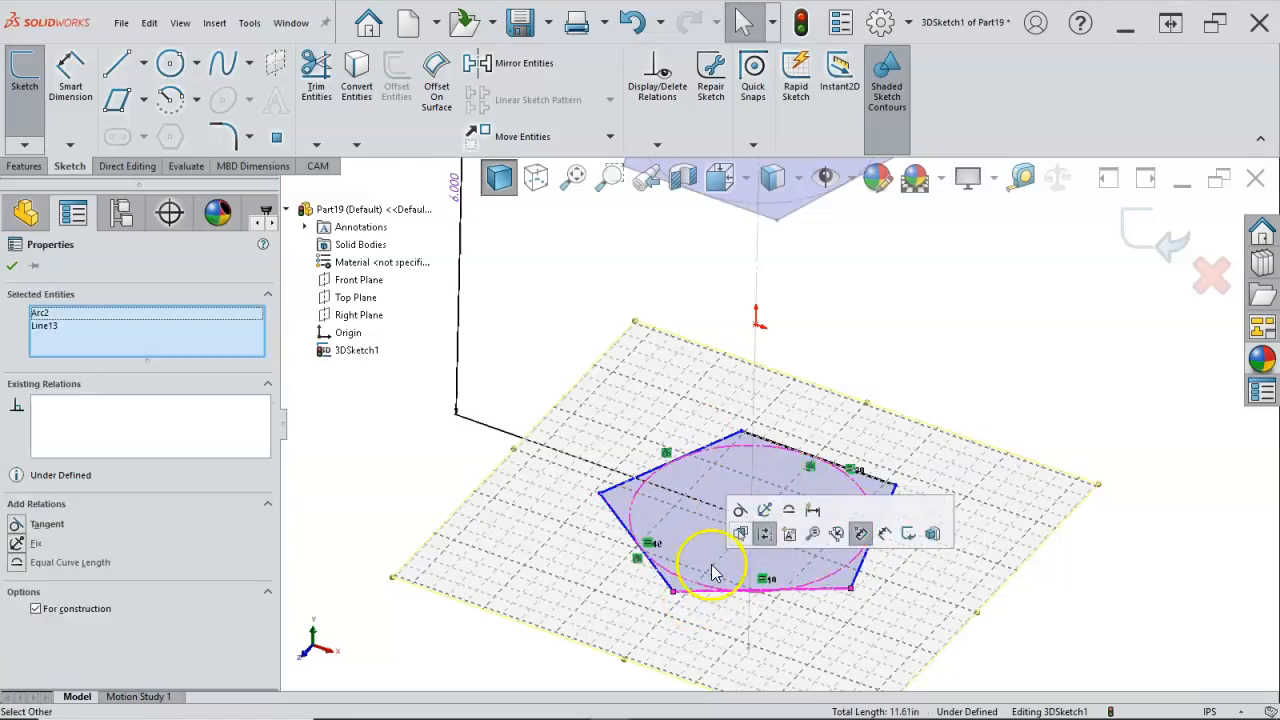
pyautogui.click(739, 512)
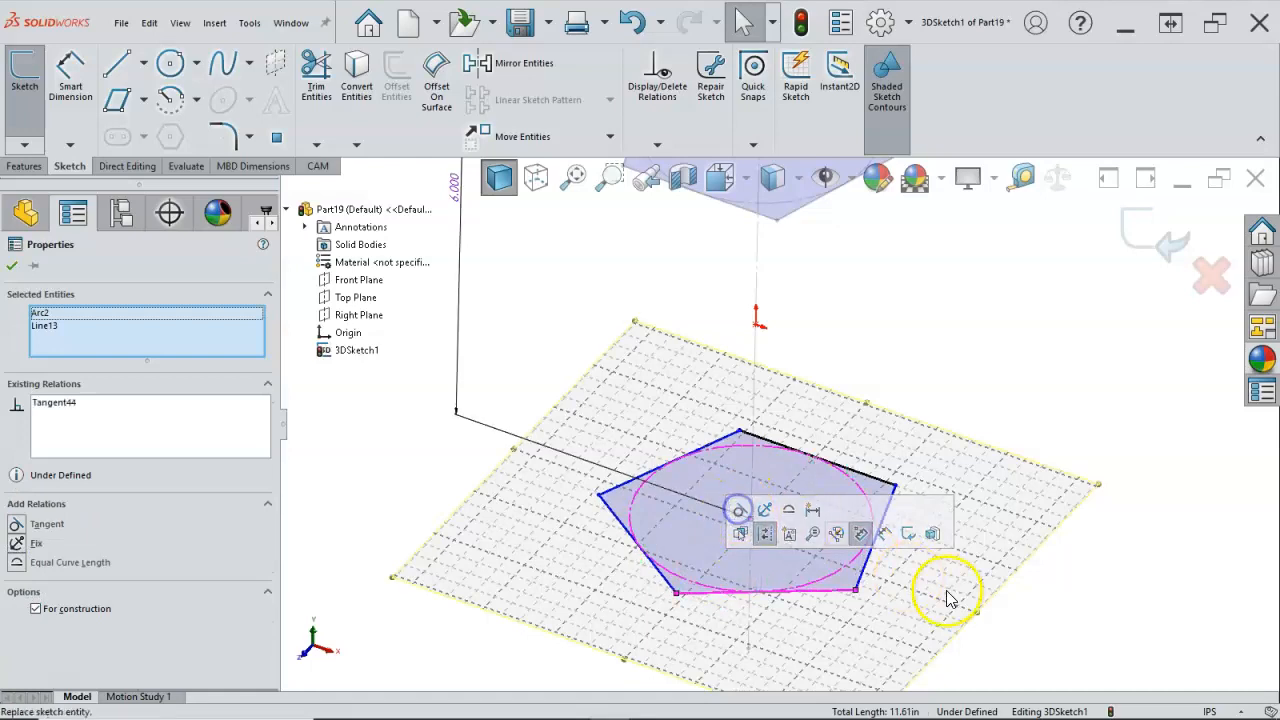
pyautogui.click(884, 524)
pyautogui.keyDown('ctrl'); pyautogui.click(871, 501); pyautogui.keyUp('ctrl')
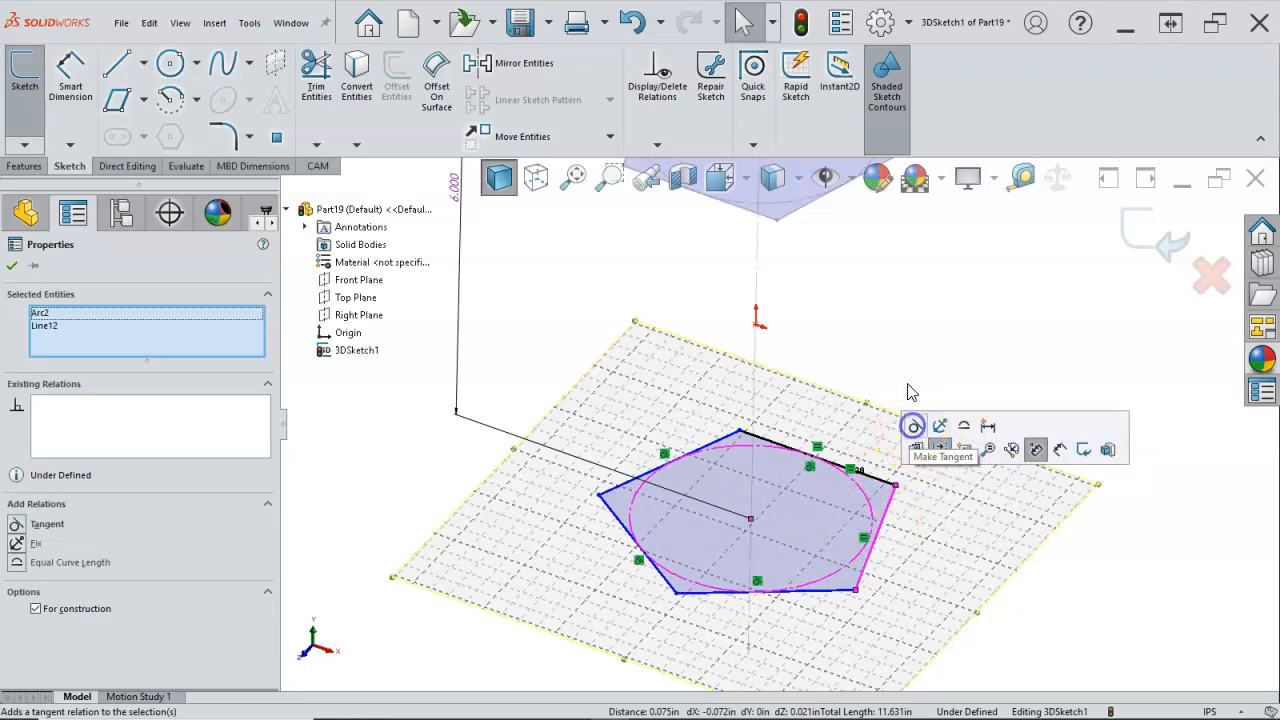
pyautogui.click(912, 425)
pyautogui.click(903, 352)
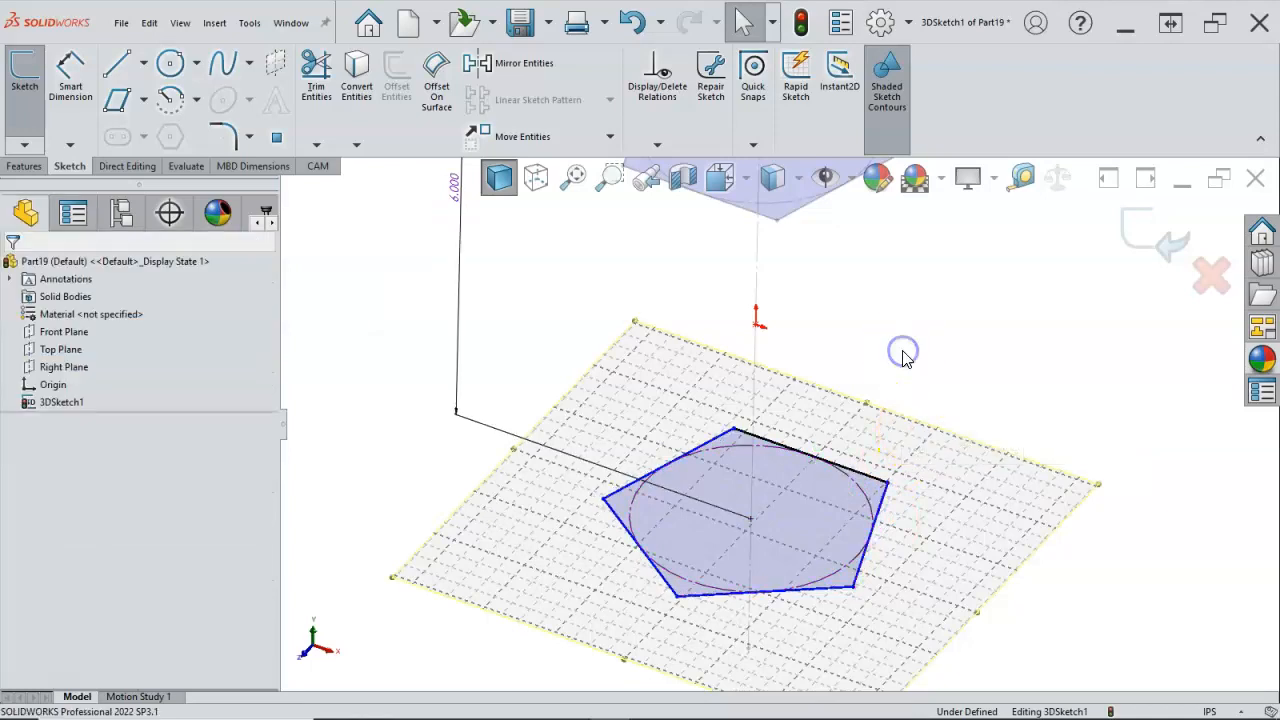
# Step: Align the lower pentagon's front corner with its circle's centre to lock the rotation, and leave the lower sketch plane
pyautogui.click(678, 598)
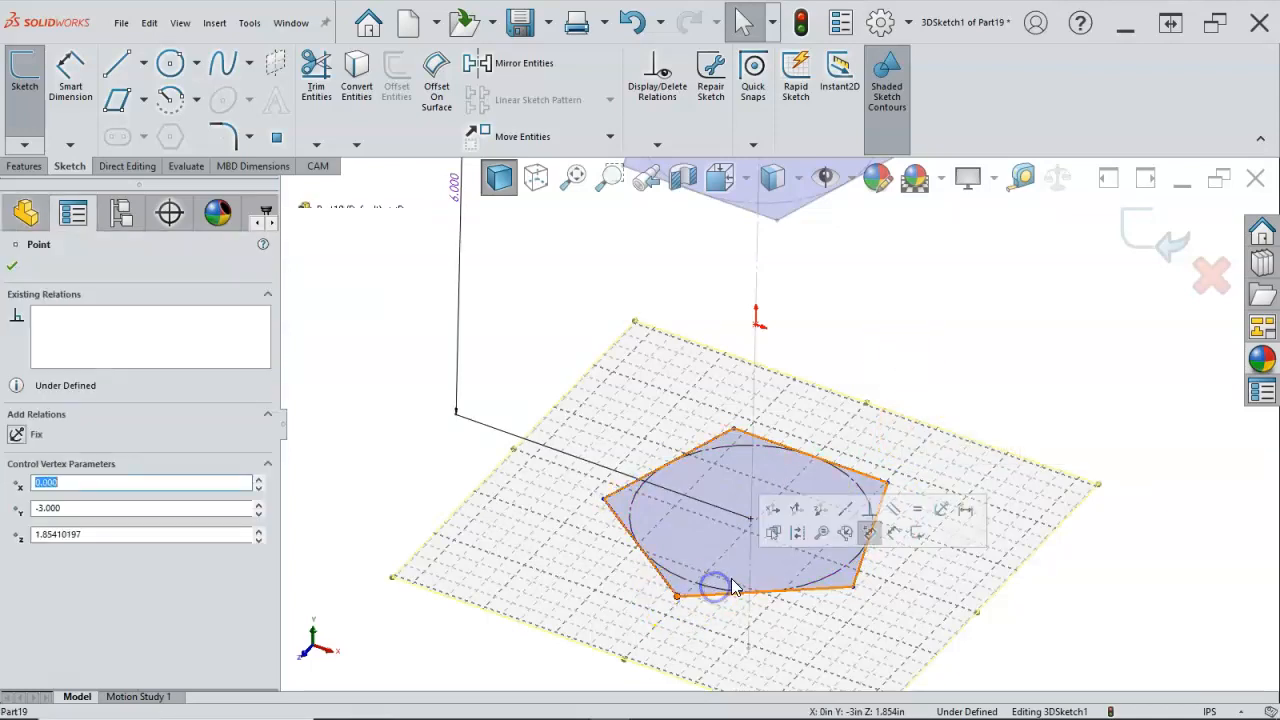
pyautogui.keyDown('ctrl'); pyautogui.click(751, 518); pyautogui.keyUp('ctrl')
pyautogui.click(828, 448)
pyautogui.click(995, 358)
pyautogui.scroll(3, 979, 391)
pyautogui.moveTo(978, 391); pyautogui.dragTo(947, 373, button='middle')
pyautogui.doubleClick(949, 387)
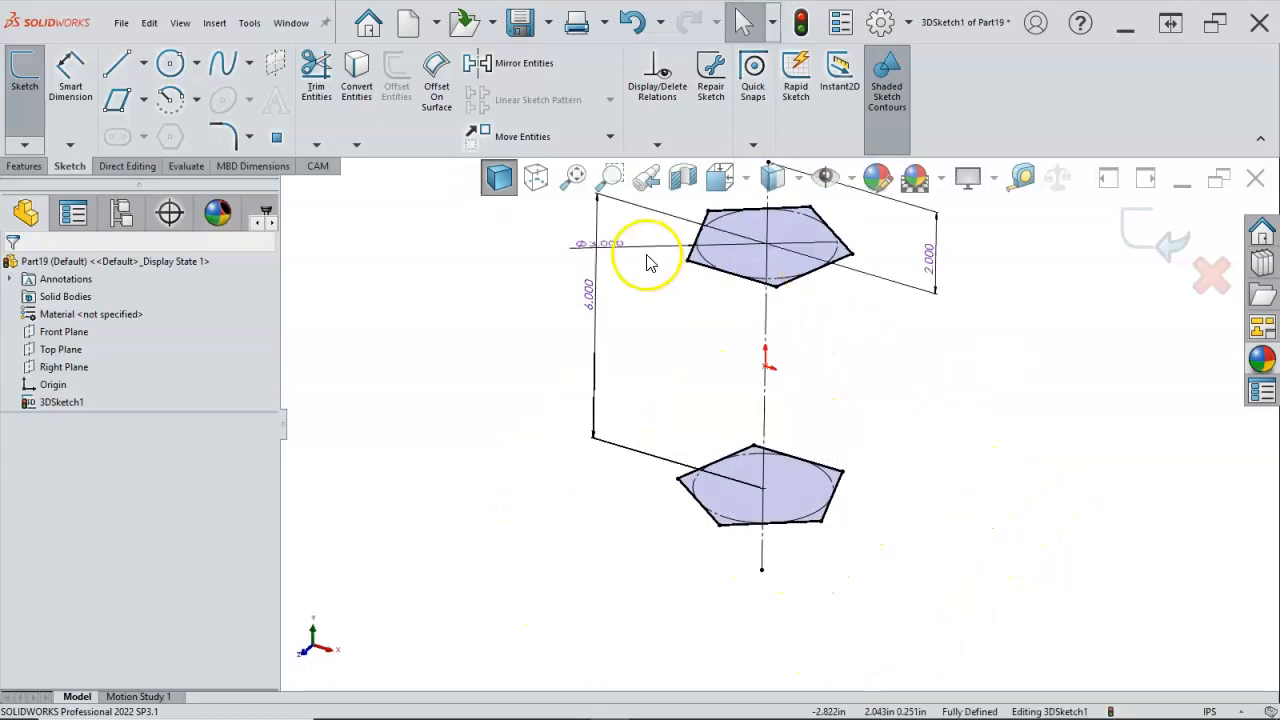
# Step: Move the upper circle's diameter dimension to the opposite side of the pentagon and set it to 6 in
pyautogui.moveTo(615, 248); pyautogui.dragTo(1040, 215)
pyautogui.moveTo(806, 406)
pyautogui.mouseDown(button='middle')
pyautogui.moveTo(799, 387)
pyautogui.moveTo(794, 397)
pyautogui.mouseUp(button='middle')
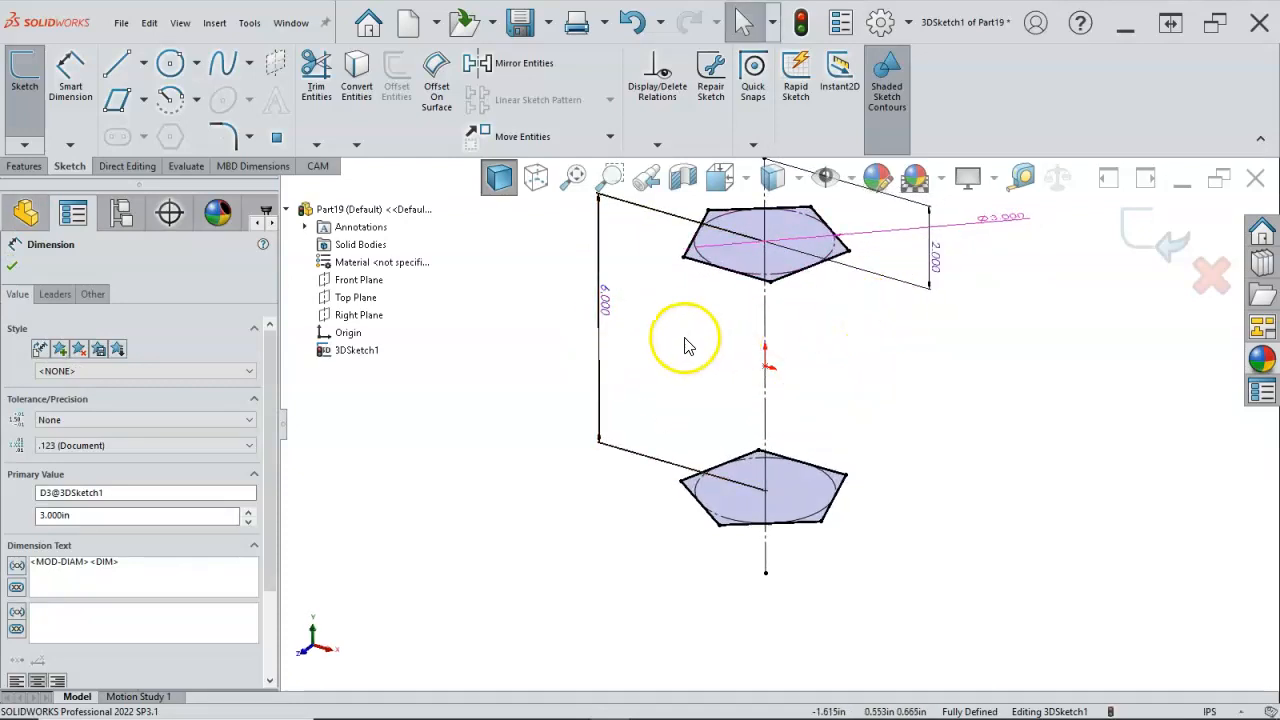
pyautogui.doubleClick(993, 230)
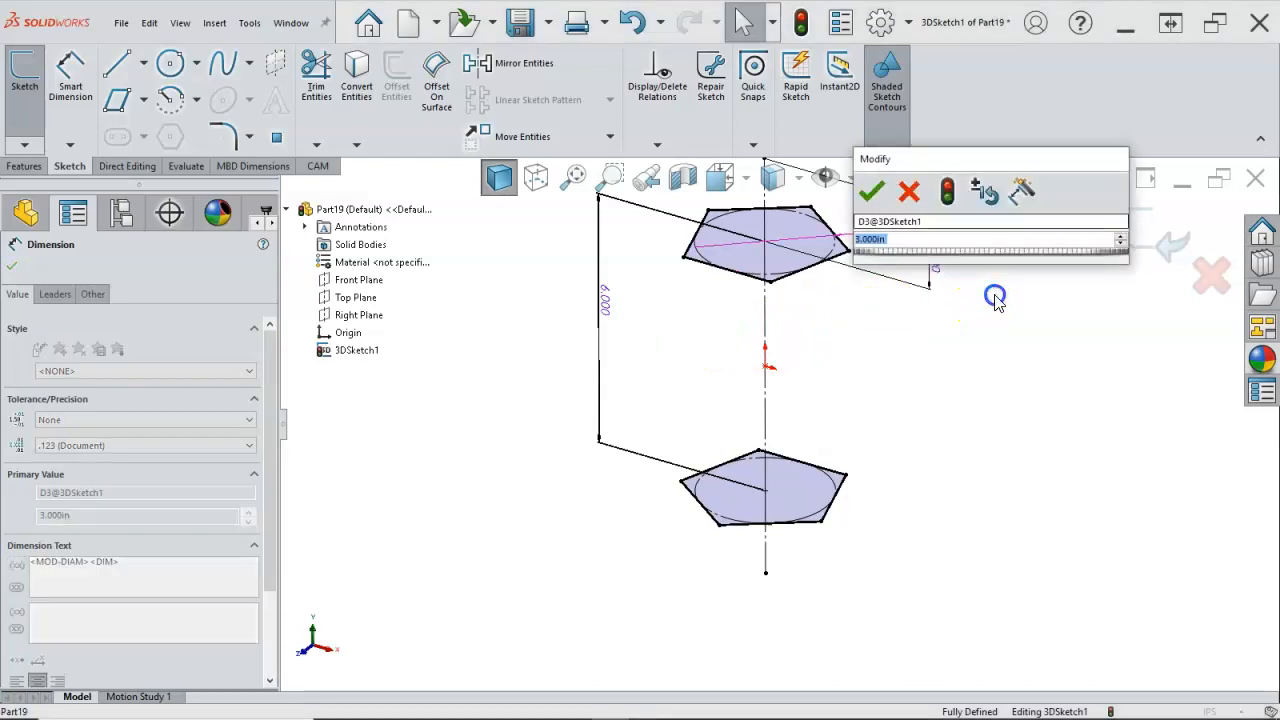
pyautogui.write('6')
pyautogui.press('Return')
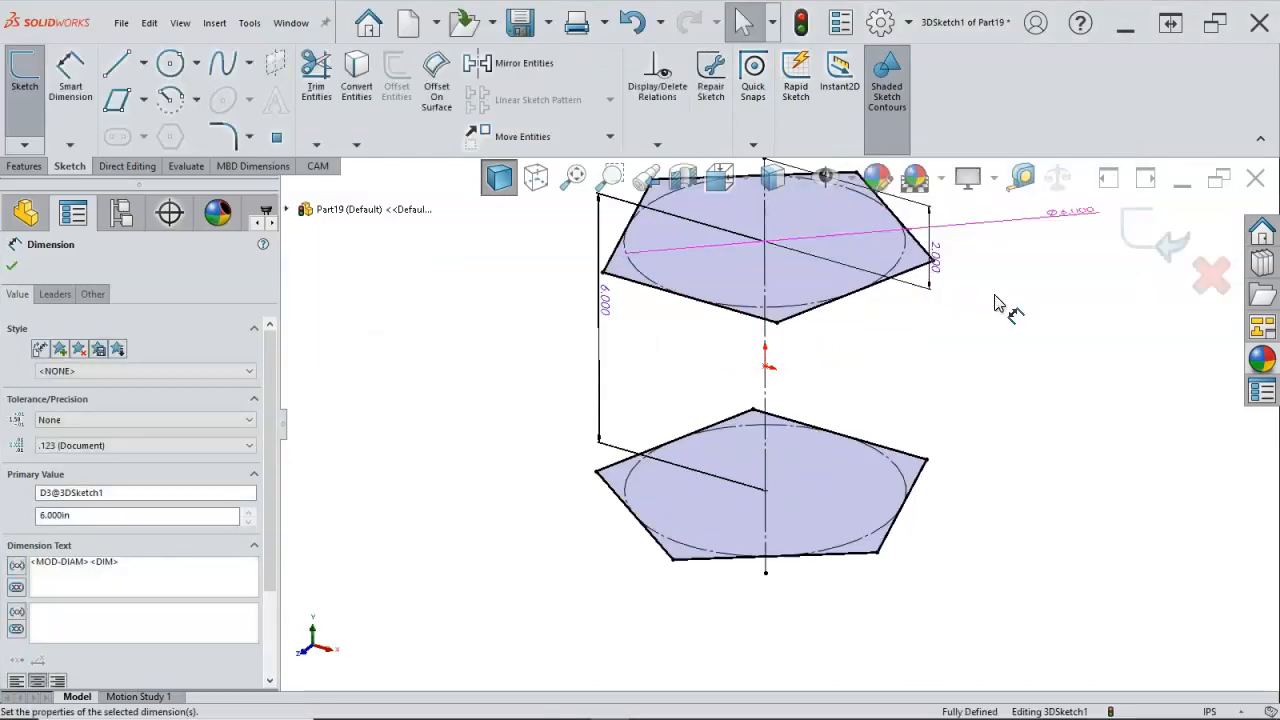
# Step: Sketch two connecting lines from the upper pentagon's front corner to the two front corners of the lower pentagon
pyautogui.moveTo(971, 343)
pyautogui.mouseDown(button='middle')
pyautogui.moveTo(970, 354)
pyautogui.moveTo(973, 340)
pyautogui.mouseUp(button='middle')
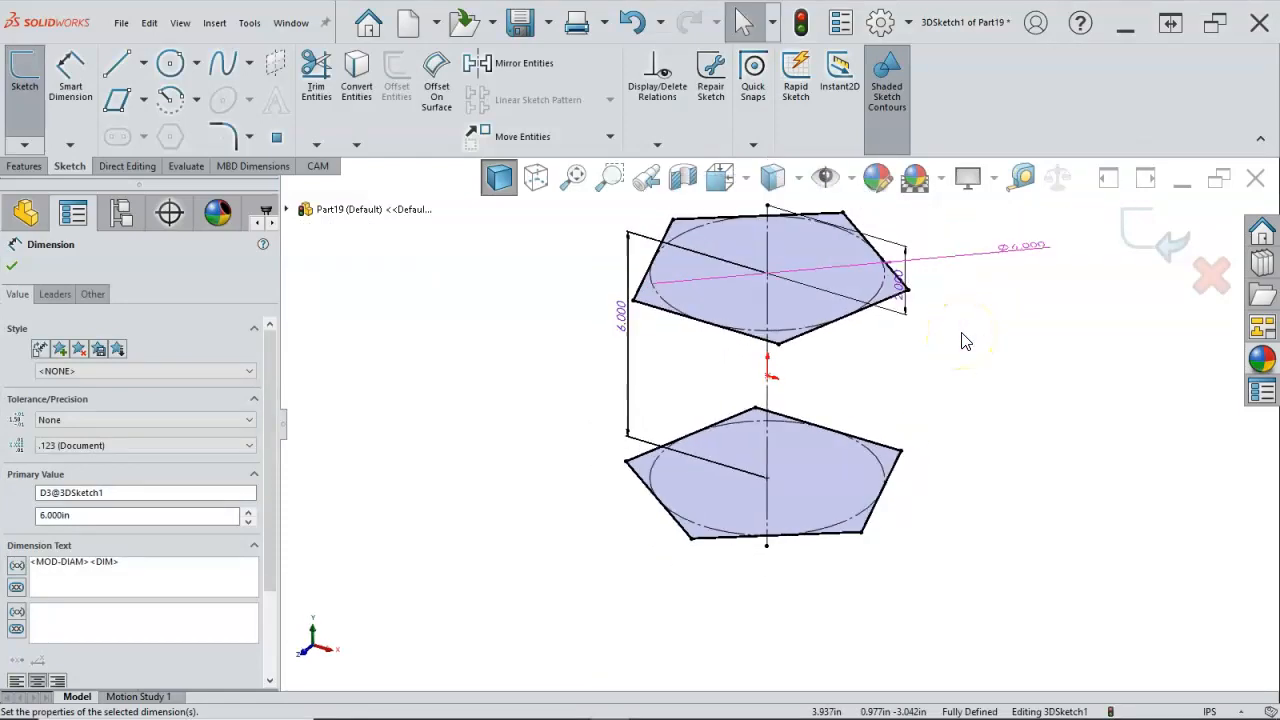
pyautogui.click(119, 65)
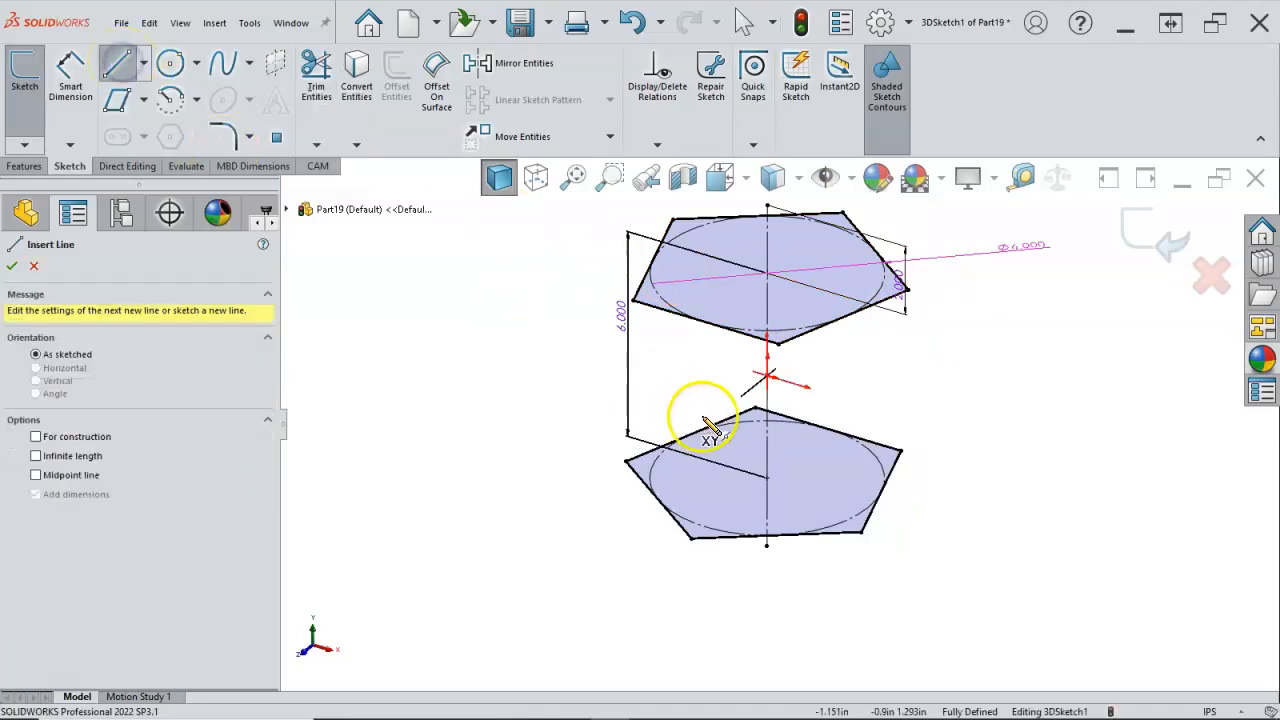
pyautogui.click(777, 348)
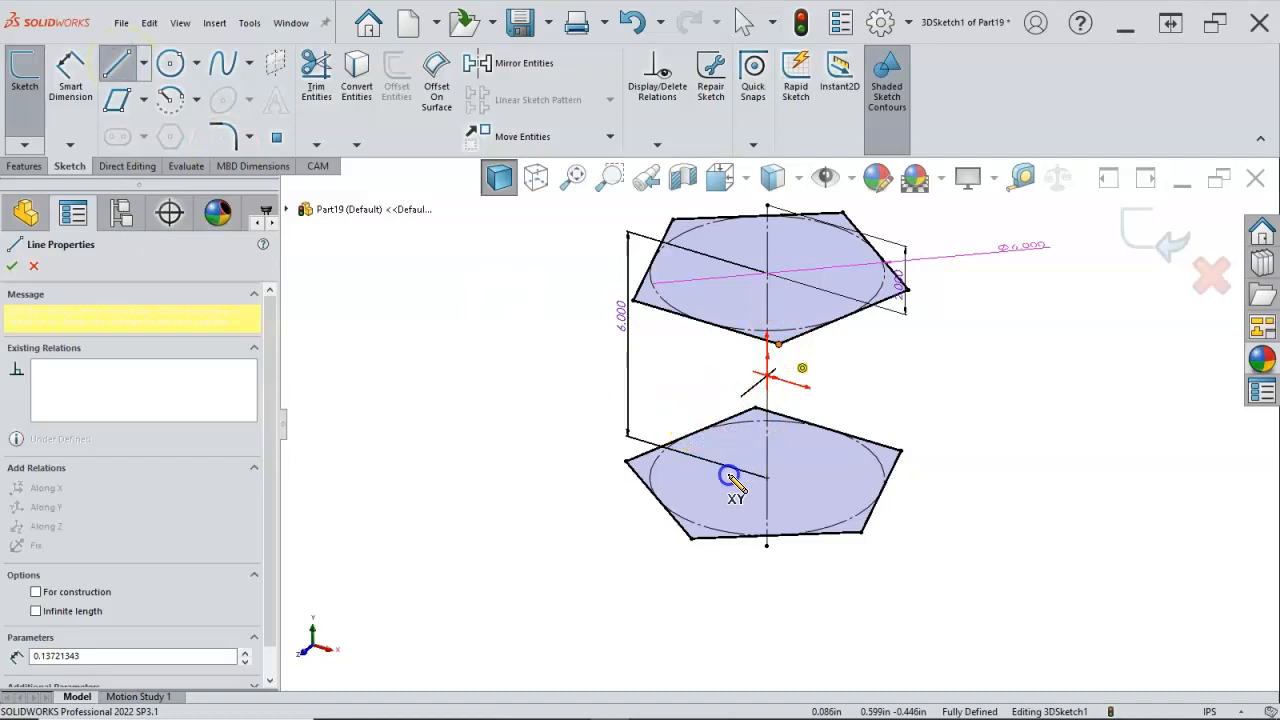
pyautogui.click(693, 541)
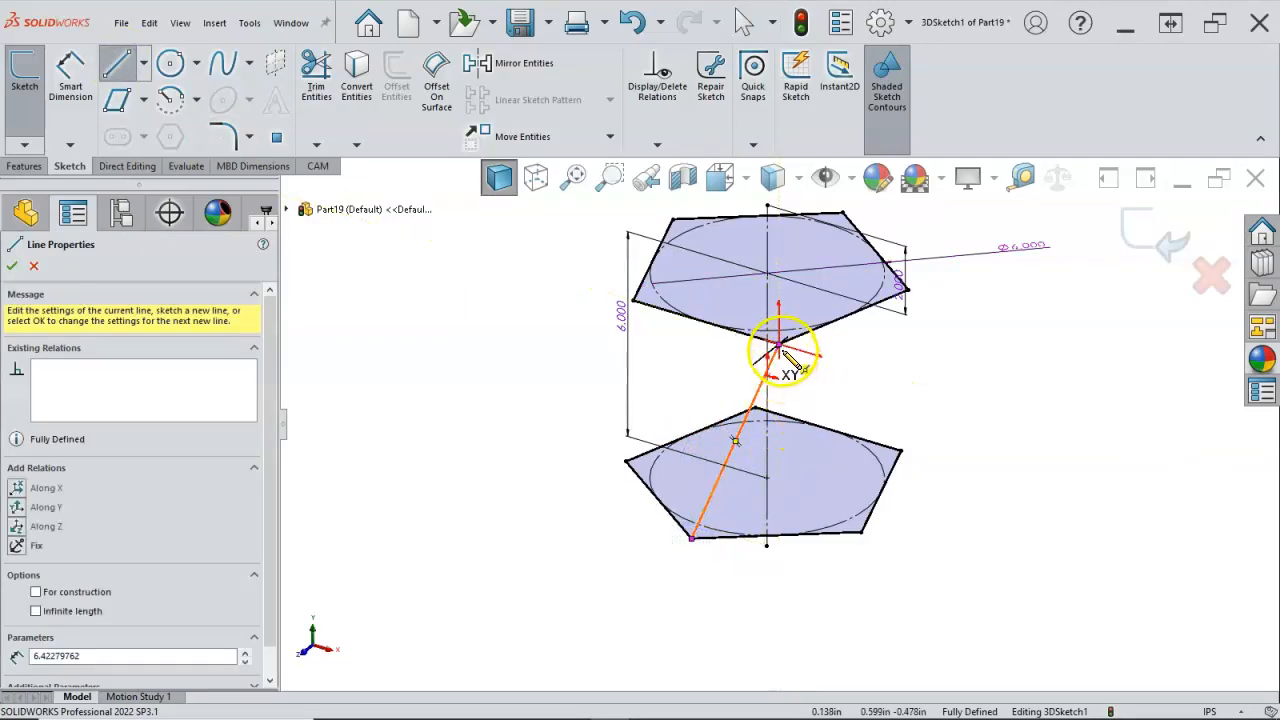
pyautogui.click(861, 532)
pyautogui.rightClick(948, 515)
pyautogui.click(1137, 520)
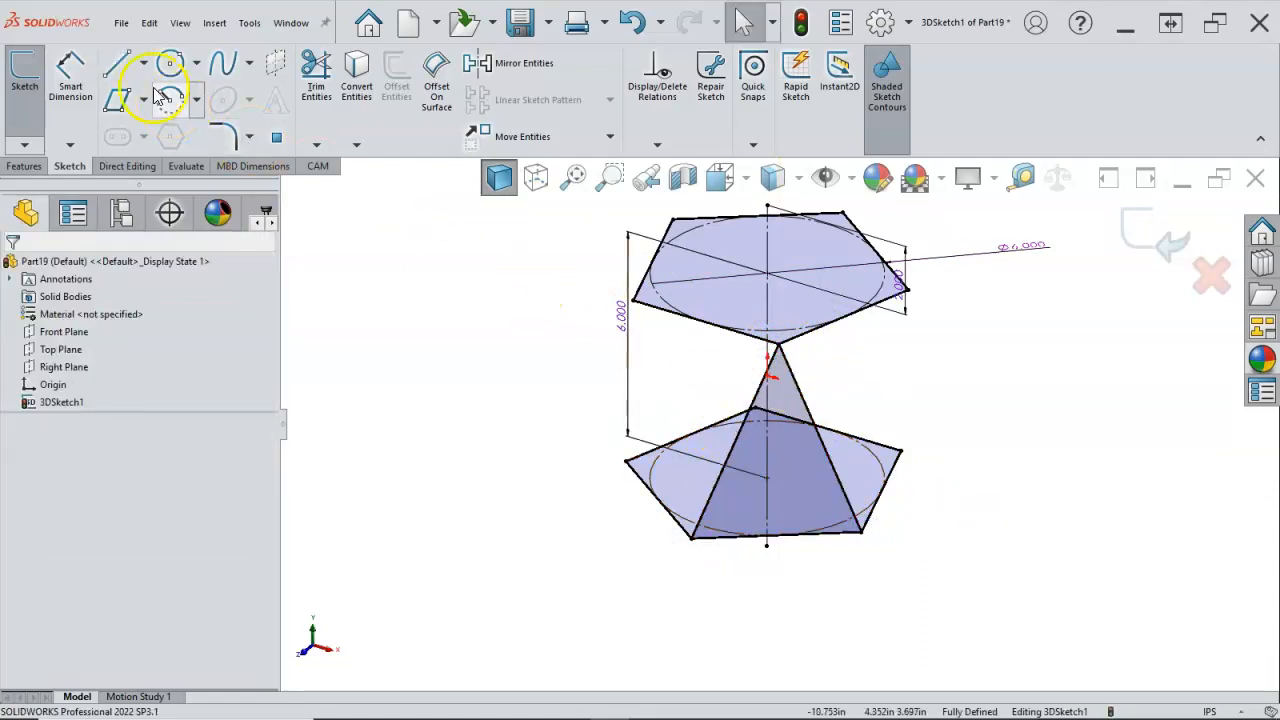
# Step: Sketch a line from the upper pentagon's front corner to the upper endpoint of the vertical centreline
pyautogui.click(121, 66)
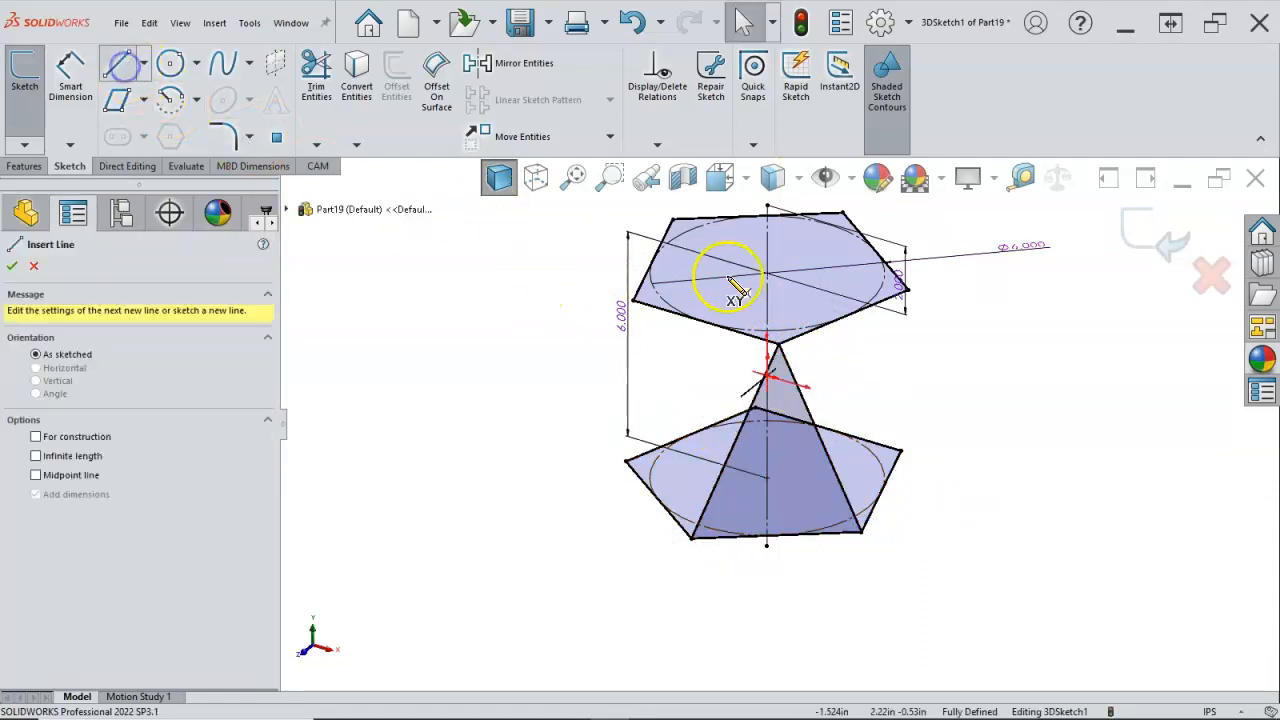
pyautogui.click(776, 346)
pyautogui.moveTo(788, 312); pyautogui.dragTo(770, 206)
pyautogui.moveTo(947, 421)
pyautogui.mouseDown(button='middle')
pyautogui.moveTo(957, 371)
pyautogui.moveTo(943, 423)
pyautogui.mouseUp(button='middle')
pyautogui.rightClick(956, 383)
pyautogui.click(994, 396)
# Step: Change the height dimension between the upper and lower circle centres to a driven dimension
pyautogui.click(603, 357)
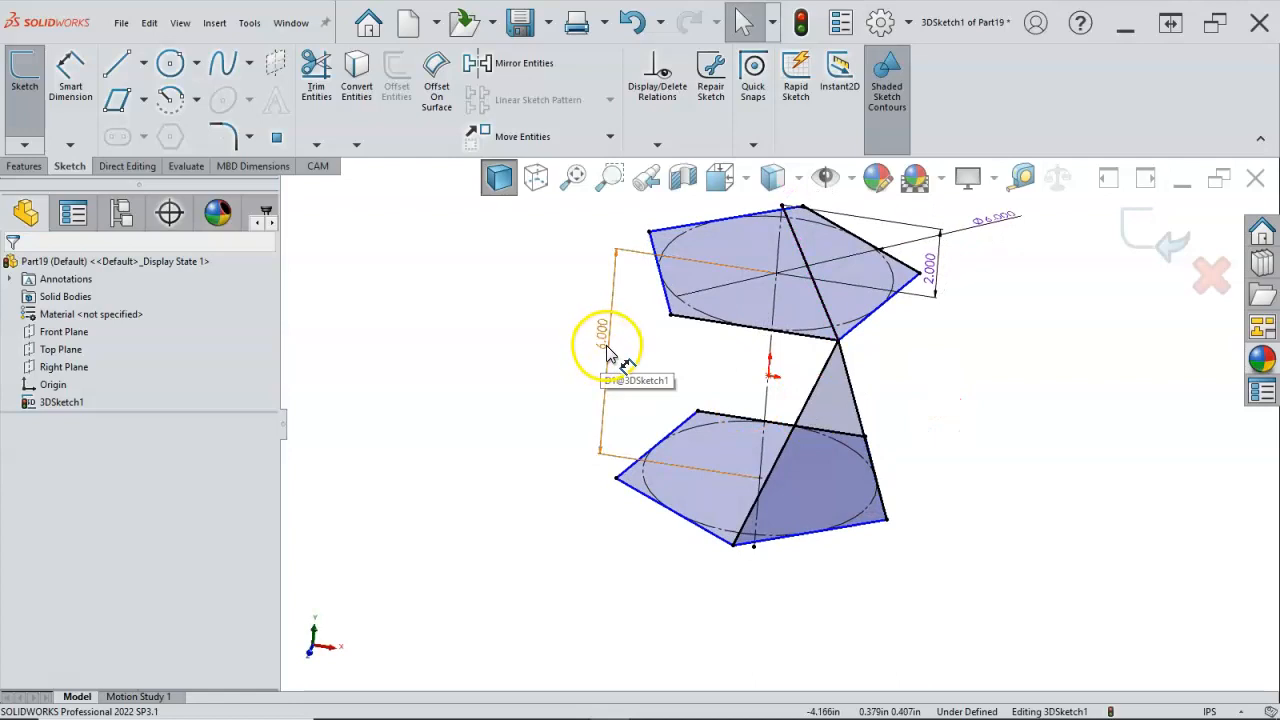
pyautogui.rightClick(603, 350)
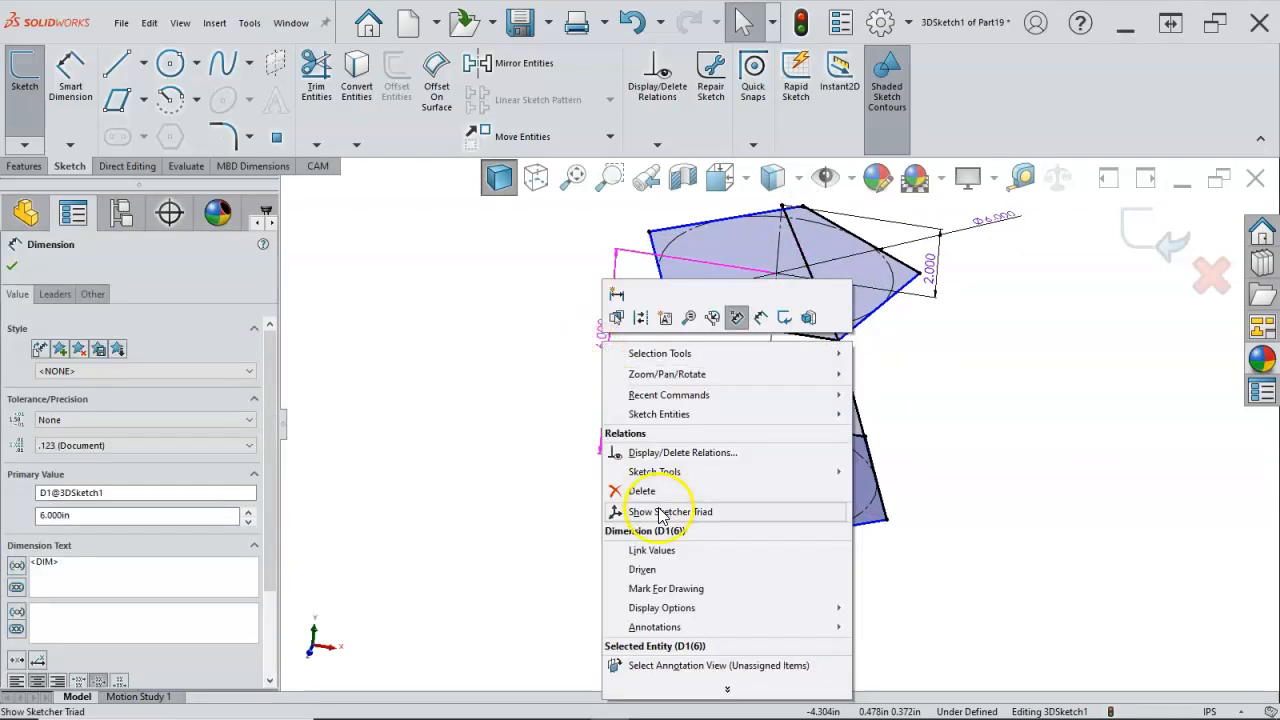
pyautogui.click(637, 566)
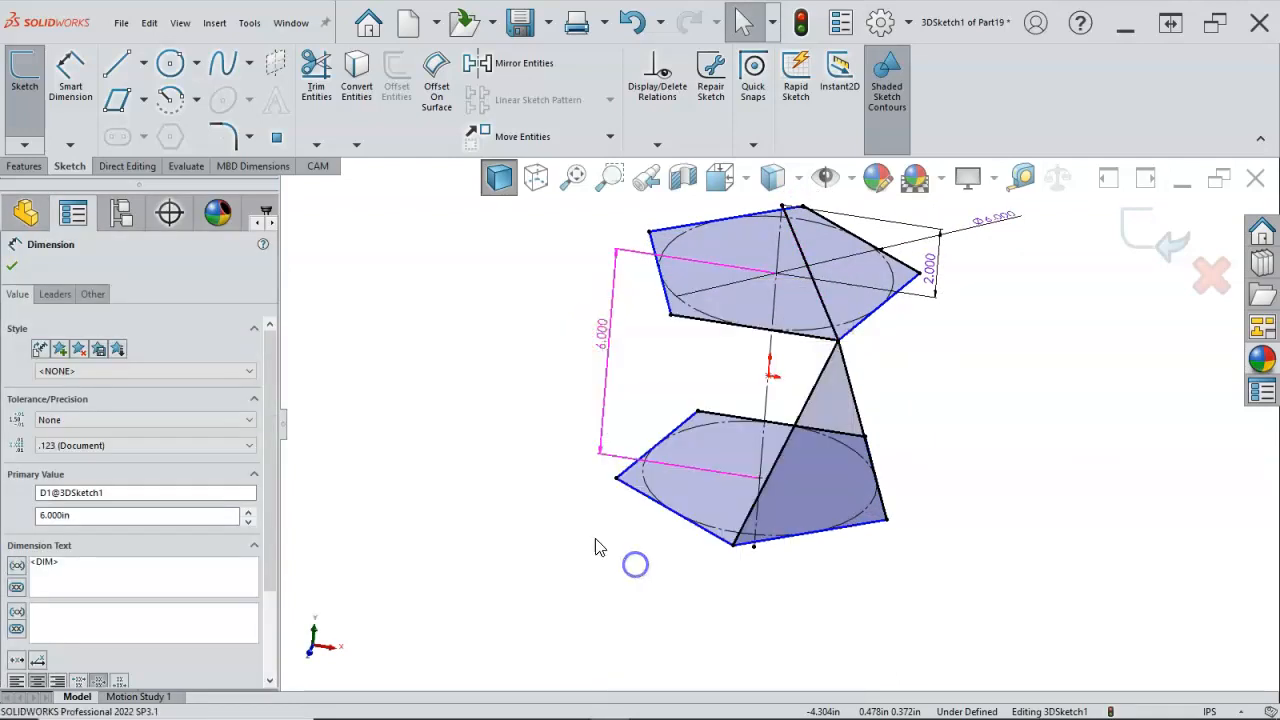
pyautogui.click(523, 440)
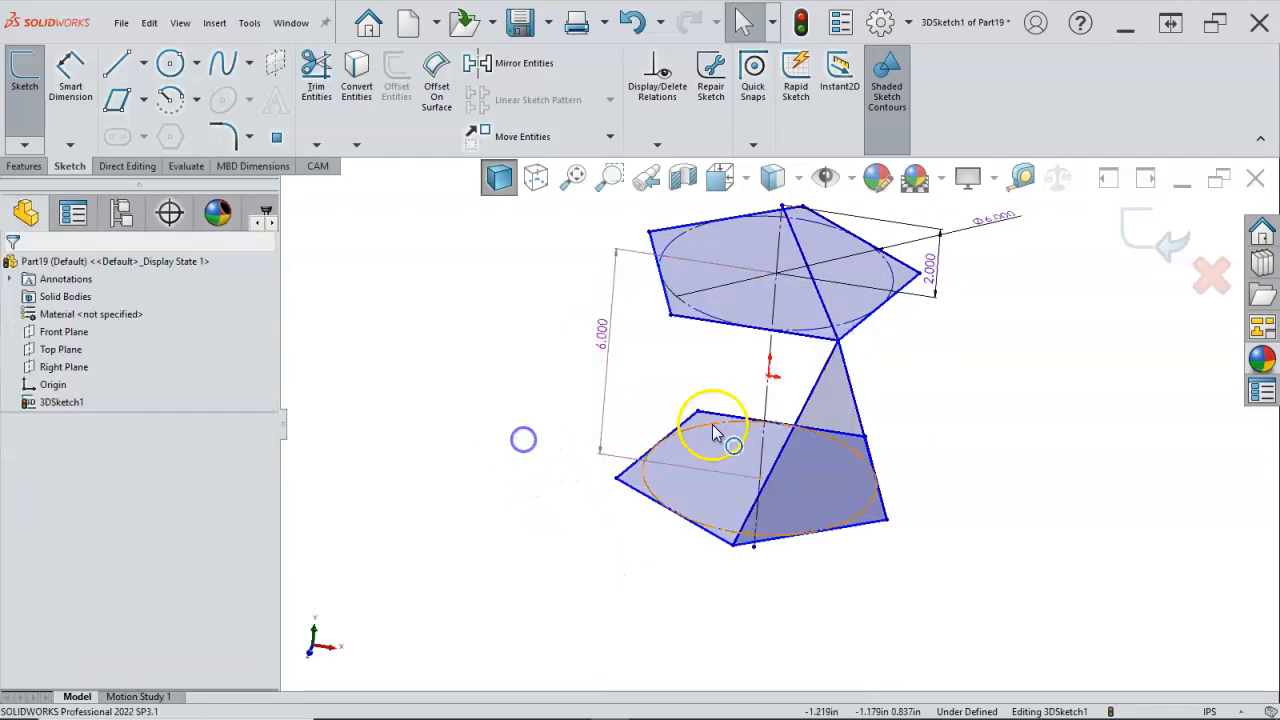
# Step: Make the upper pentagon's front edge and the connecting line down to the lower pentagon's front corner equal in length
pyautogui.click(797, 338)
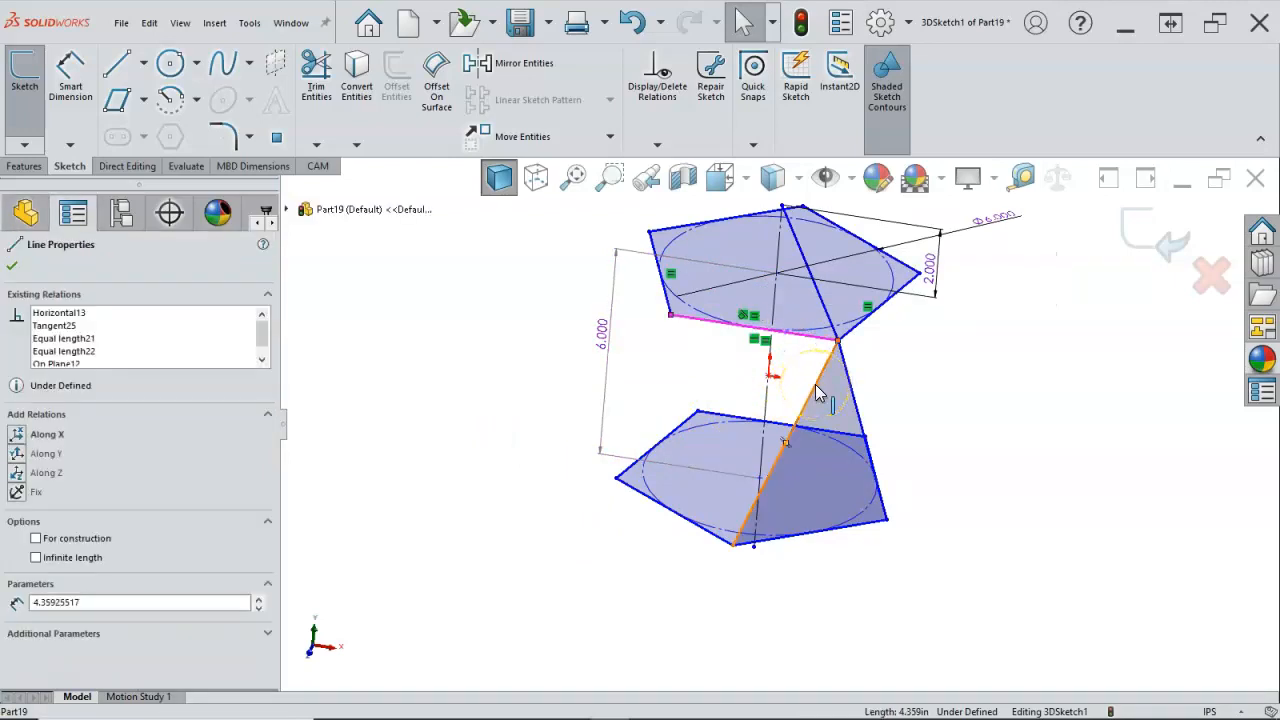
pyautogui.keyDown('ctrl'); pyautogui.click(815, 385); pyautogui.keyUp('ctrl')
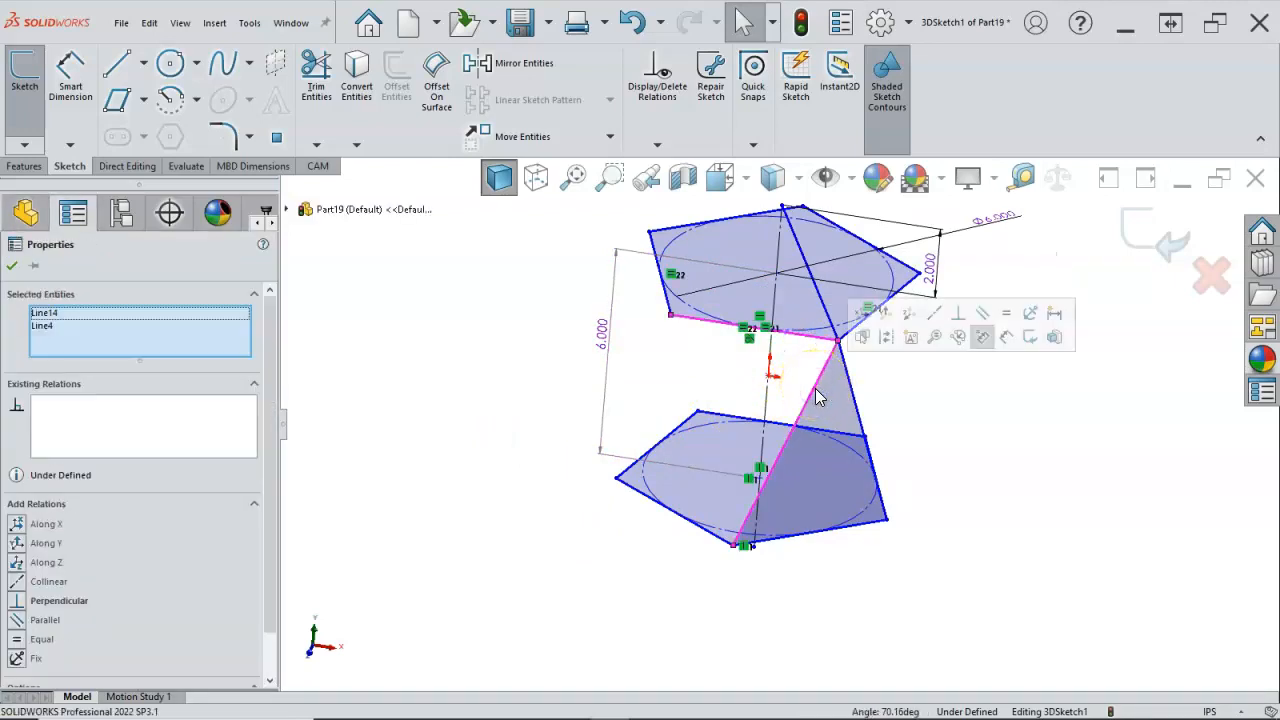
pyautogui.click(1005, 313)
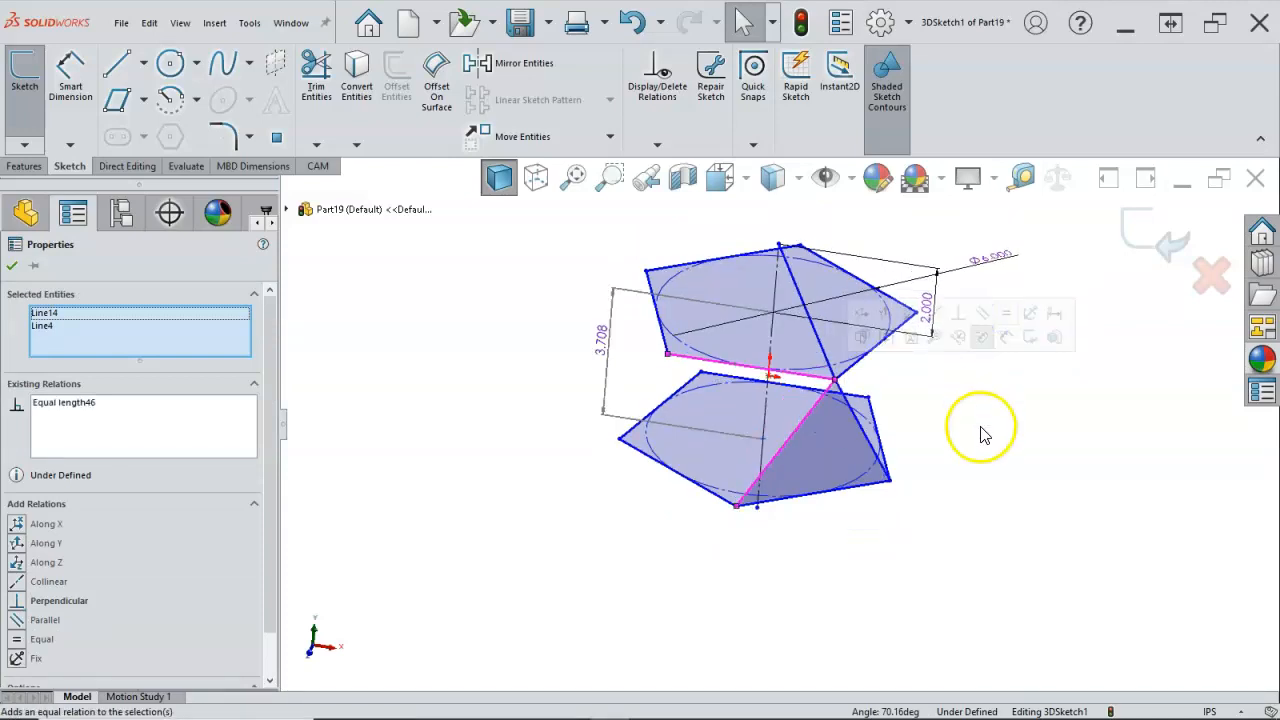
pyautogui.click(980, 435)
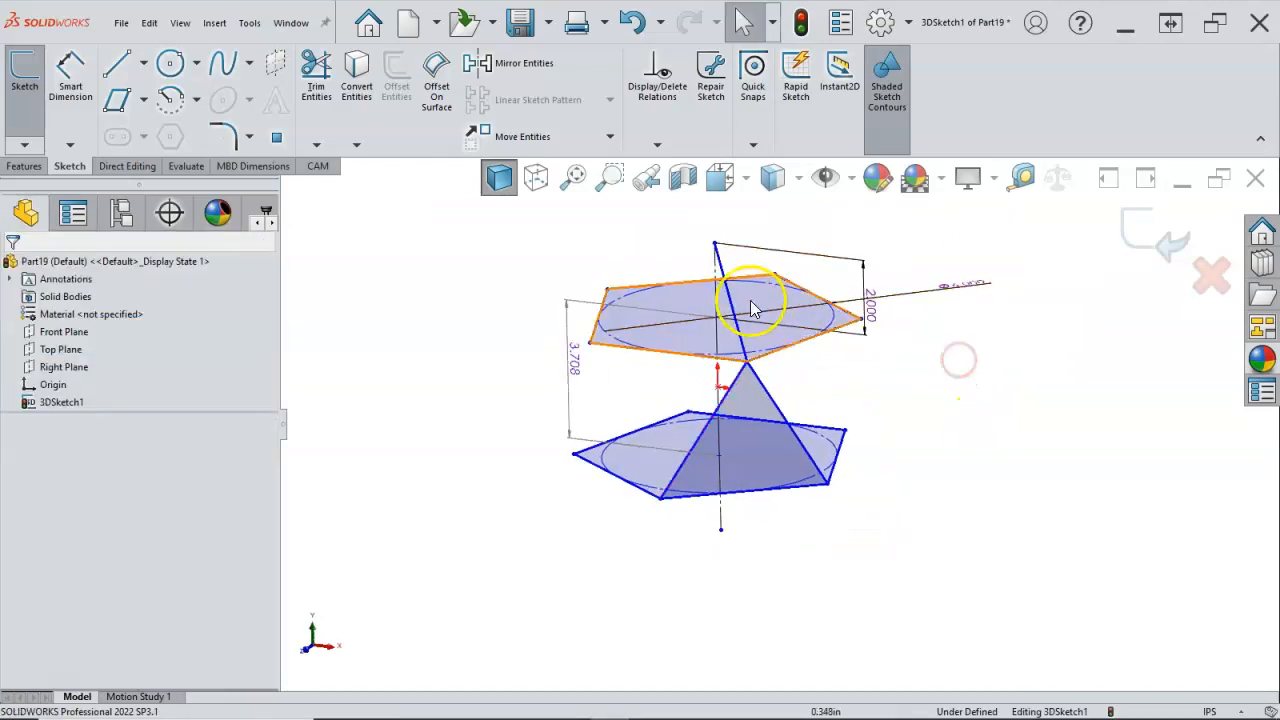
# Step: Move the dimension between the upper circle's centre and the apex to the opposite side and make it driven
pyautogui.moveTo(733, 302)
pyautogui.mouseDown()
pyautogui.moveTo(774, 371)
pyautogui.moveTo(829, 391)
pyautogui.moveTo(846, 383)
pyautogui.mouseUp()
pyautogui.click(871, 290)
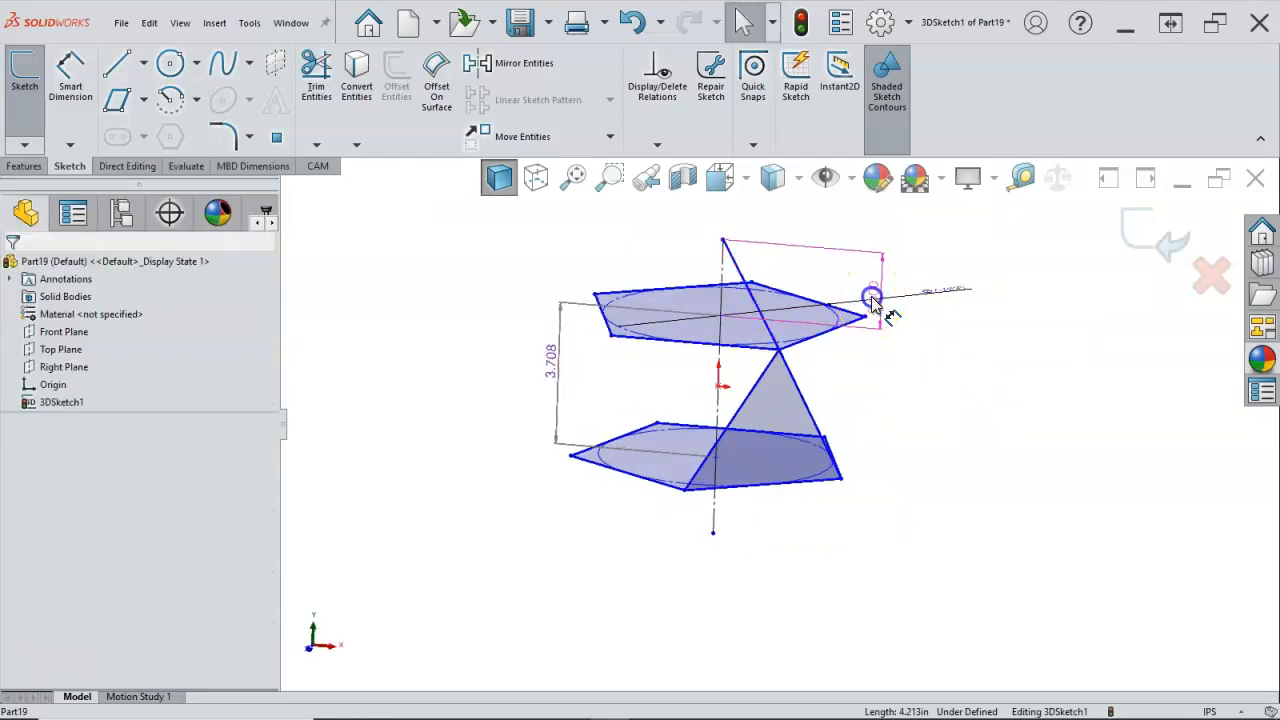
pyautogui.click(556, 262)
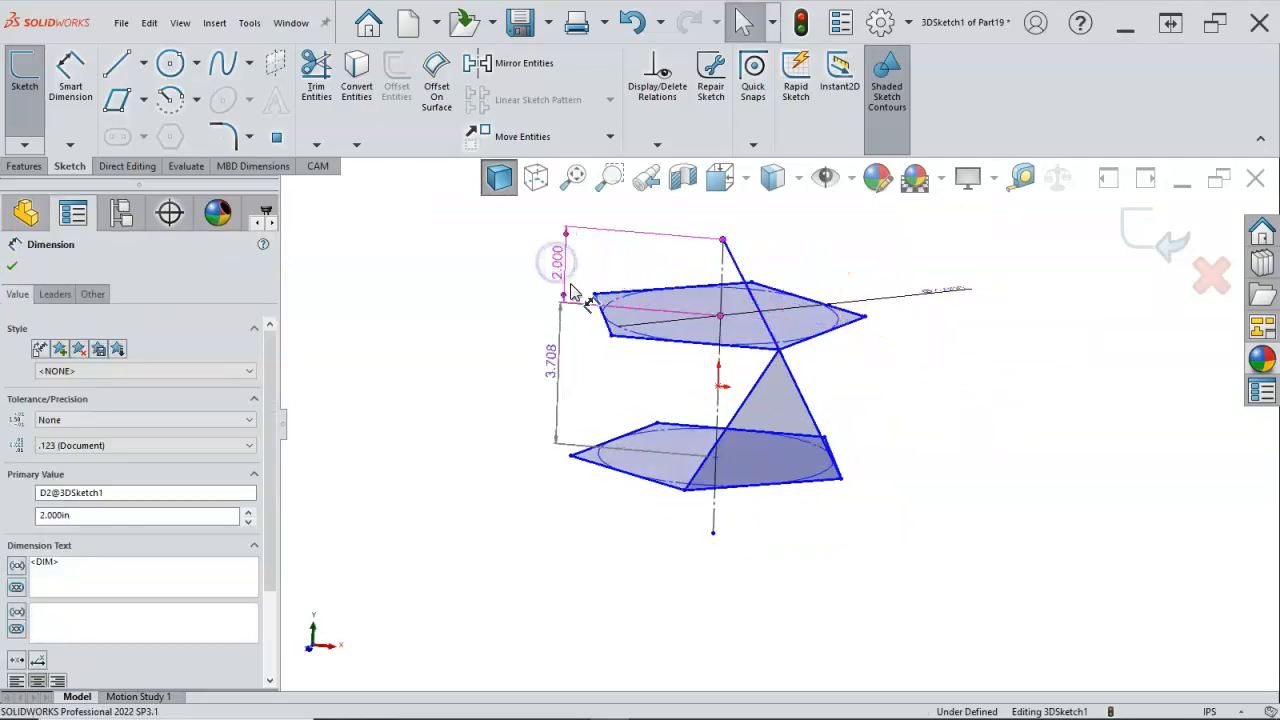
pyautogui.rightClick(556, 272)
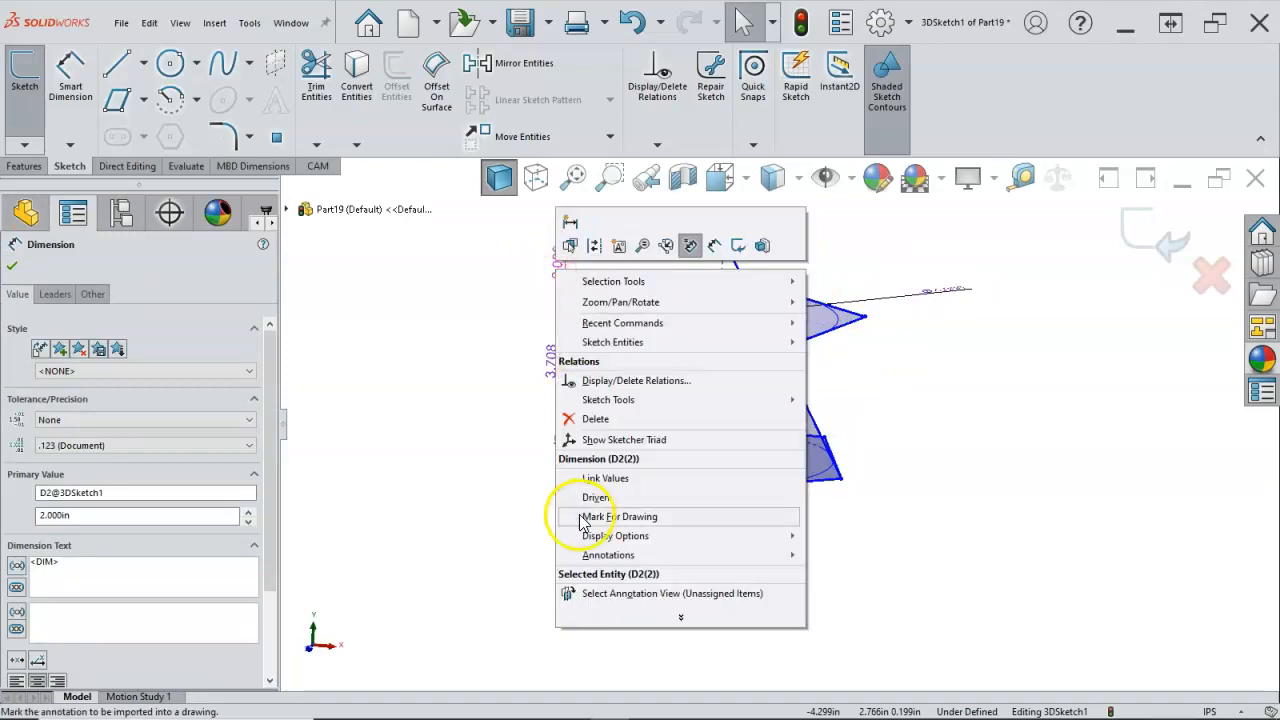
pyautogui.click(591, 517)
pyautogui.click(466, 437)
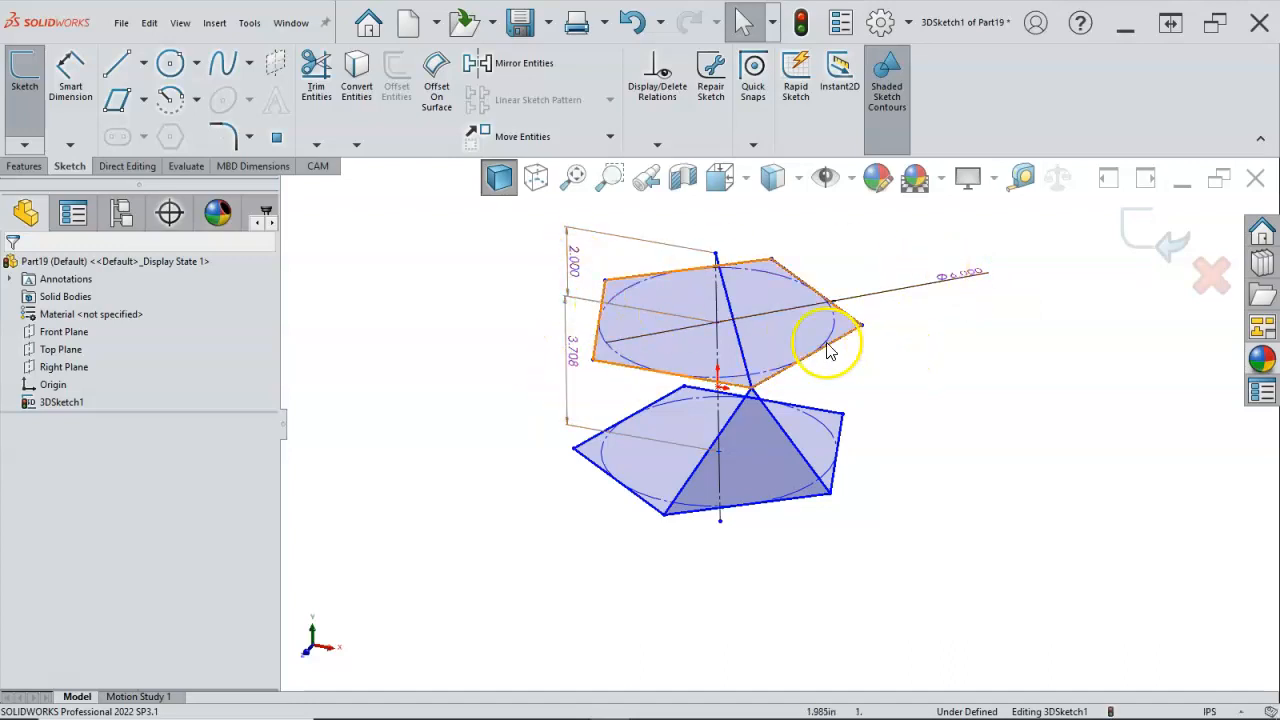
# Step: Make the upper apex line equal in length to the upper pentagon's front edge
pyautogui.click(738, 343)
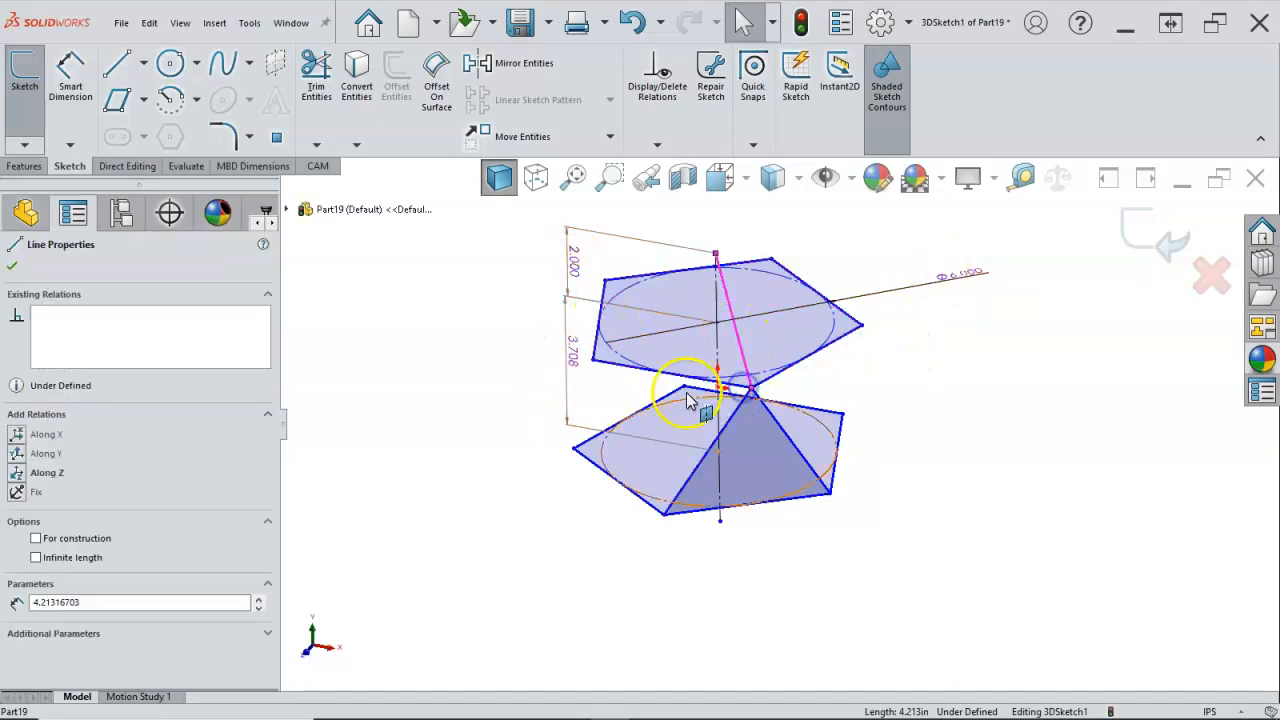
pyautogui.keyDown('ctrl'); pyautogui.click(628, 363); pyautogui.keyUp('ctrl')
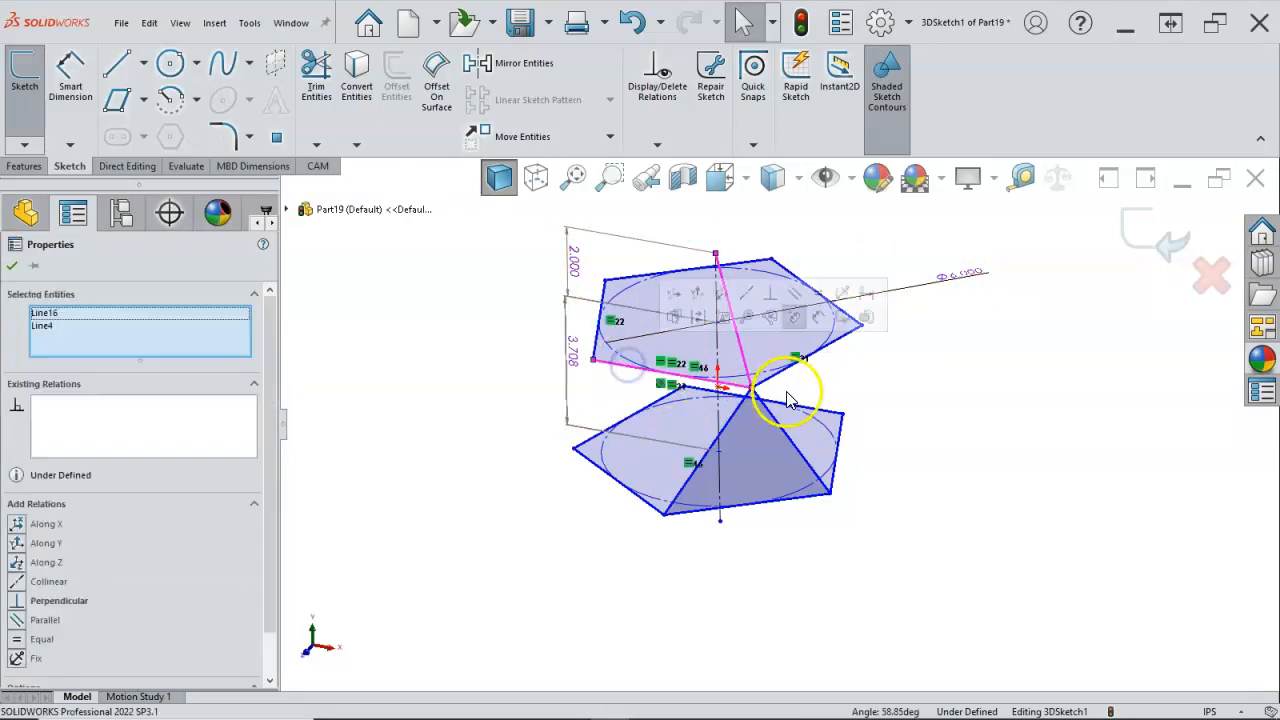
pyautogui.click(820, 303)
pyautogui.click(924, 417)
pyautogui.moveTo(926, 417)
pyautogui.mouseDown(button='middle')
pyautogui.moveTo(929, 346)
pyautogui.moveTo(946, 387)
pyautogui.mouseUp(button='middle')
pyautogui.press('Escape')
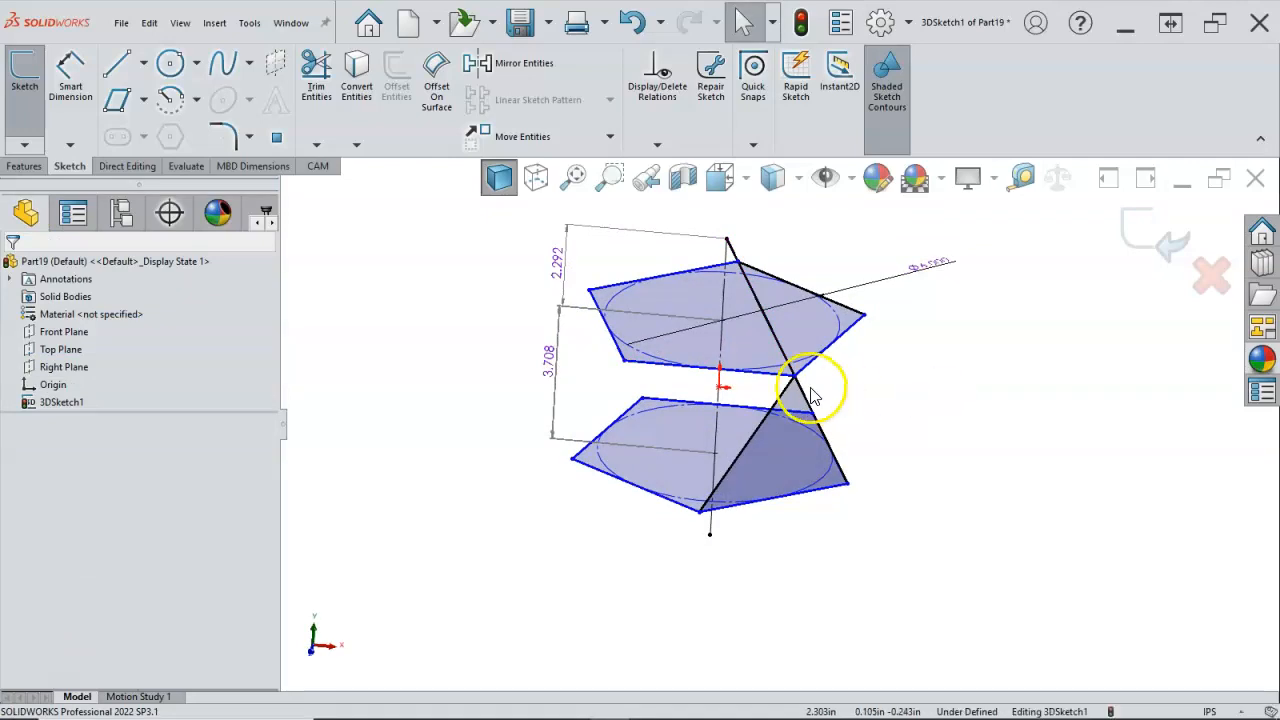
# Step: Examine the corner points of the upper and lower pentagons and the lower pentagon's front edge
pyautogui.moveTo(883, 392)
pyautogui.mouseDown(button='middle')
pyautogui.moveTo(907, 398)
pyautogui.moveTo(894, 423)
pyautogui.mouseUp(button='middle')
pyautogui.click(788, 360)
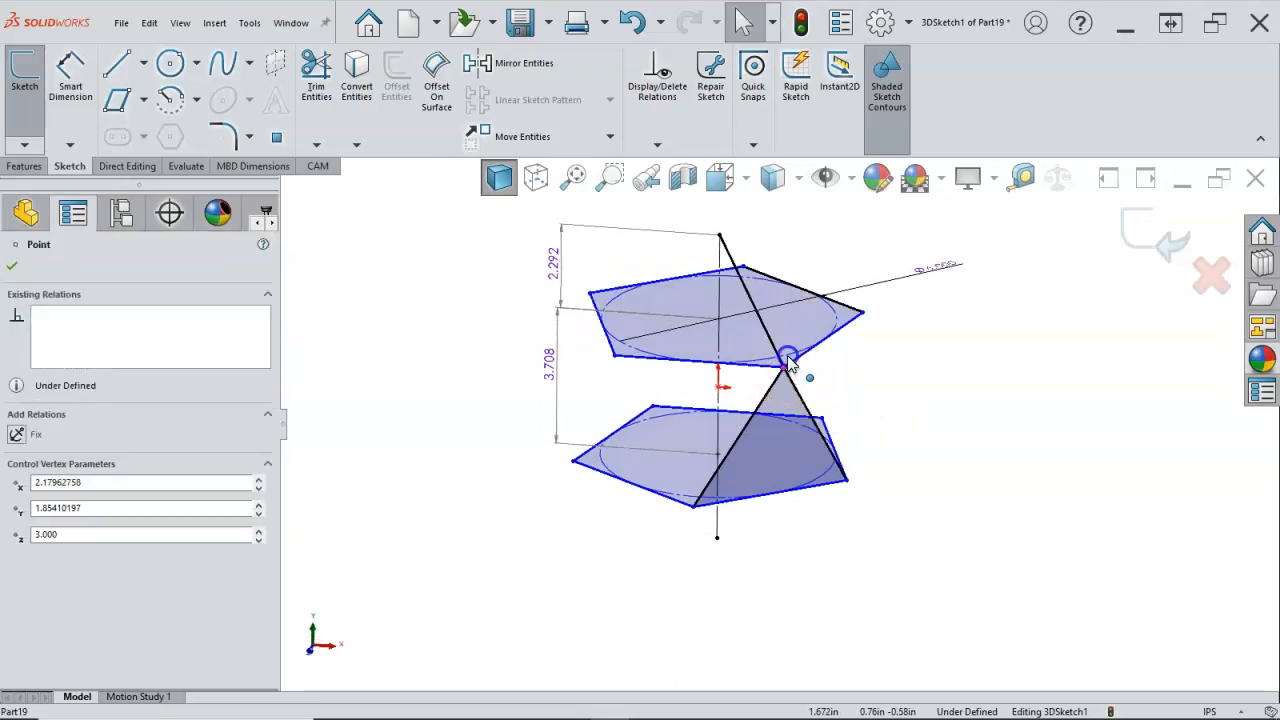
pyautogui.click(862, 312)
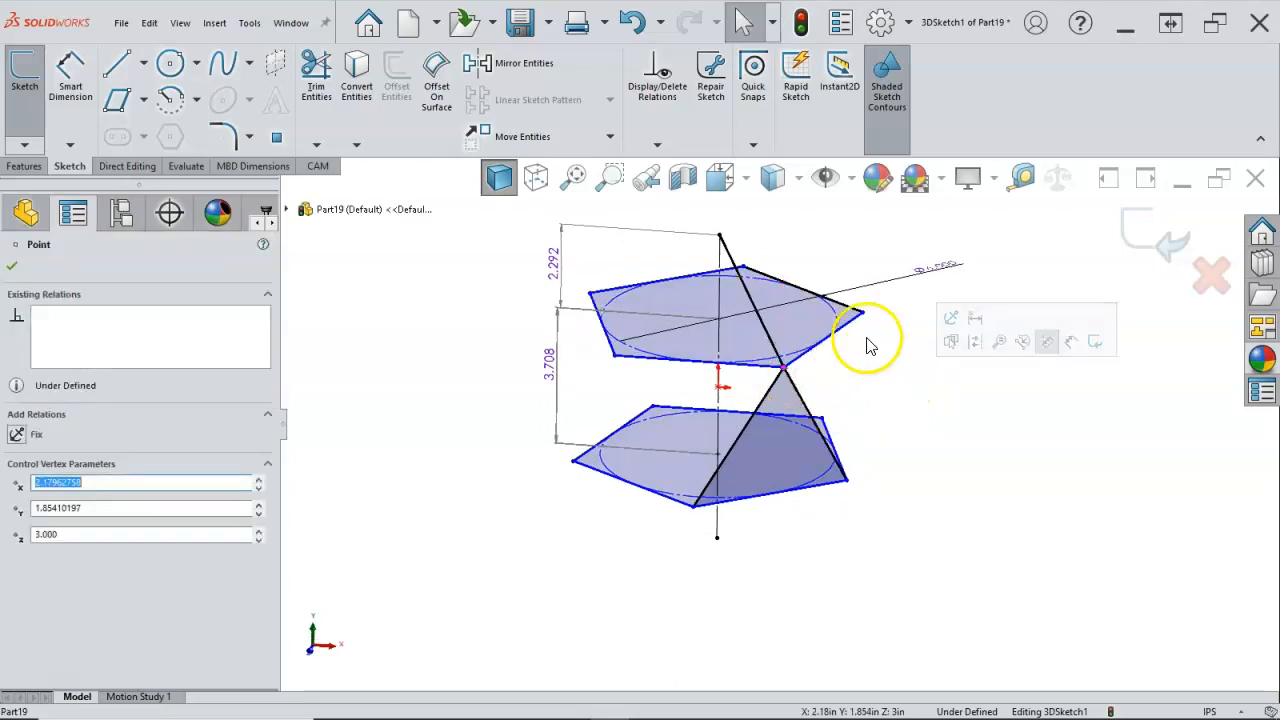
pyautogui.click(567, 297)
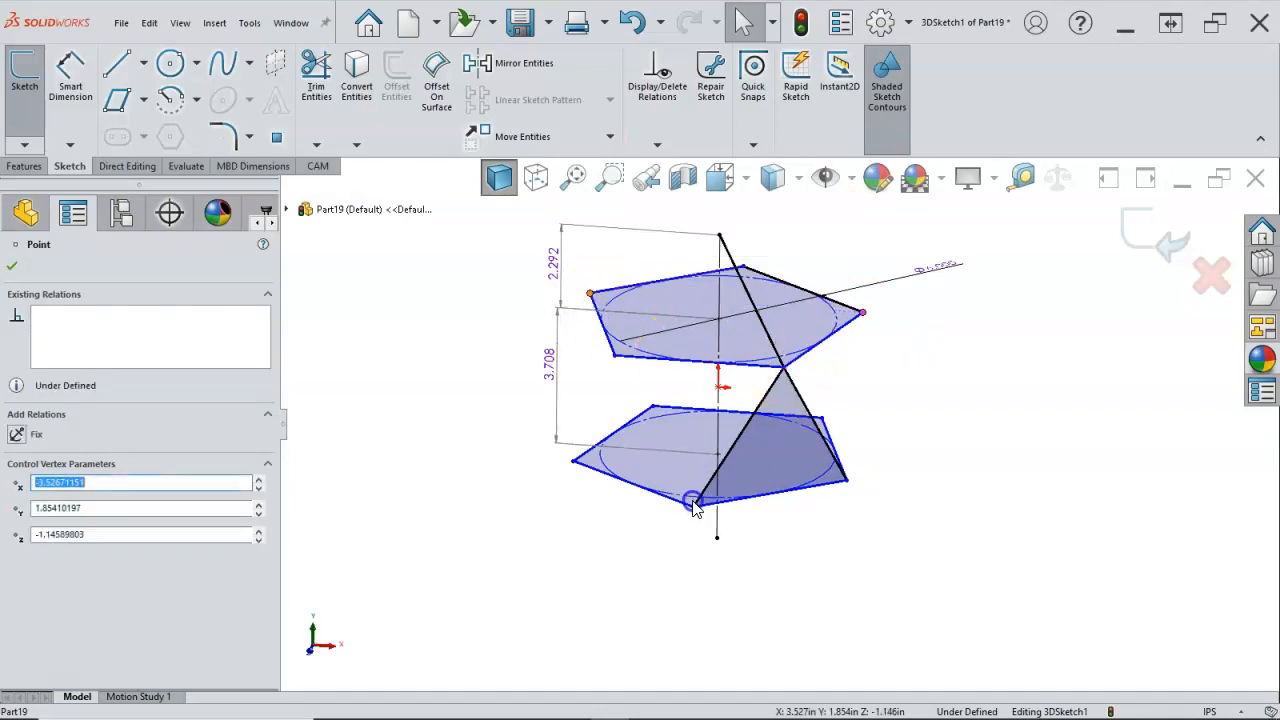
pyautogui.click(808, 487)
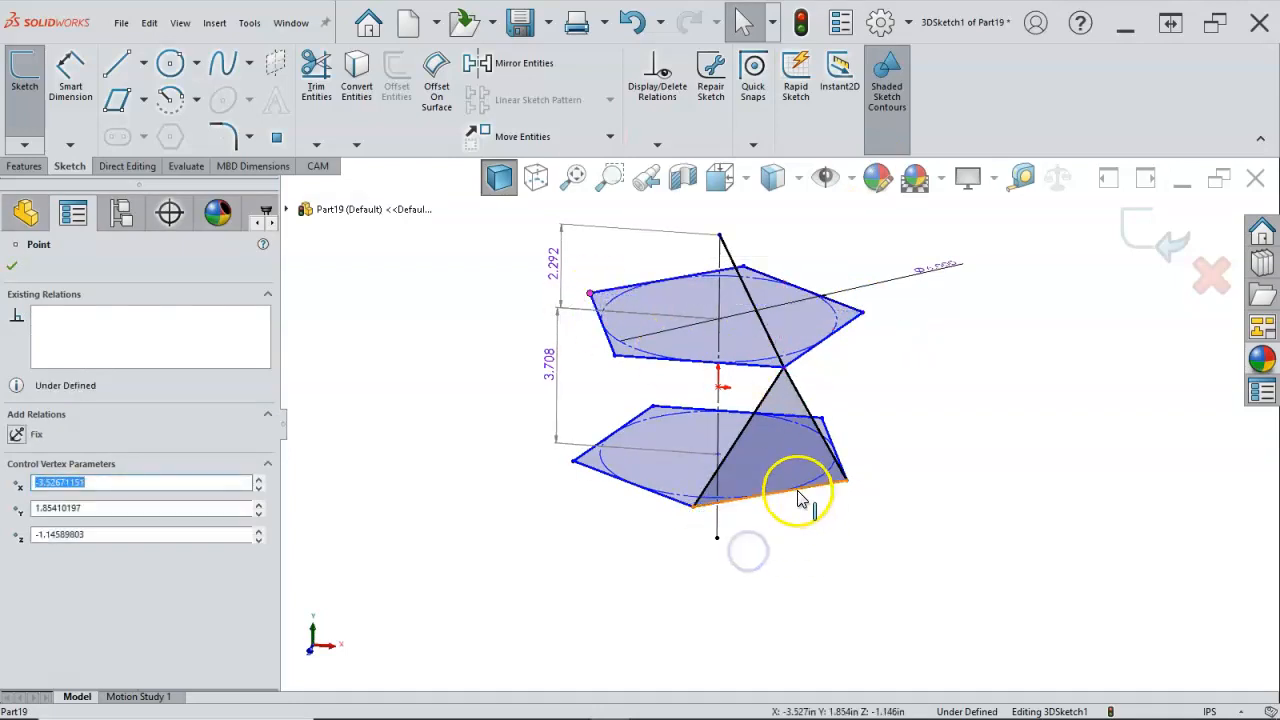
pyautogui.click(571, 461)
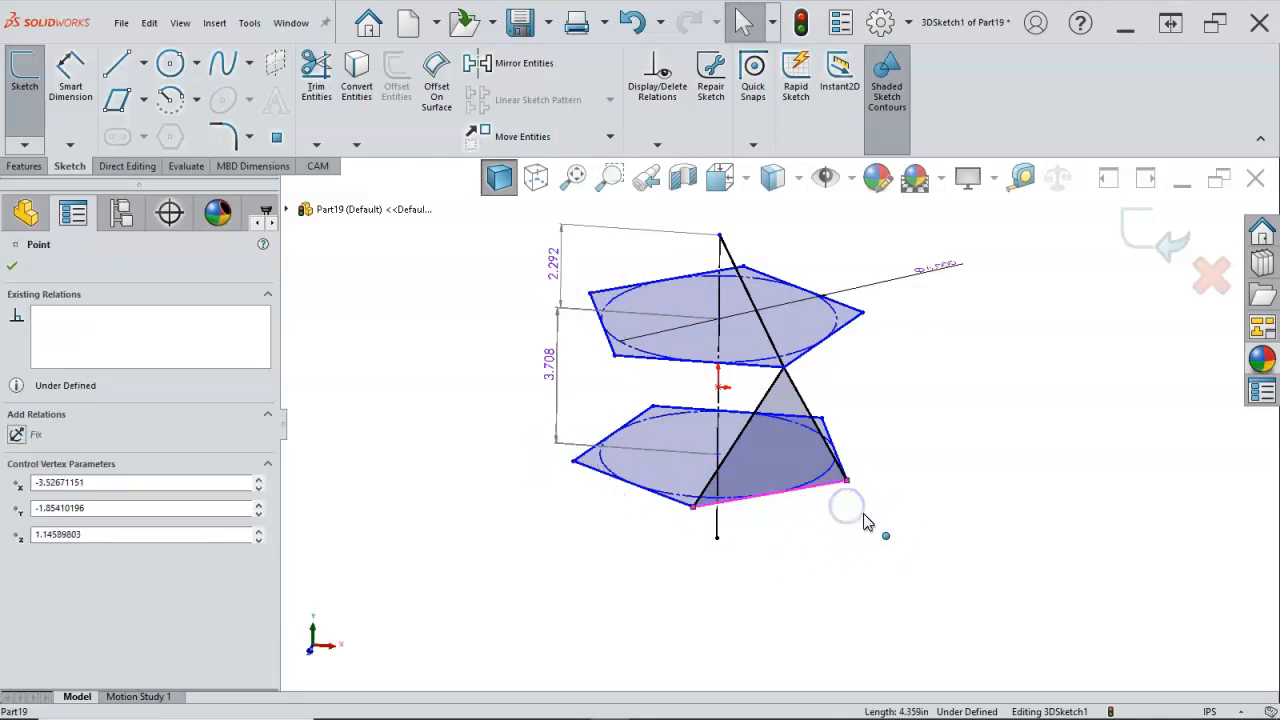
pyautogui.press('Escape')
# Step: Sketch a line from the lower endpoint of the vertical centreline to the lower pentagon's front corner
pyautogui.press('l')
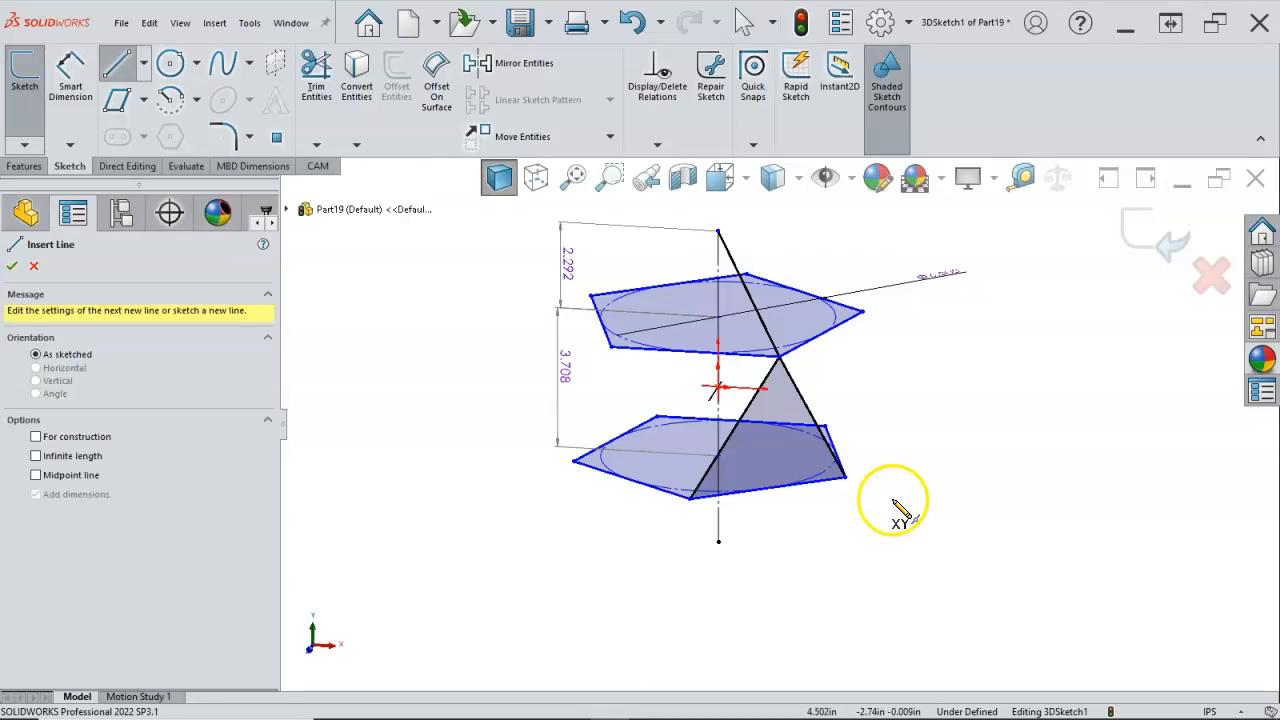
pyautogui.moveTo(749, 537)
pyautogui.mouseDown(button='middle')
pyautogui.moveTo(771, 529)
pyautogui.moveTo(763, 545)
pyautogui.mouseUp(button='middle')
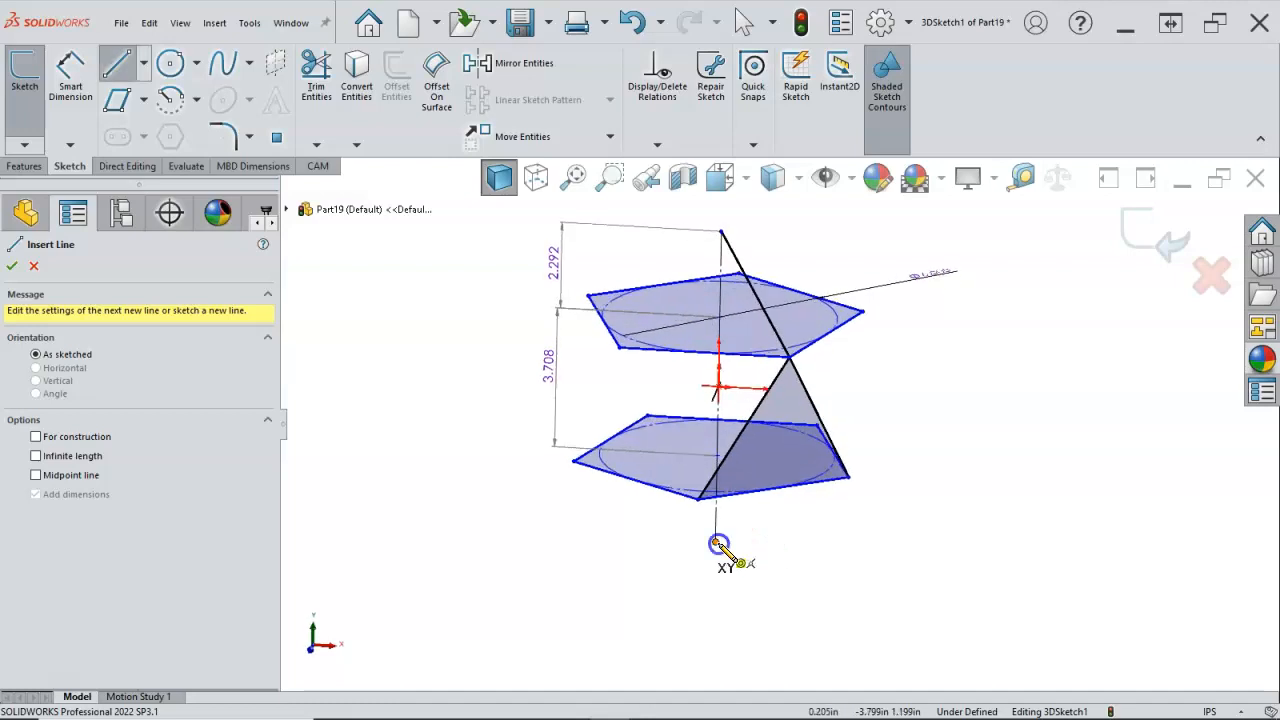
pyautogui.click(718, 543)
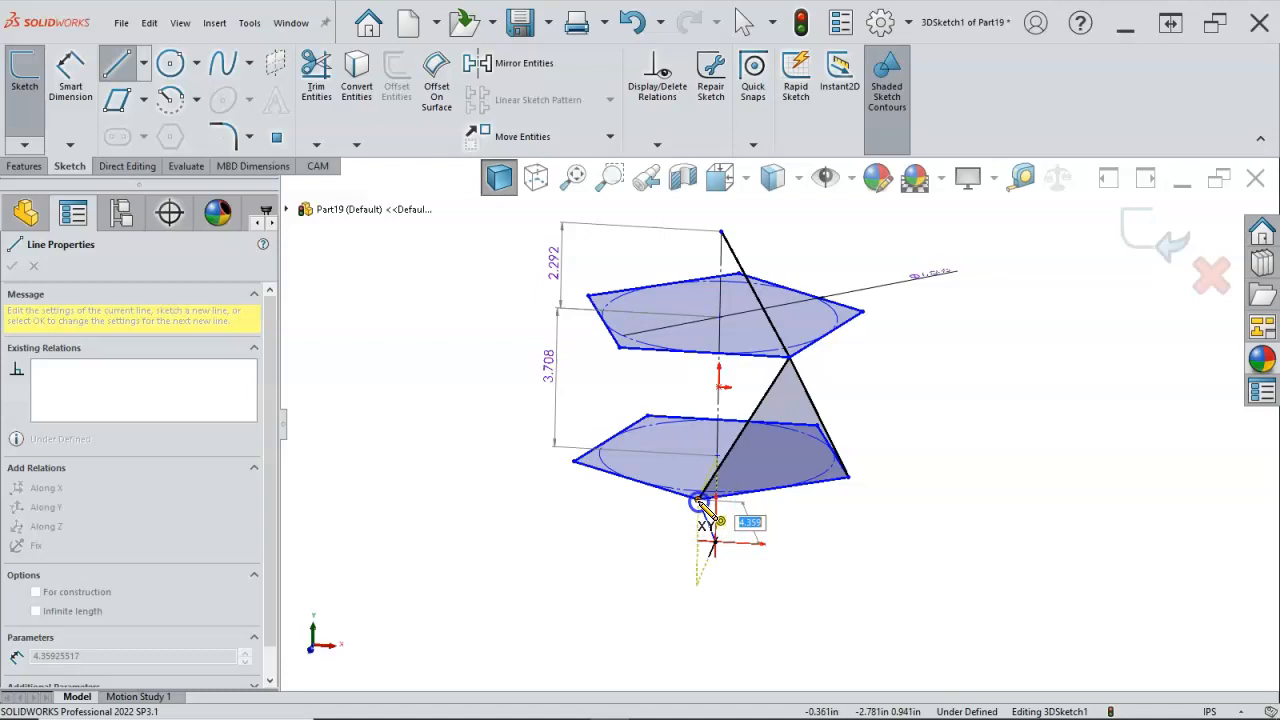
pyautogui.click(703, 506)
pyautogui.rightClick(852, 568)
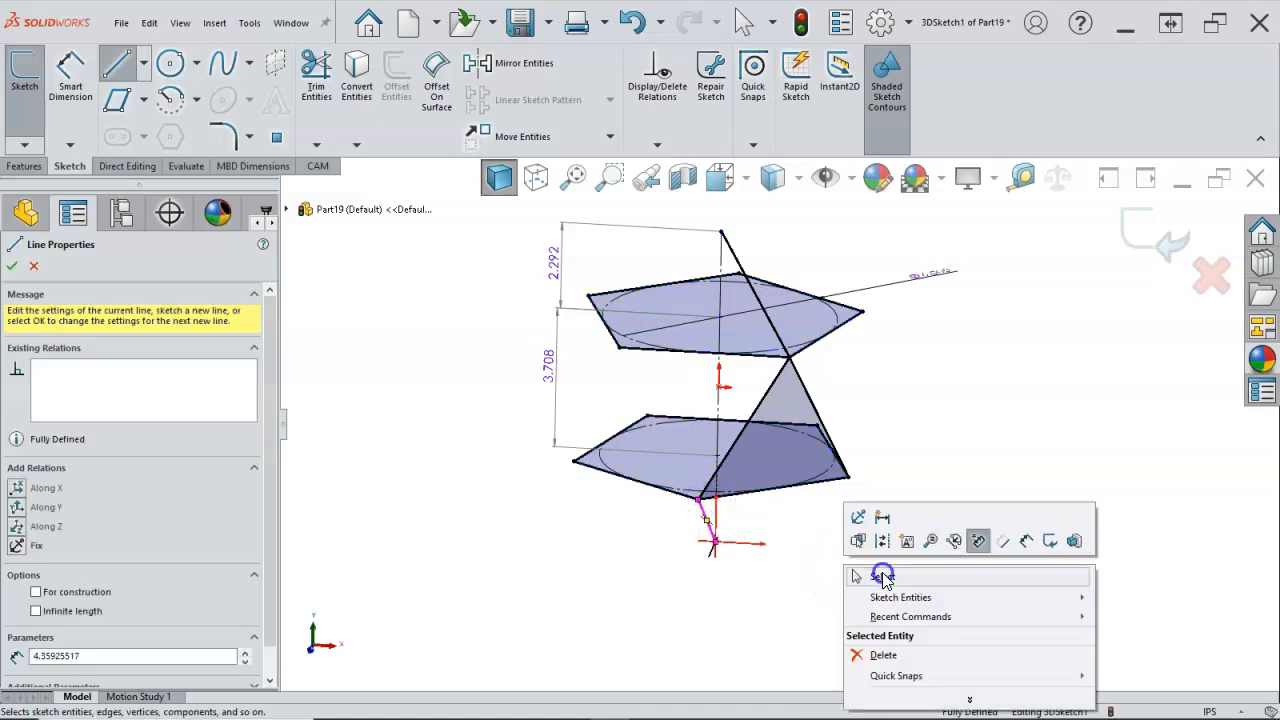
pyautogui.click(884, 573)
# Step: Exit the finished 3D sketch and clear the selection
pyautogui.moveTo(838, 563)
pyautogui.mouseDown(button='middle')
pyautogui.moveTo(909, 543)
pyautogui.moveTo(865, 590)
pyautogui.mouseUp(button='middle')
pyautogui.scroll(1, 865, 590)
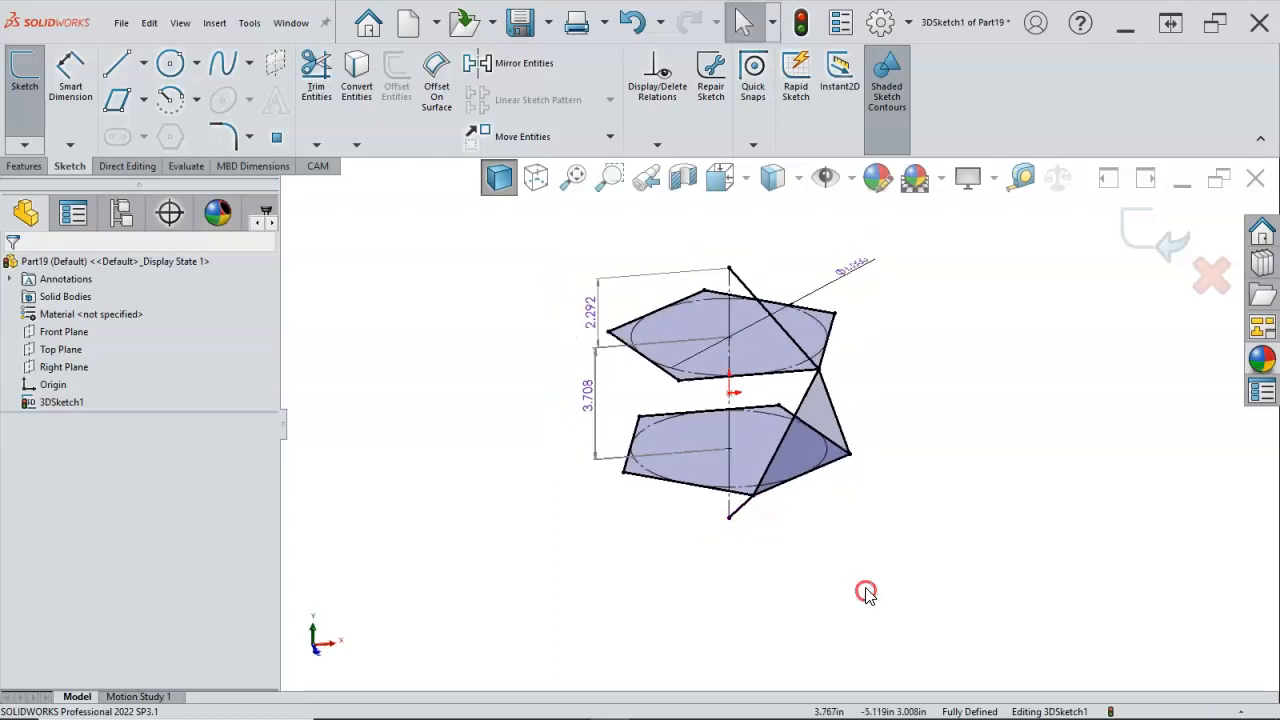
pyautogui.scroll(-2, 876, 443)
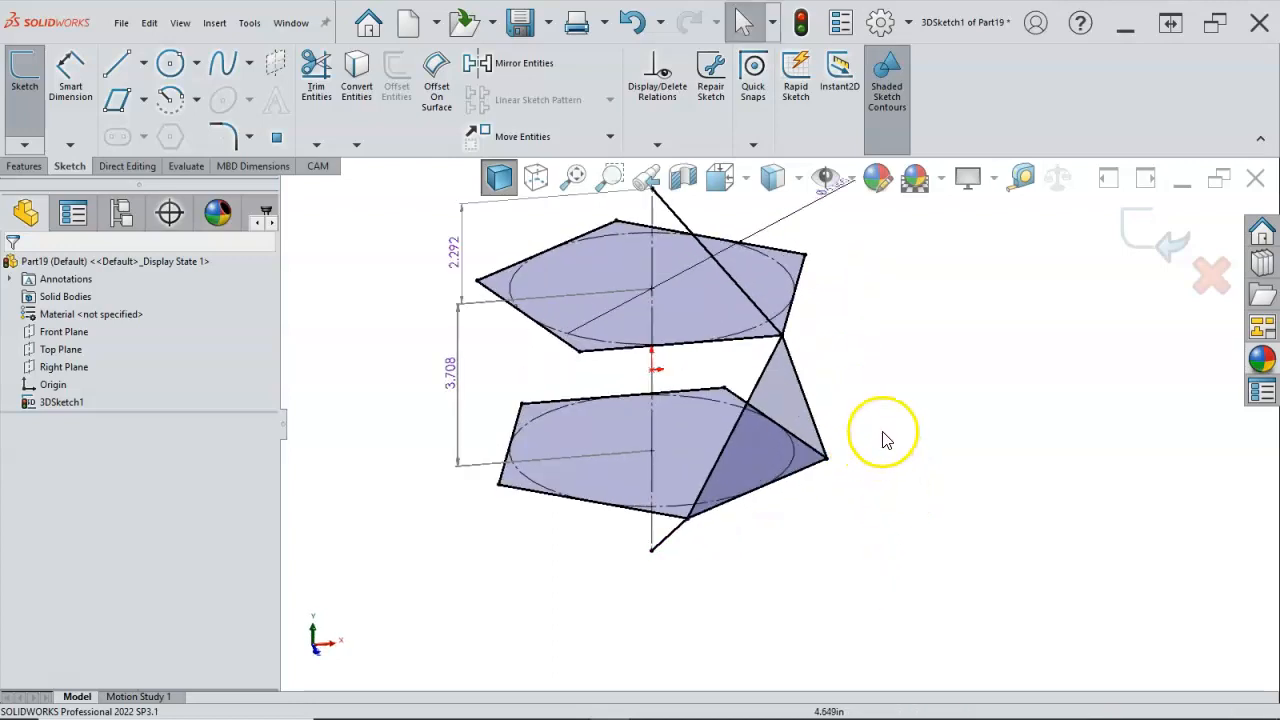
pyautogui.click(1168, 246)
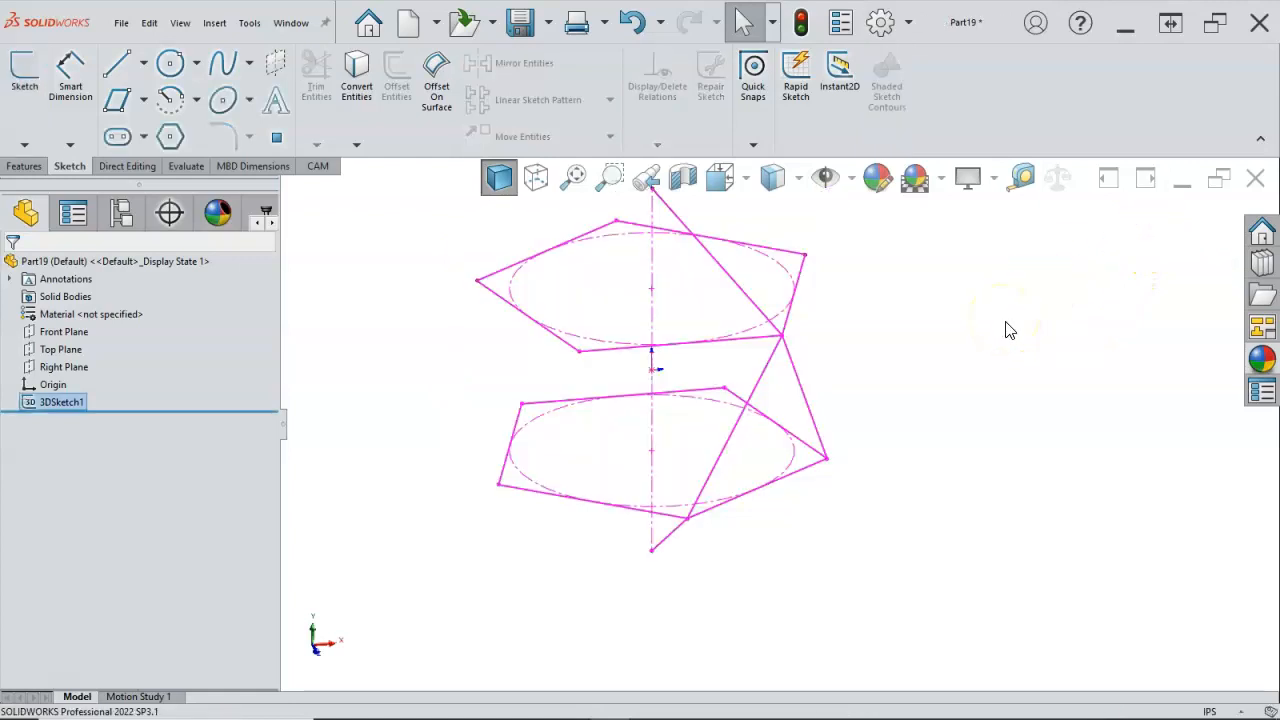
pyautogui.click(1004, 346)
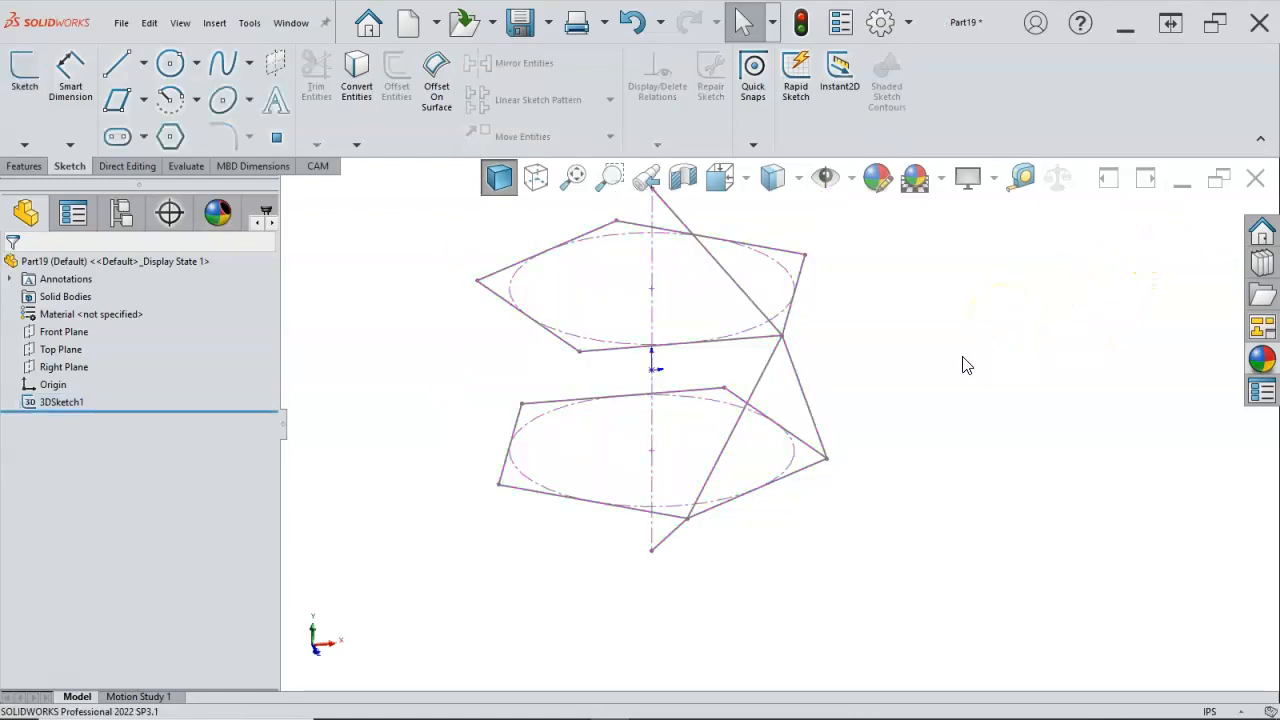
pyautogui.moveTo(965, 365)
pyautogui.mouseDown(button='middle')
pyautogui.moveTo(963, 316)
pyautogui.moveTo(972, 360)
pyautogui.mouseUp(button='middle')
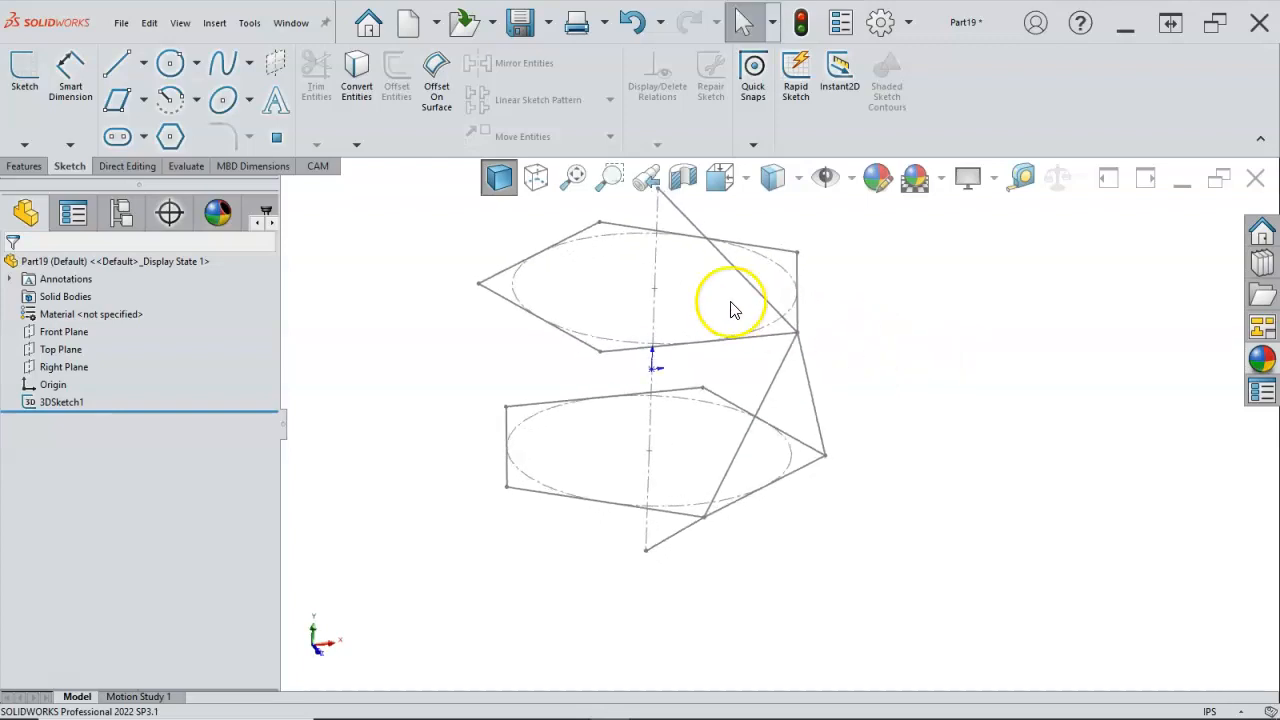
pyautogui.click(25, 166)
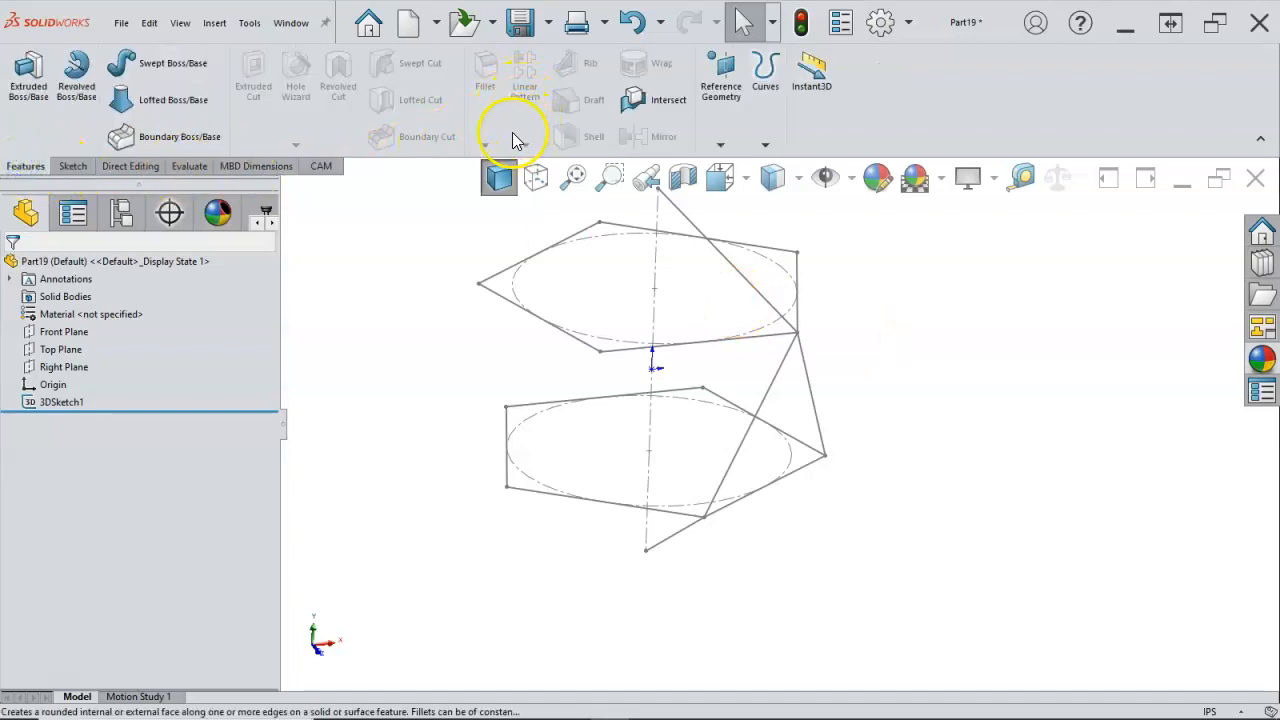
pyautogui.click(437, 228)
pyautogui.moveTo(455, 275)
pyautogui.mouseDown(button='middle')
pyautogui.moveTo(477, 243)
pyautogui.moveTo(475, 255)
pyautogui.mouseUp(button='middle')
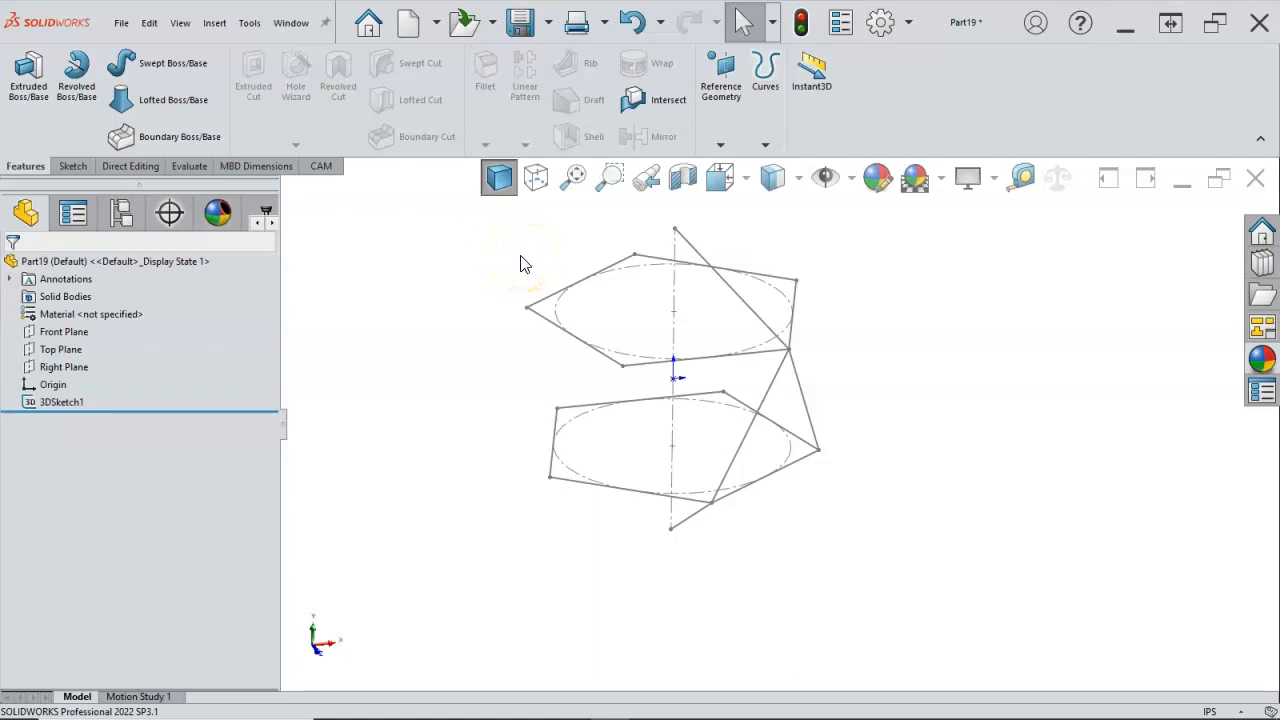
pyautogui.click(481, 281)
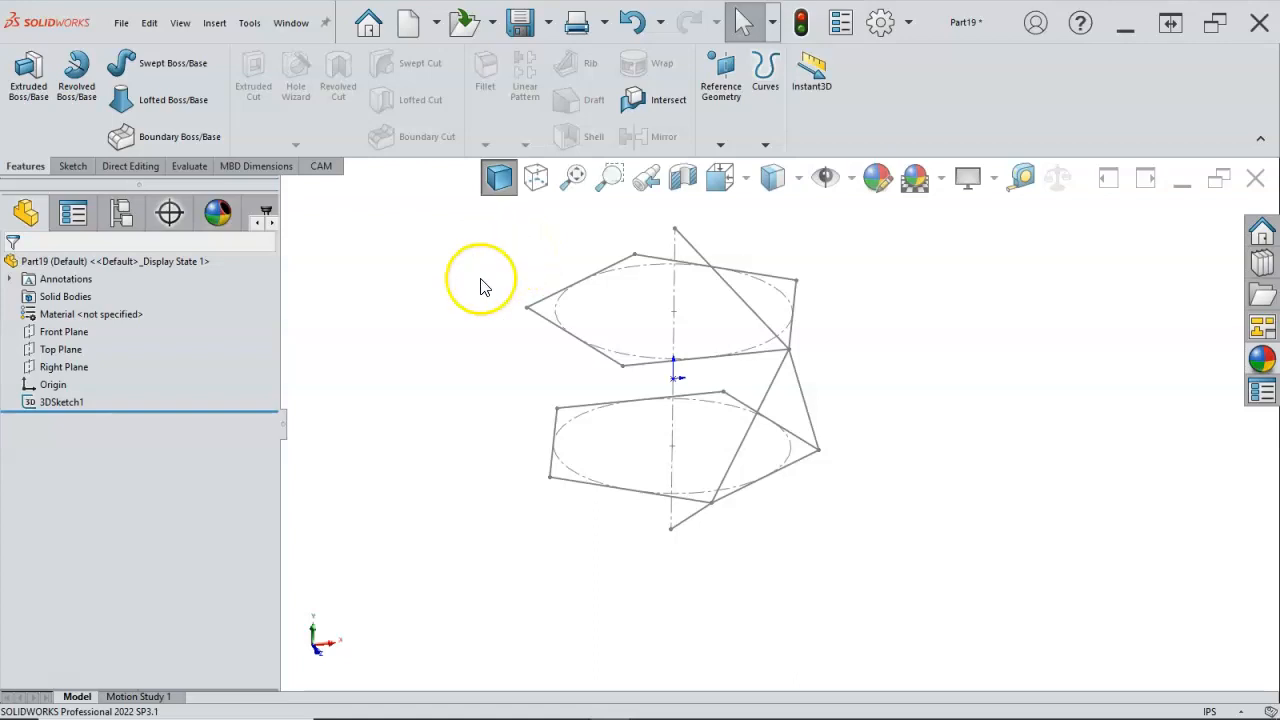
# Step: Turn on the display of the 3D sketch planes and hide them again
pyautogui.click(852, 178)
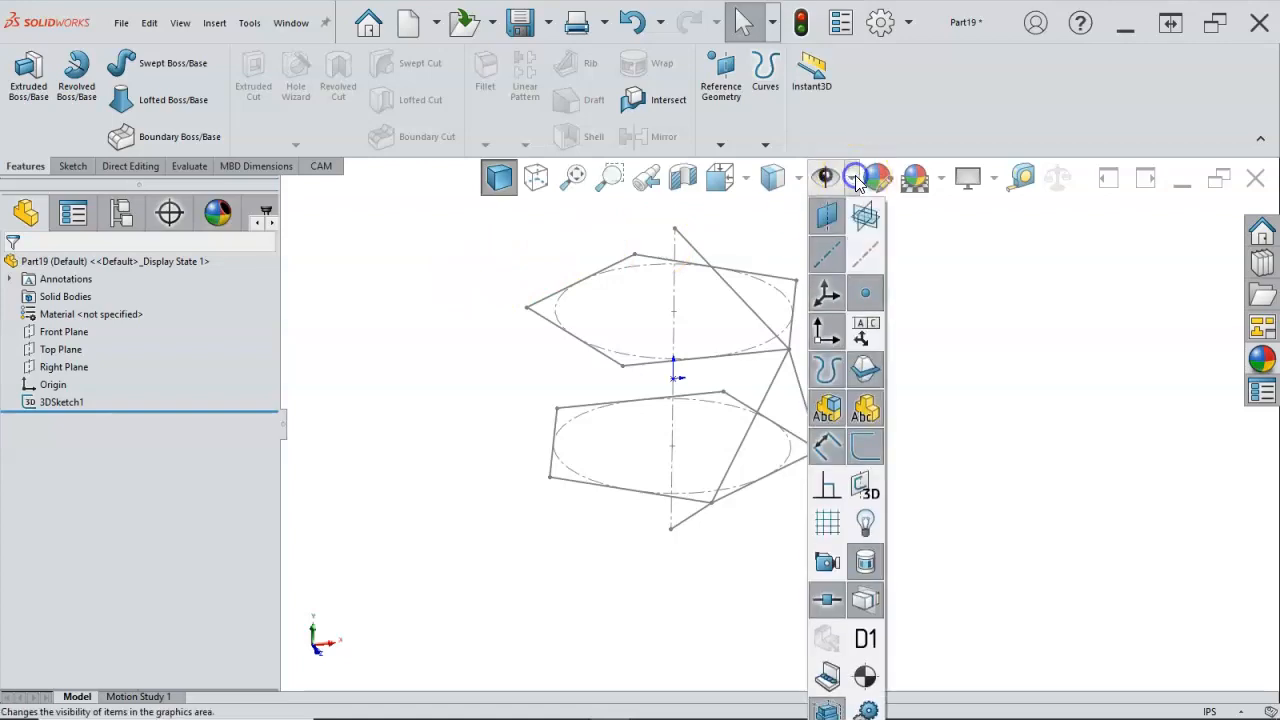
pyautogui.click(866, 486)
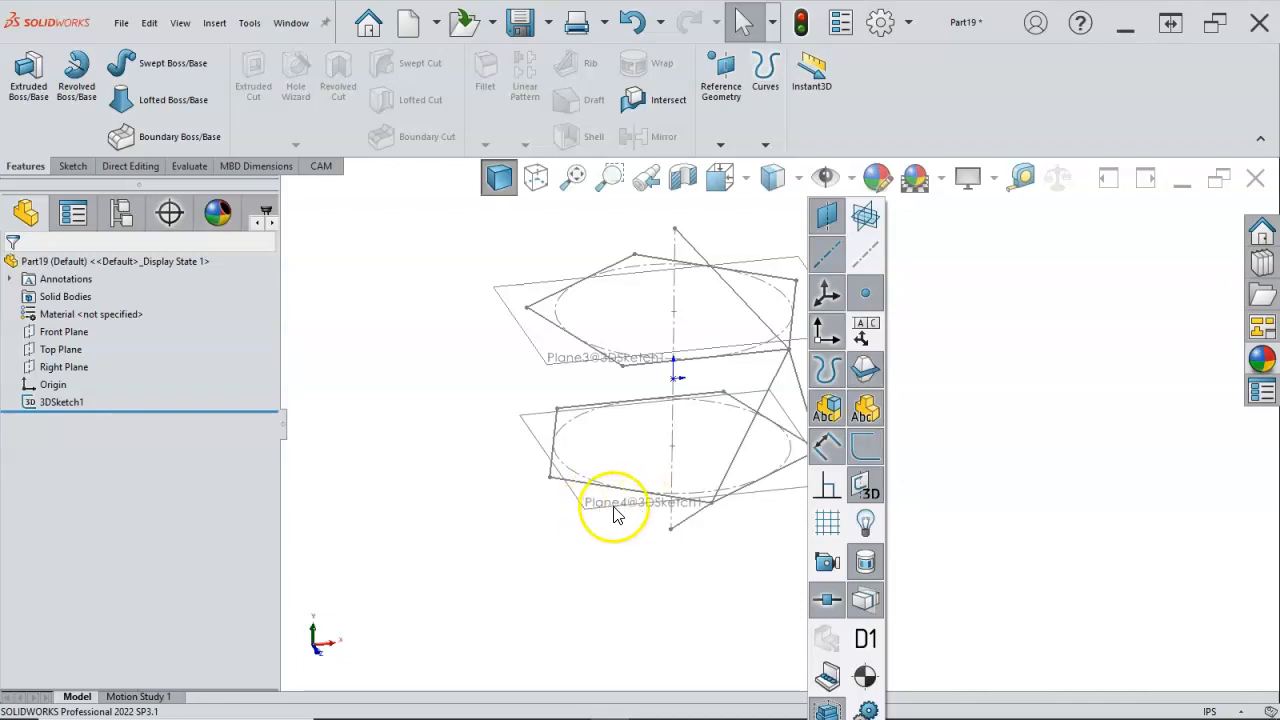
pyautogui.click(865, 486)
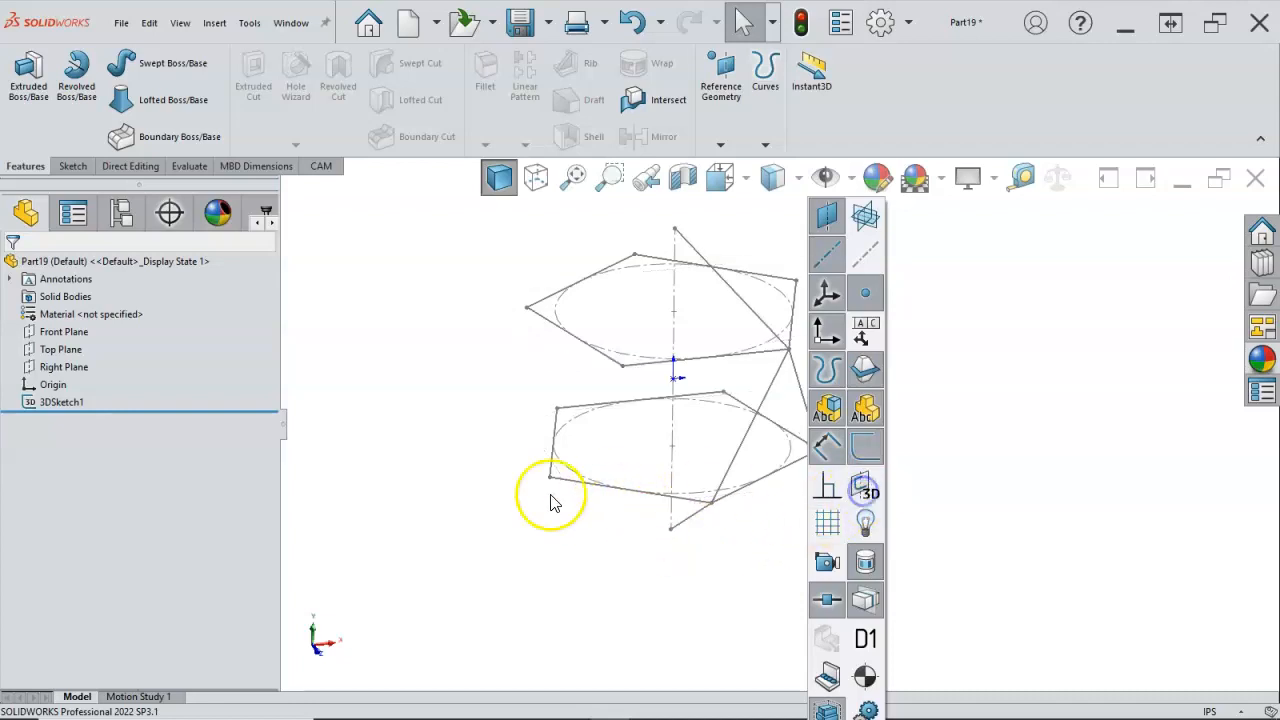
# Step: Create a reference plane through the upper pentagon's front edge and the upper endpoint of the vertical centreline
pyautogui.click(545, 497)
pyautogui.moveTo(494, 351); pyautogui.dragTo(488, 347, button='middle')
pyautogui.click(716, 146)
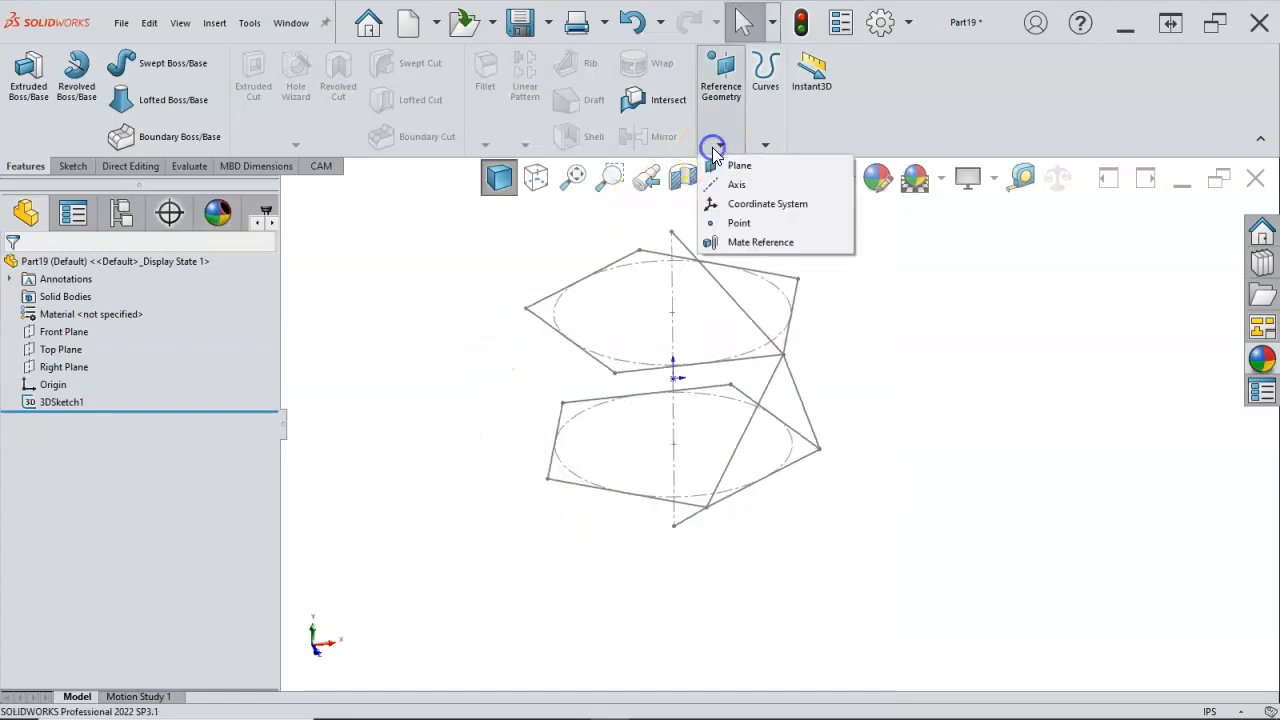
pyautogui.click(745, 165)
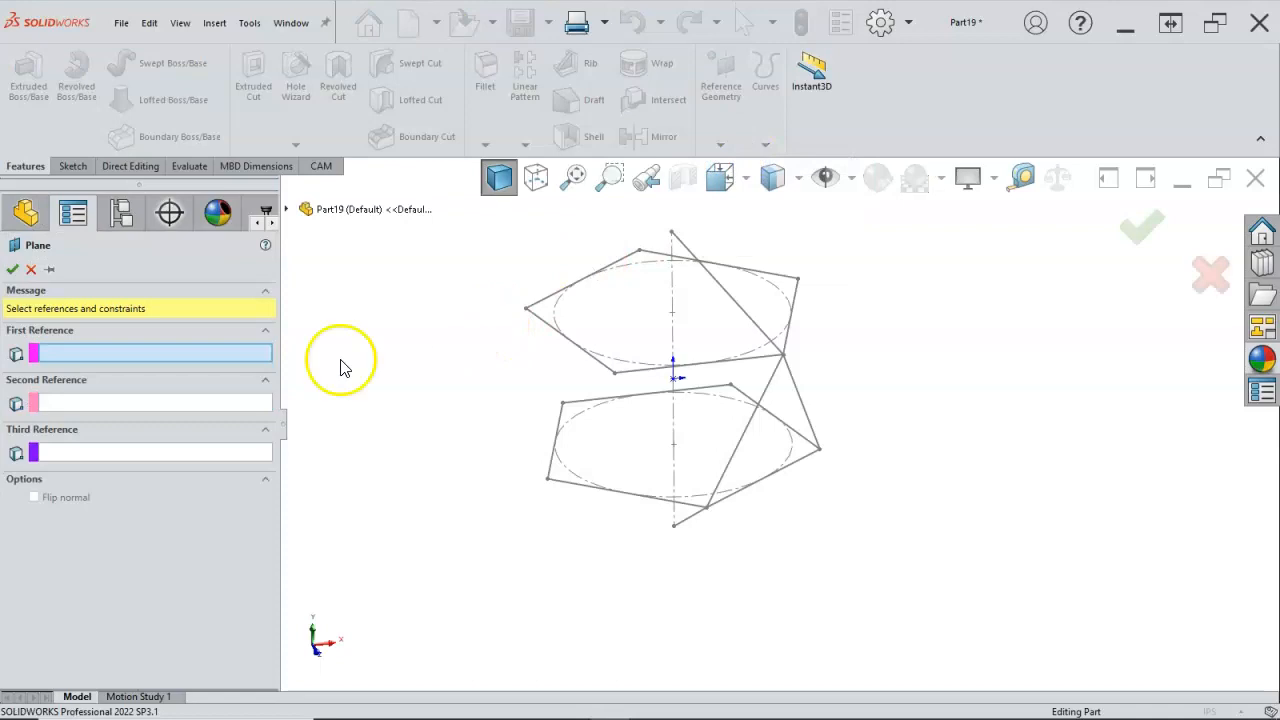
pyautogui.click(166, 350)
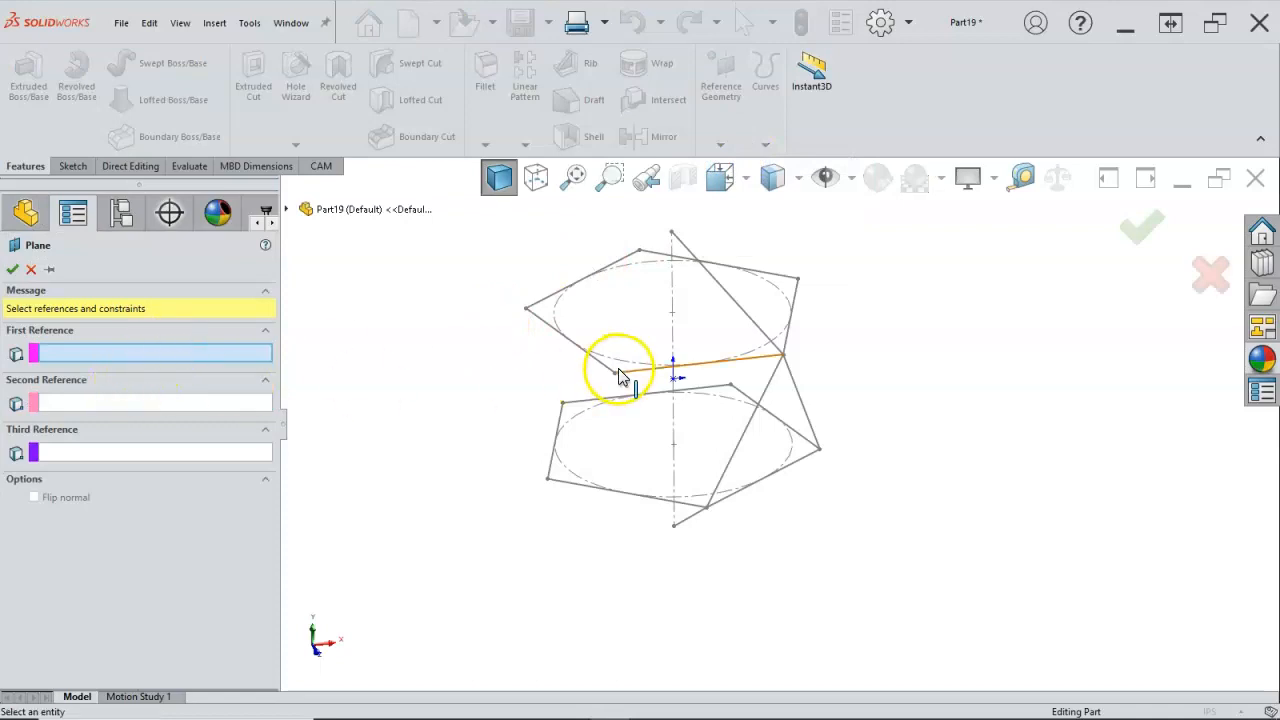
pyautogui.click(706, 370)
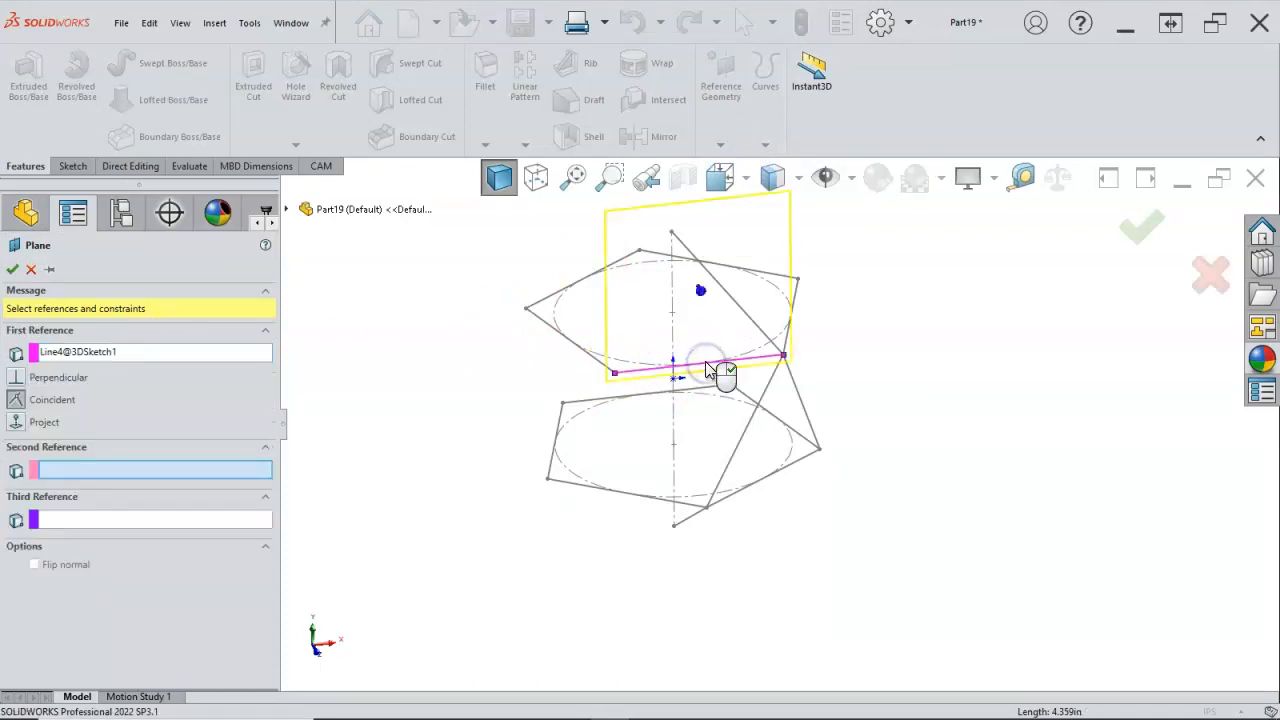
pyautogui.click(672, 234)
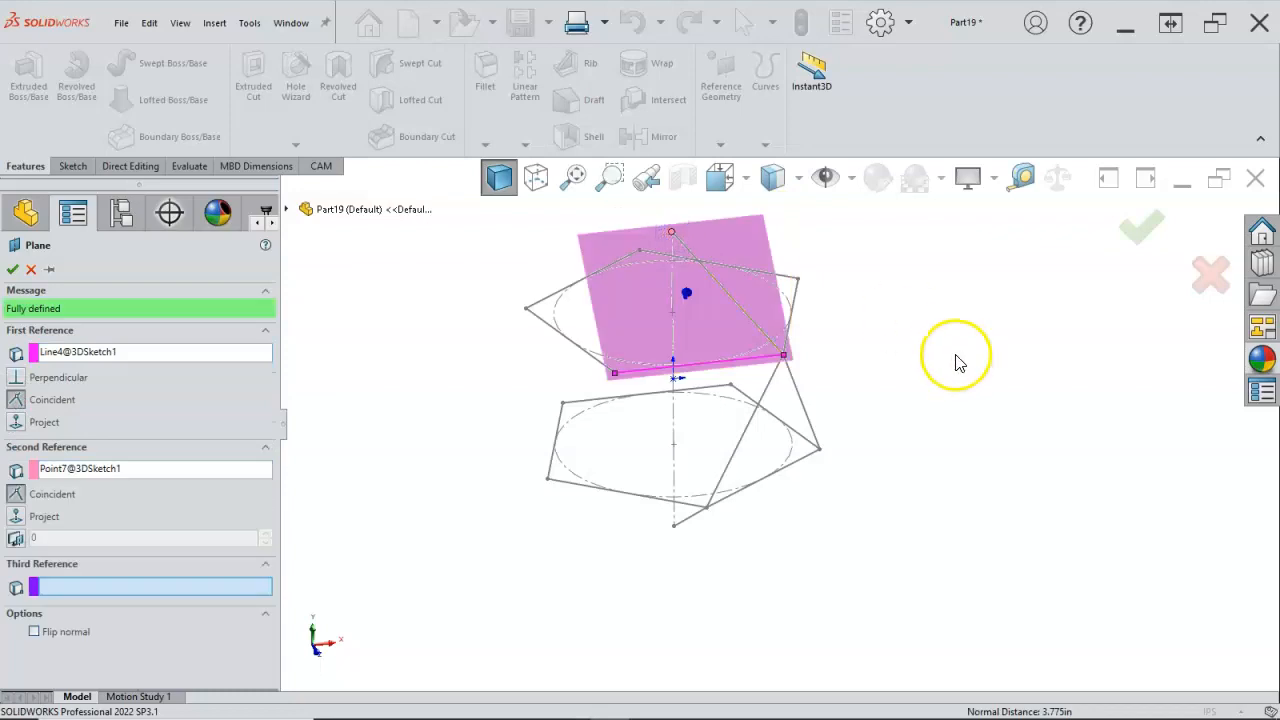
pyautogui.click(12, 270)
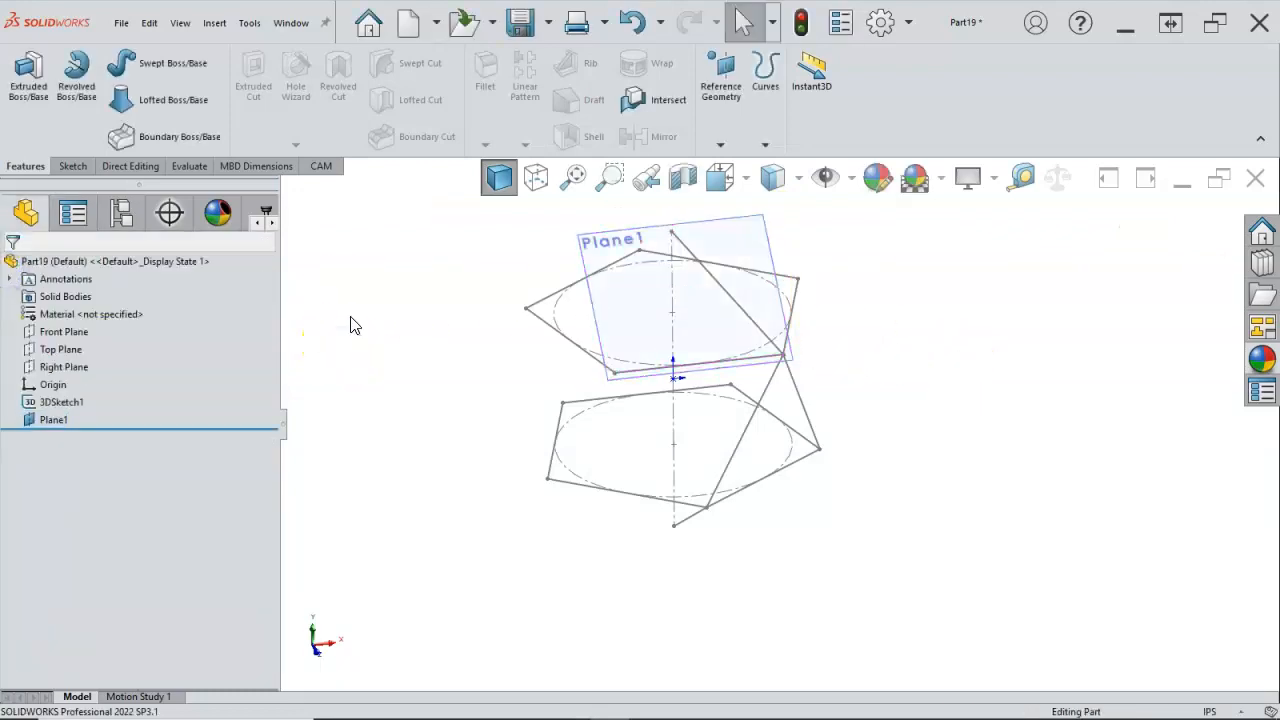
# Step: Start a sketch on the new plane and convert the upper pentagon's front edge and the adjoining apex line into it
pyautogui.rightClick(586, 248)
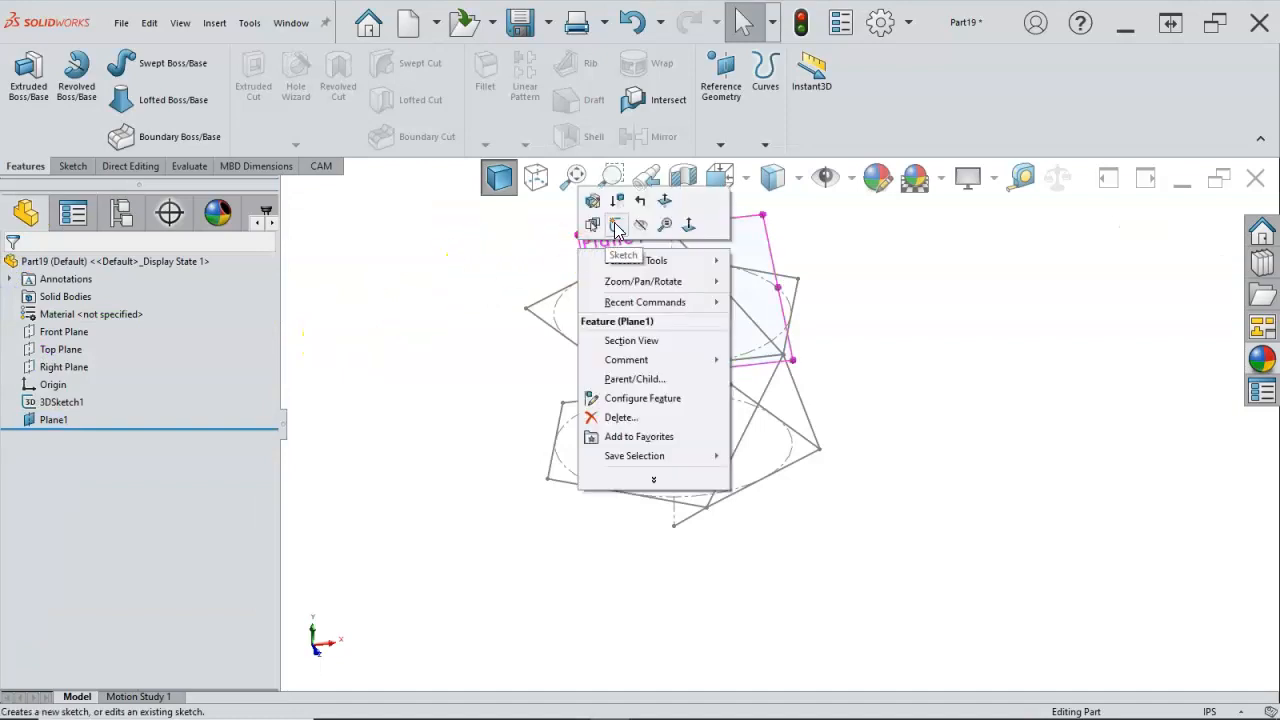
pyautogui.click(616, 226)
pyautogui.moveTo(870, 282)
pyautogui.mouseDown(button='middle')
pyautogui.moveTo(897, 266)
pyautogui.moveTo(920, 317)
pyautogui.moveTo(886, 323)
pyautogui.moveTo(886, 337)
pyautogui.mouseUp(button='middle')
pyautogui.click(850, 371)
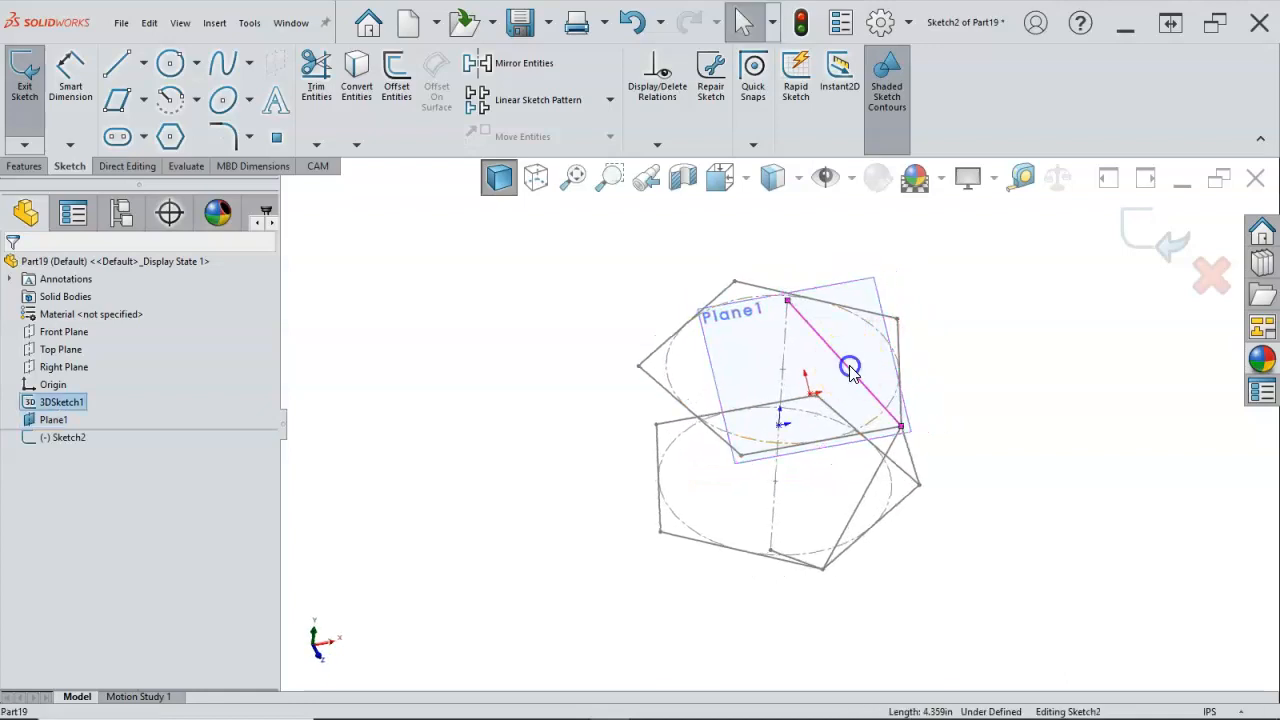
pyautogui.keyDown('ctrl'); pyautogui.click(827, 442); pyautogui.keyUp('ctrl')
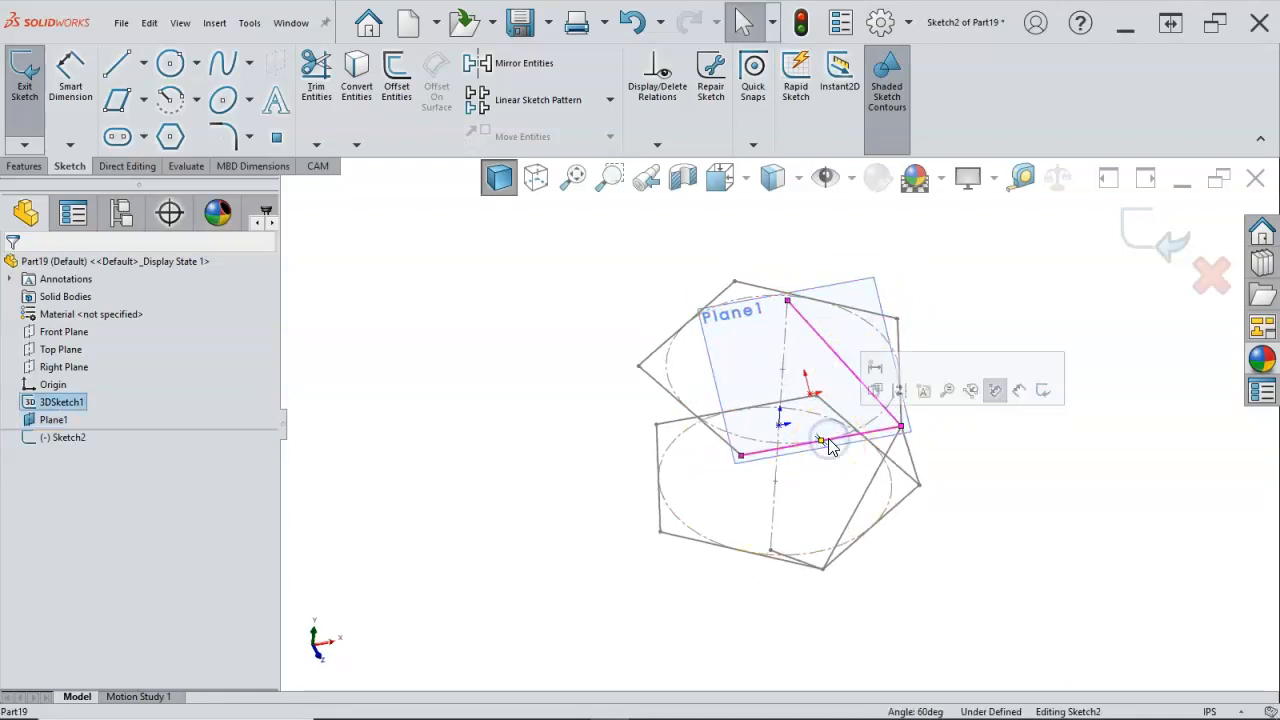
pyautogui.press('s')
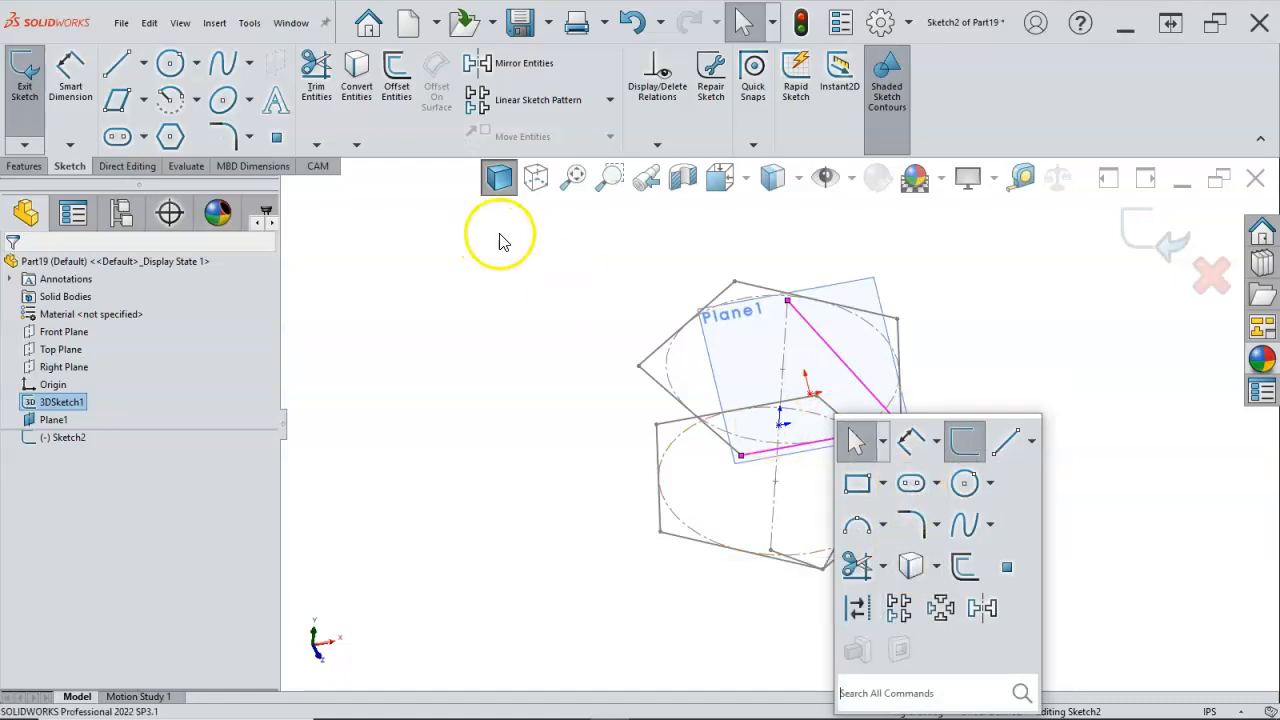
pyautogui.click(909, 566)
# Step: Close the triangle with a line from the apex to the open end of the pentagon edge, and exit the sketch
pyautogui.press('l')
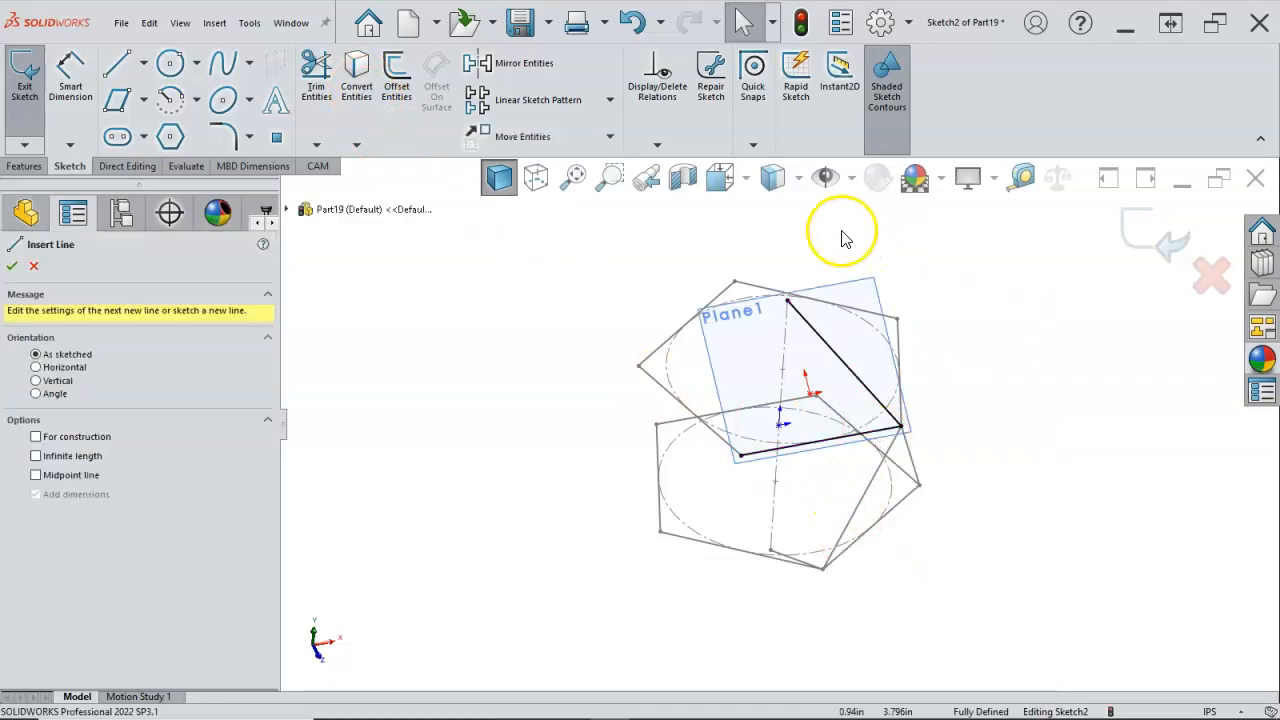
pyautogui.click(788, 299)
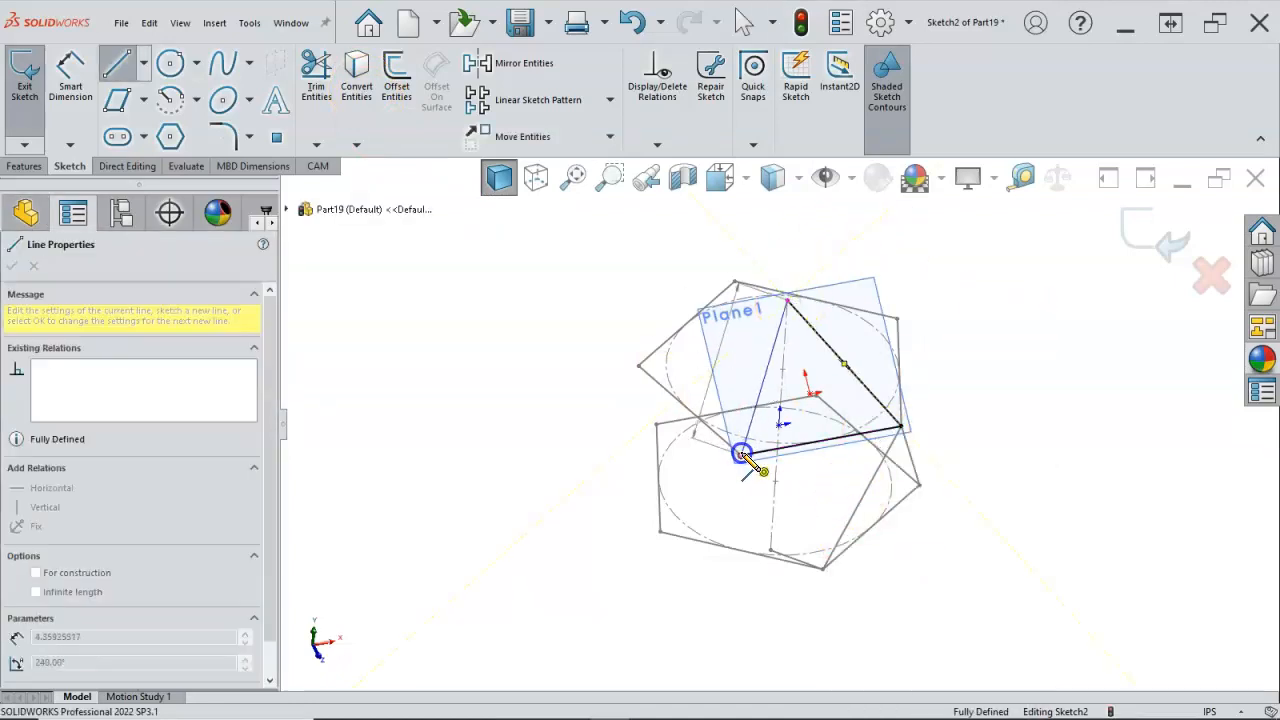
pyautogui.click(741, 455)
pyautogui.rightClick(960, 314)
pyautogui.click(966, 316)
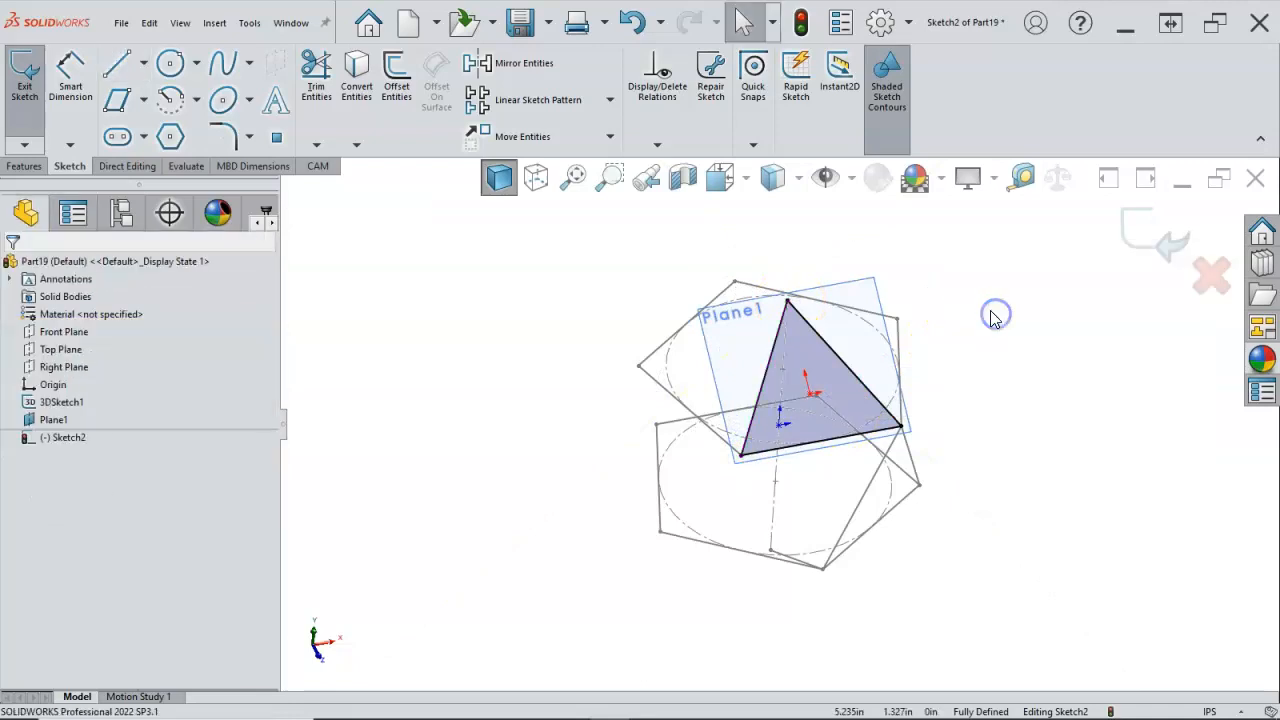
pyautogui.click(1153, 234)
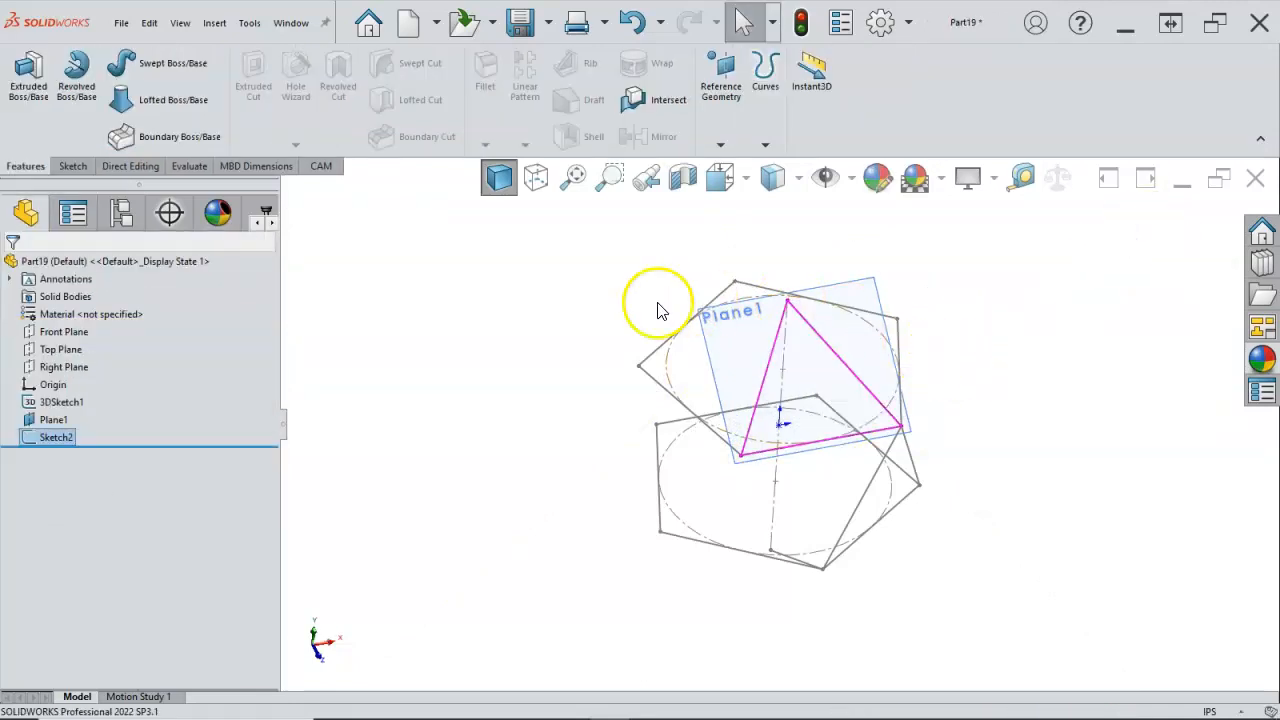
# Step: Create a planar surface from the triangle sketch
pyautogui.moveTo(528, 257)
pyautogui.mouseDown(button='middle')
pyautogui.moveTo(533, 243)
pyautogui.moveTo(535, 268)
pyautogui.mouseUp(button='middle')
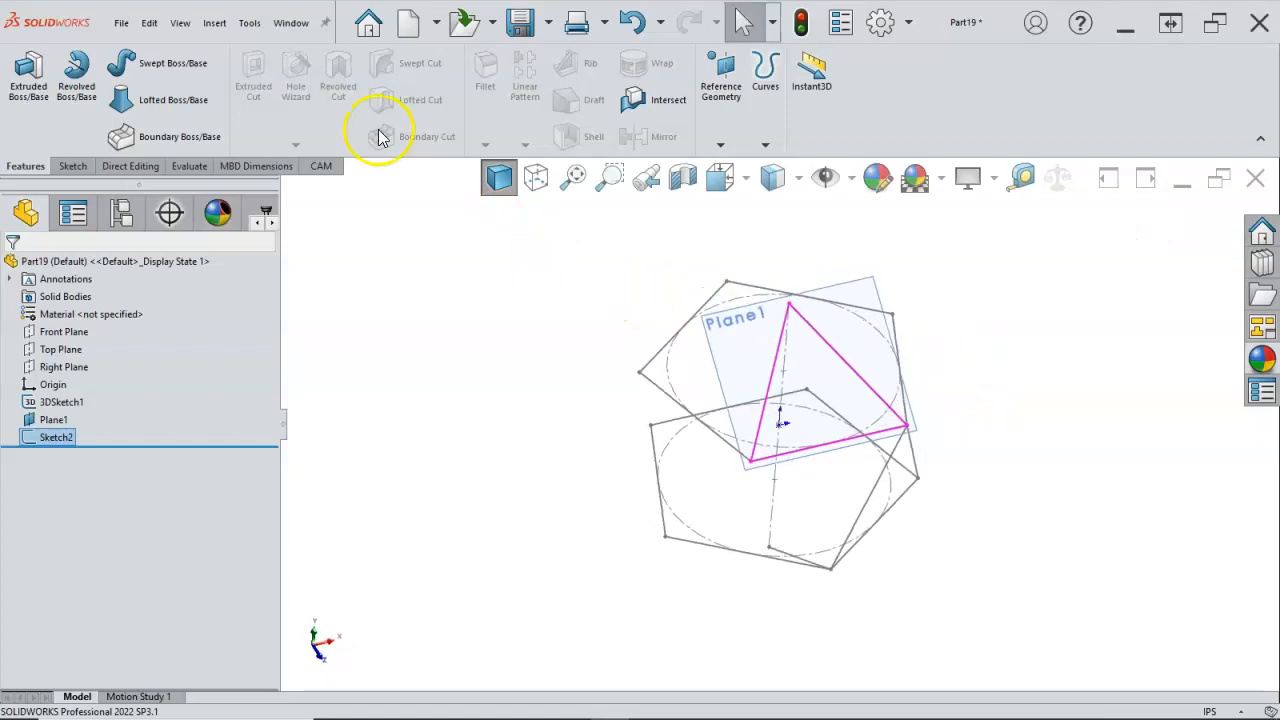
pyautogui.click(218, 23)
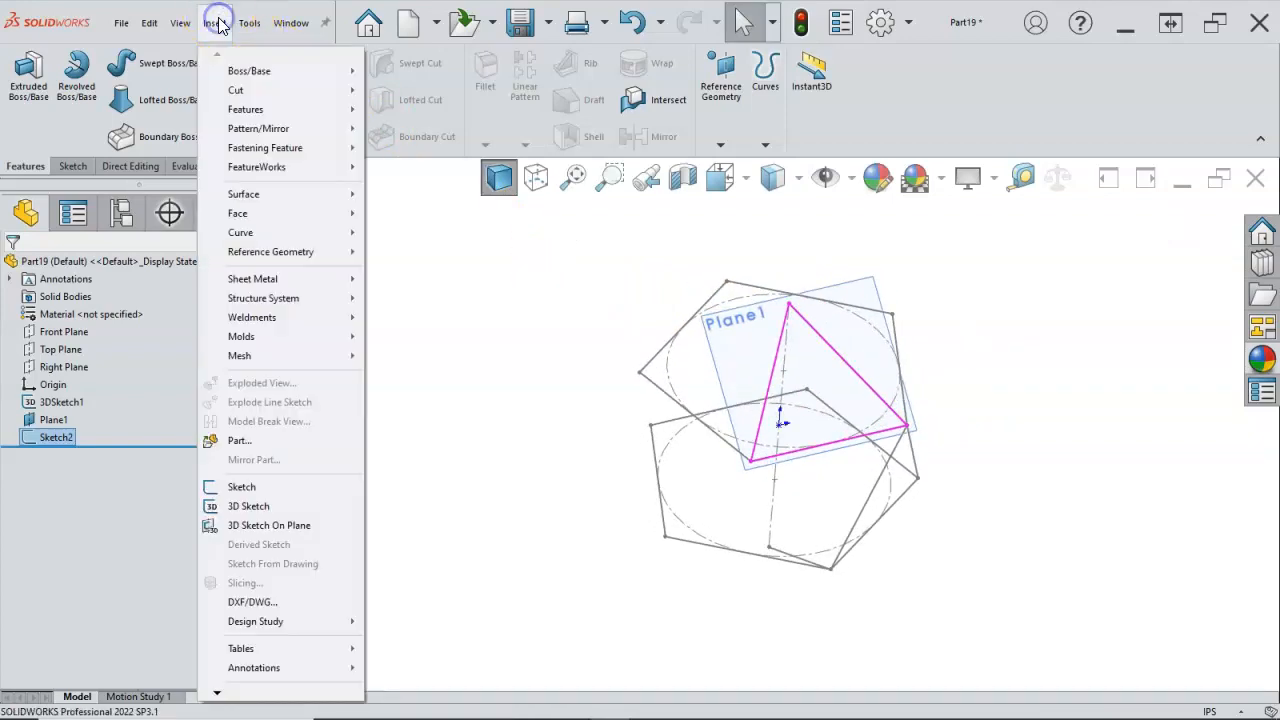
pyautogui.moveTo(250, 194)
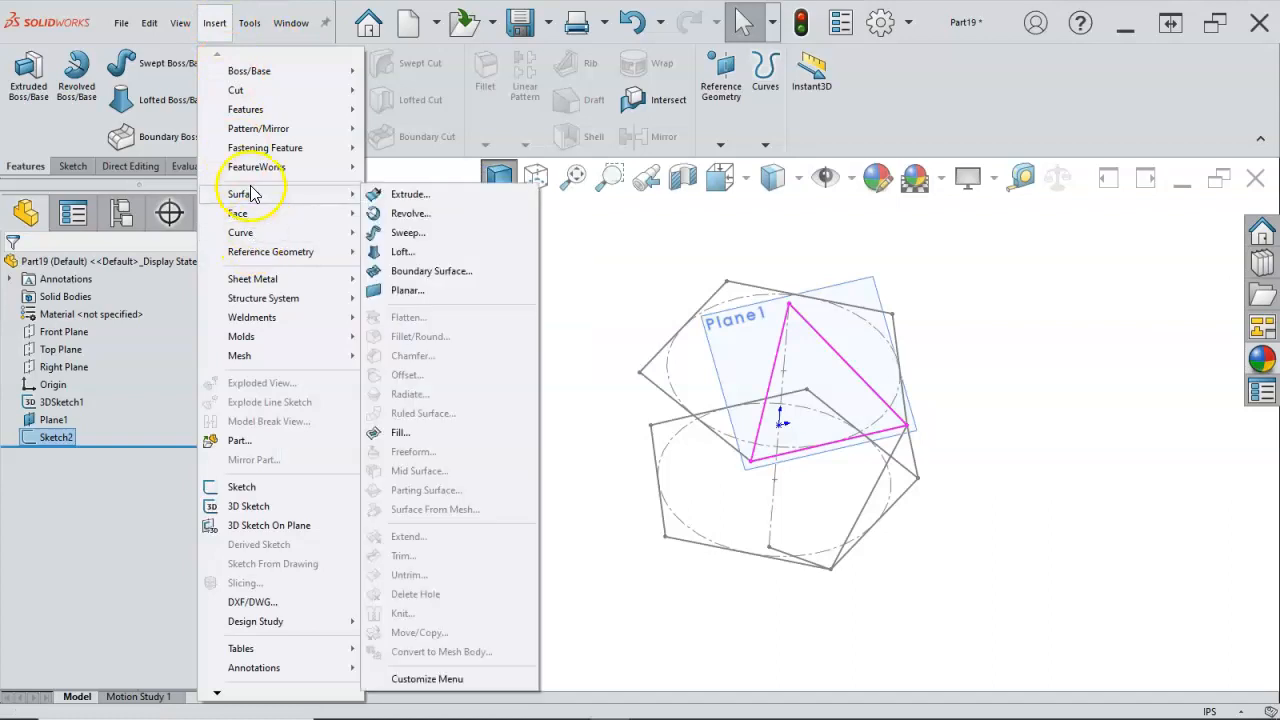
pyautogui.click(416, 292)
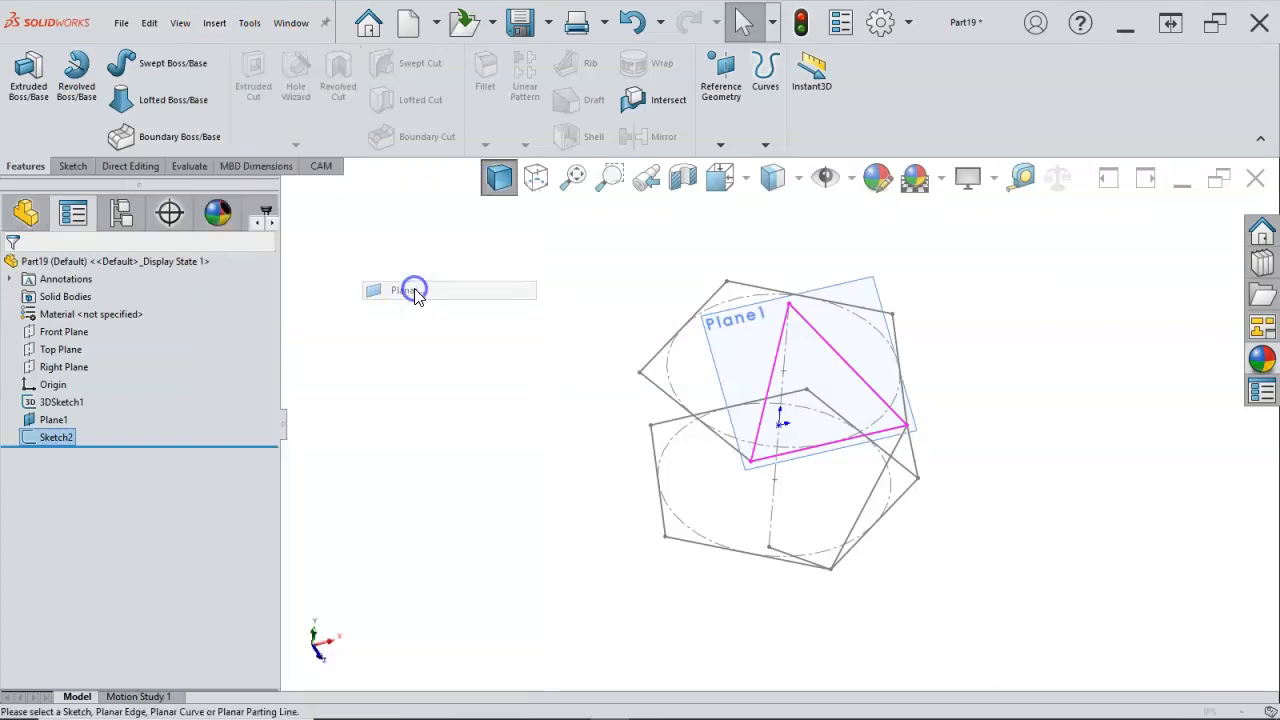
pyautogui.click(13, 267)
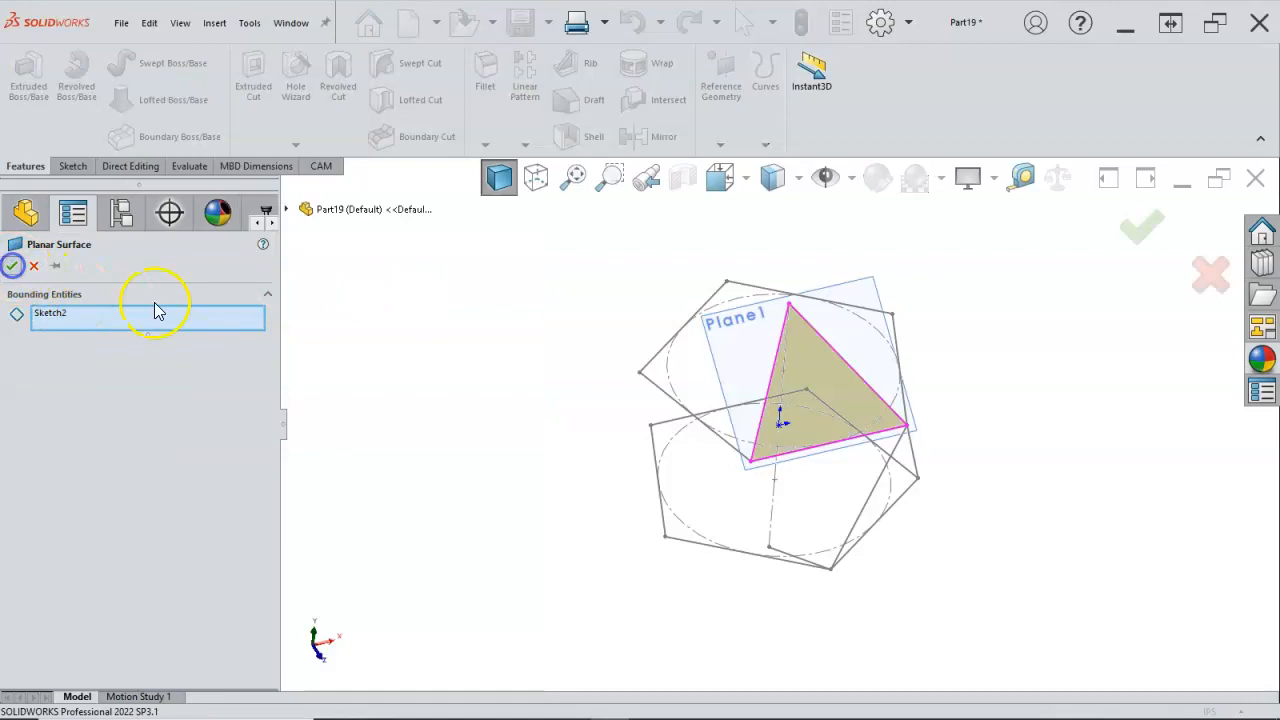
# Step: Hide the reference plane of the triangular surface
pyautogui.moveTo(369, 366)
pyautogui.mouseDown(button='middle')
pyautogui.moveTo(359, 266)
pyautogui.moveTo(303, 290)
pyautogui.moveTo(360, 280)
pyautogui.moveTo(408, 337)
pyautogui.moveTo(408, 323)
pyautogui.mouseUp(button='middle')
pyautogui.moveTo(449, 366); pyautogui.dragTo(455, 379, button='middle')
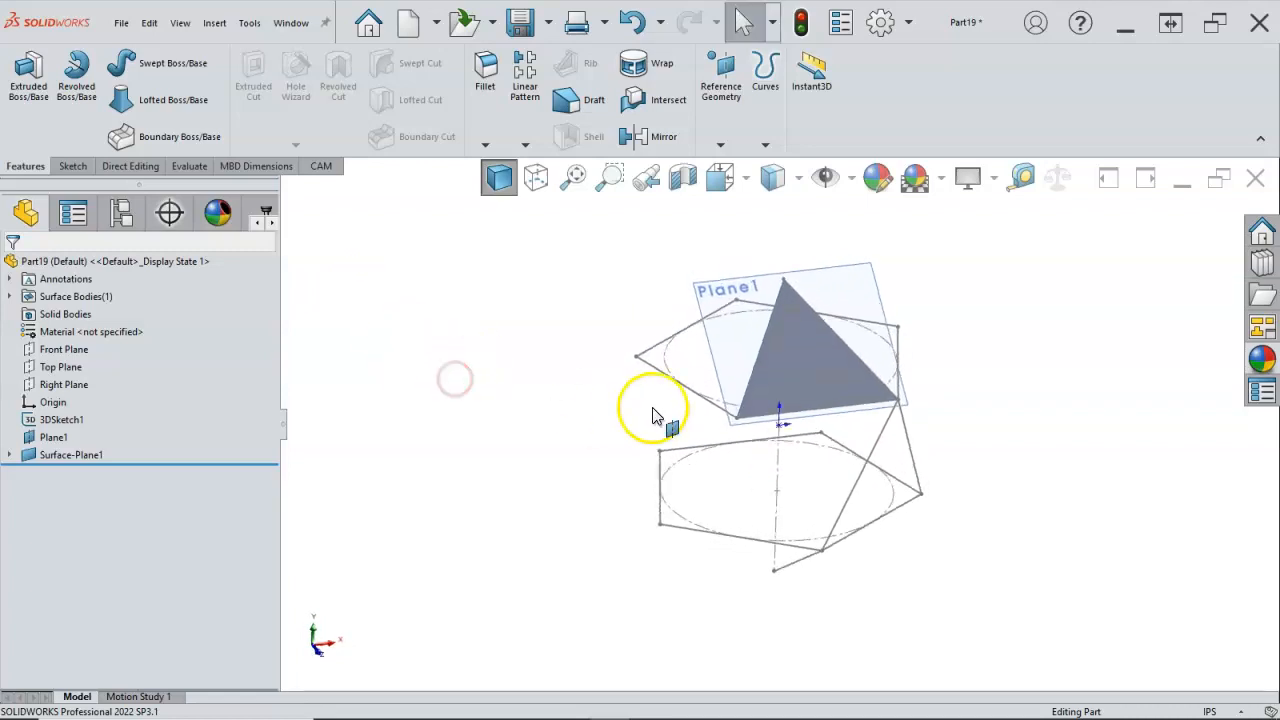
pyautogui.rightClick(705, 287)
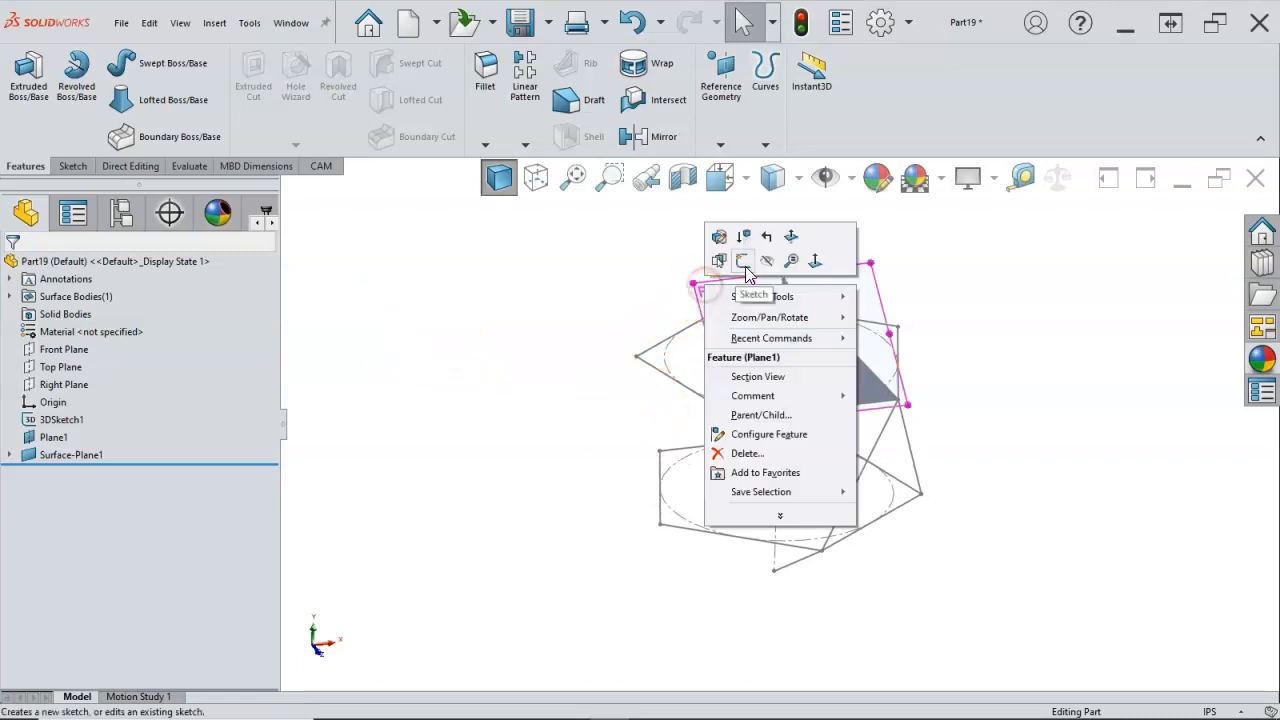
pyautogui.click(766, 260)
# Step: Create a second reference plane through the upper pentagon's front edge and the lower pentagon's front corner
pyautogui.moveTo(640, 345); pyautogui.dragTo(623, 371, button='middle')
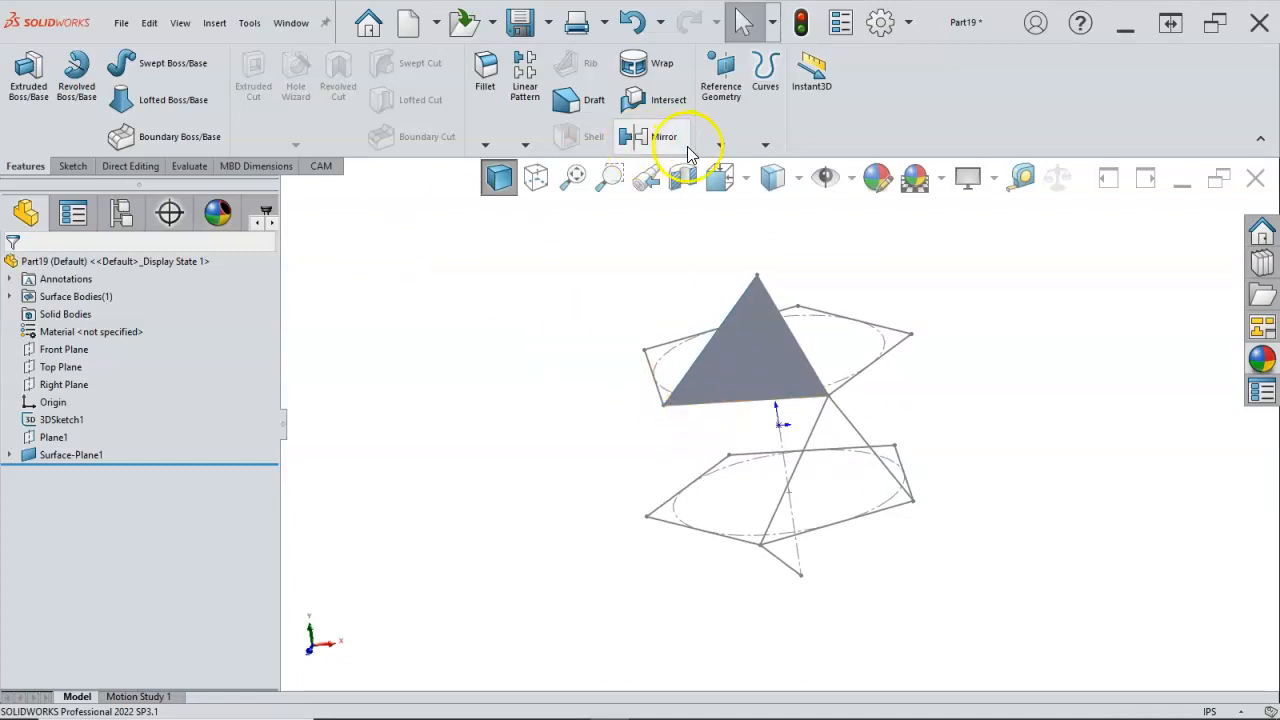
pyautogui.click(720, 145)
pyautogui.click(742, 166)
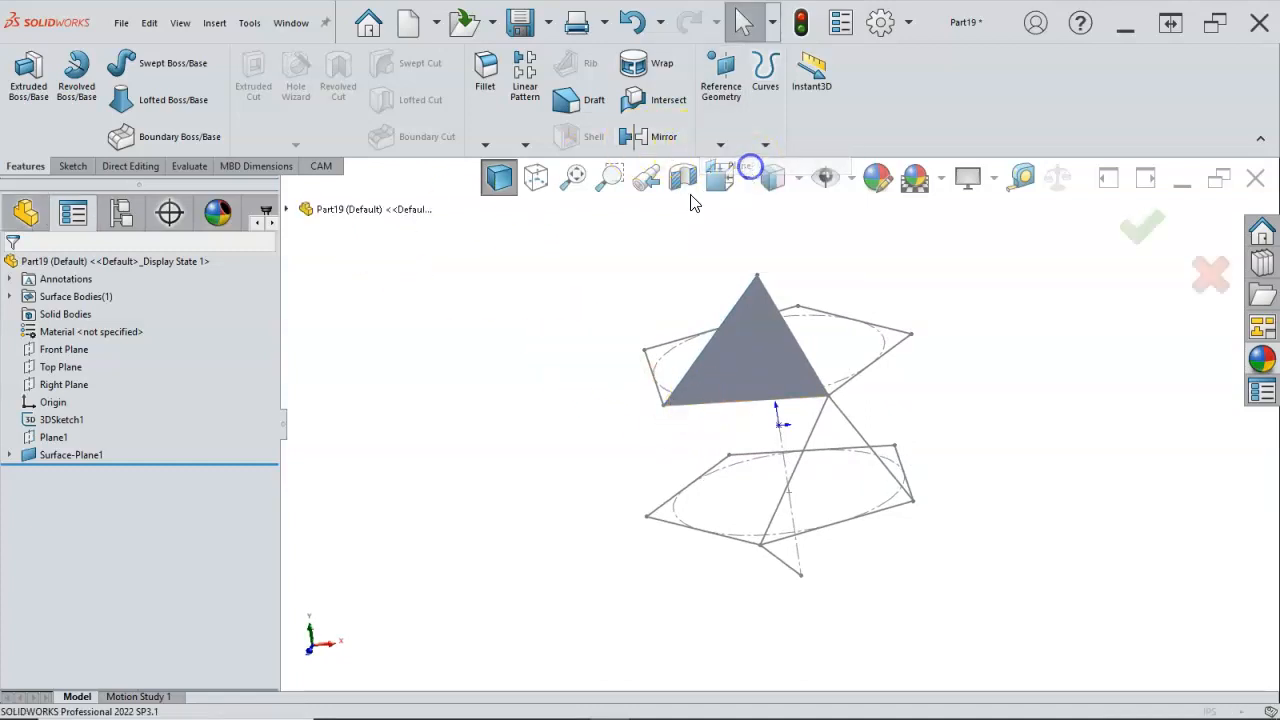
pyautogui.click(748, 403)
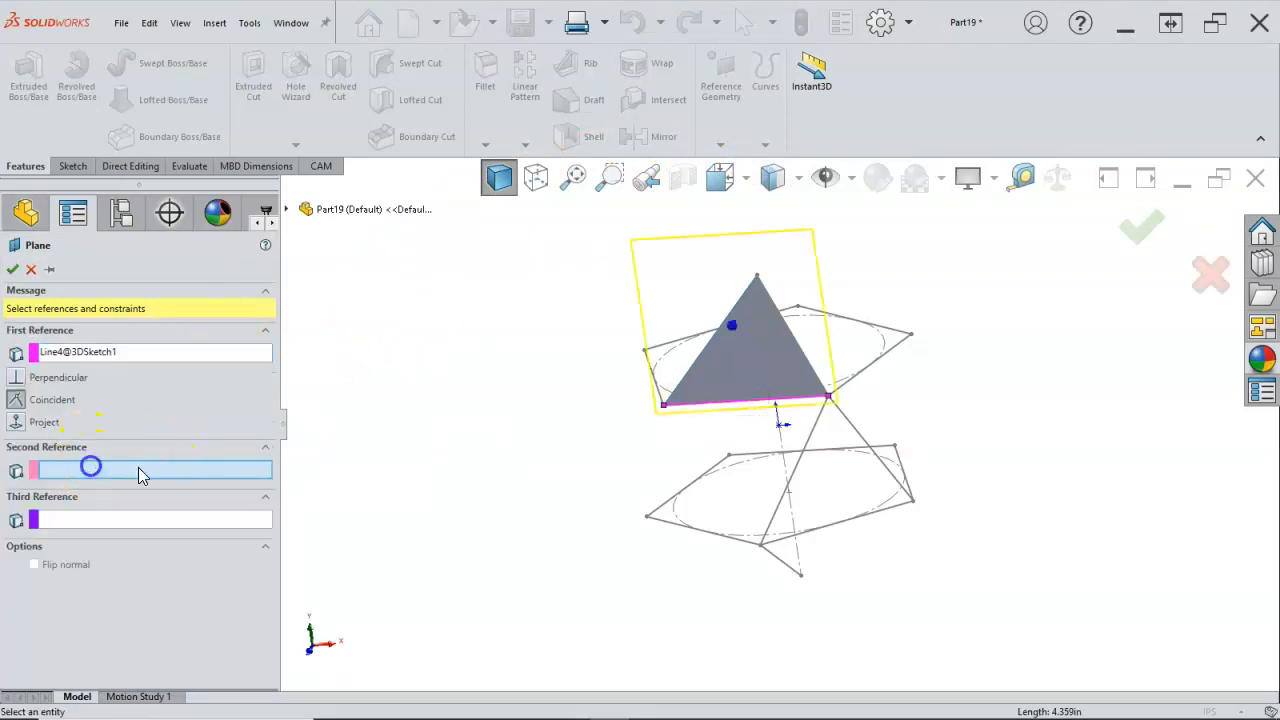
pyautogui.click(759, 550)
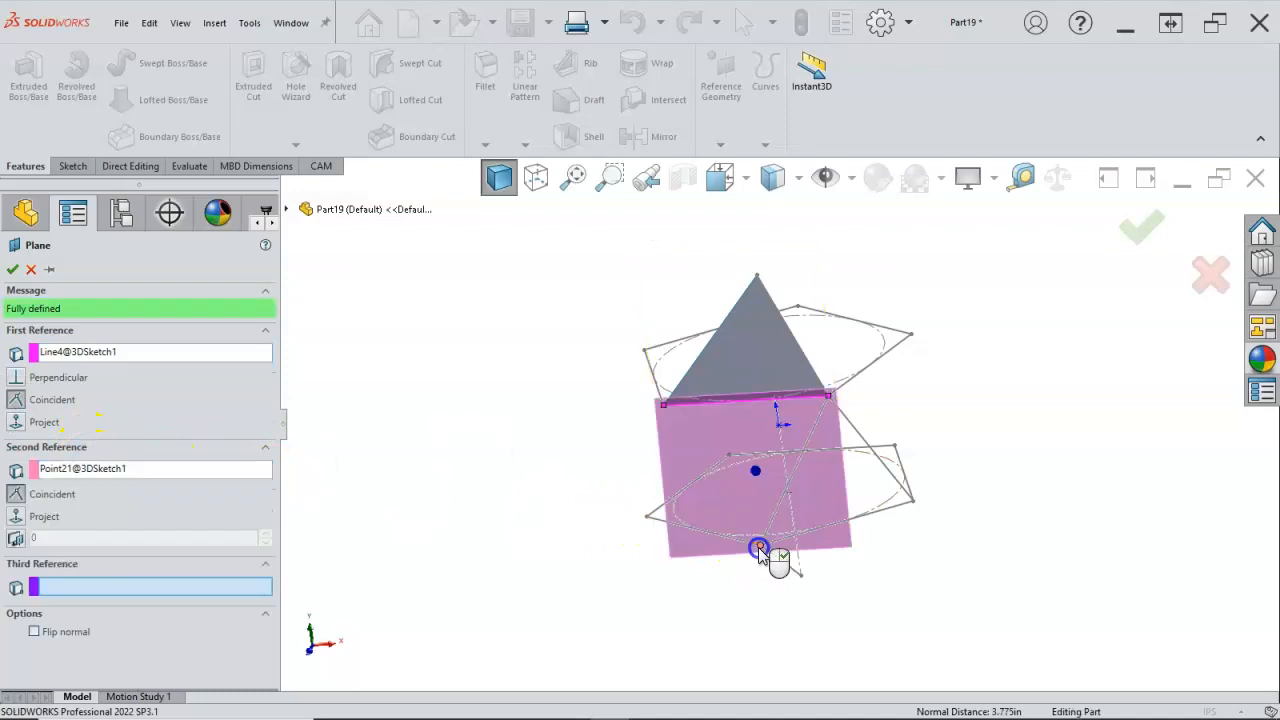
pyautogui.moveTo(428, 466)
pyautogui.mouseDown(button='middle')
pyautogui.moveTo(457, 391)
pyautogui.moveTo(445, 421)
pyautogui.mouseUp(button='middle')
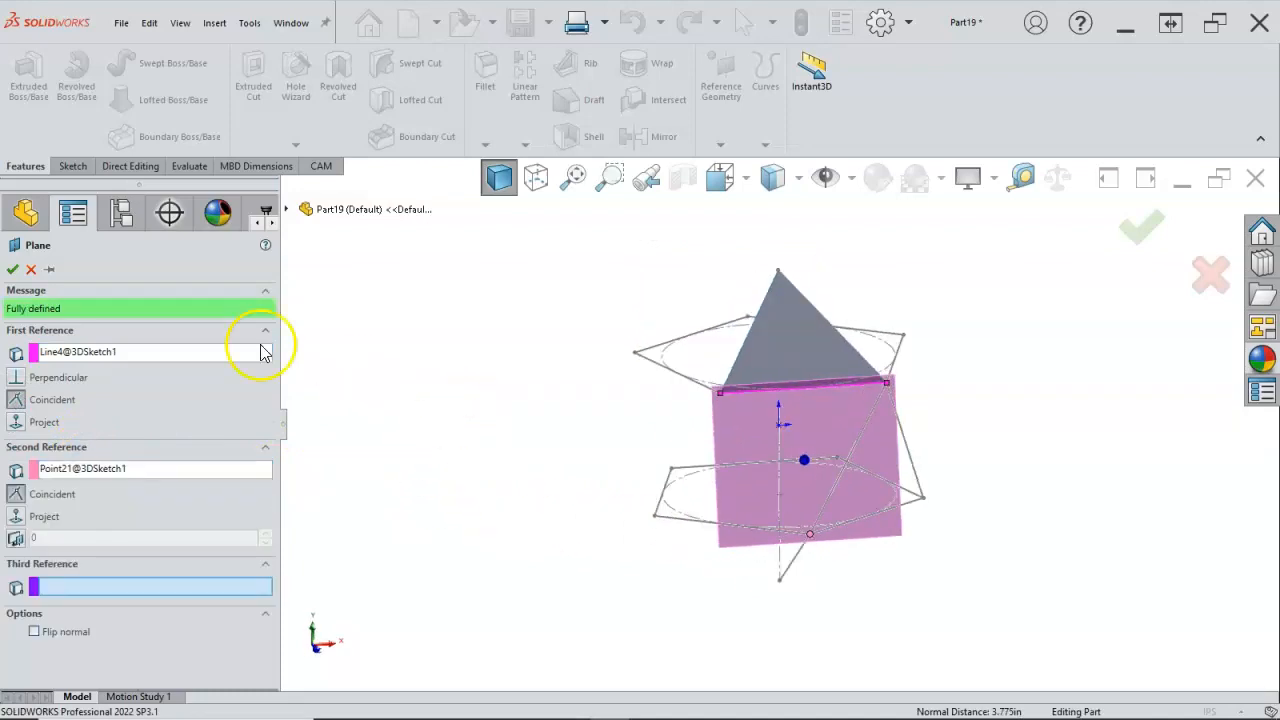
pyautogui.click(11, 270)
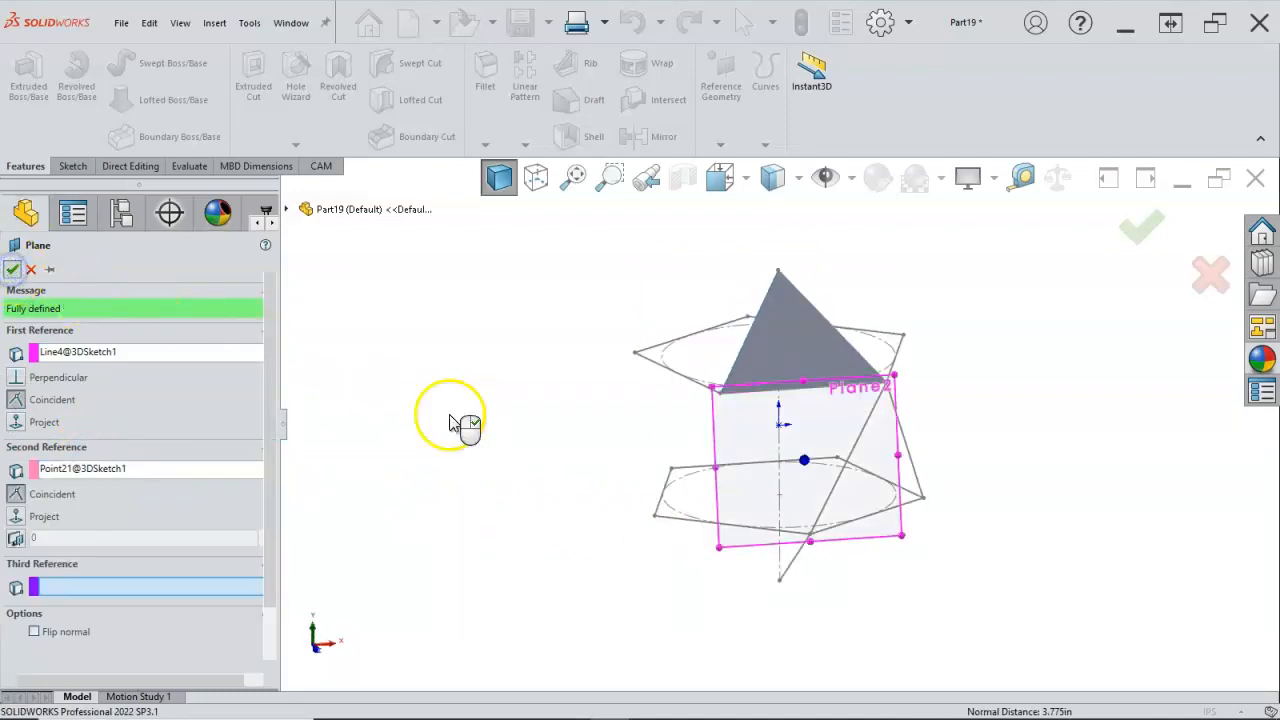
# Step: Start a sketch on the second plane and convert the upper pentagon's front edge and the connecting line to the lower pentagon's front corner
pyautogui.click(745, 398)
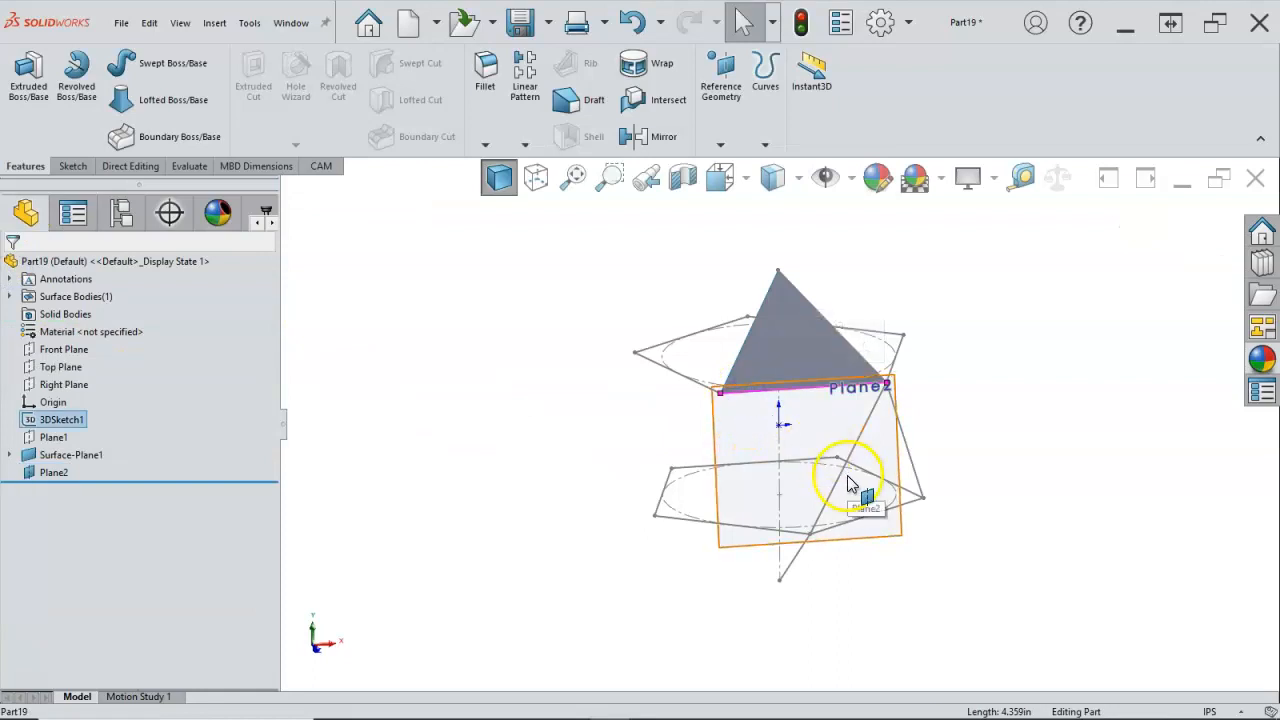
pyautogui.click(738, 549)
pyautogui.rightClick(738, 549)
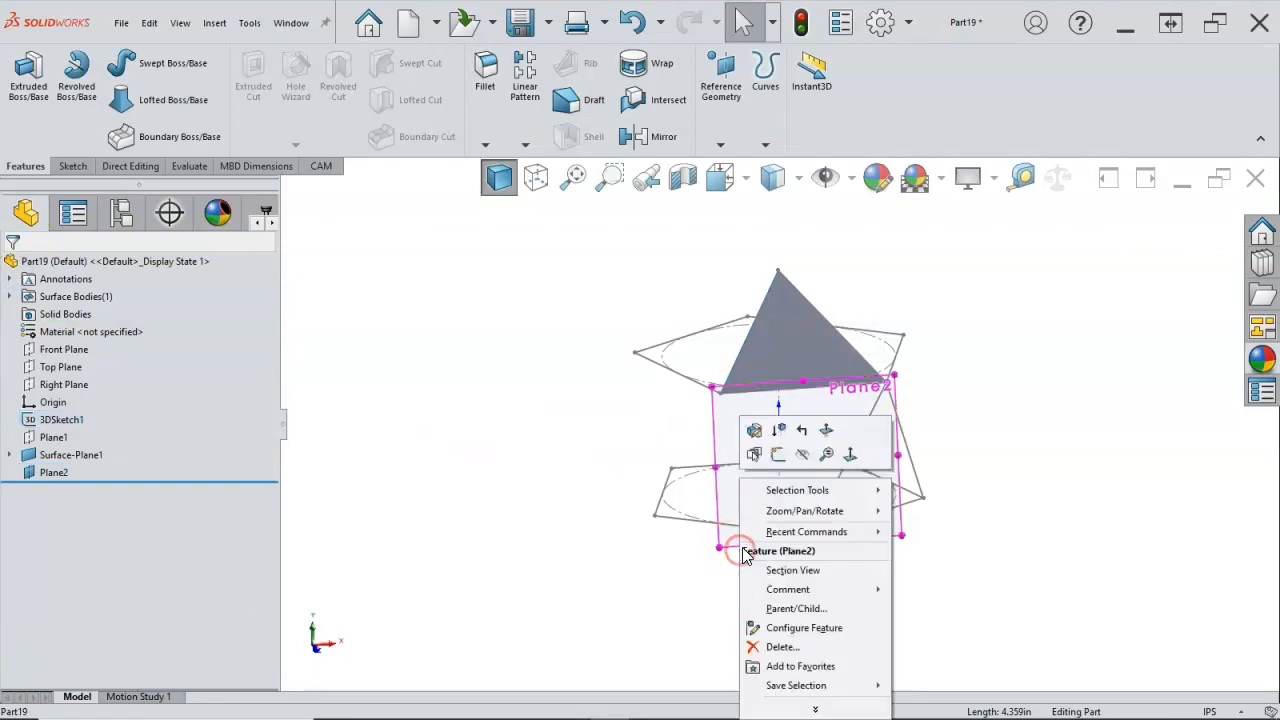
pyautogui.click(779, 459)
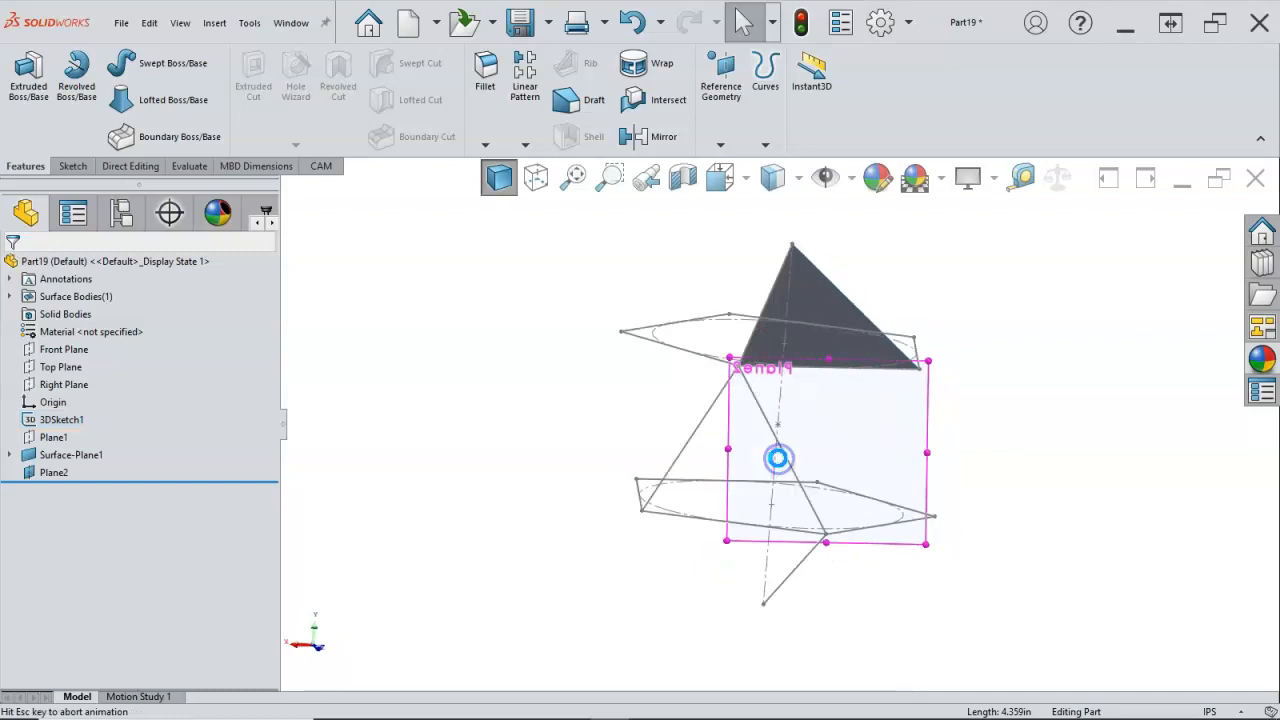
pyautogui.moveTo(776, 460)
pyautogui.mouseDown(button='middle')
pyautogui.moveTo(457, 471)
pyautogui.moveTo(457, 532)
pyautogui.mouseUp(button='middle')
pyautogui.scroll(-3, 663, 429)
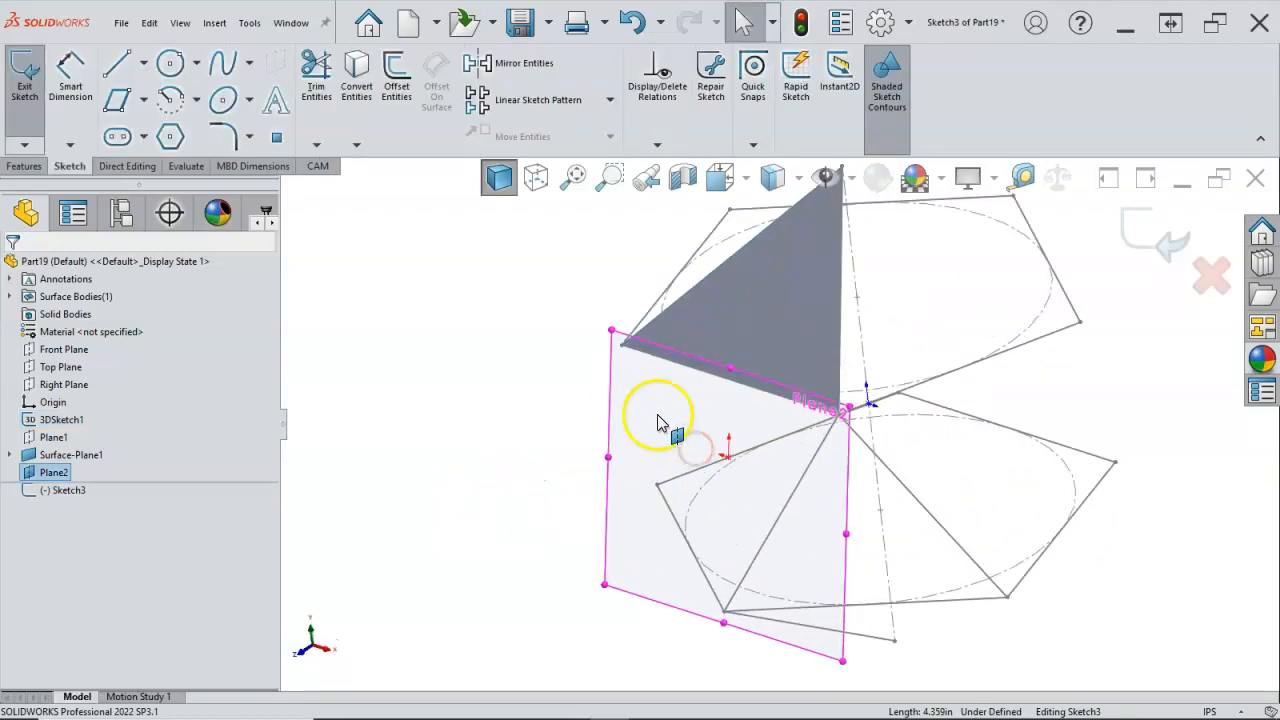
pyautogui.click(674, 372)
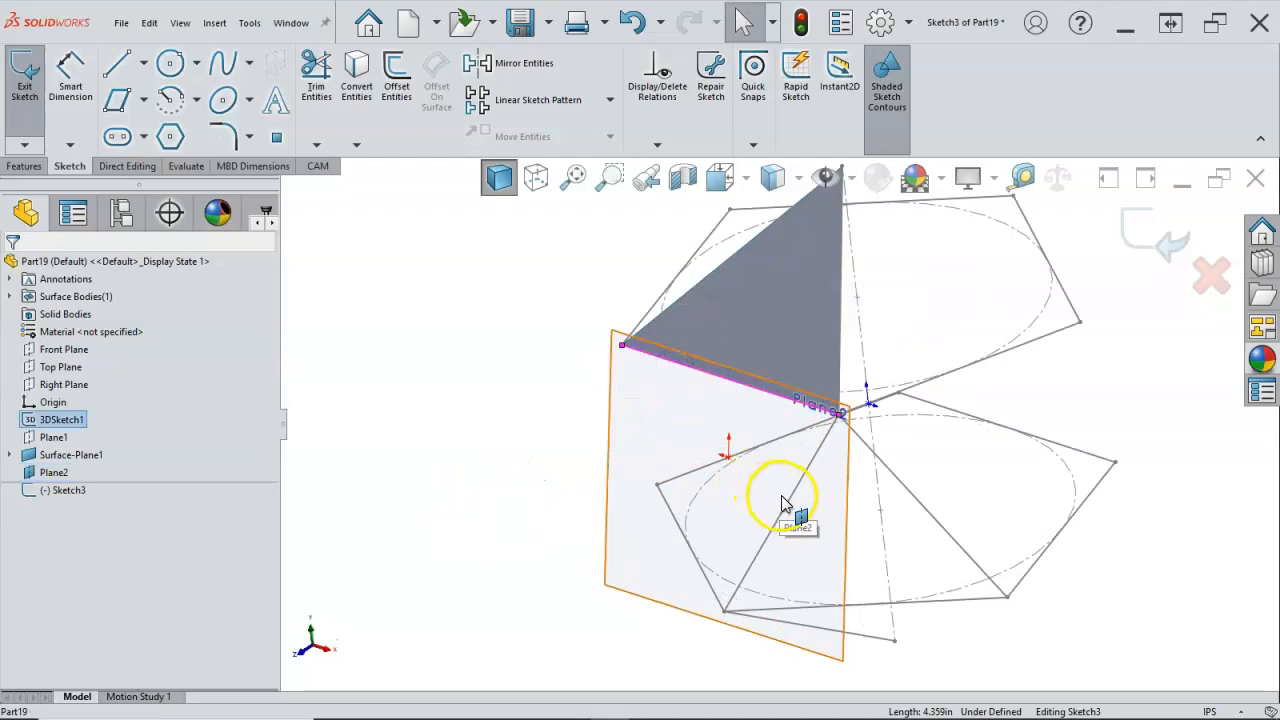
pyautogui.keyDown('ctrl'); pyautogui.click(785, 505); pyautogui.keyUp('ctrl')
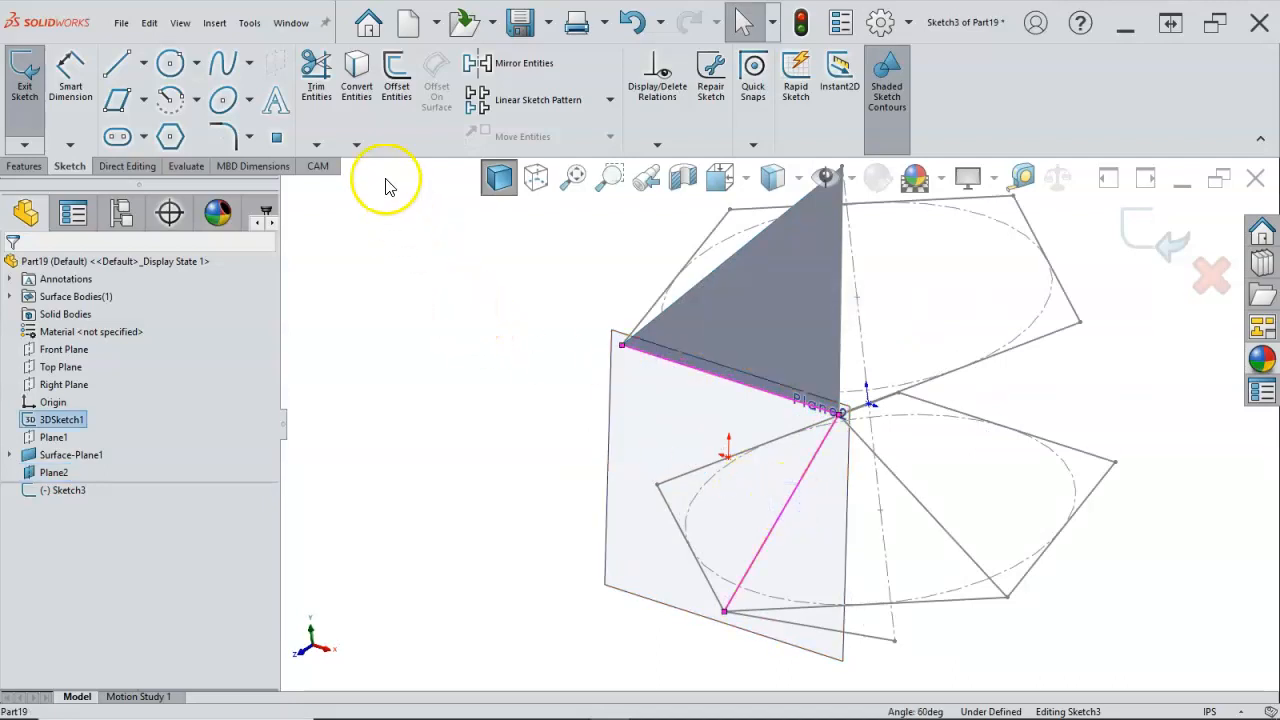
pyautogui.click(356, 76)
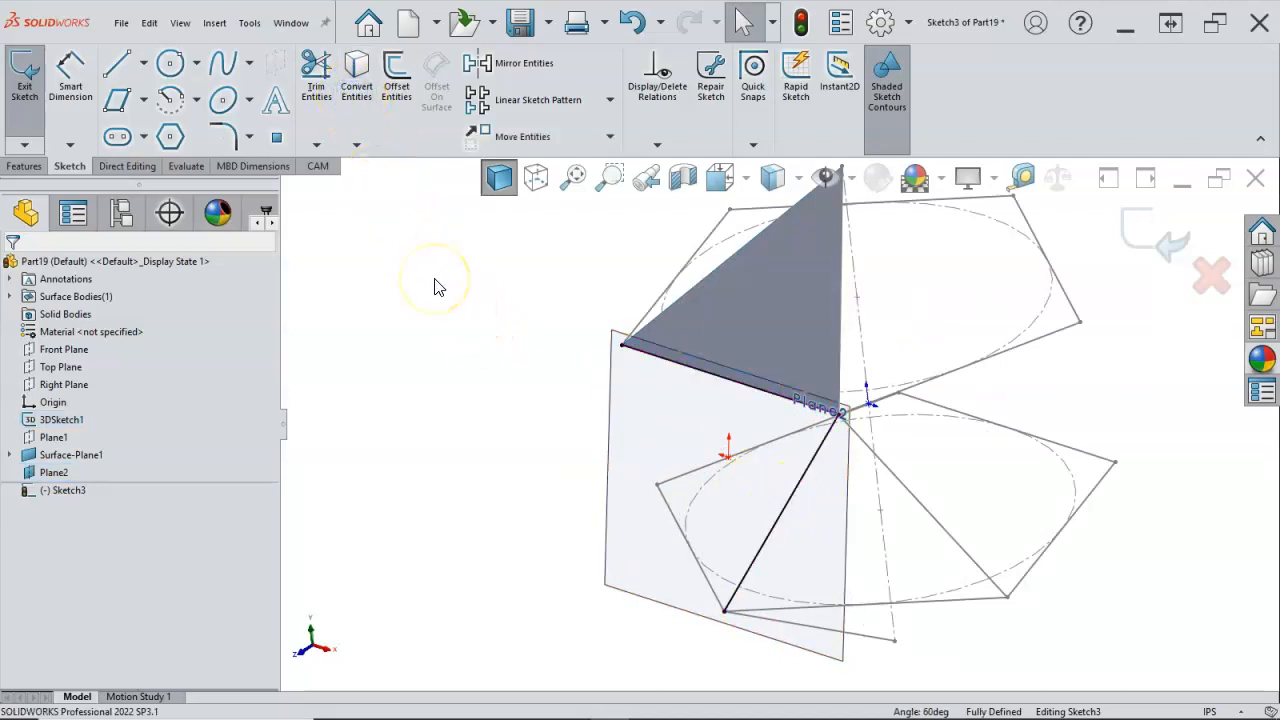
# Step: Draw a line from the lower pentagon's front corner to the free end of the upper pentagon's front edge, closing the triangle
pyautogui.press('l')
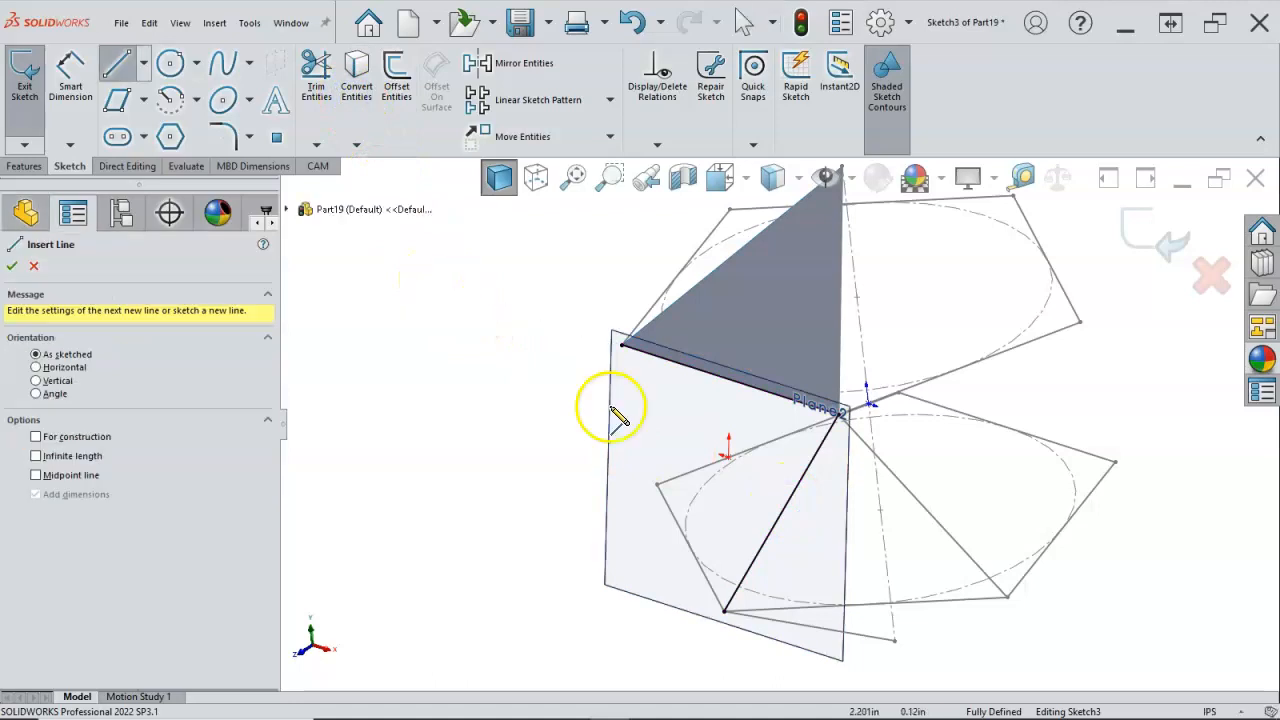
pyautogui.click(724, 612)
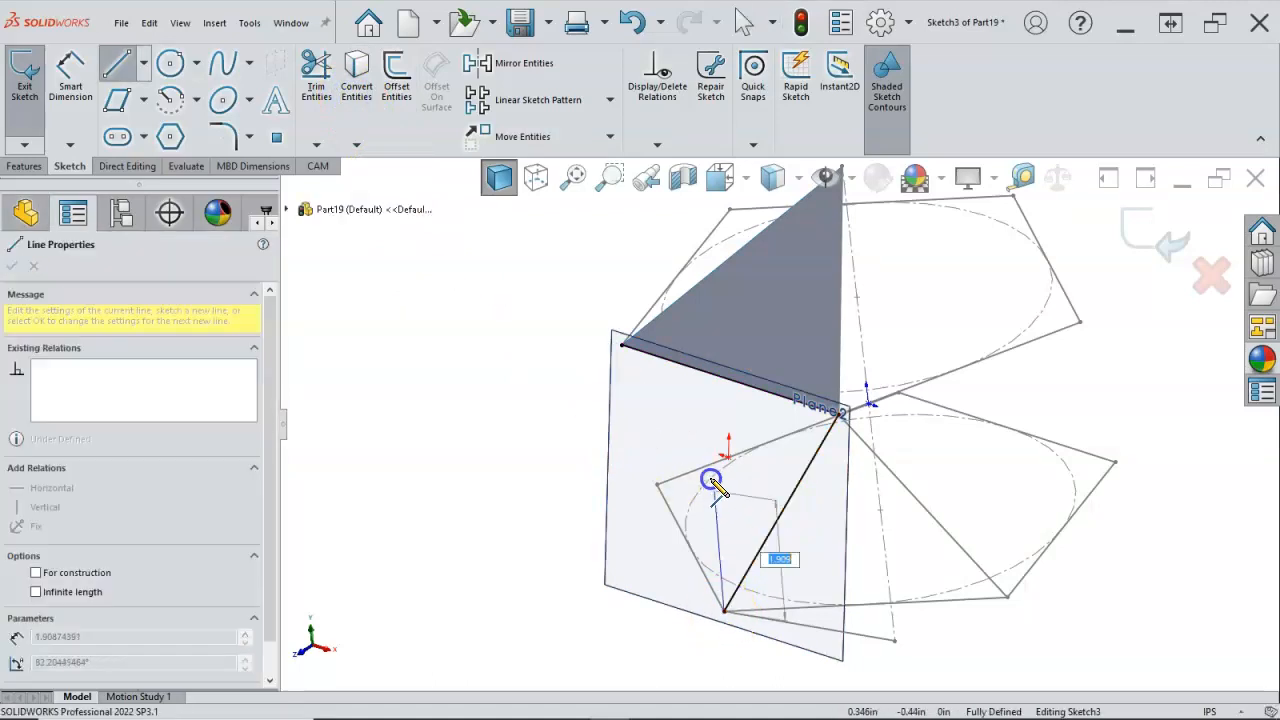
pyautogui.click(622, 347)
pyautogui.rightClick(500, 380)
pyautogui.click(529, 389)
# Step: Exit the triangle sketch and hide its reference plane, Plane2
pyautogui.click(614, 425)
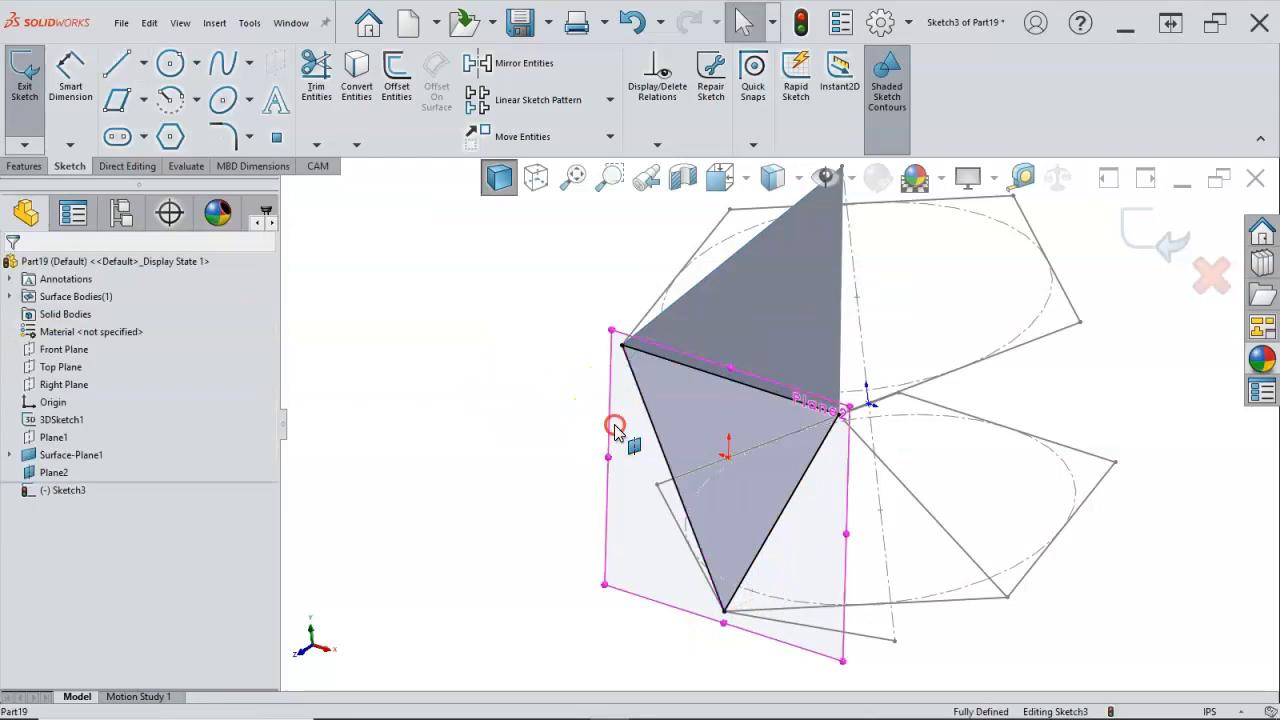
pyautogui.rightClick(614, 428)
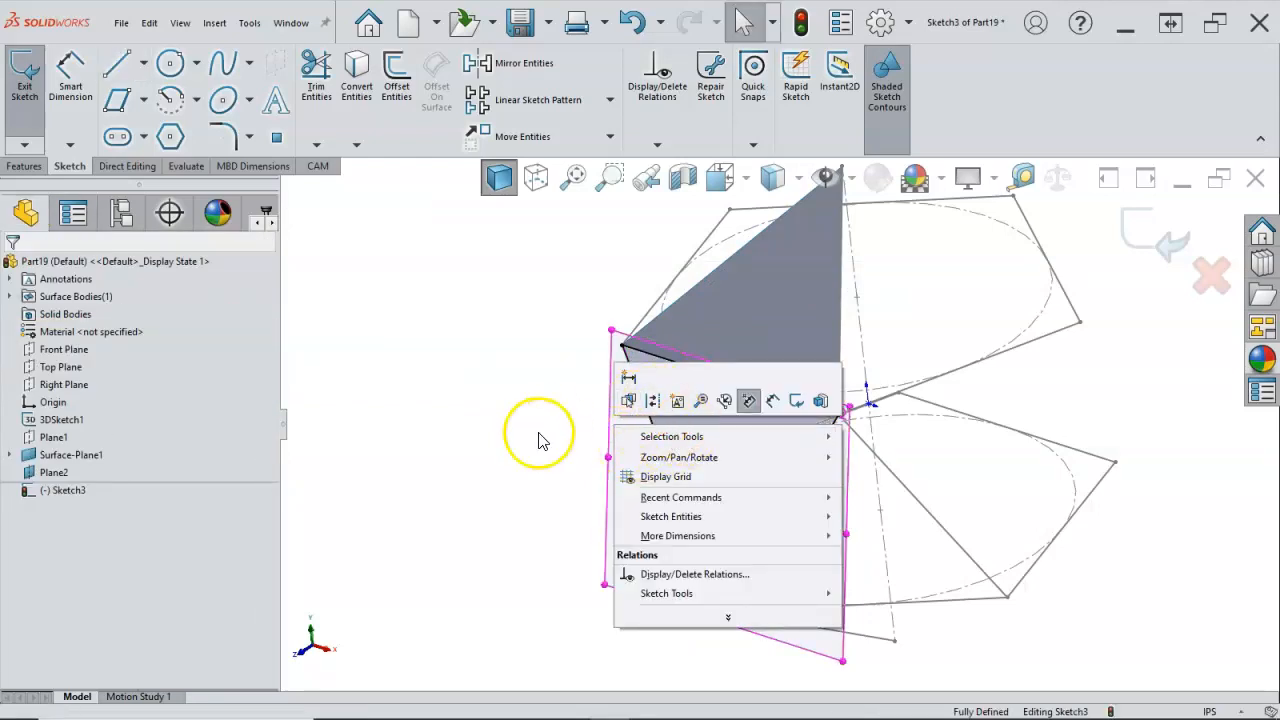
pyautogui.click(529, 377)
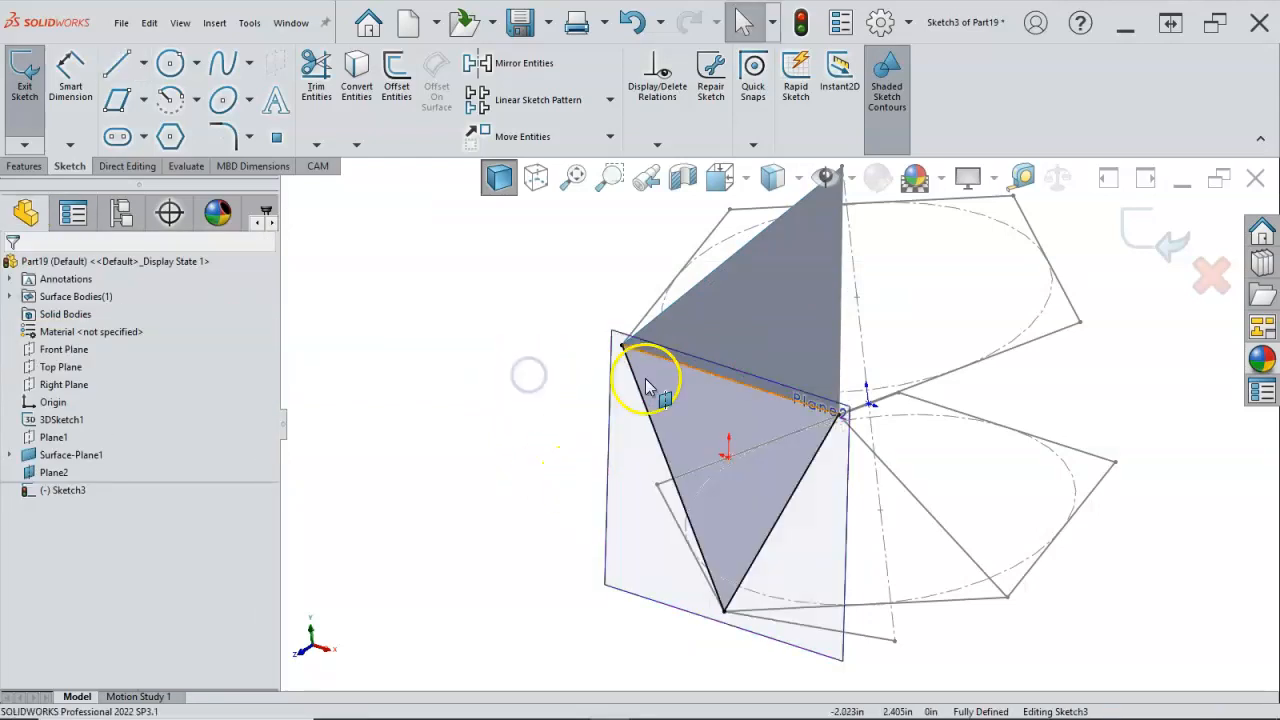
pyautogui.click(1158, 233)
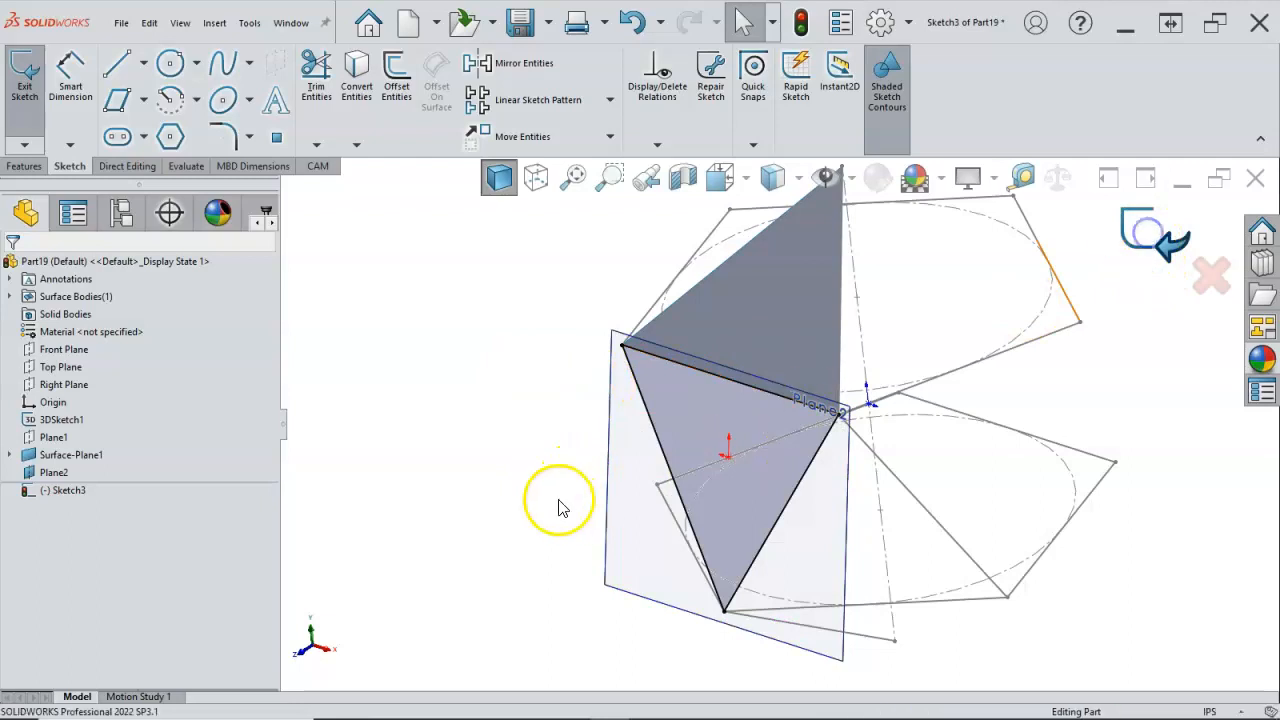
pyautogui.rightClick(608, 430)
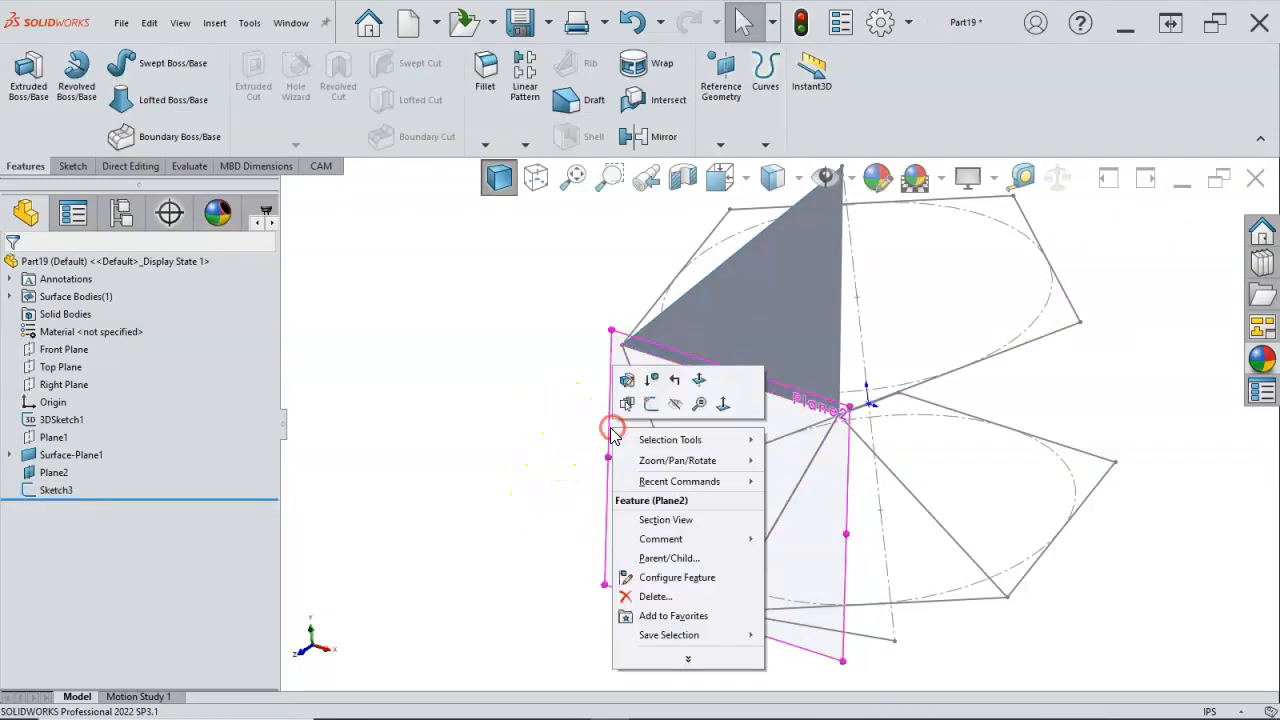
pyautogui.click(672, 405)
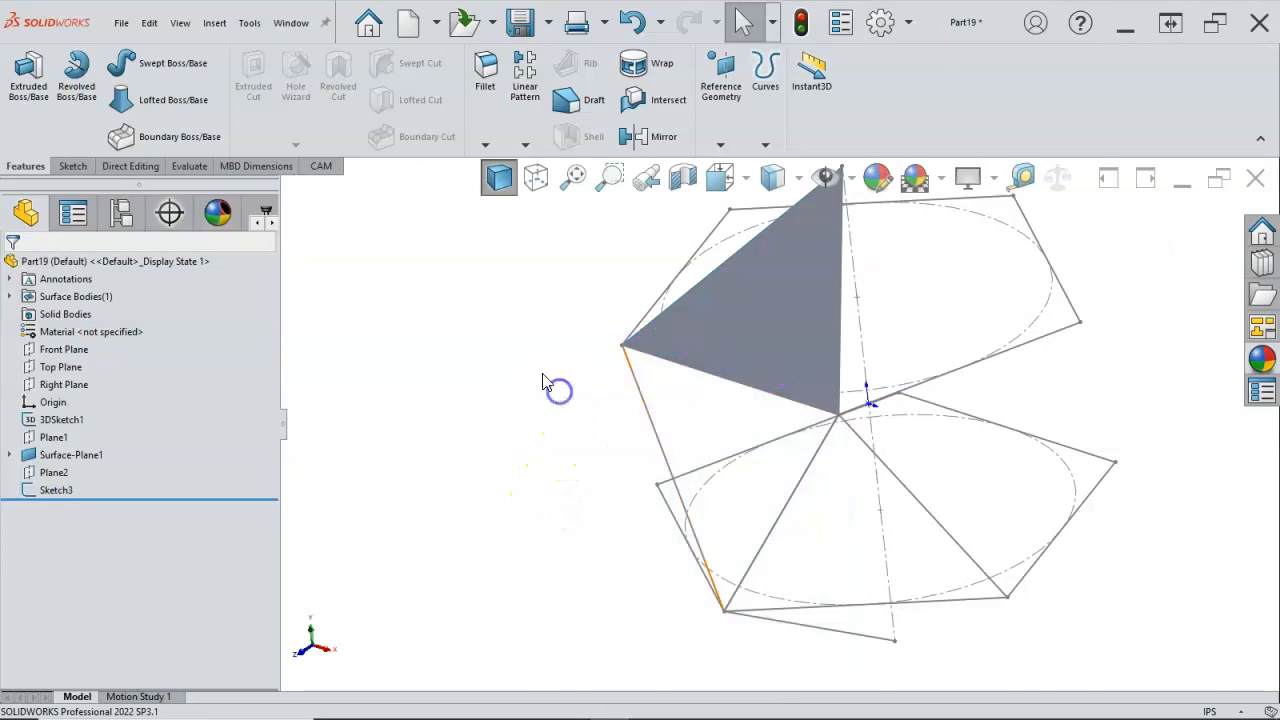
# Step: Select the second triangle's sketch and add the Surfaces toolset to the CommandManager
pyautogui.click(75, 488)
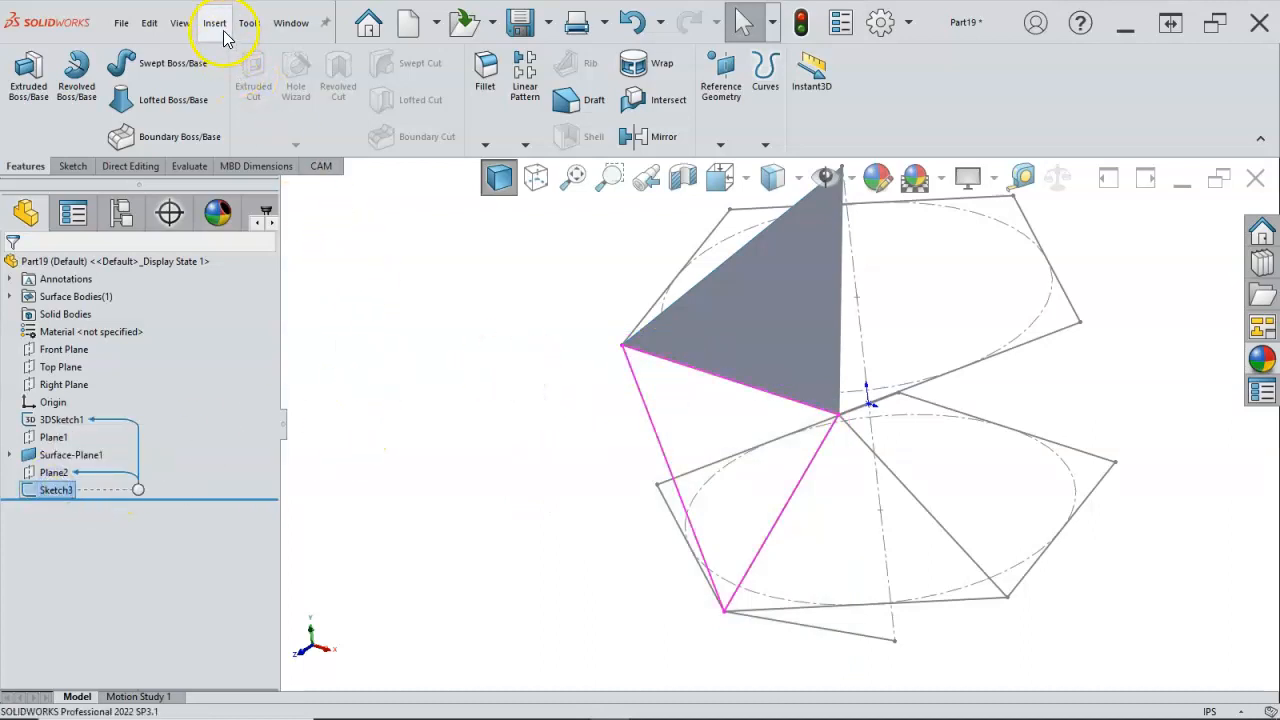
pyautogui.rightClick(256, 170)
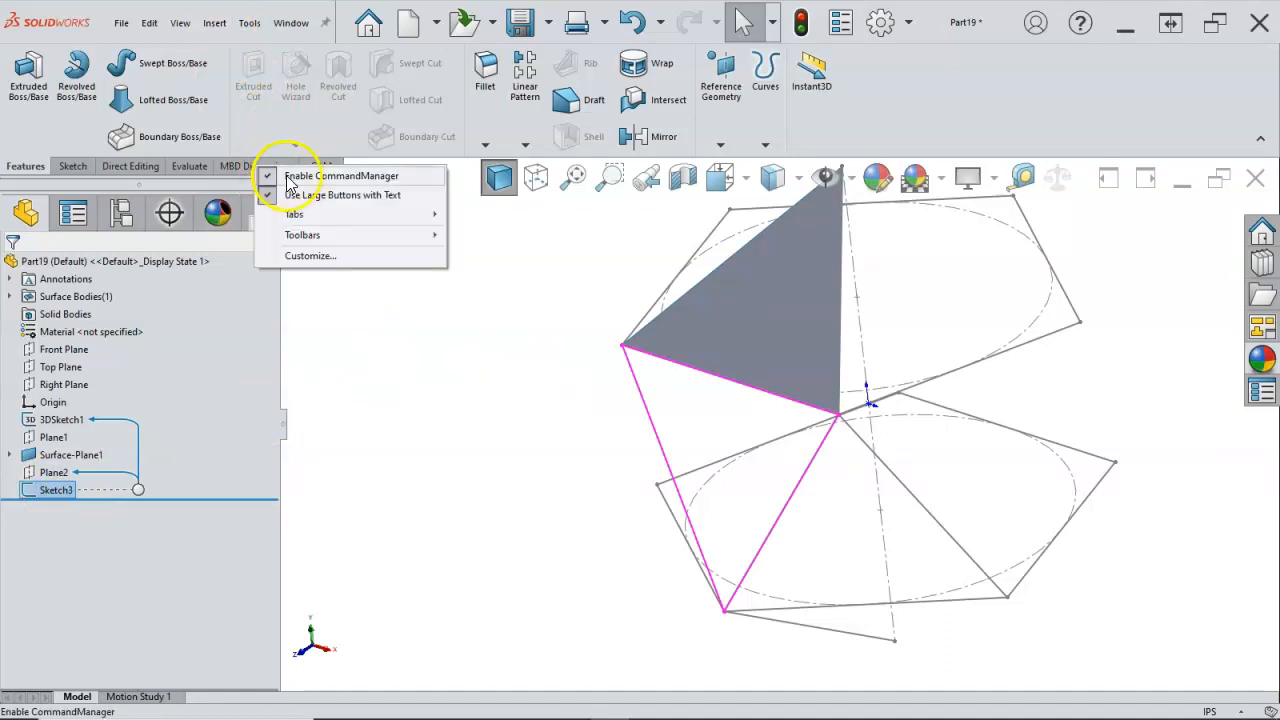
pyautogui.moveTo(303, 218)
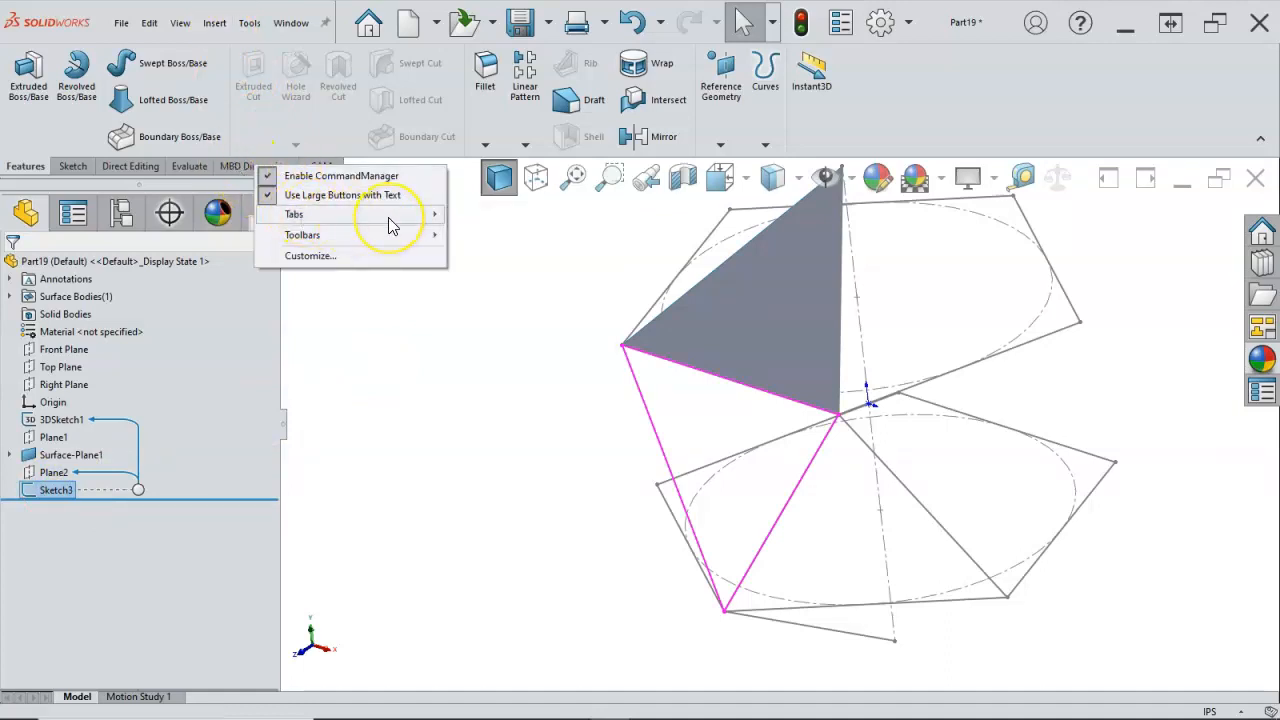
pyautogui.click(418, 216)
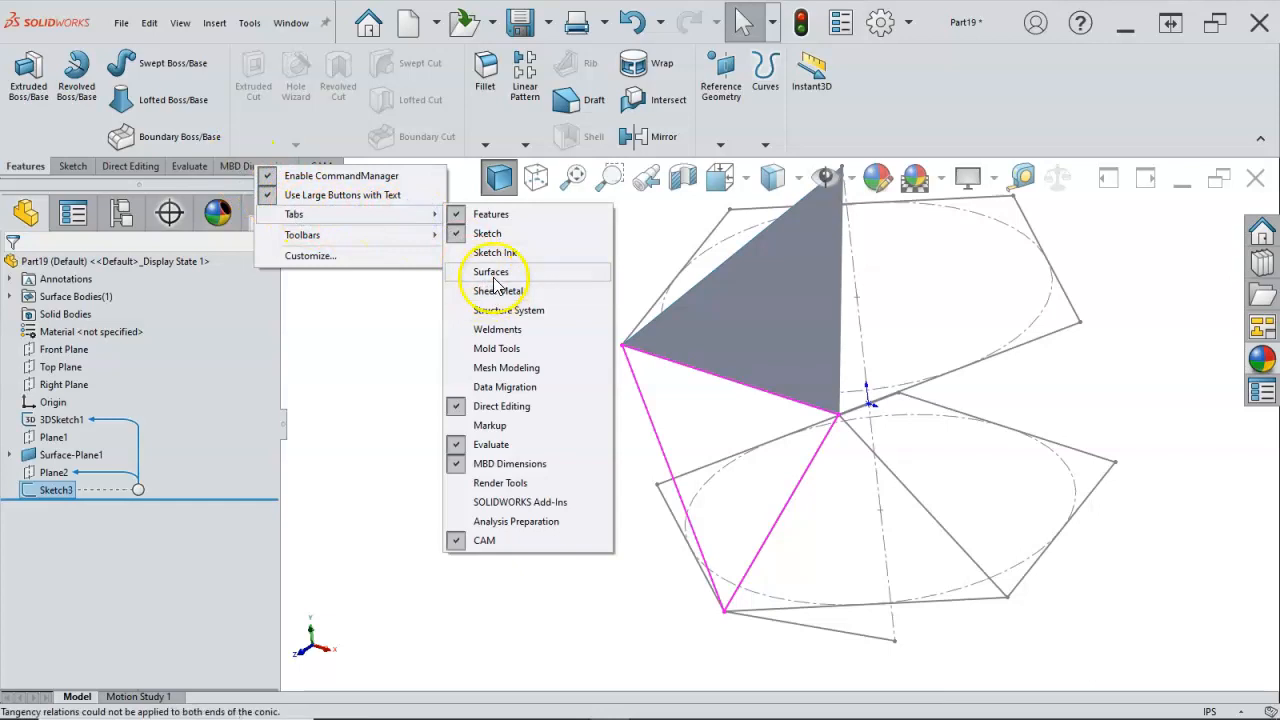
pyautogui.click(488, 272)
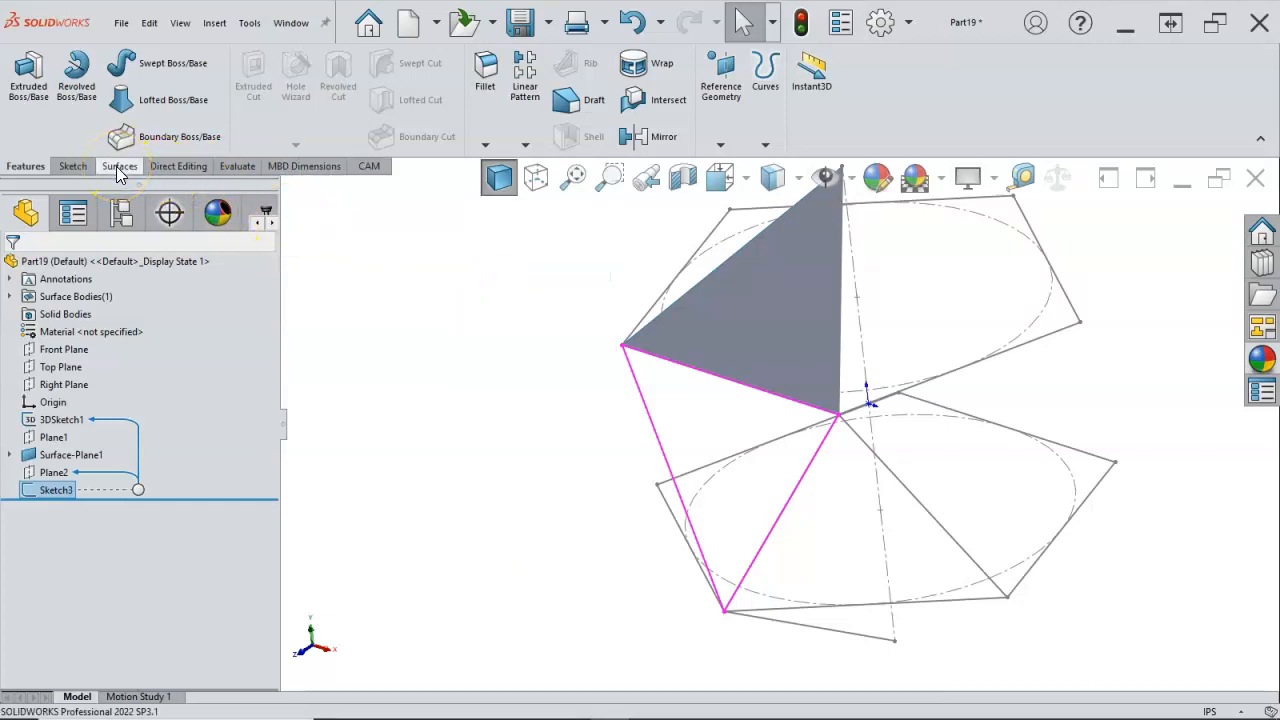
# Step: Create a planar surface from the triangle sketch between the upper front edge and the lower front corner
pyautogui.click(119, 167)
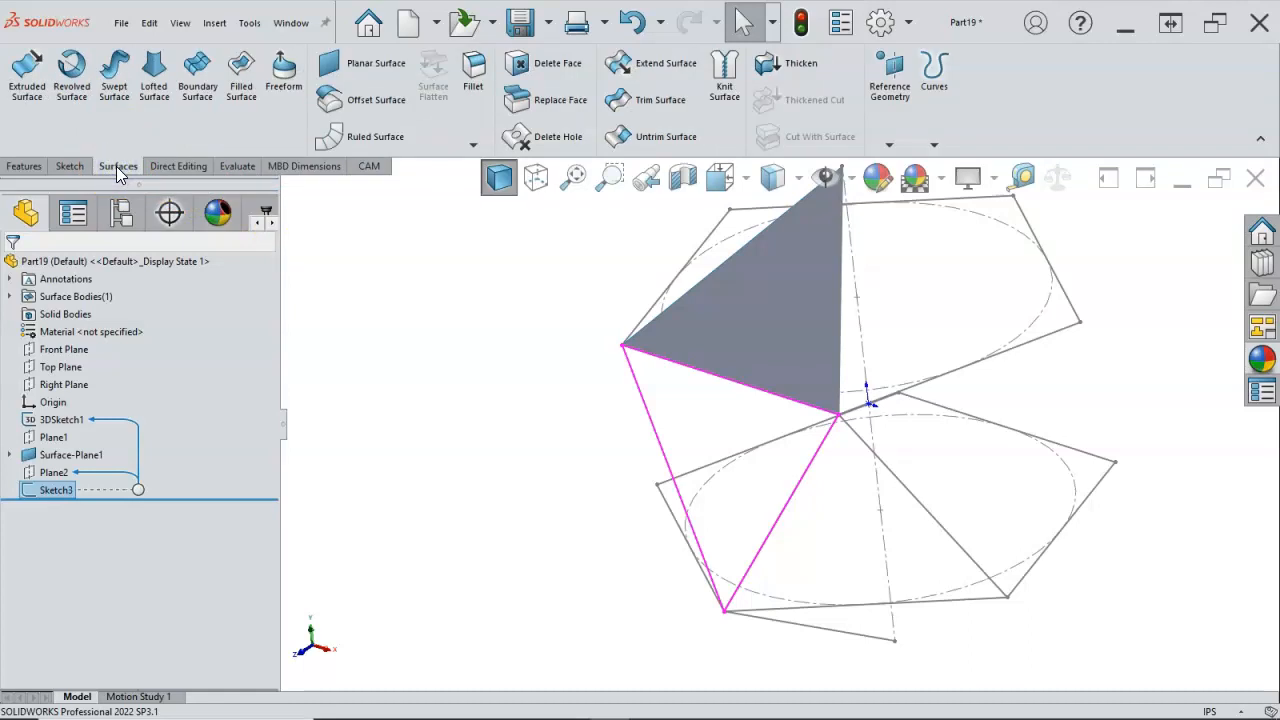
pyautogui.click(360, 63)
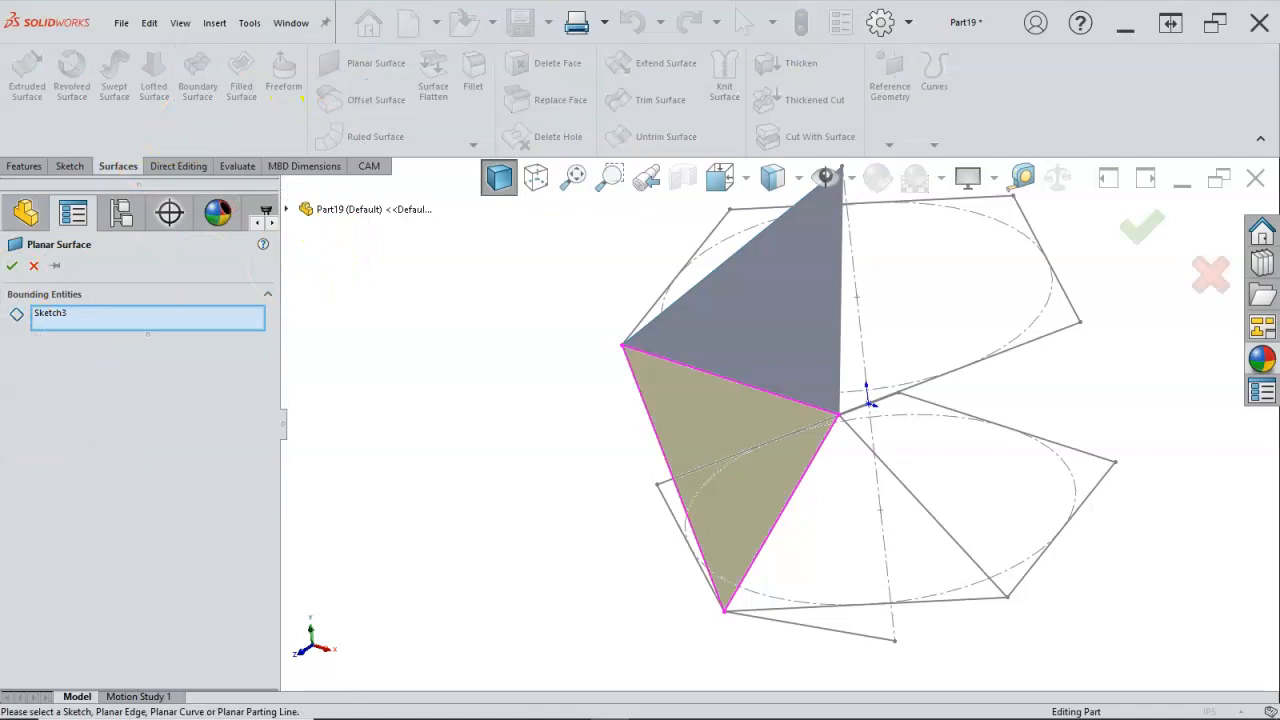
pyautogui.click(12, 266)
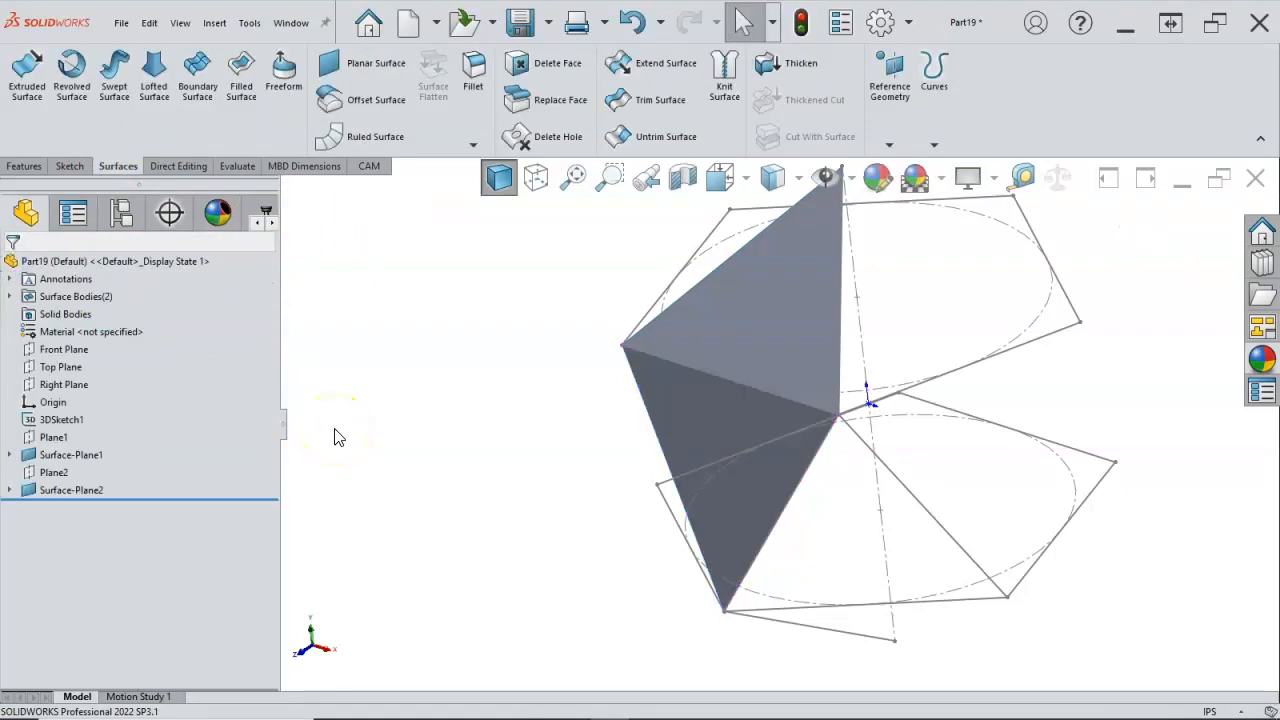
# Step: Create a third reference plane through the lower pentagon's front edge and the upper pentagon's front corner shared by both surfaces
pyautogui.moveTo(300, 510); pyautogui.dragTo(341, 462, button='middle')
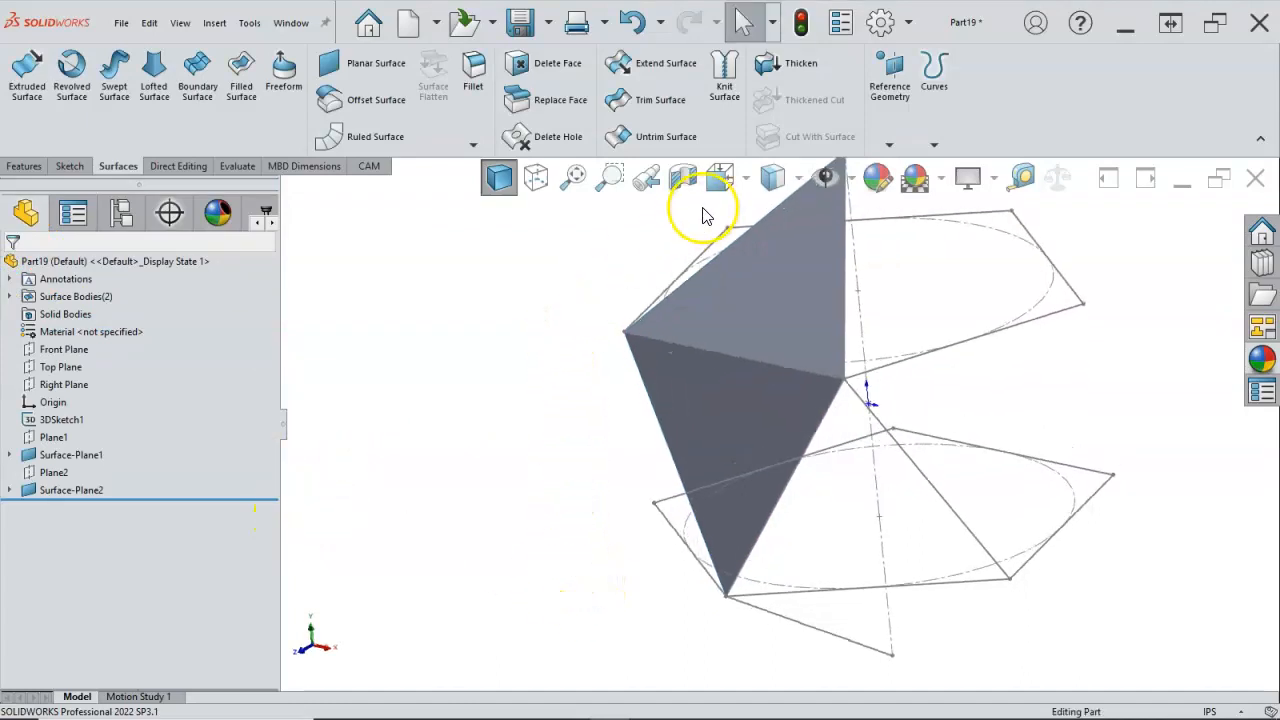
pyautogui.click(890, 148)
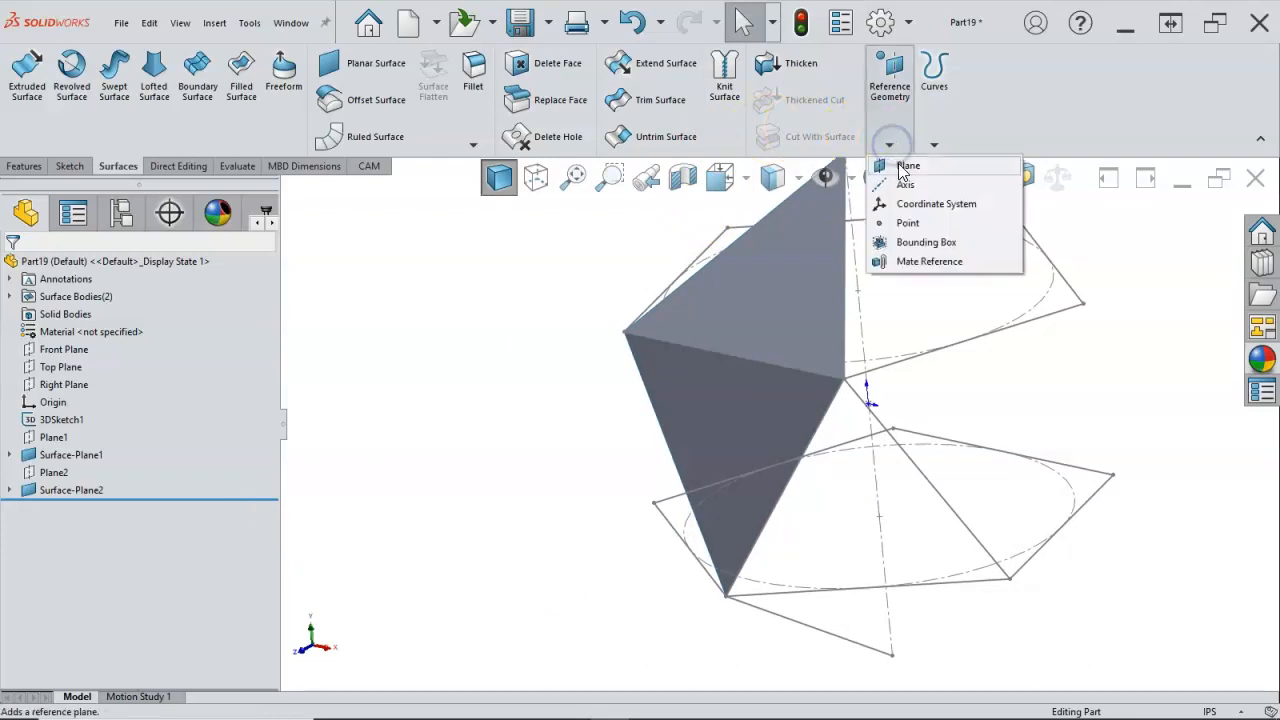
pyautogui.click(885, 166)
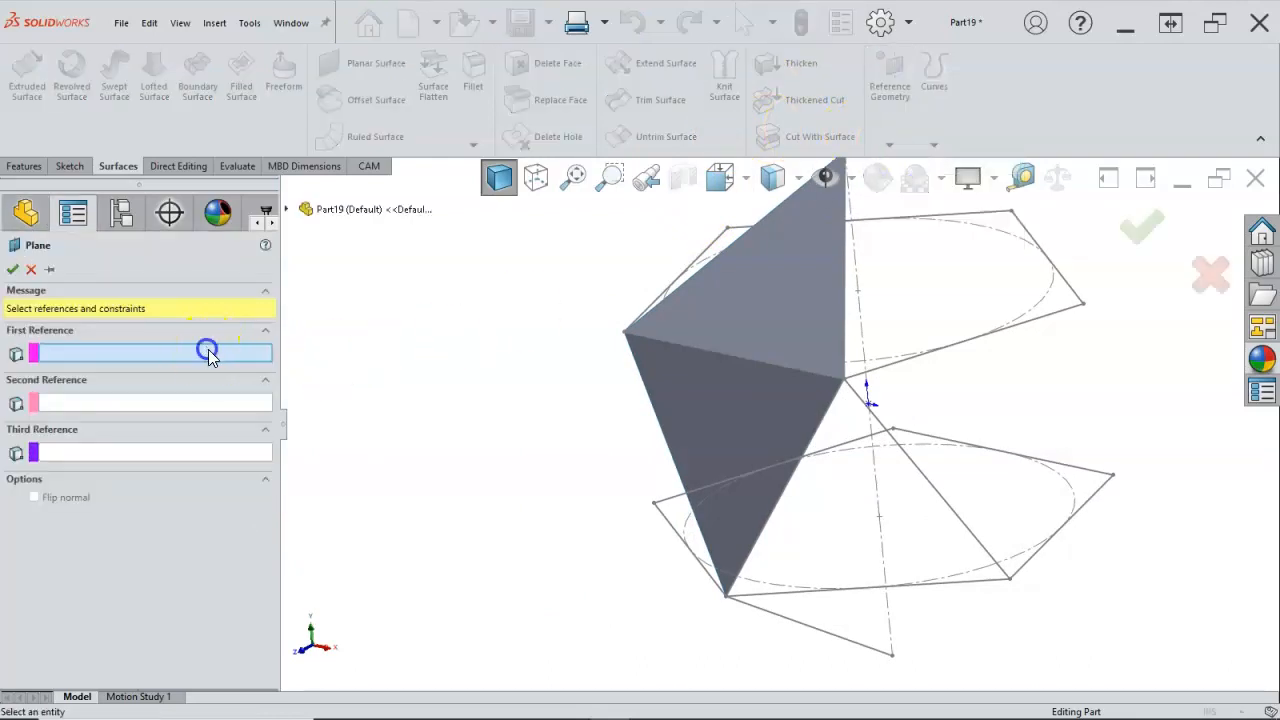
pyautogui.click(842, 590)
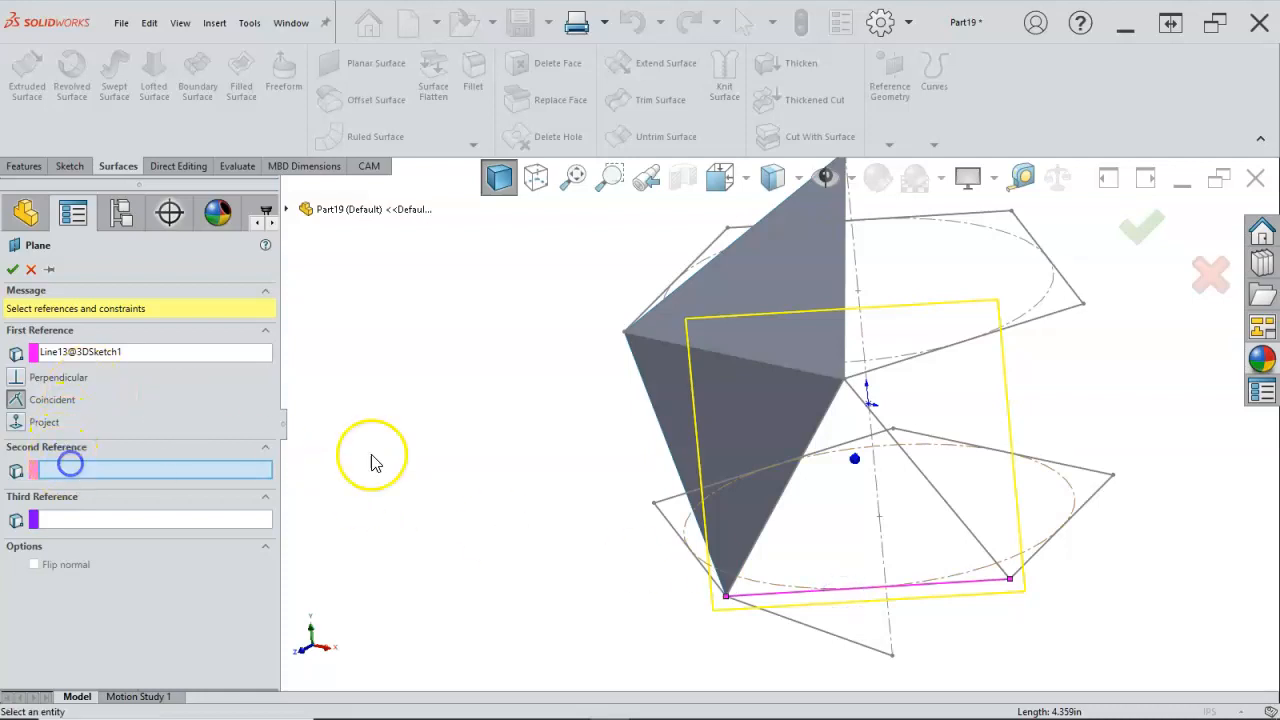
pyautogui.click(844, 381)
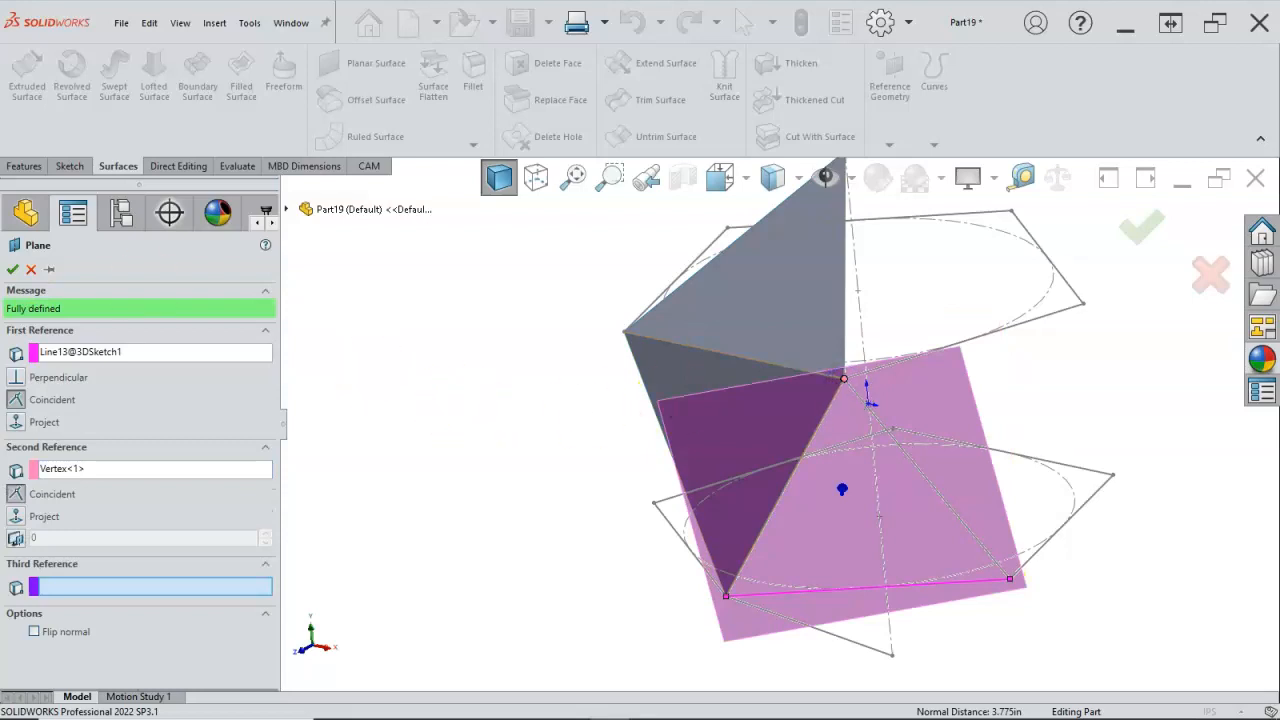
pyautogui.click(12, 271)
# Step: Start a sketch on the third plane and convert the lower pentagon's front edge and the two connecting lines into a triangle
pyautogui.rightClick(982, 426)
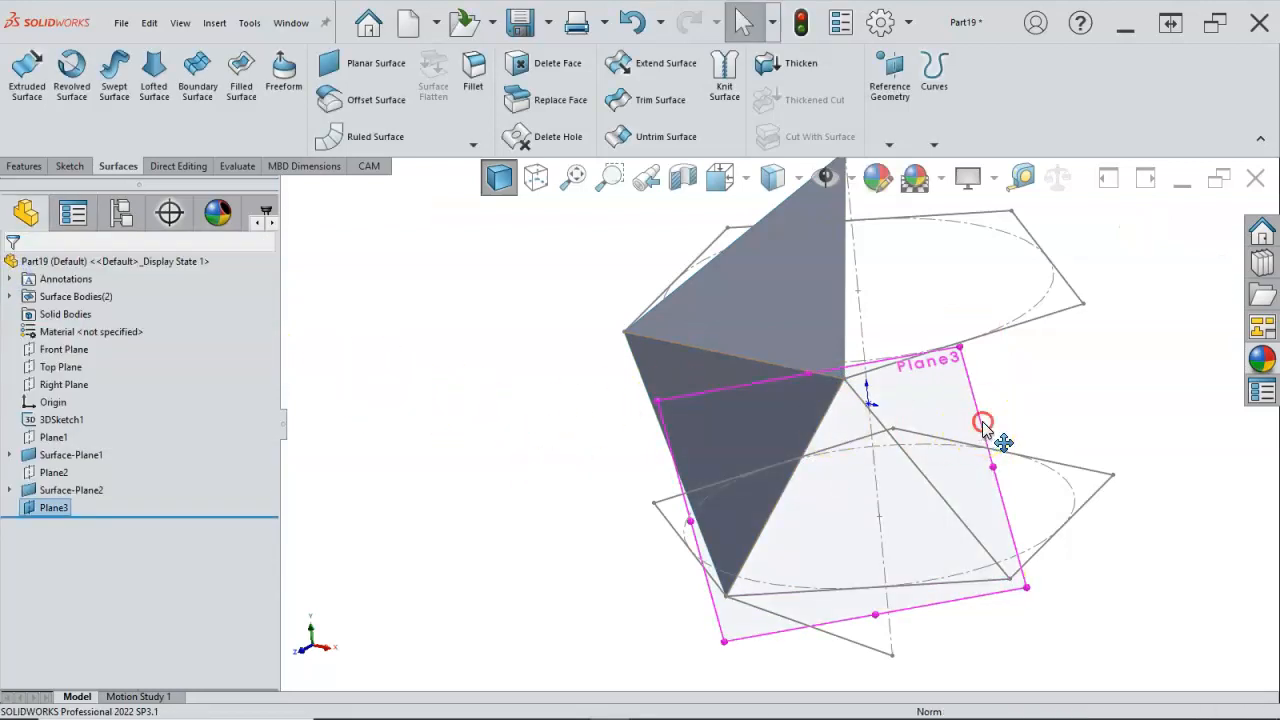
pyautogui.click(1021, 397)
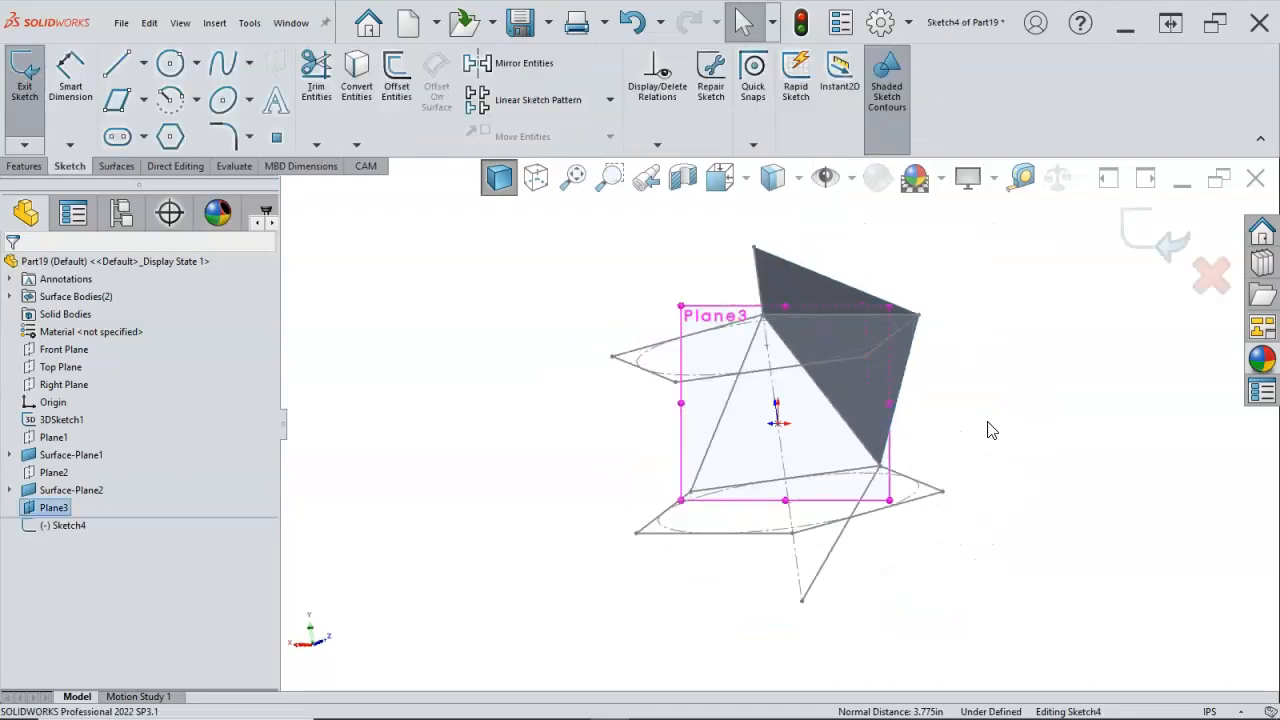
pyautogui.moveTo(998, 392); pyautogui.dragTo(1174, 424, button='middle')
pyautogui.moveTo(923, 433); pyautogui.dragTo(975, 396, button='middle')
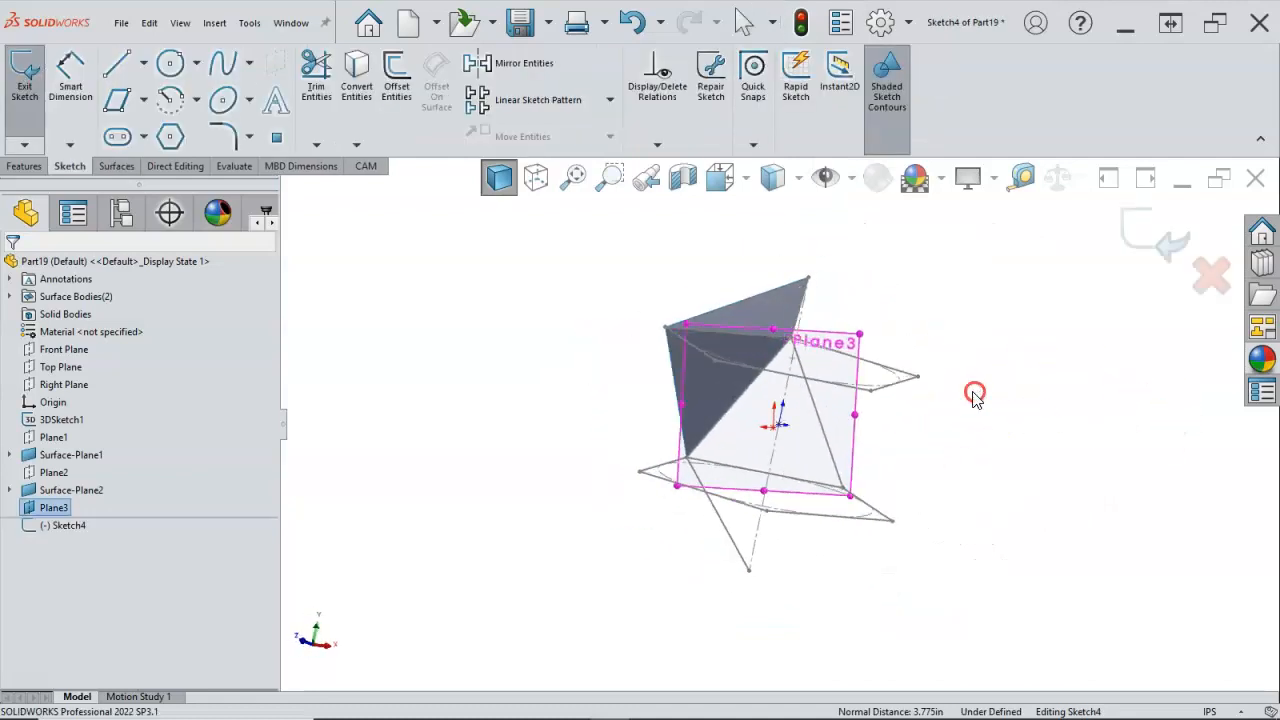
pyautogui.scroll(-3, 735, 422)
pyautogui.click(734, 408)
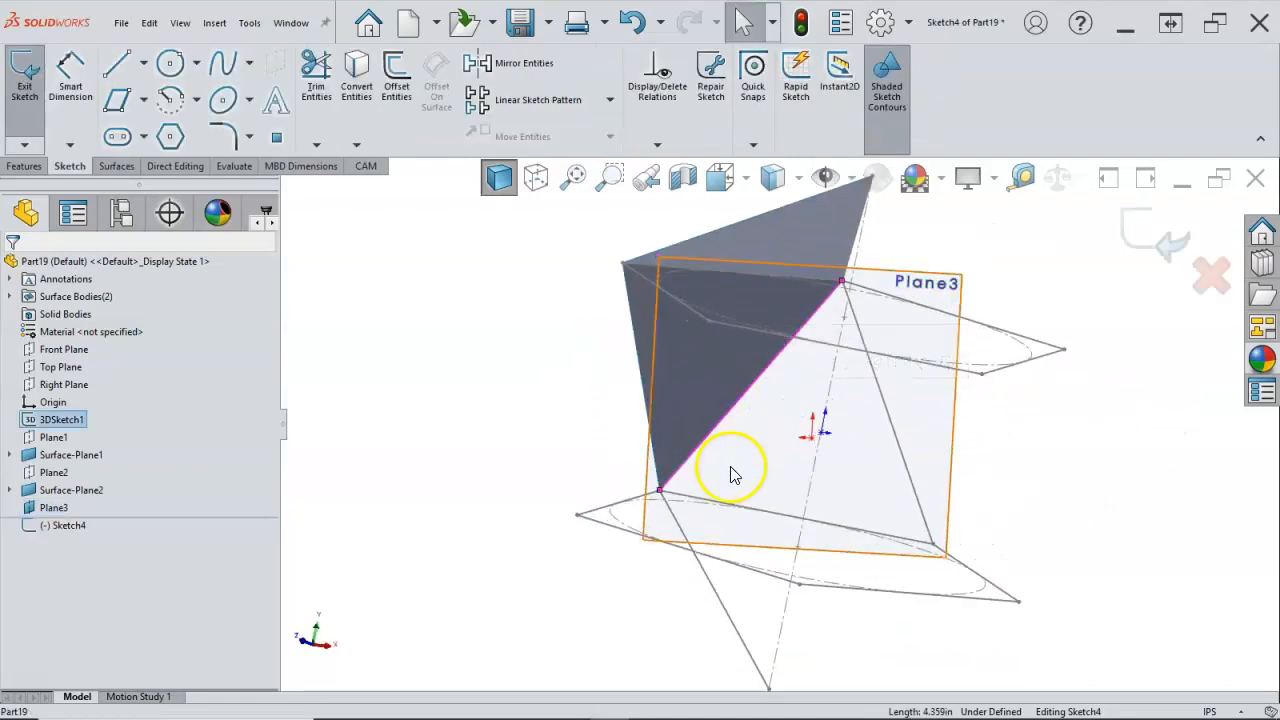
pyautogui.keyDown('ctrl'); pyautogui.click(723, 503); pyautogui.keyUp('ctrl')
pyautogui.keyDown('ctrl'); pyautogui.click(901, 455); pyautogui.keyUp('ctrl')
pyautogui.click(1051, 477)
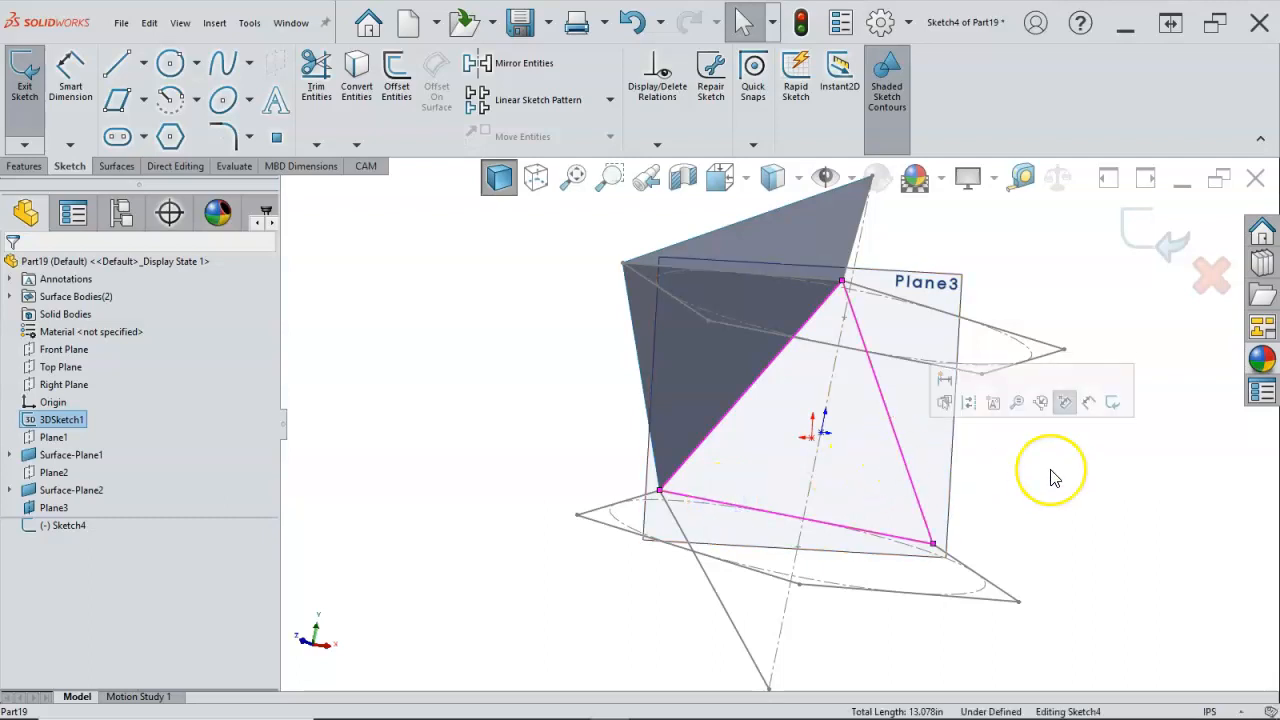
pyautogui.press('s')
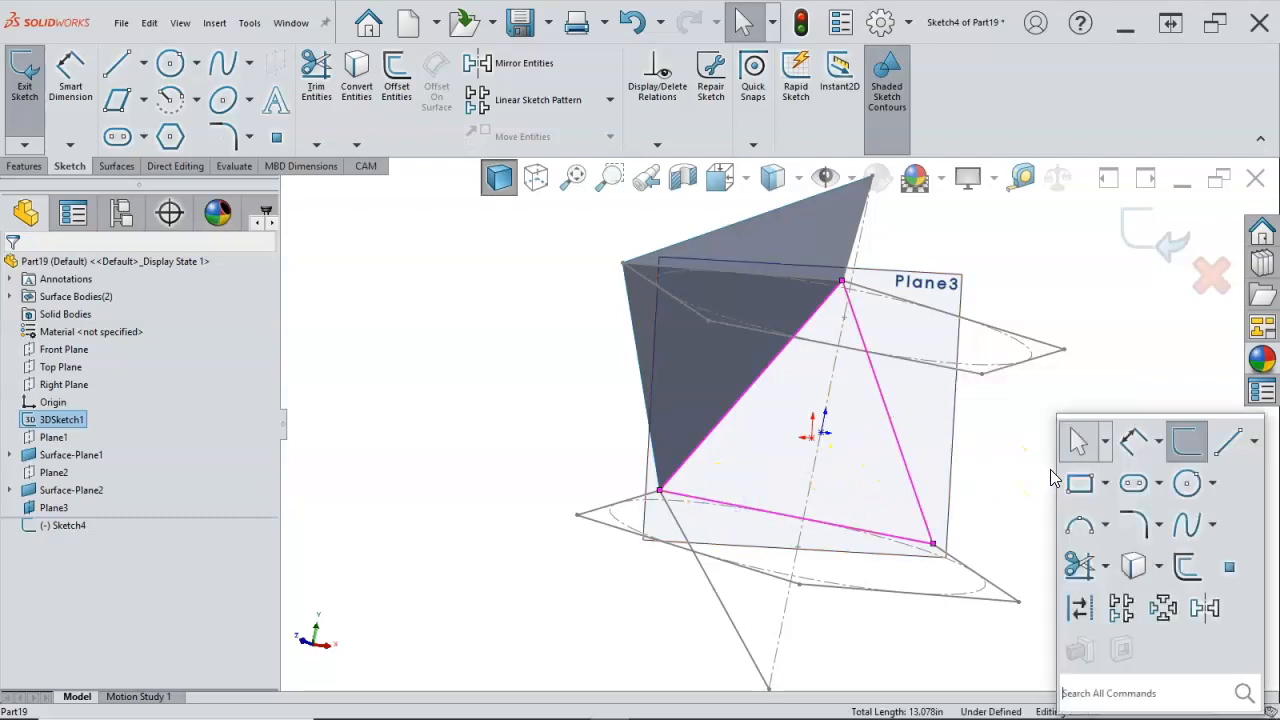
pyautogui.click(1130, 560)
pyautogui.moveTo(1063, 443); pyautogui.dragTo(1003, 537, button='middle')
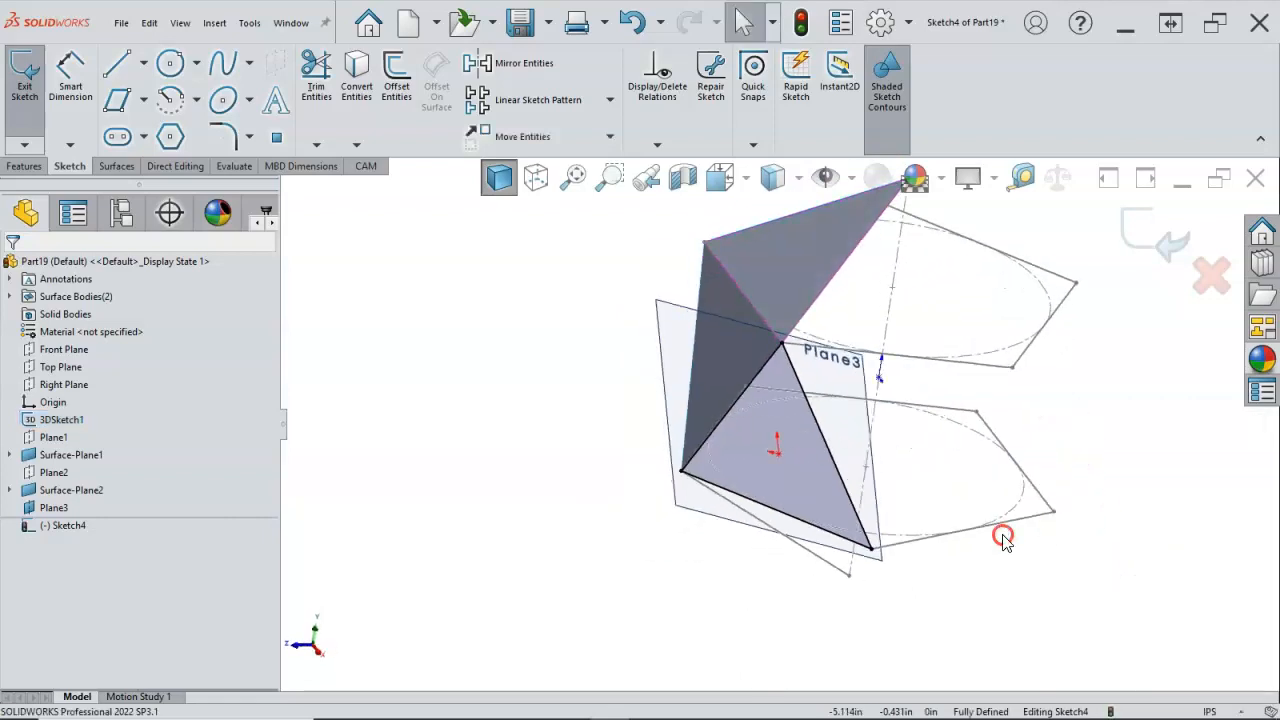
# Step: Exit the converted triangle sketch and hide the third reference plane
pyautogui.click(1156, 237)
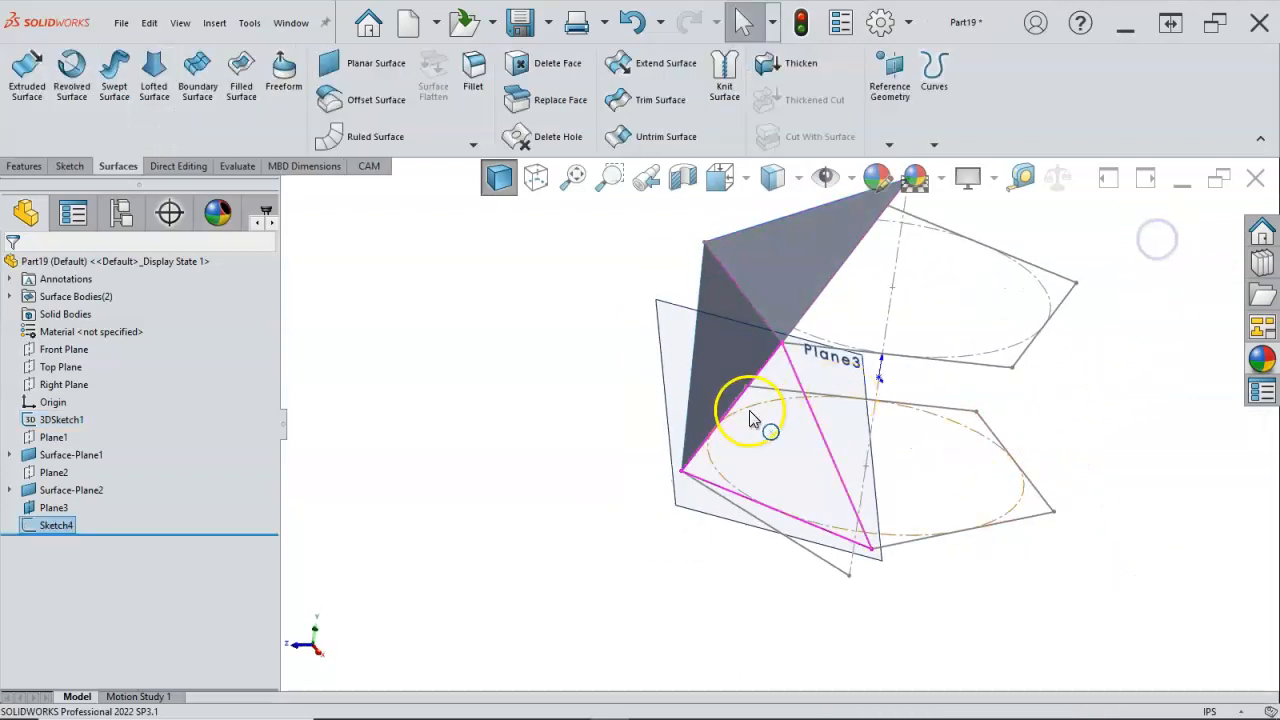
pyautogui.rightClick(656, 301)
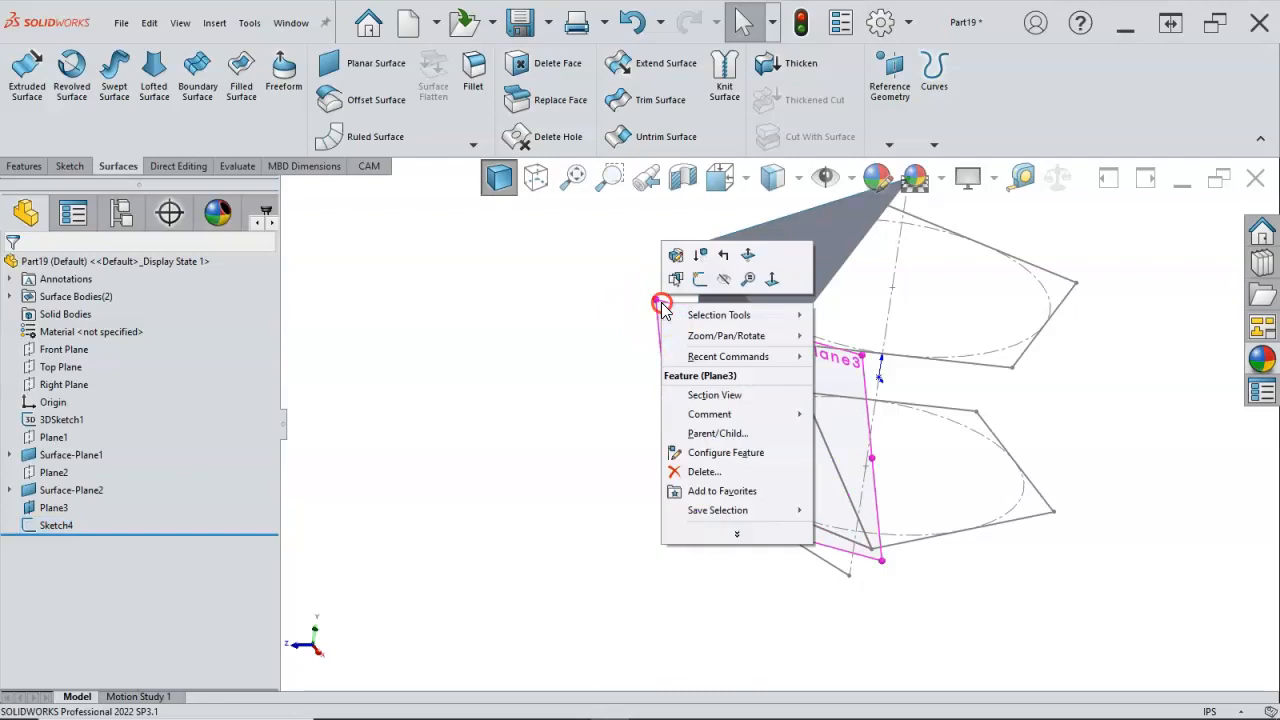
pyautogui.click(721, 279)
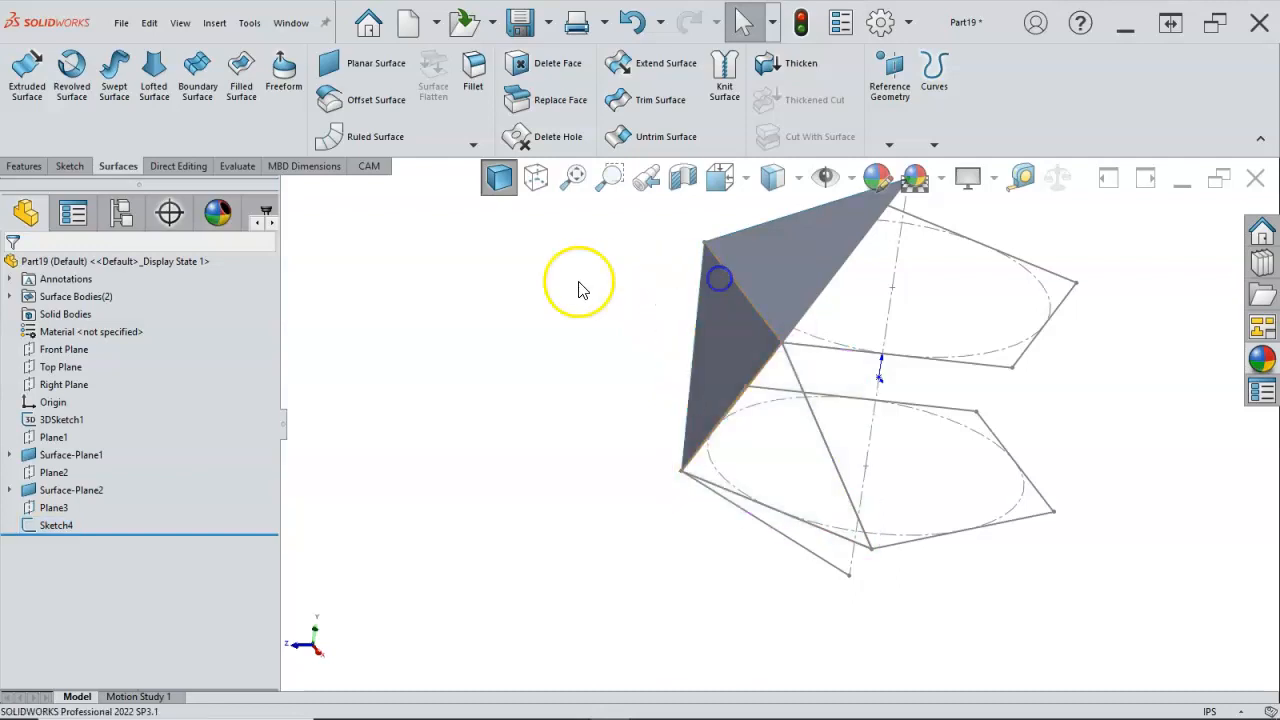
# Step: Create a planar surface from the triangle sketch on the lower pentagon's front edge
pyautogui.click(70, 525)
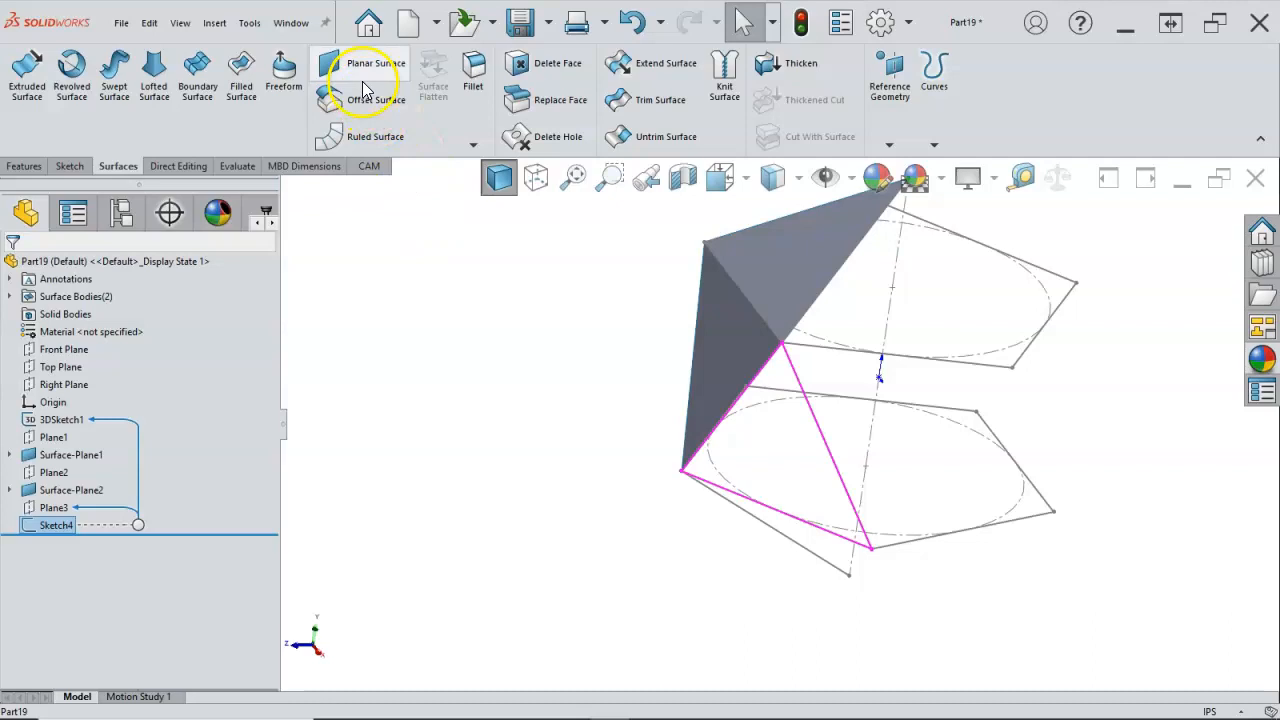
pyautogui.click(362, 80)
pyautogui.click(12, 261)
# Step: Create a fourth reference plane through the lower pentagon's front edge and the bottom apex point of the 3D sketch
pyautogui.moveTo(409, 414); pyautogui.dragTo(460, 277, button='middle')
pyautogui.moveTo(500, 395); pyautogui.dragTo(526, 474, button='middle')
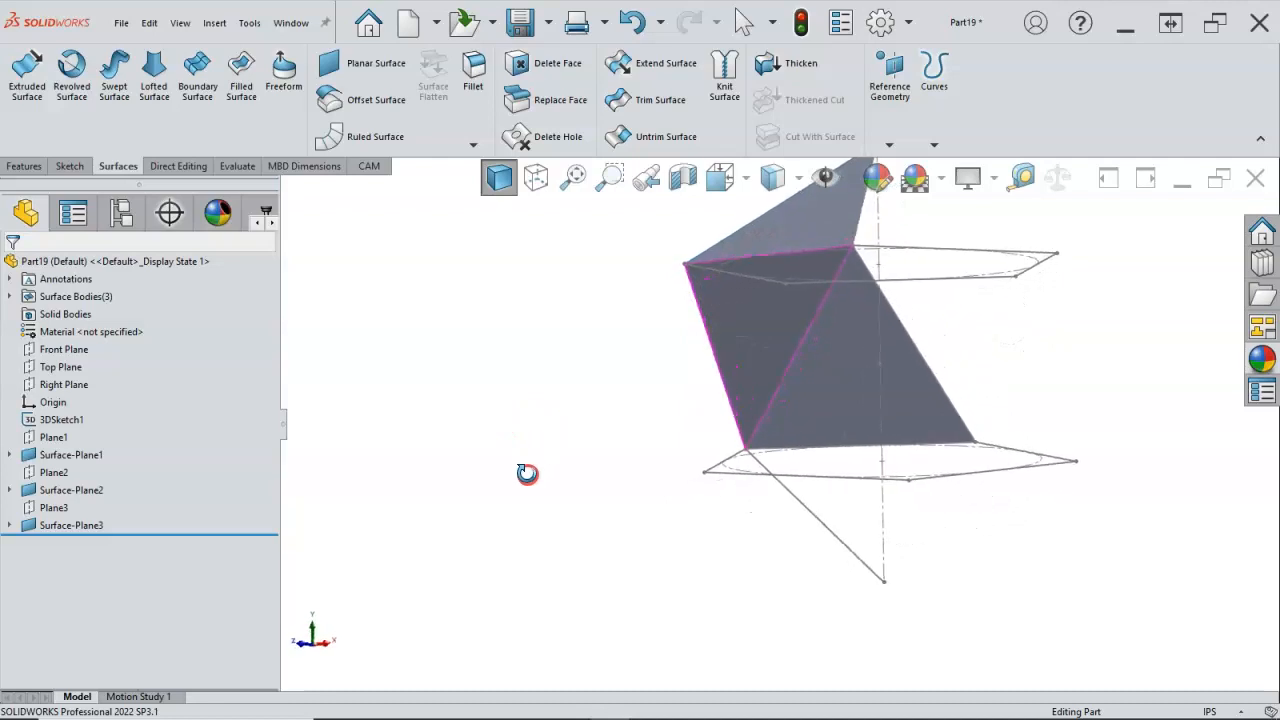
pyautogui.click(361, 378)
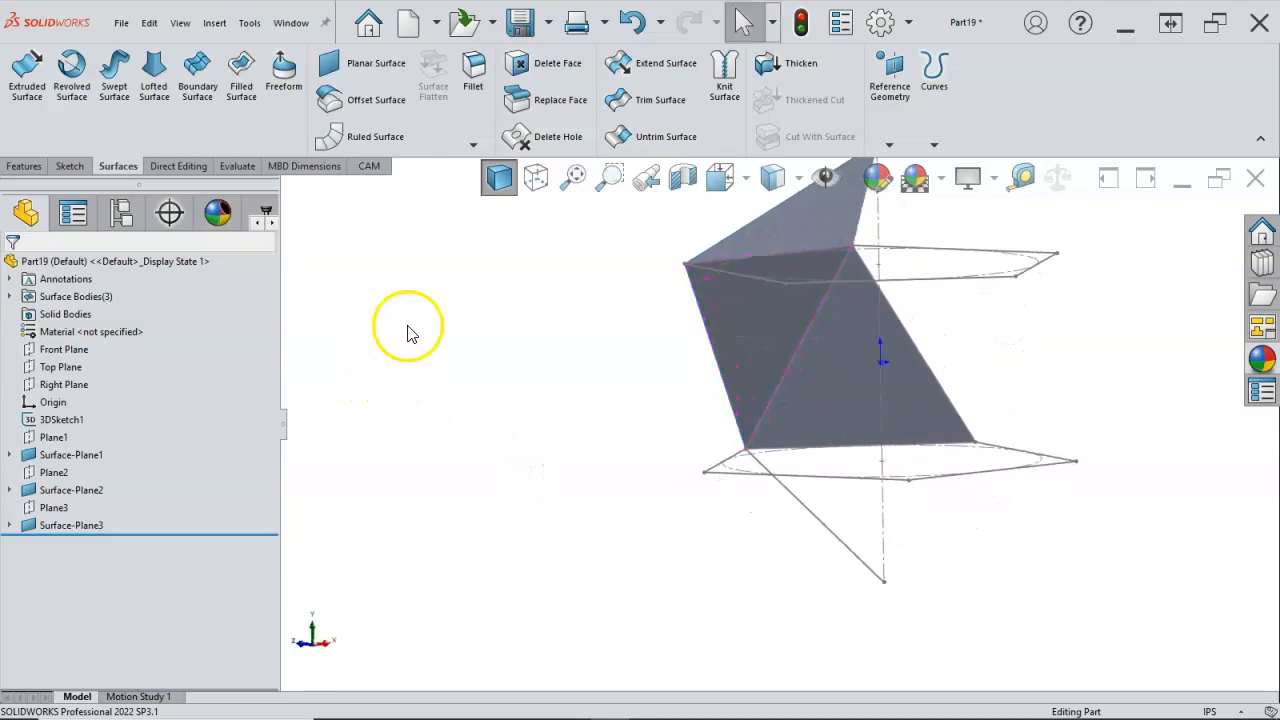
pyautogui.click(889, 145)
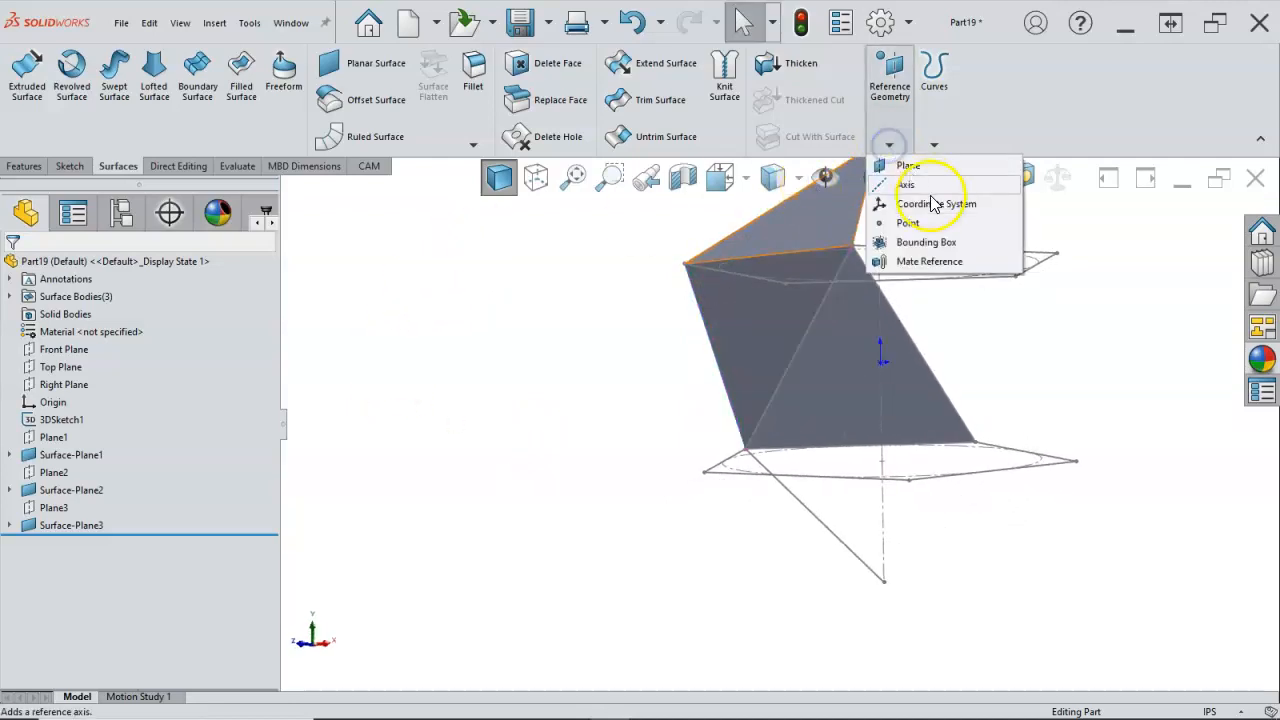
pyautogui.click(910, 165)
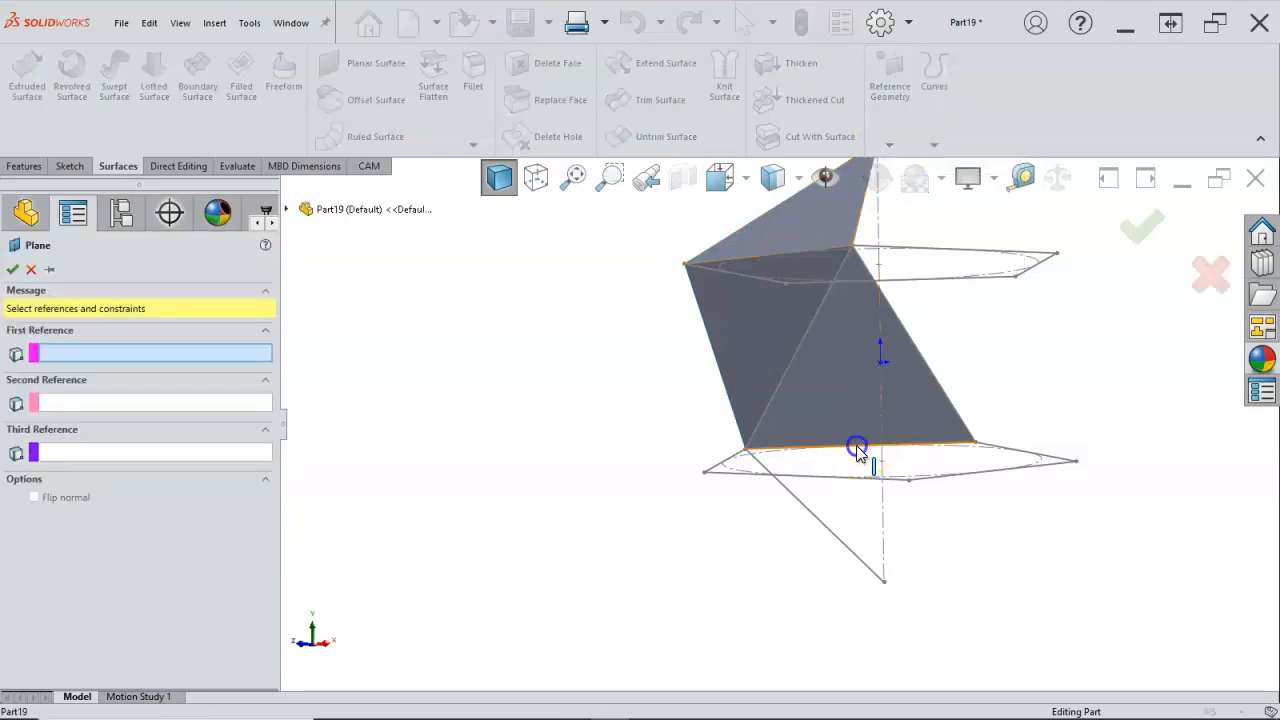
pyautogui.click(857, 450)
pyautogui.click(166, 472)
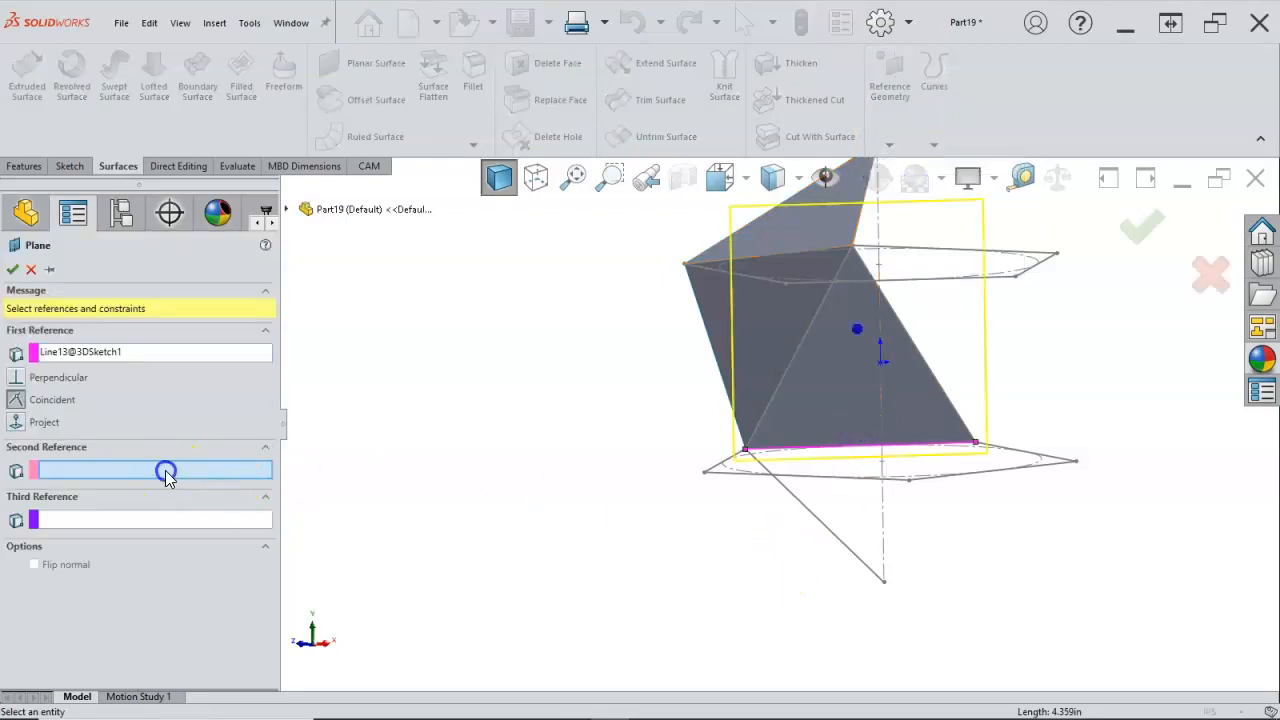
pyautogui.click(885, 585)
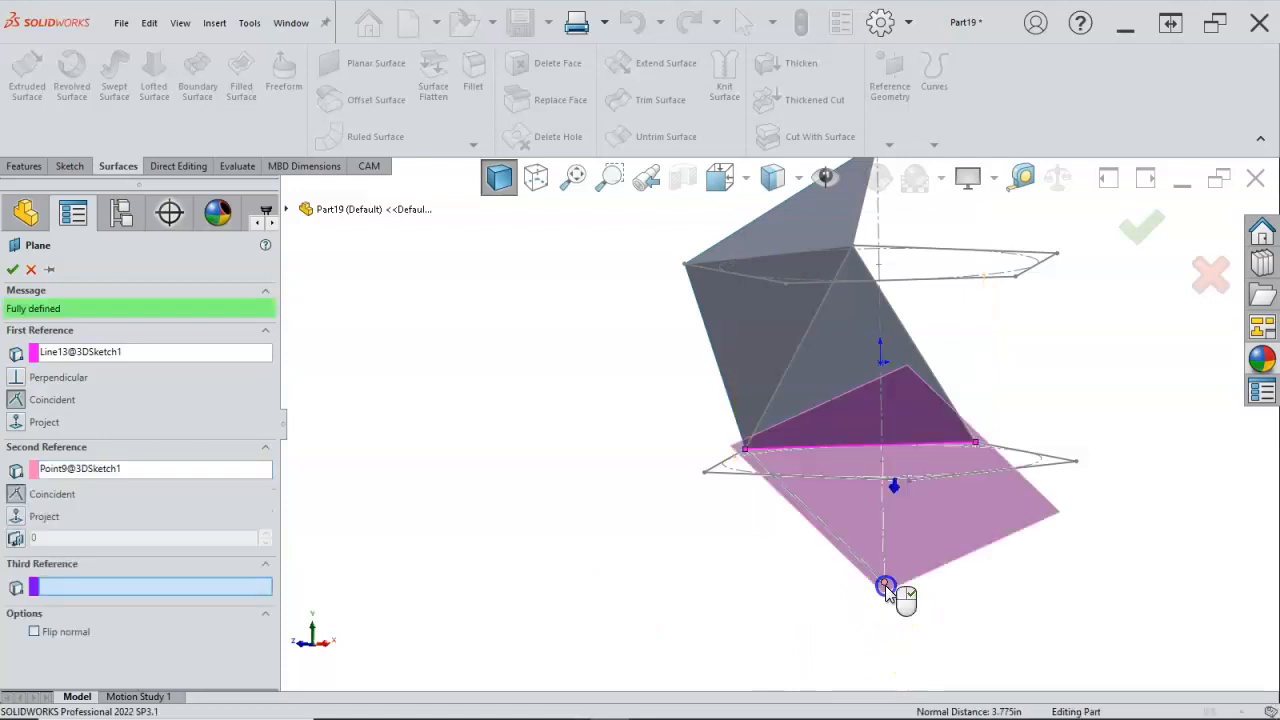
pyautogui.click(12, 270)
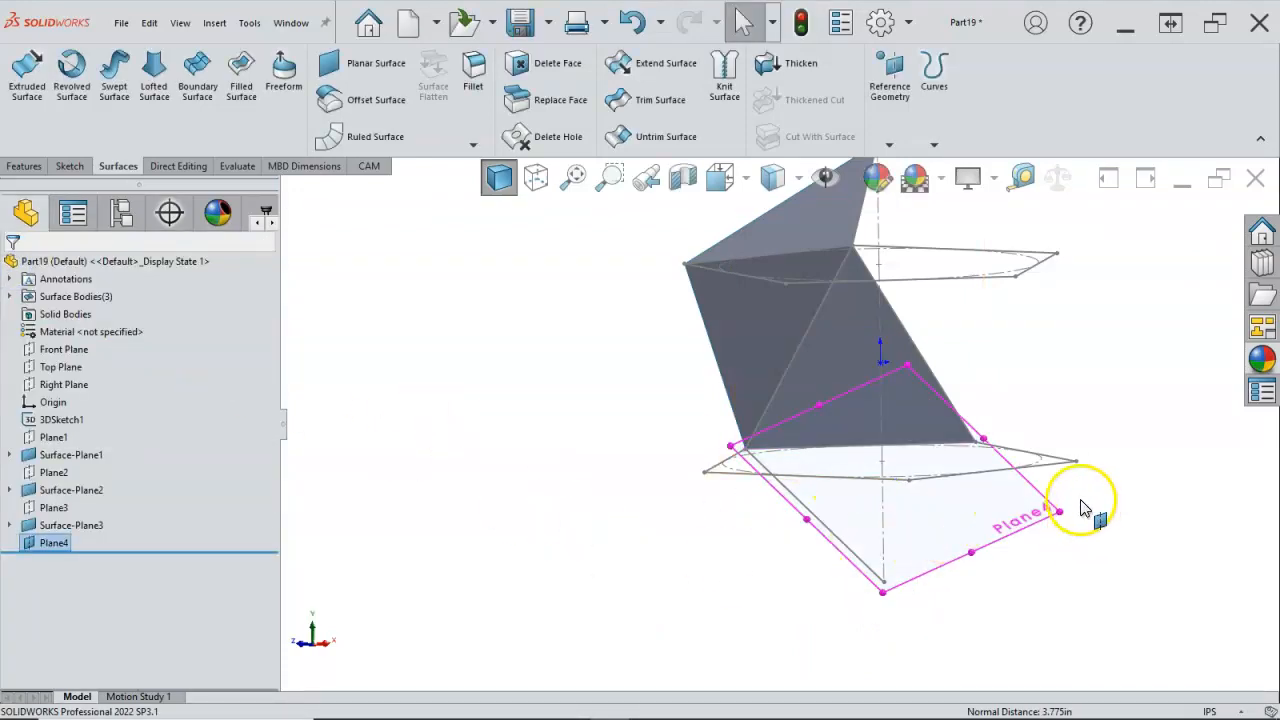
# Step: Start a sketch on the fourth plane and convert the bottom apex line and the lower pentagon's front edge into it
pyautogui.rightClick(1043, 498)
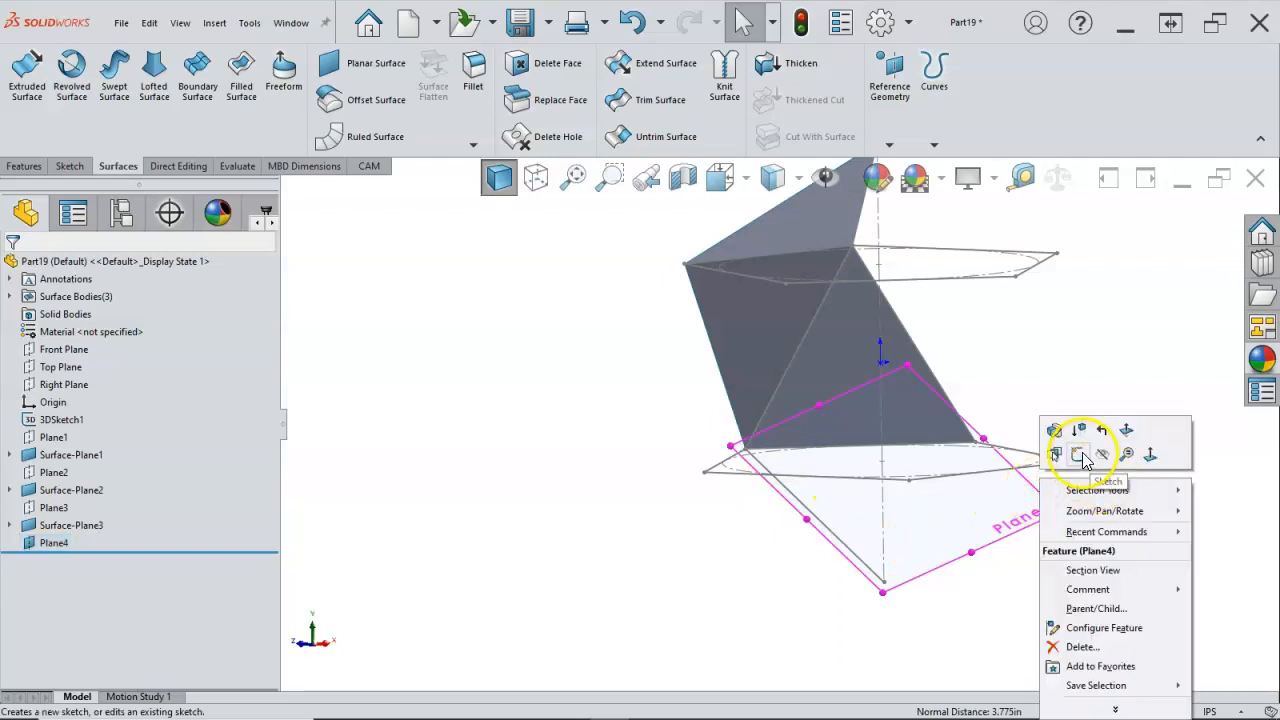
pyautogui.click(1080, 455)
pyautogui.moveTo(863, 491)
pyautogui.mouseDown(button='middle')
pyautogui.moveTo(934, 509)
pyautogui.moveTo(828, 560)
pyautogui.moveTo(829, 509)
pyautogui.moveTo(1011, 352)
pyautogui.moveTo(983, 366)
pyautogui.mouseUp(button='middle')
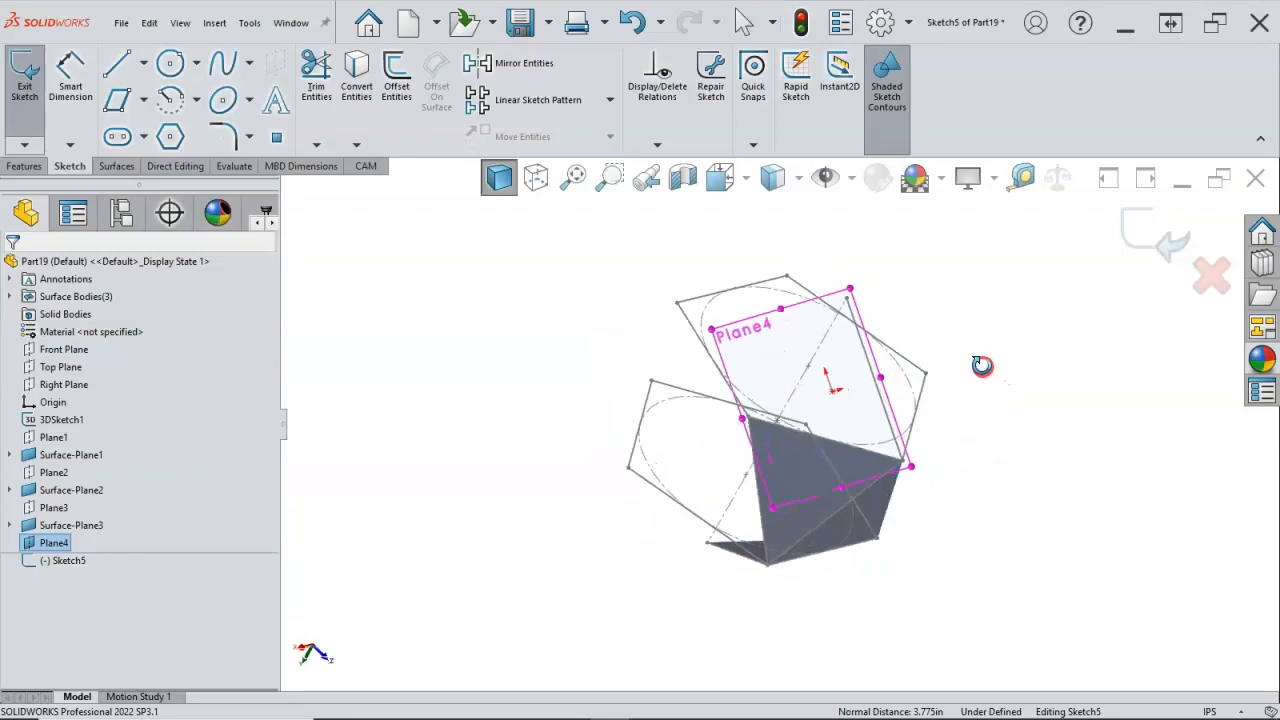
pyautogui.scroll(-3, 874, 372)
pyautogui.click(859, 390)
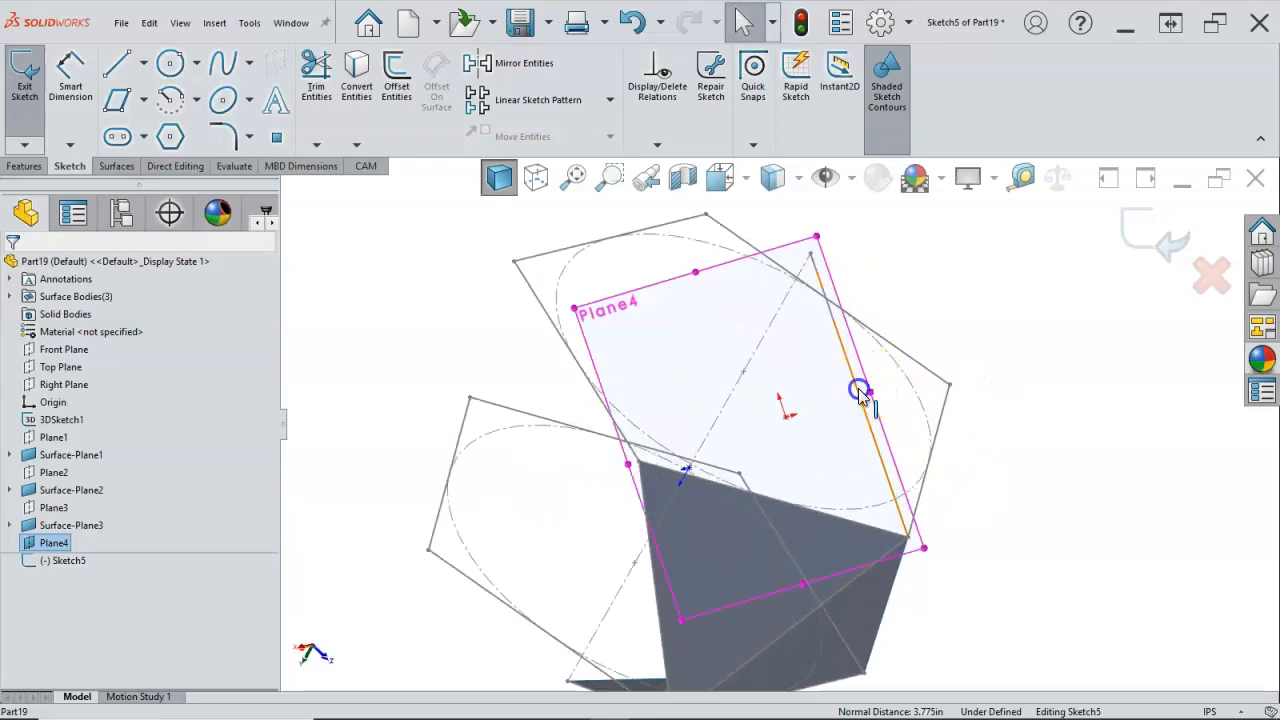
pyautogui.keyDown('ctrl'); pyautogui.click(849, 519); pyautogui.keyUp('ctrl')
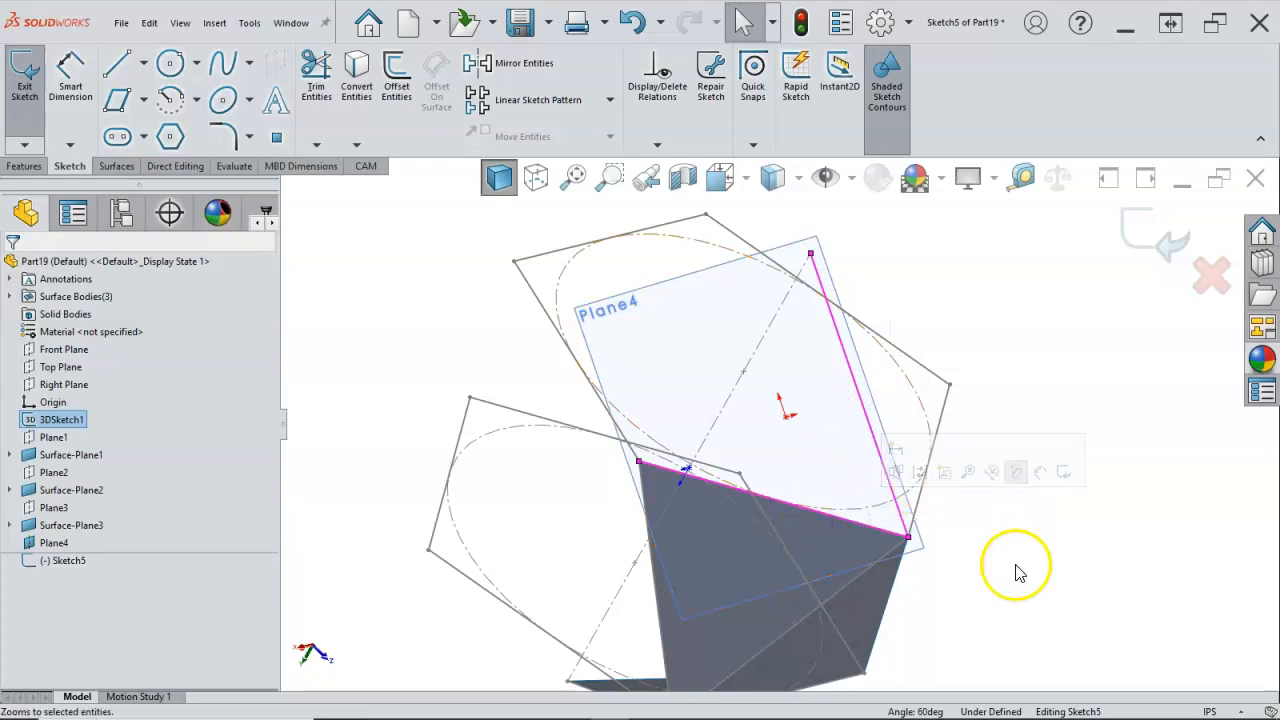
pyautogui.press('s')
pyautogui.click(1097, 566)
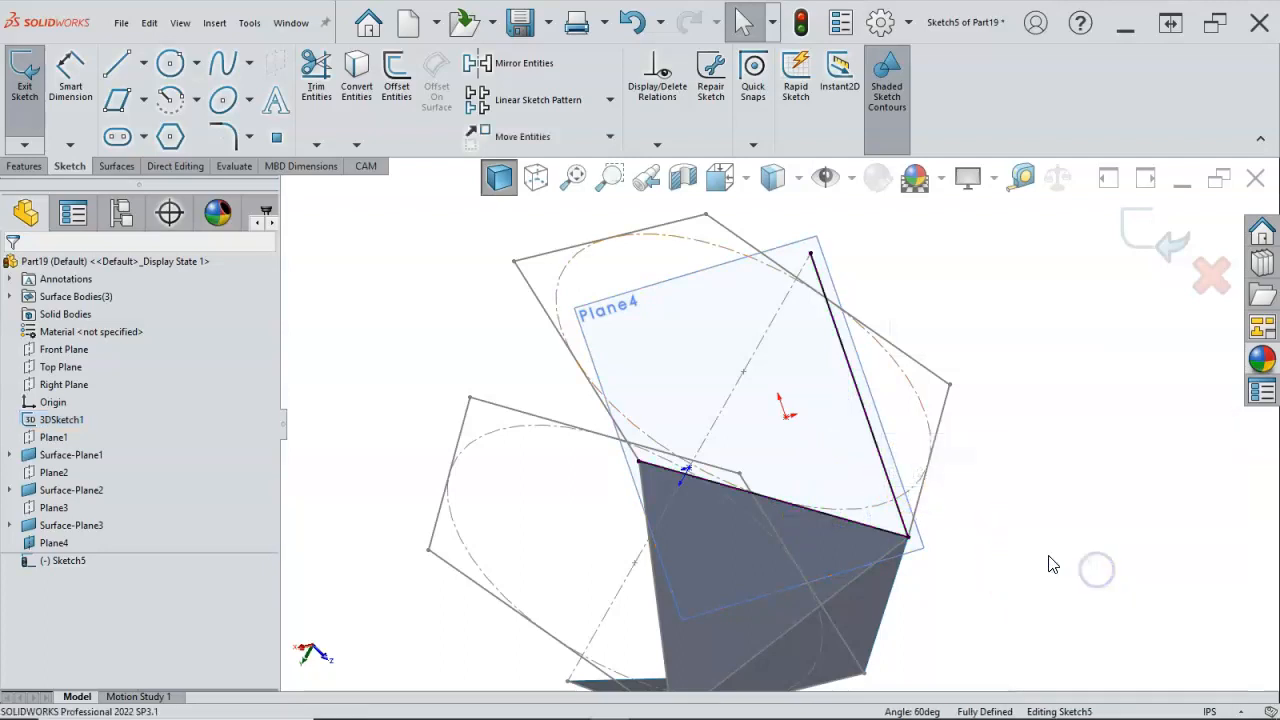
# Step: Close the triangle with a line from the free end of the converted pentagon edge to the bottom apex
pyautogui.press('l')
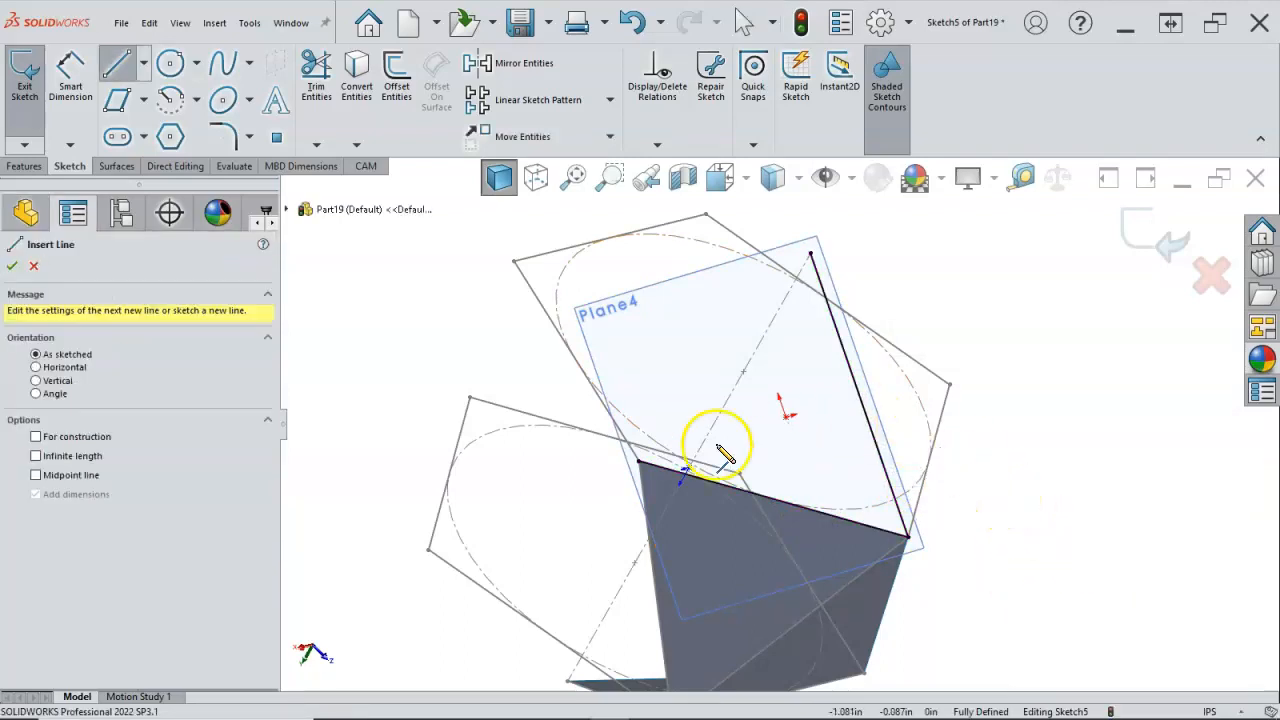
pyautogui.click(646, 470)
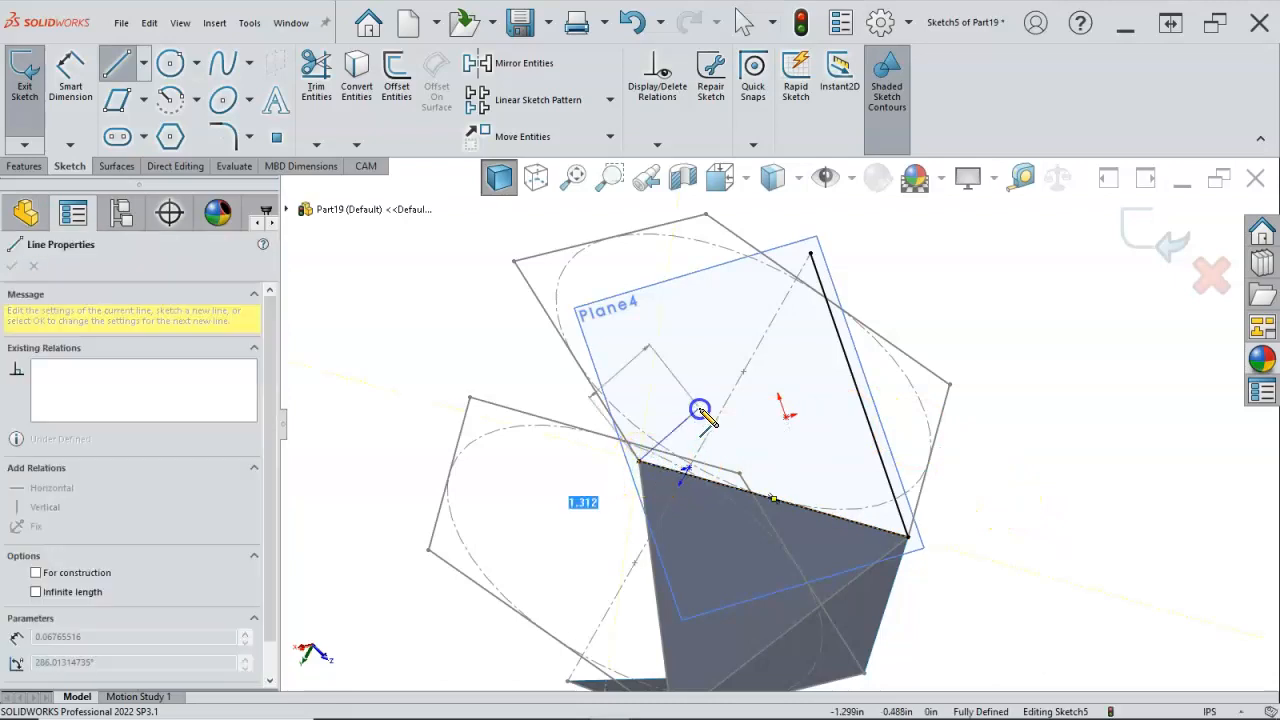
pyautogui.click(810, 257)
pyautogui.rightClick(1010, 340)
pyautogui.click(1046, 343)
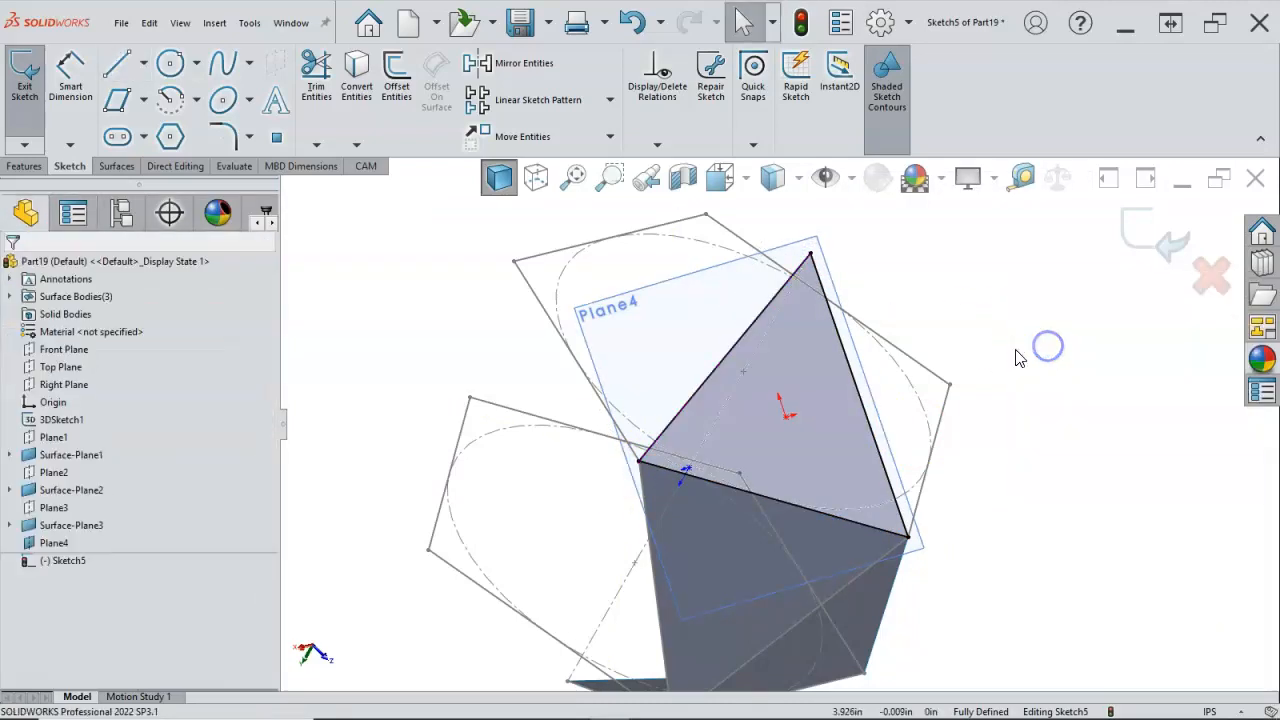
# Step: Hide the fourth reference plane and create a planar surface from the bottom apex triangle sketch
pyautogui.rightClick(711, 274)
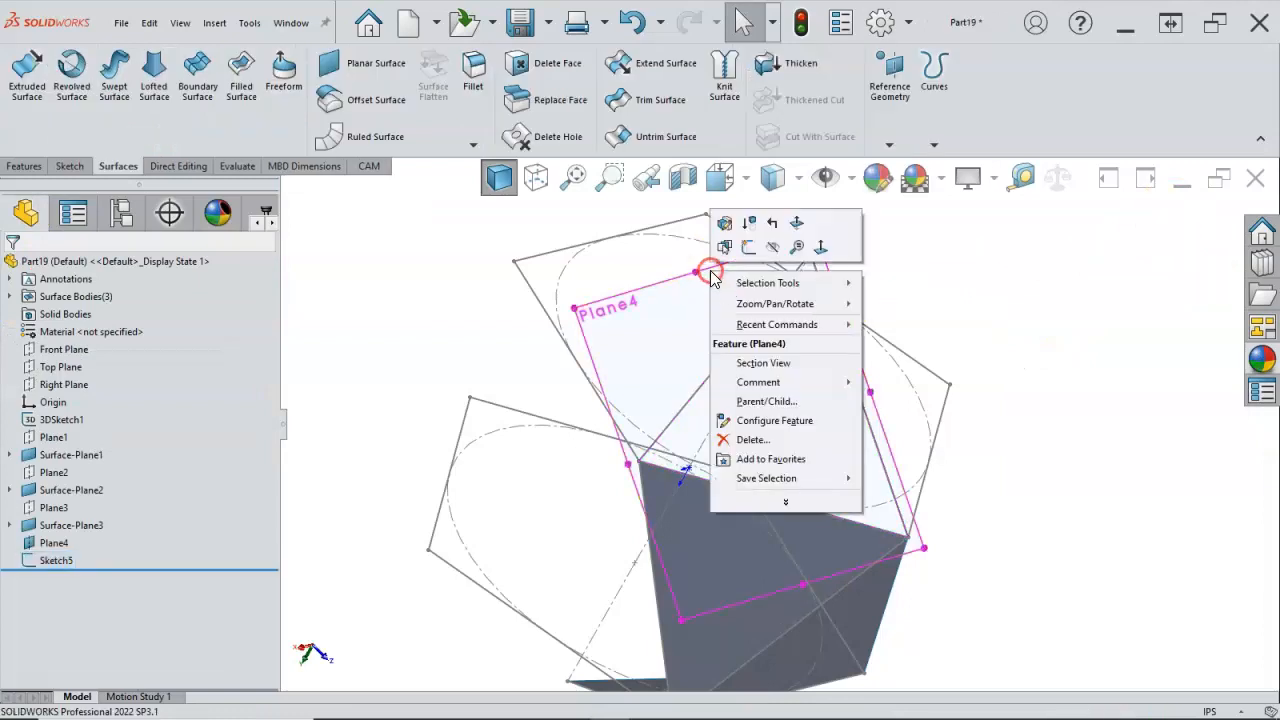
pyautogui.click(767, 249)
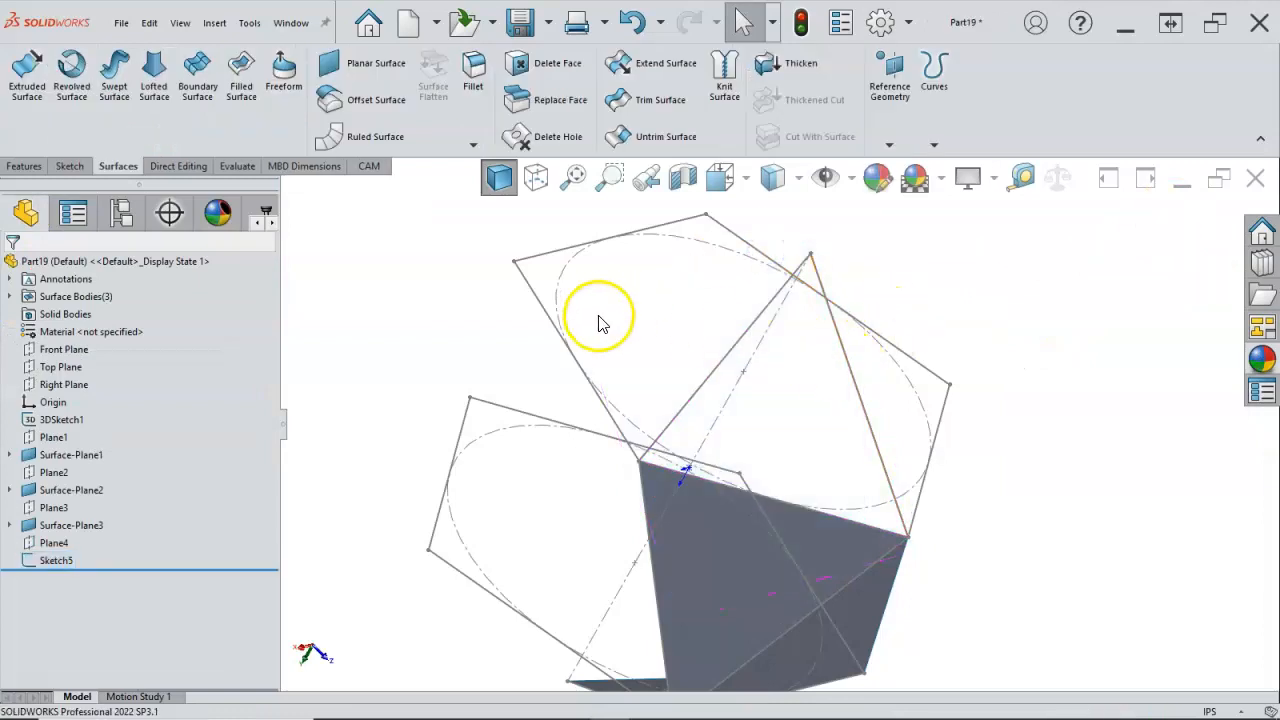
pyautogui.click(62, 568)
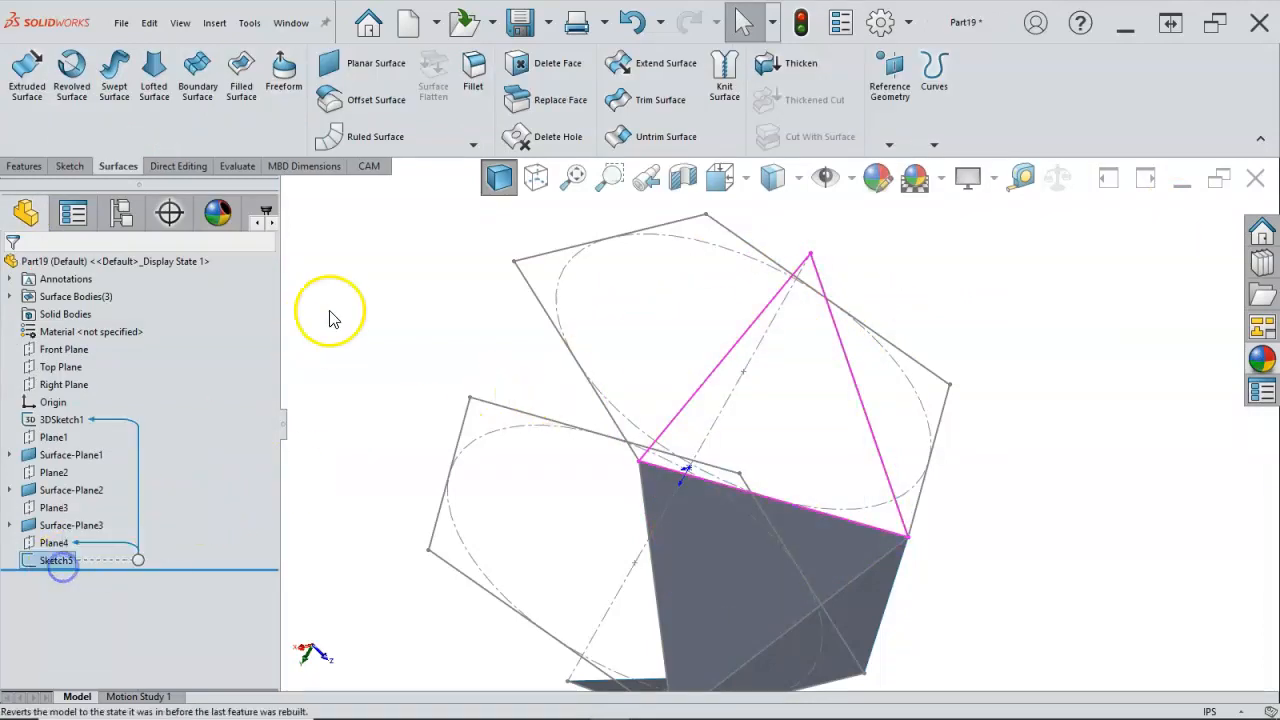
pyautogui.click(370, 66)
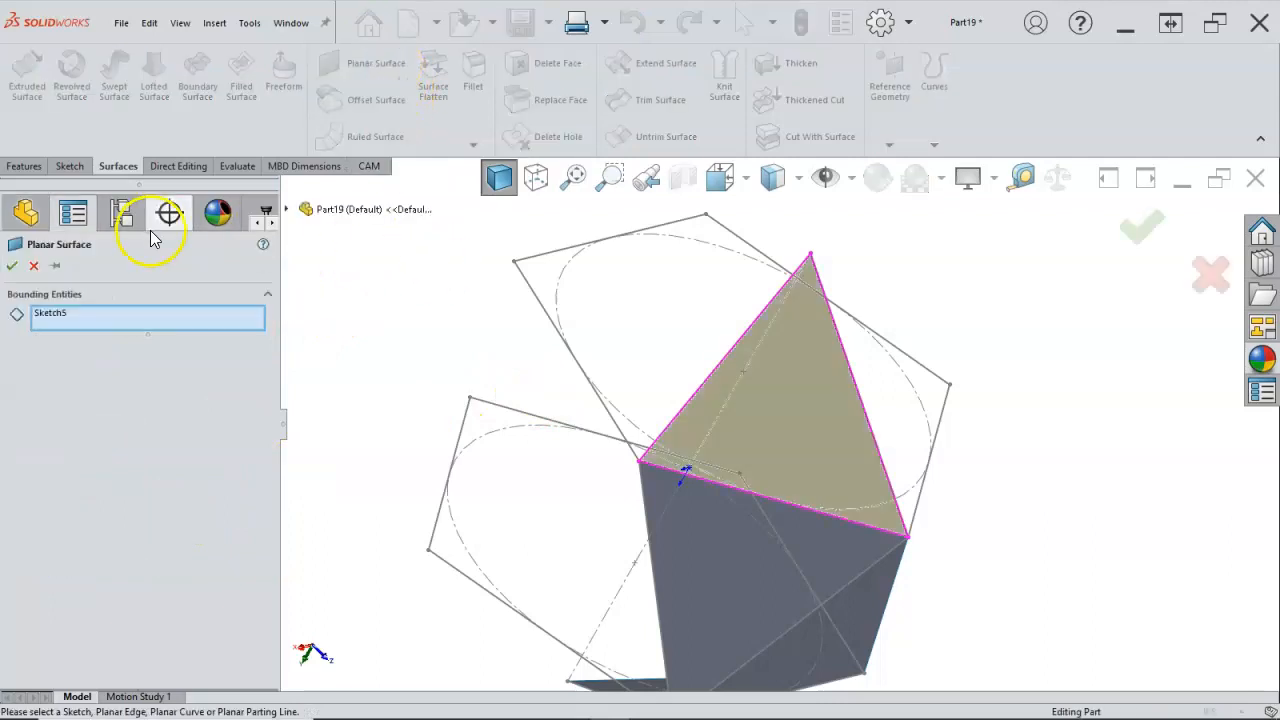
pyautogui.click(12, 265)
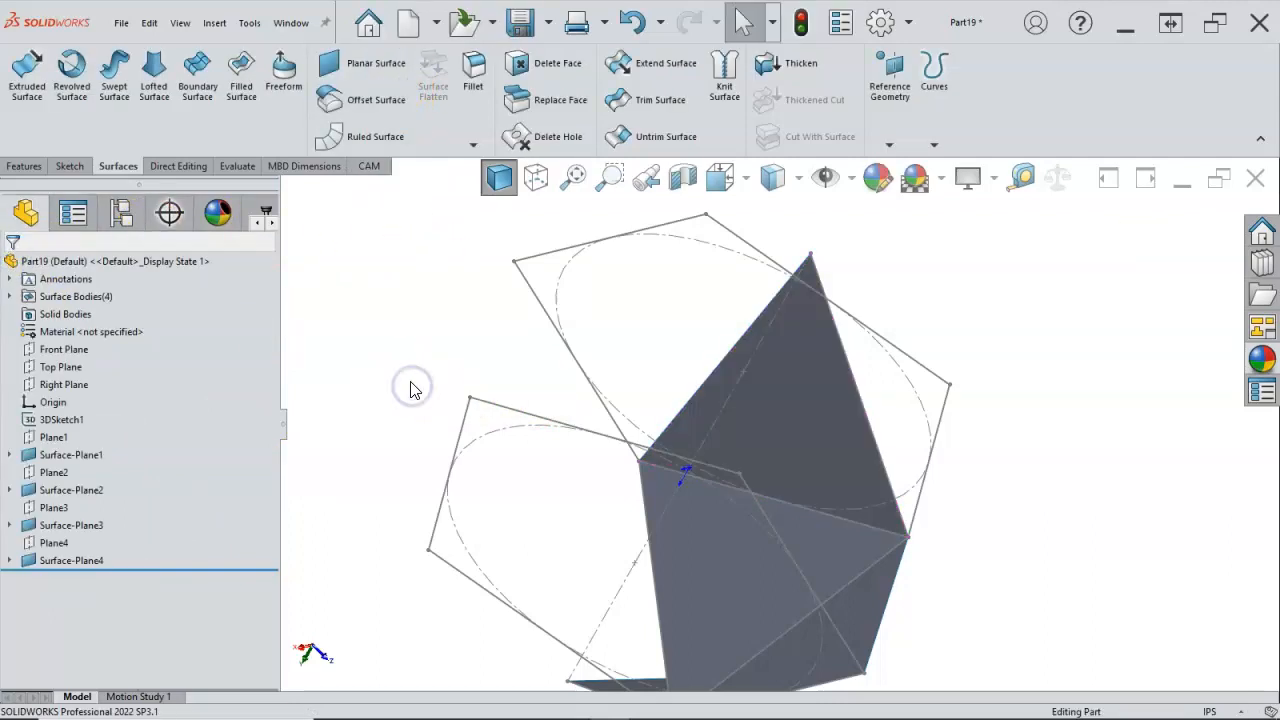
# Step: Select the four triangular planar surfaces and start a Circular Pattern
pyautogui.hotkey('ctrl', '7')
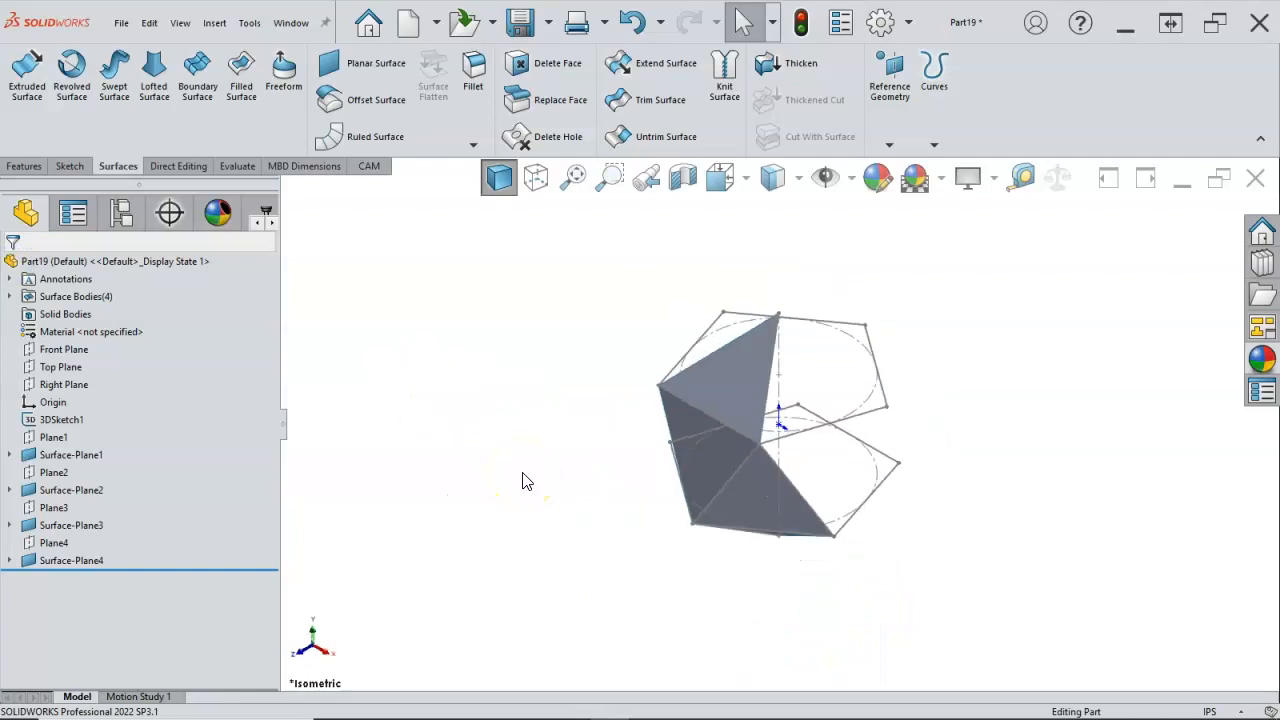
pyautogui.moveTo(561, 472); pyautogui.dragTo(557, 420, button='middle')
pyautogui.click(750, 396)
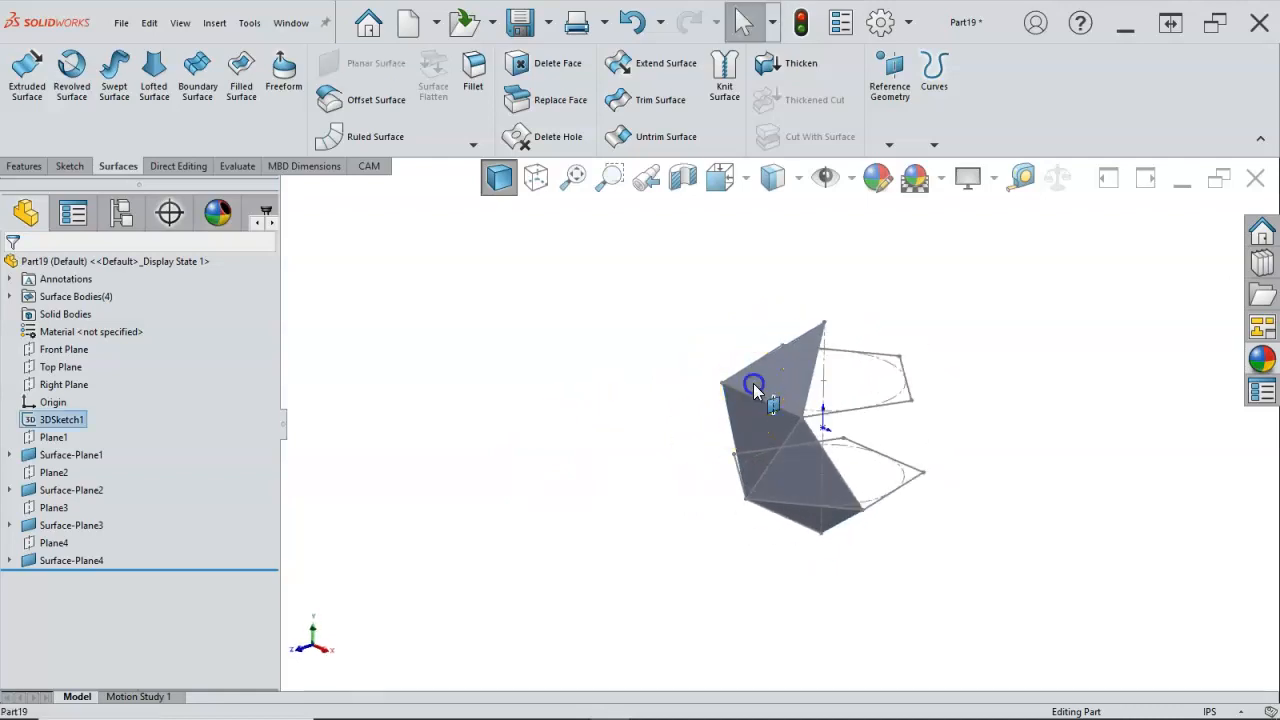
pyautogui.click(770, 383)
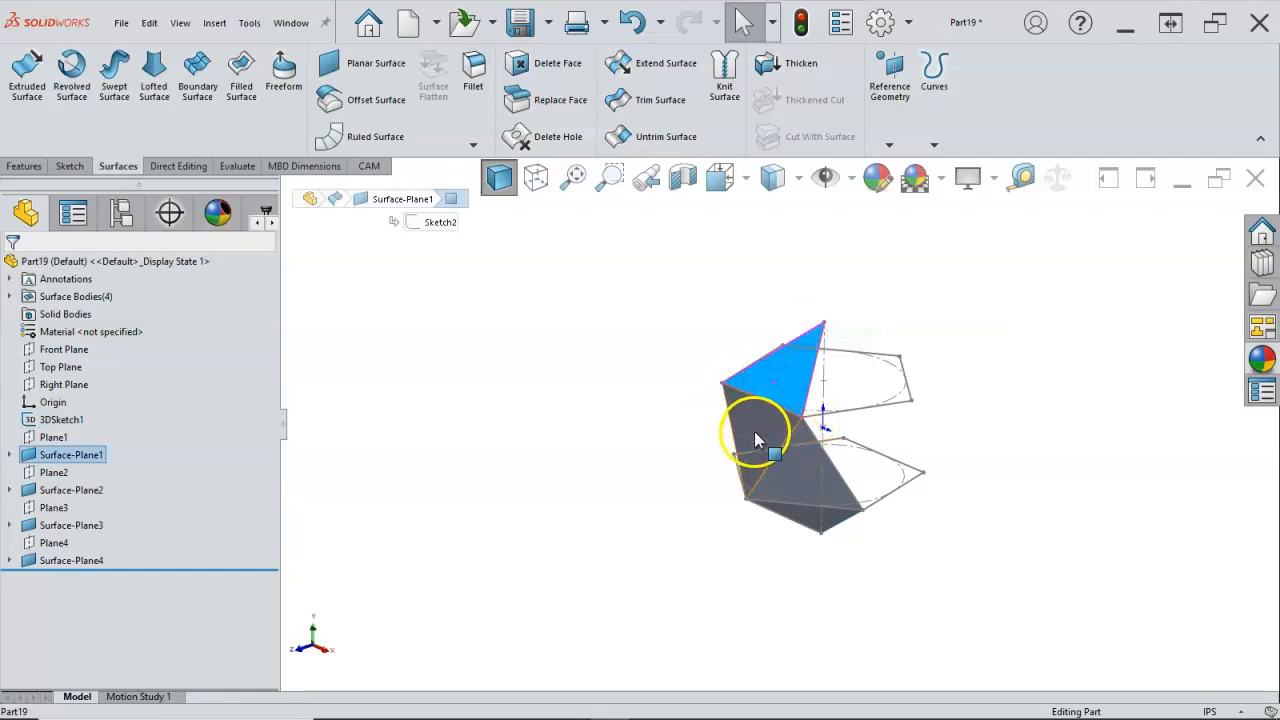
pyautogui.keyDown('ctrl'); pyautogui.click(754, 440); pyautogui.keyUp('ctrl')
pyautogui.keyDown('ctrl'); pyautogui.click(800, 476); pyautogui.keyUp('ctrl')
pyautogui.keyDown('ctrl'); pyautogui.click(810, 522); pyautogui.keyUp('ctrl')
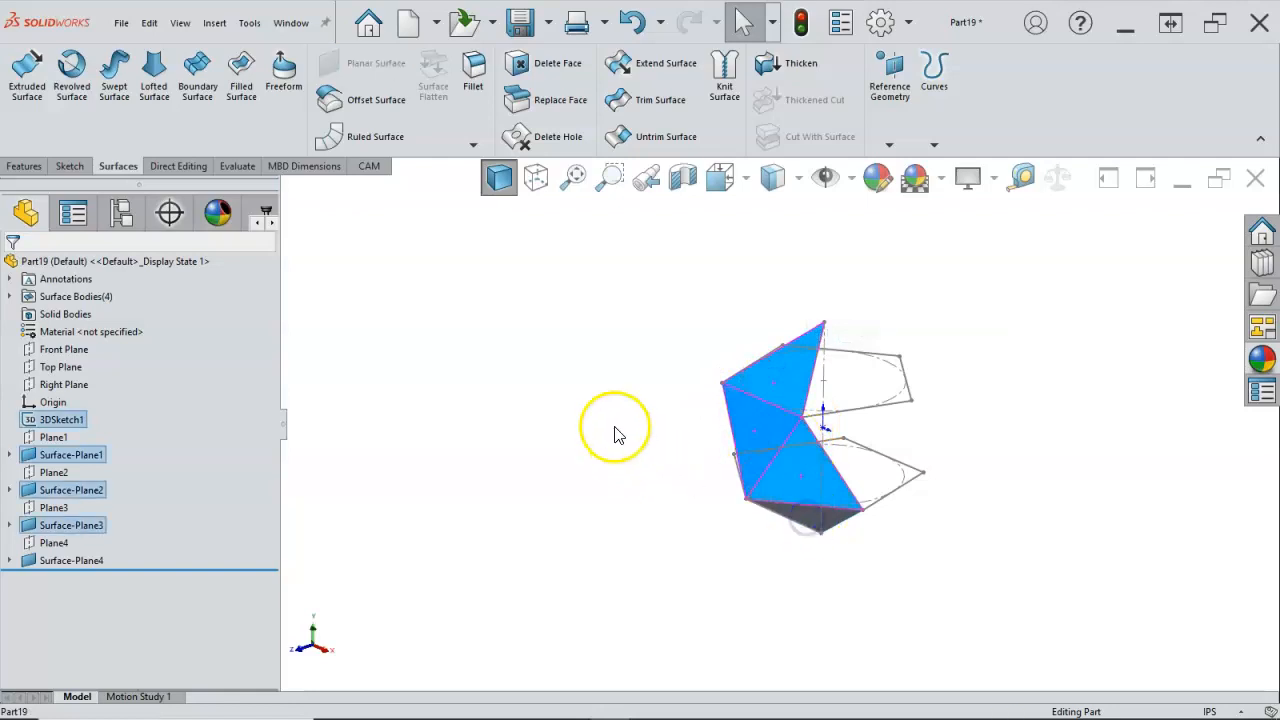
pyautogui.moveTo(614, 434); pyautogui.dragTo(623, 326, button='middle')
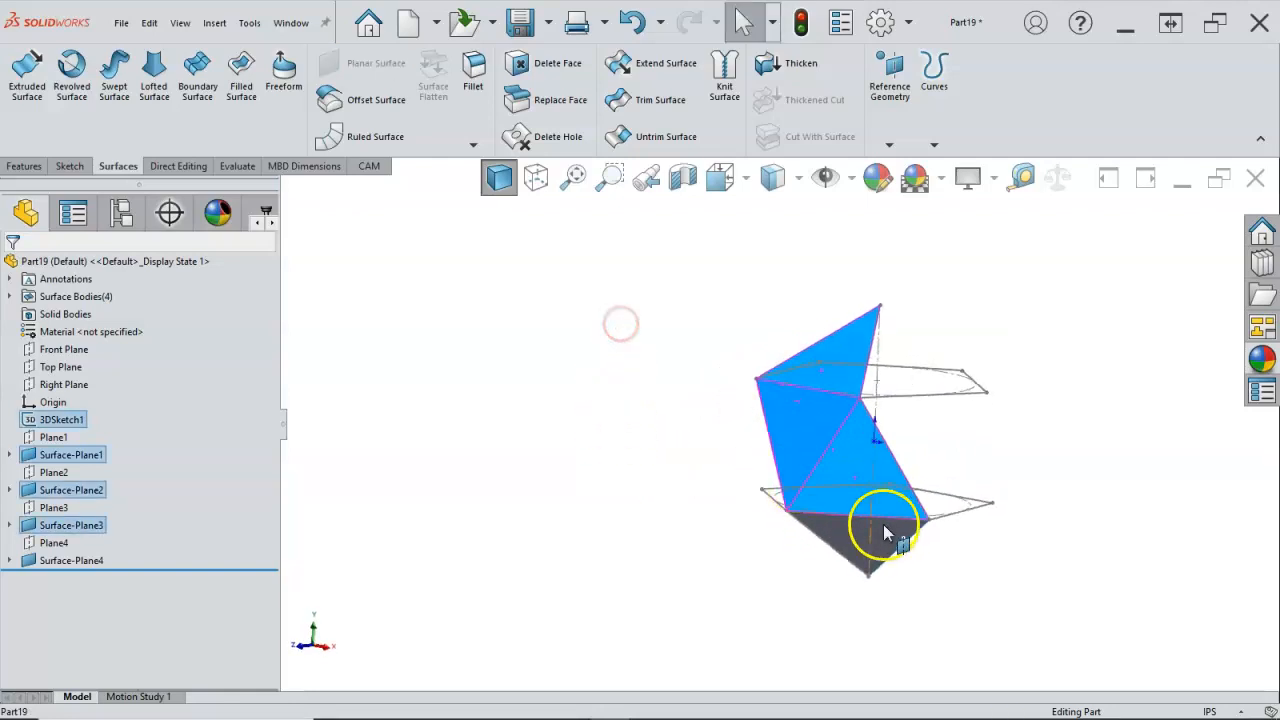
pyautogui.keyDown('ctrl'); pyautogui.click(845, 530); pyautogui.keyUp('ctrl')
pyautogui.moveTo(770, 497); pyautogui.dragTo(700, 466, button='middle')
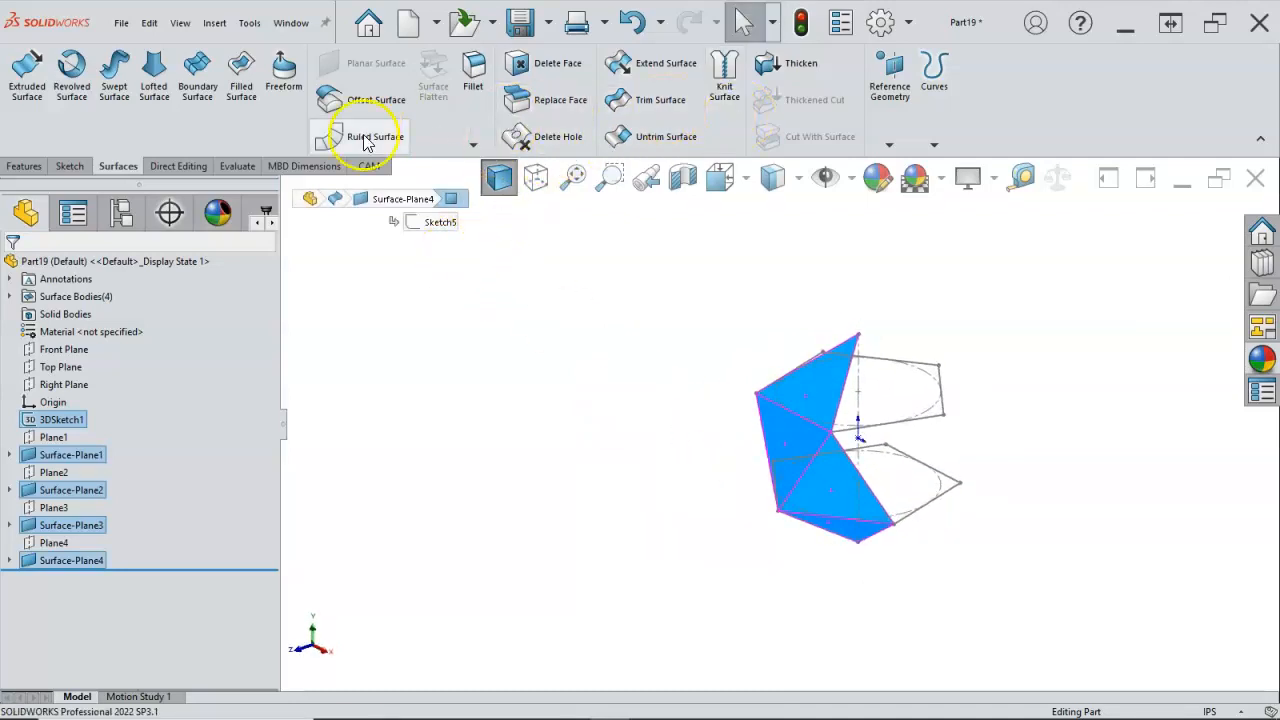
pyautogui.click(30, 167)
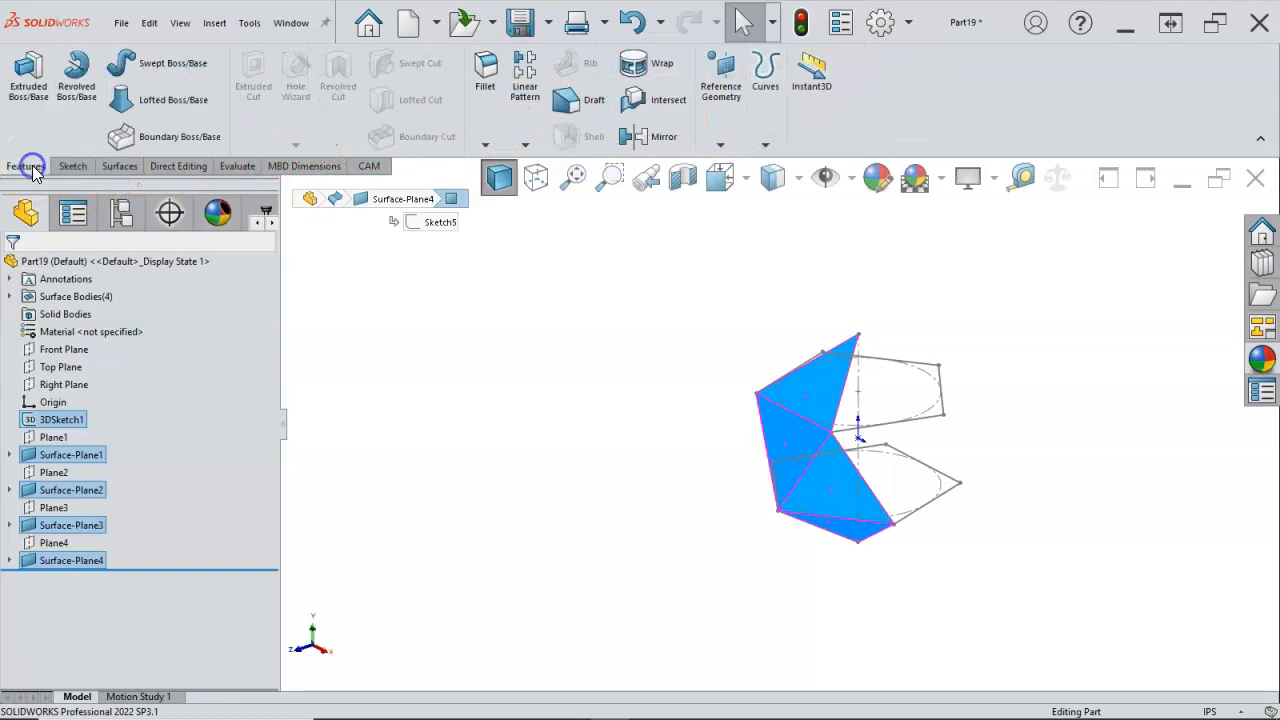
pyautogui.click(526, 146)
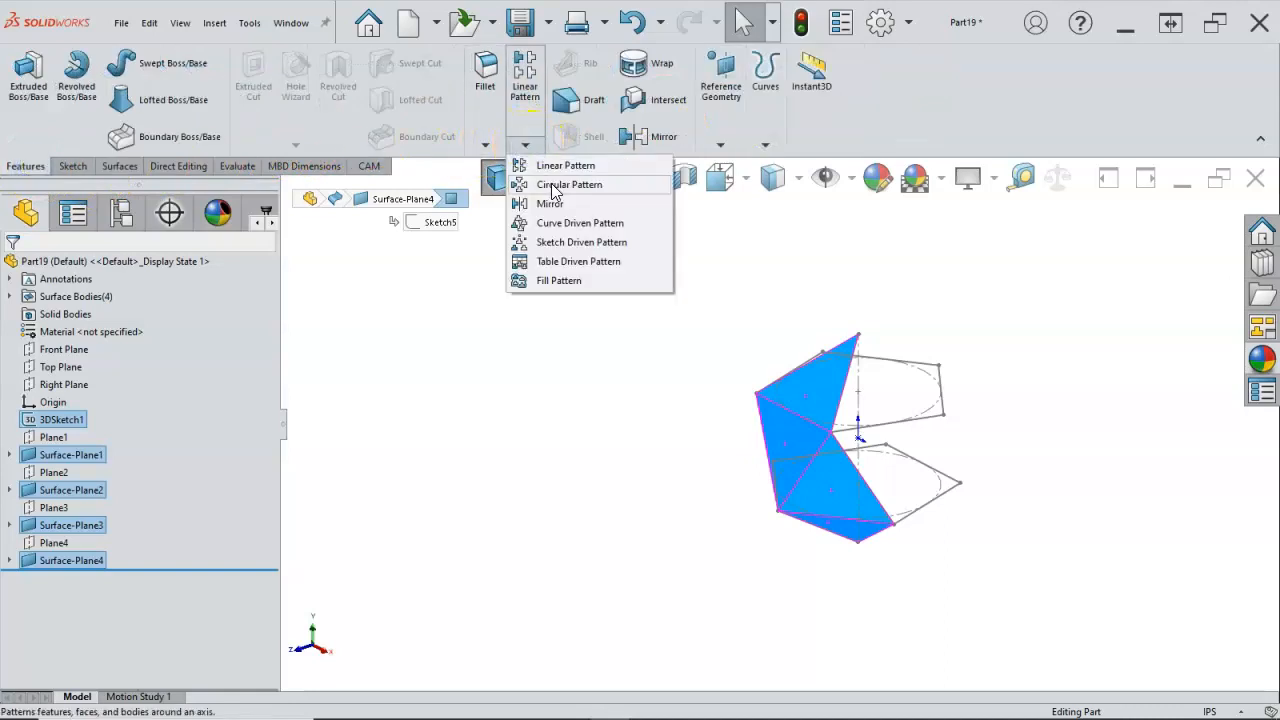
pyautogui.click(551, 183)
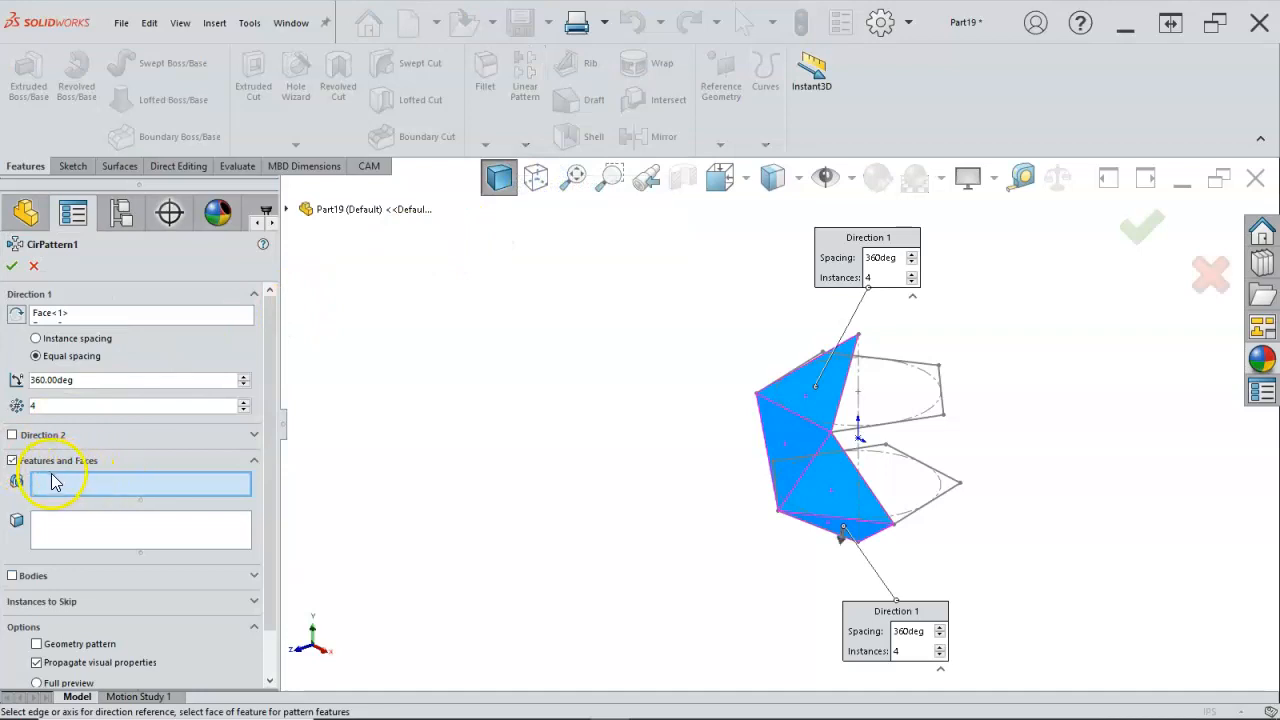
# Step: Switch the circular pattern from features and faces to bodies, and choose the four triangular surfaces as the bodies to pattern
pyautogui.click(55, 535)
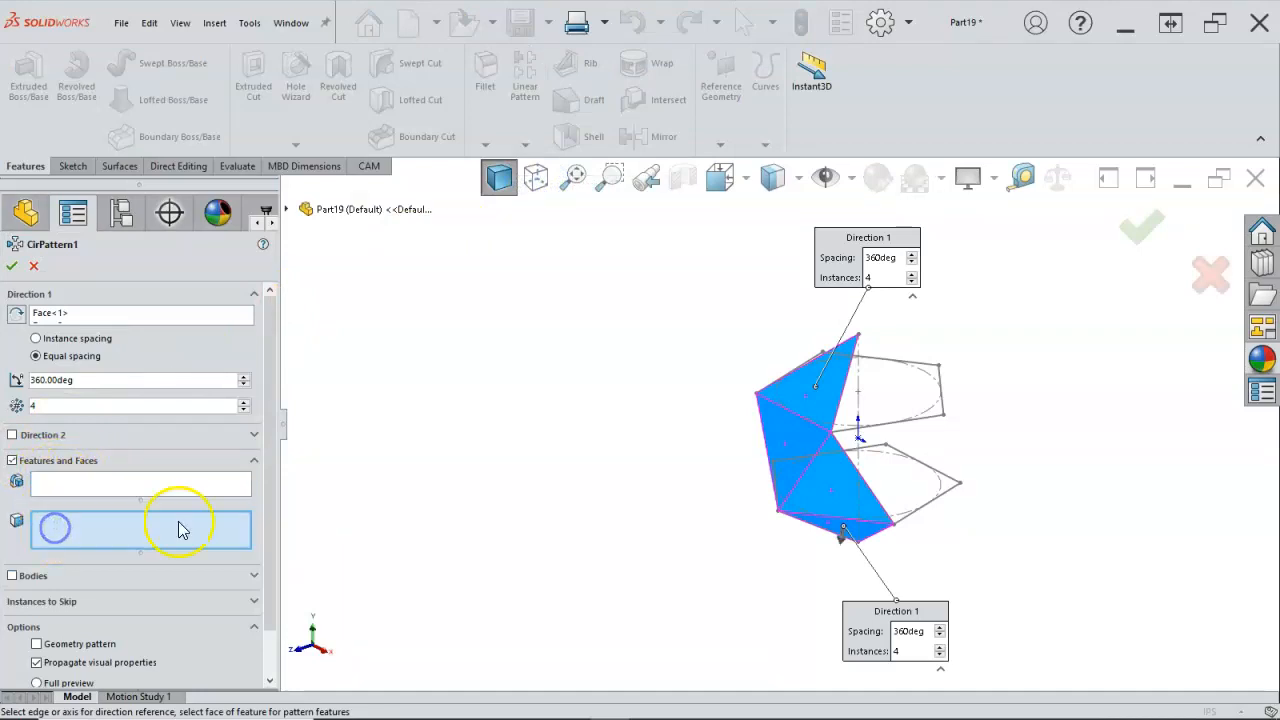
pyautogui.click(794, 386)
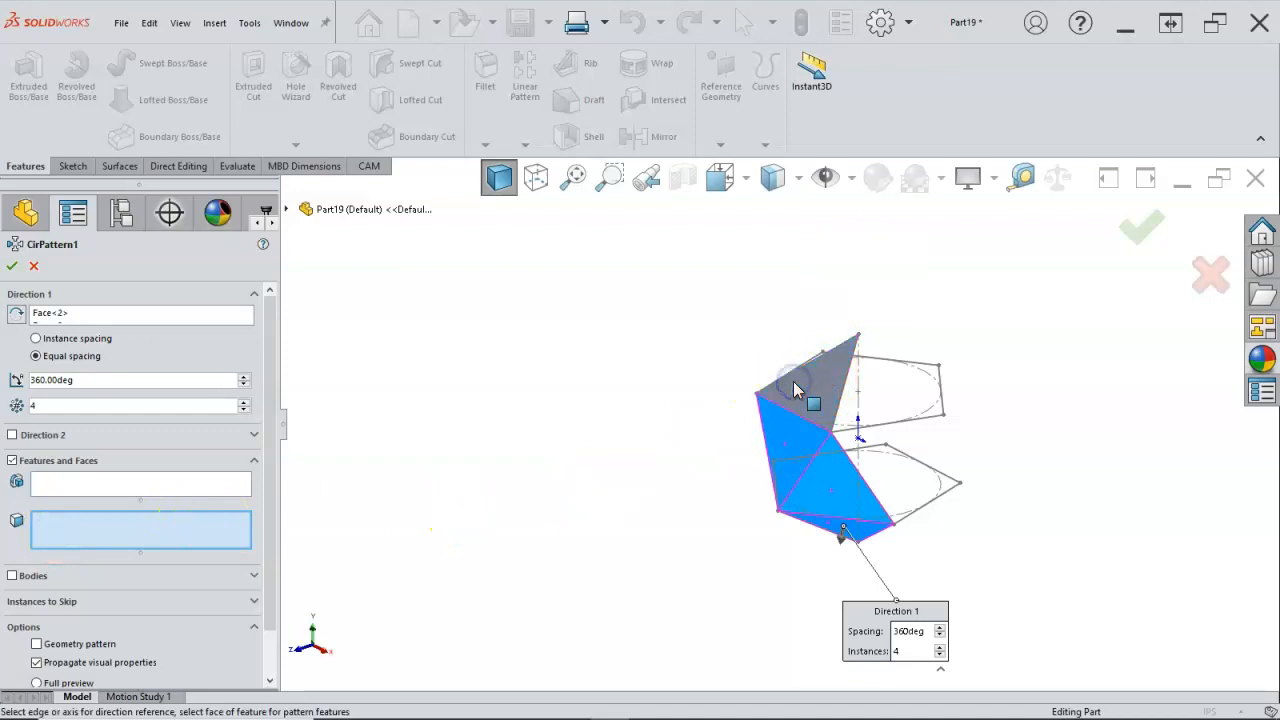
pyautogui.click(12, 461)
pyautogui.click(12, 486)
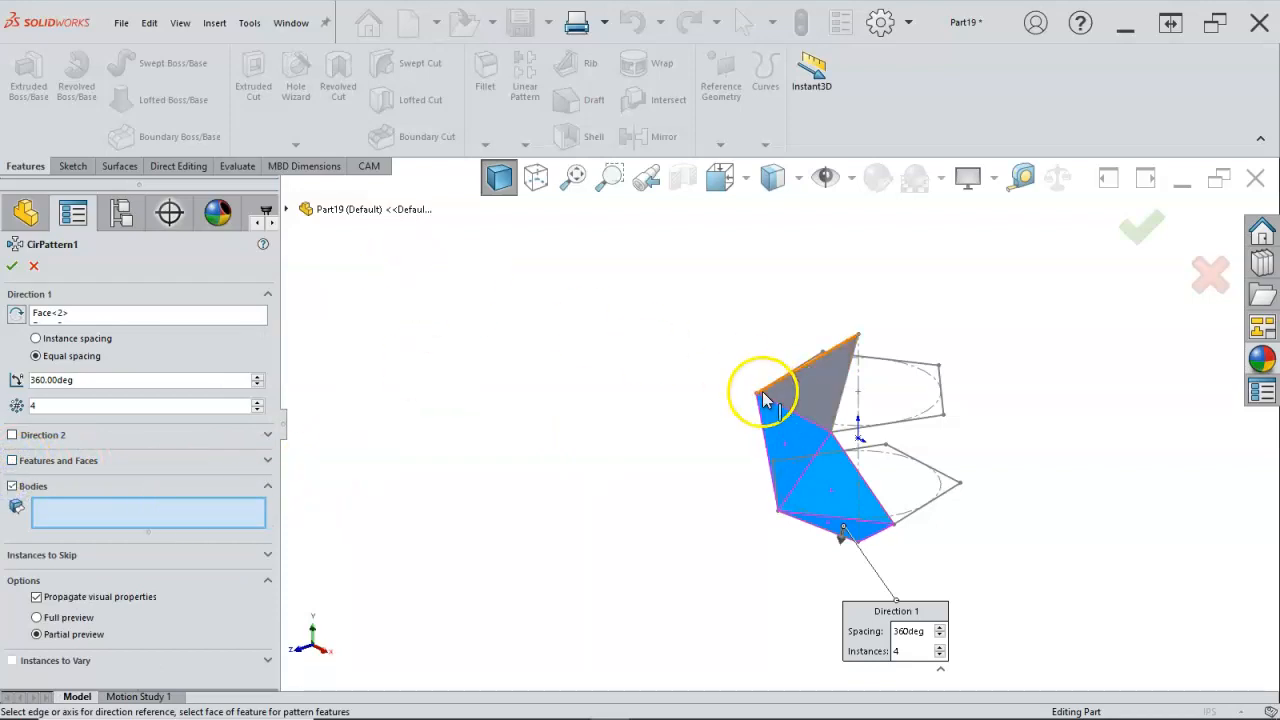
pyautogui.click(810, 402)
pyautogui.click(796, 432)
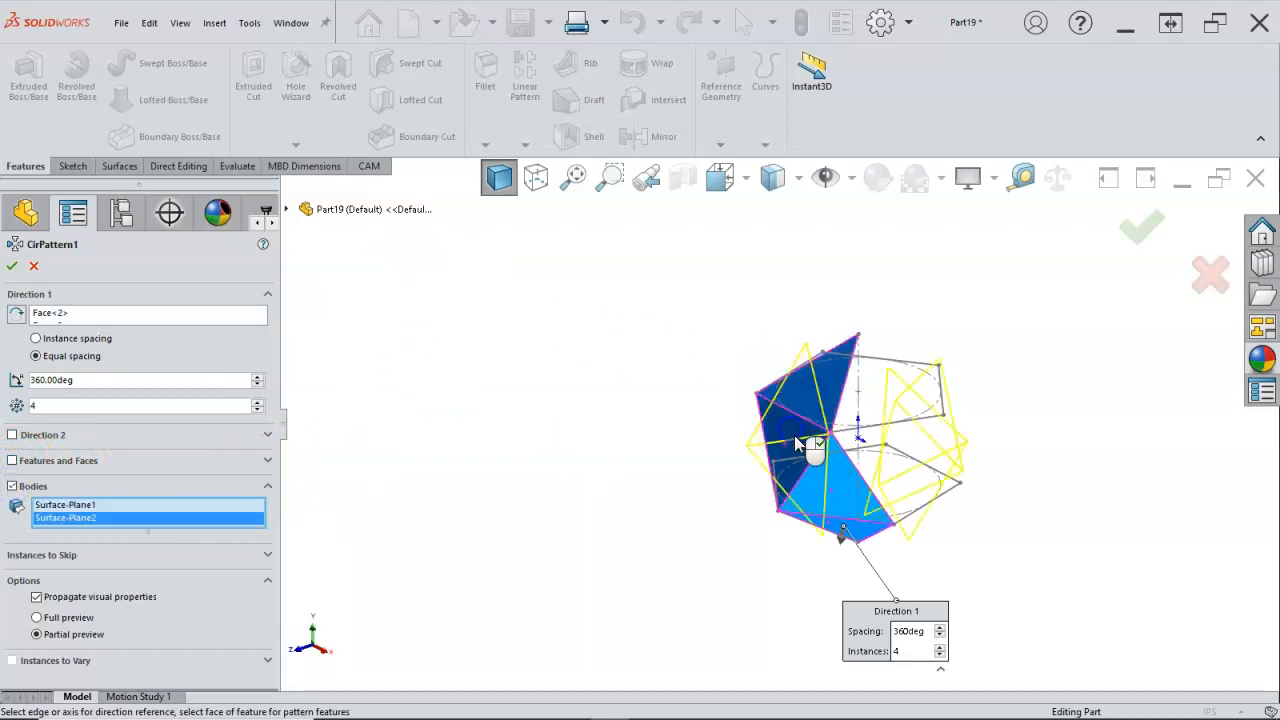
pyautogui.click(815, 490)
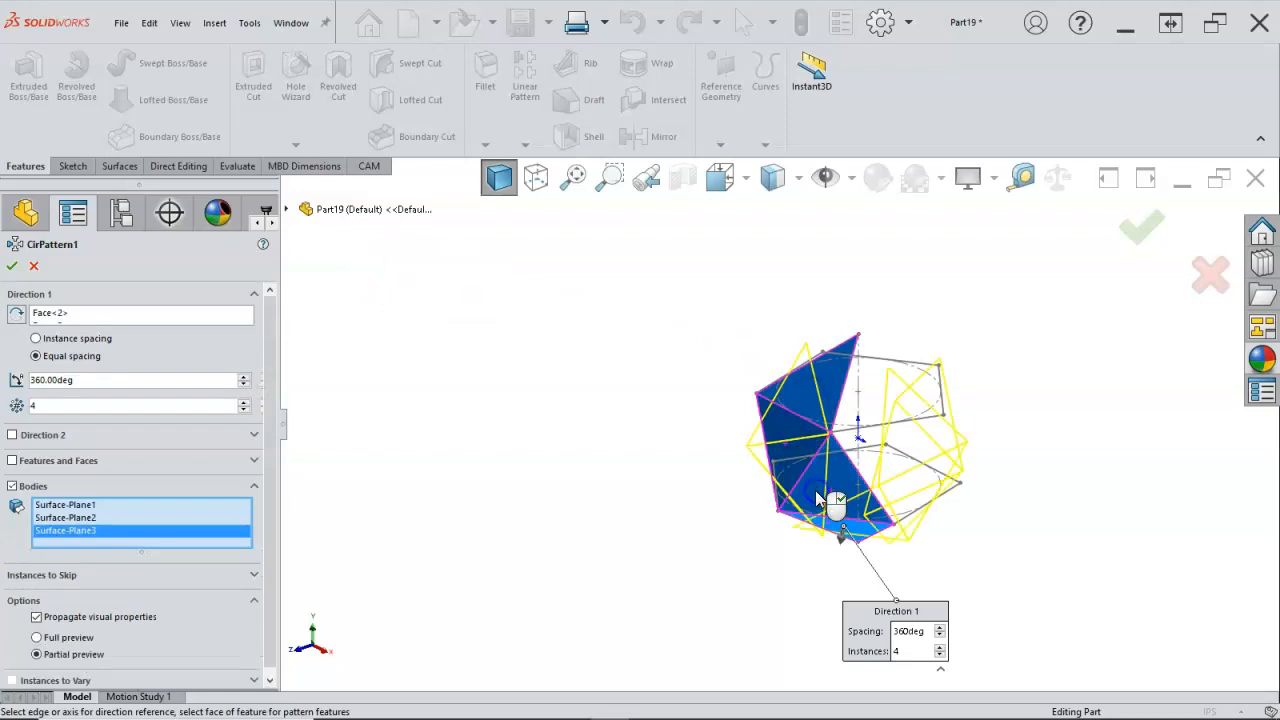
pyautogui.click(857, 533)
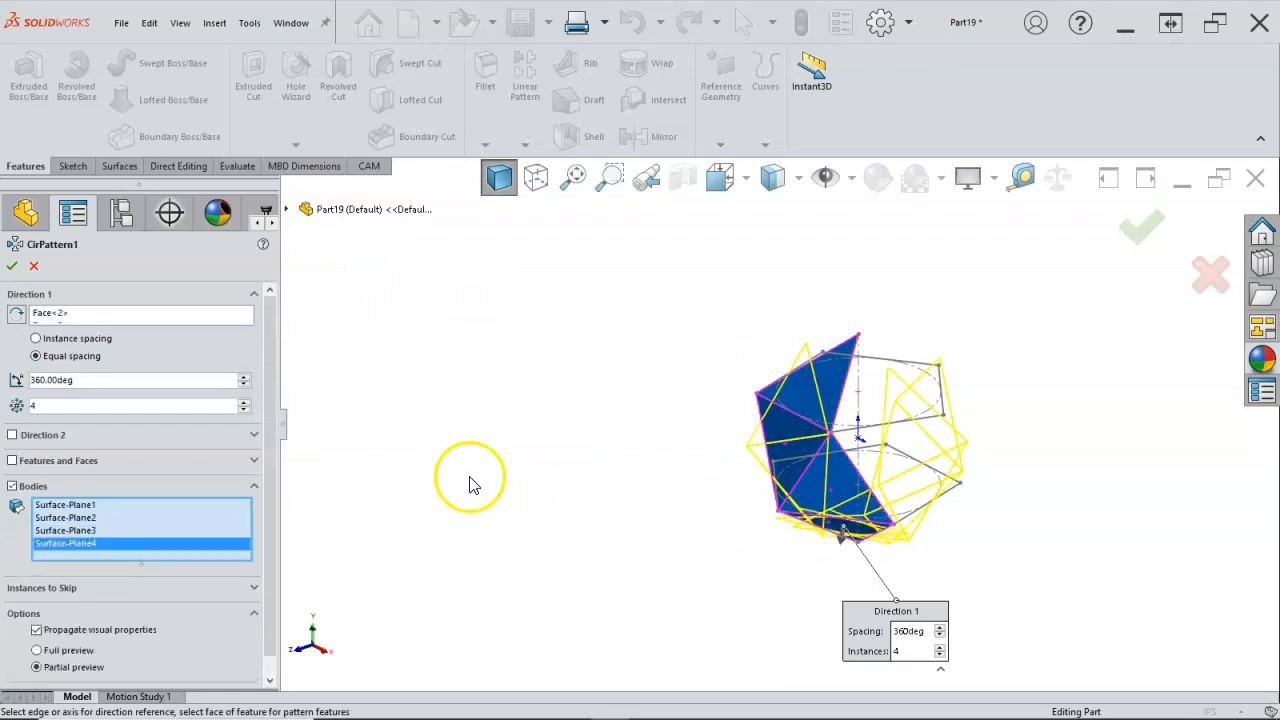
# Step: Set the pattern to 5 instances and clear the faces selected as its direction reference
pyautogui.click(244, 402)
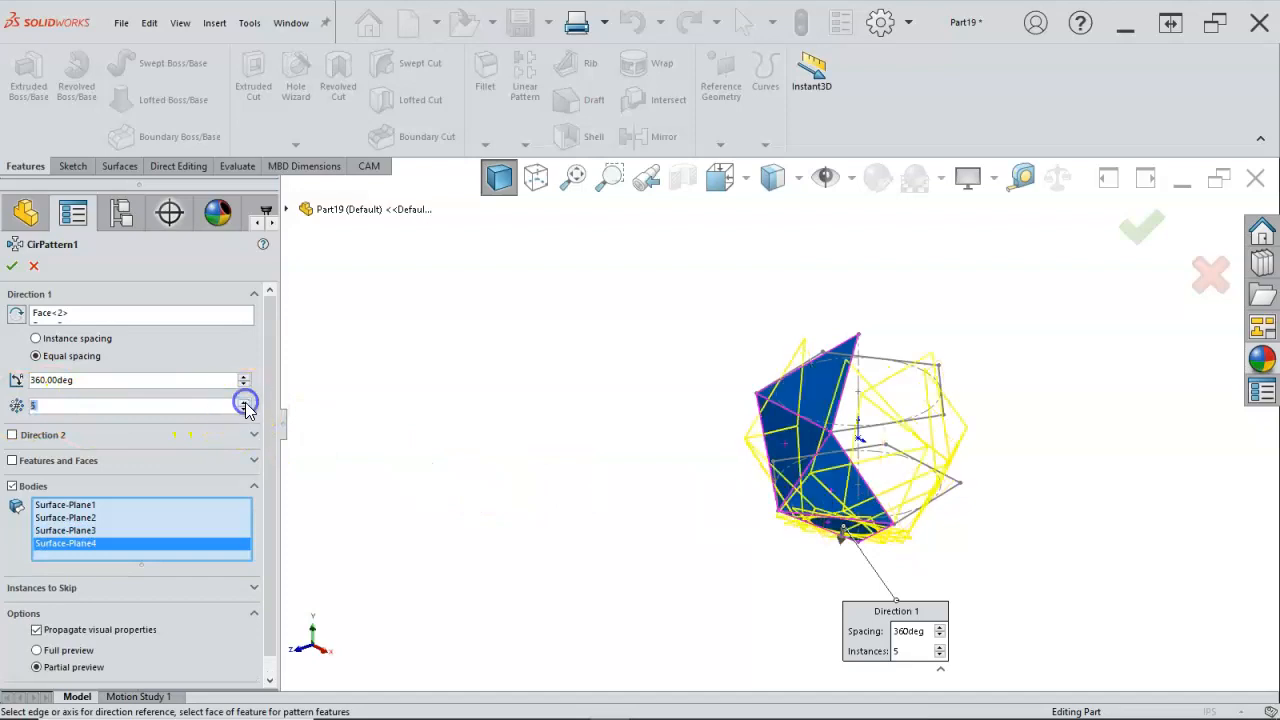
pyautogui.click(92, 310)
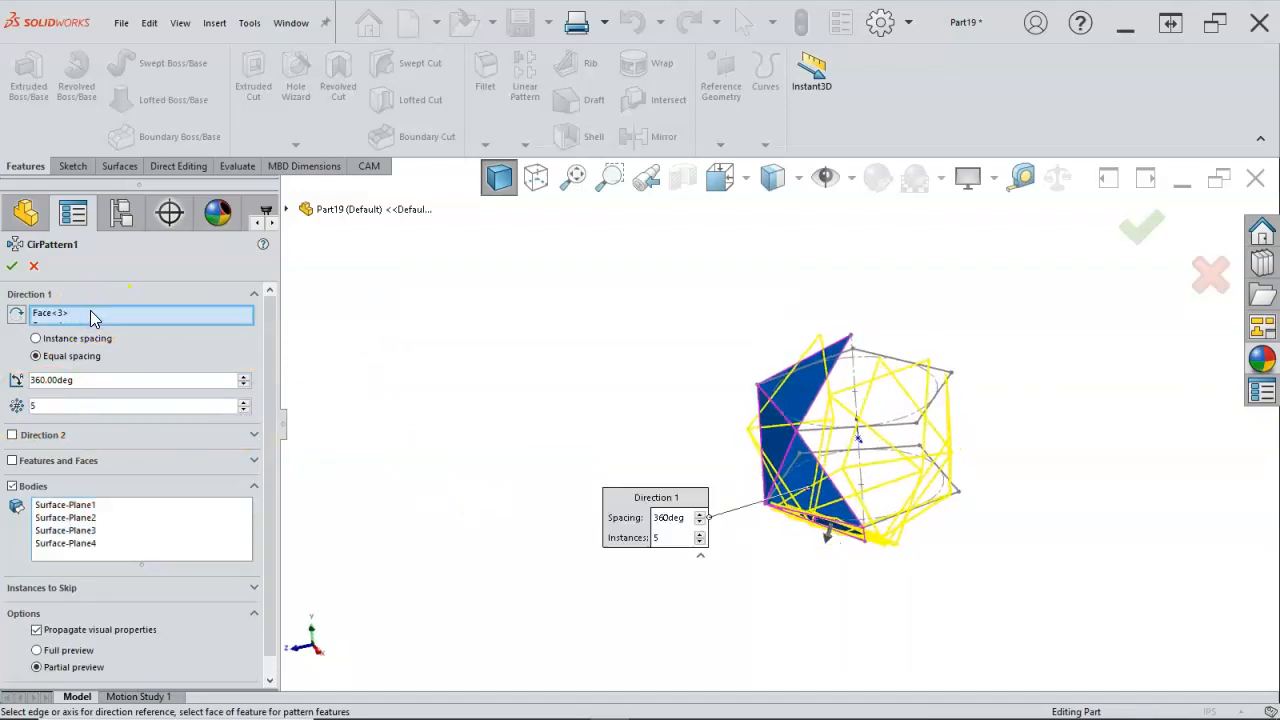
pyautogui.rightClick(98, 318)
pyautogui.click(148, 326)
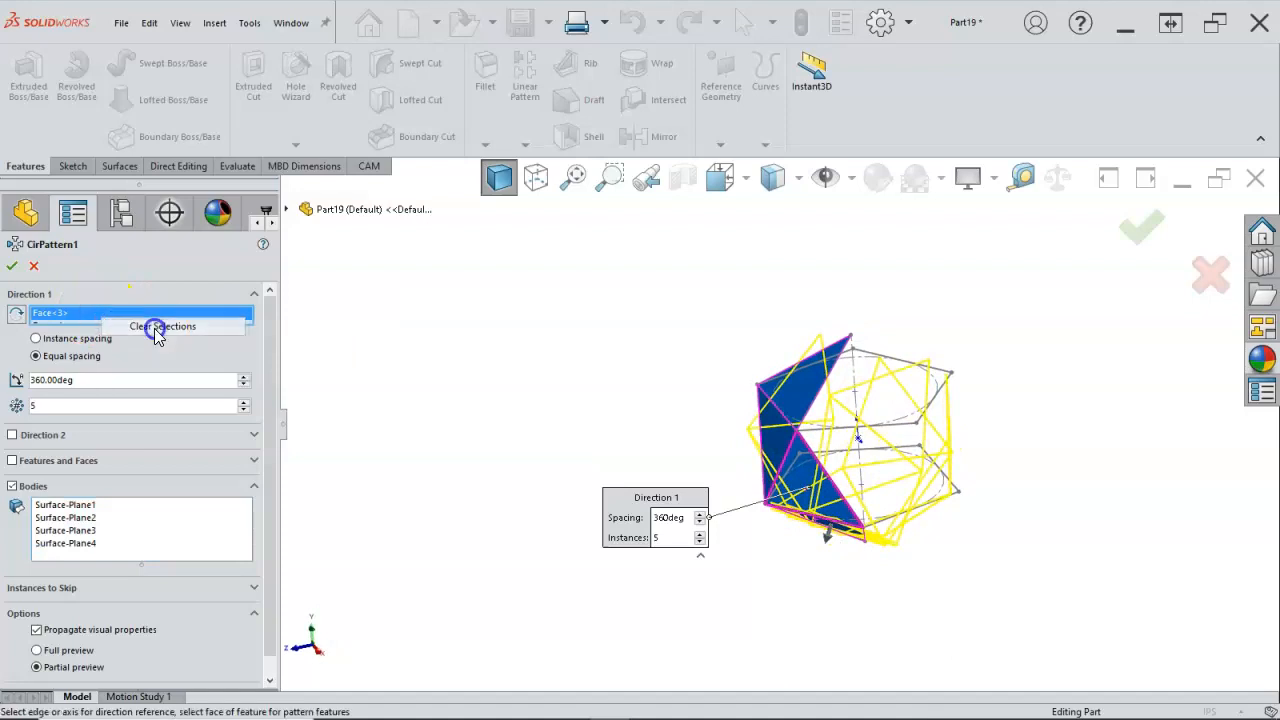
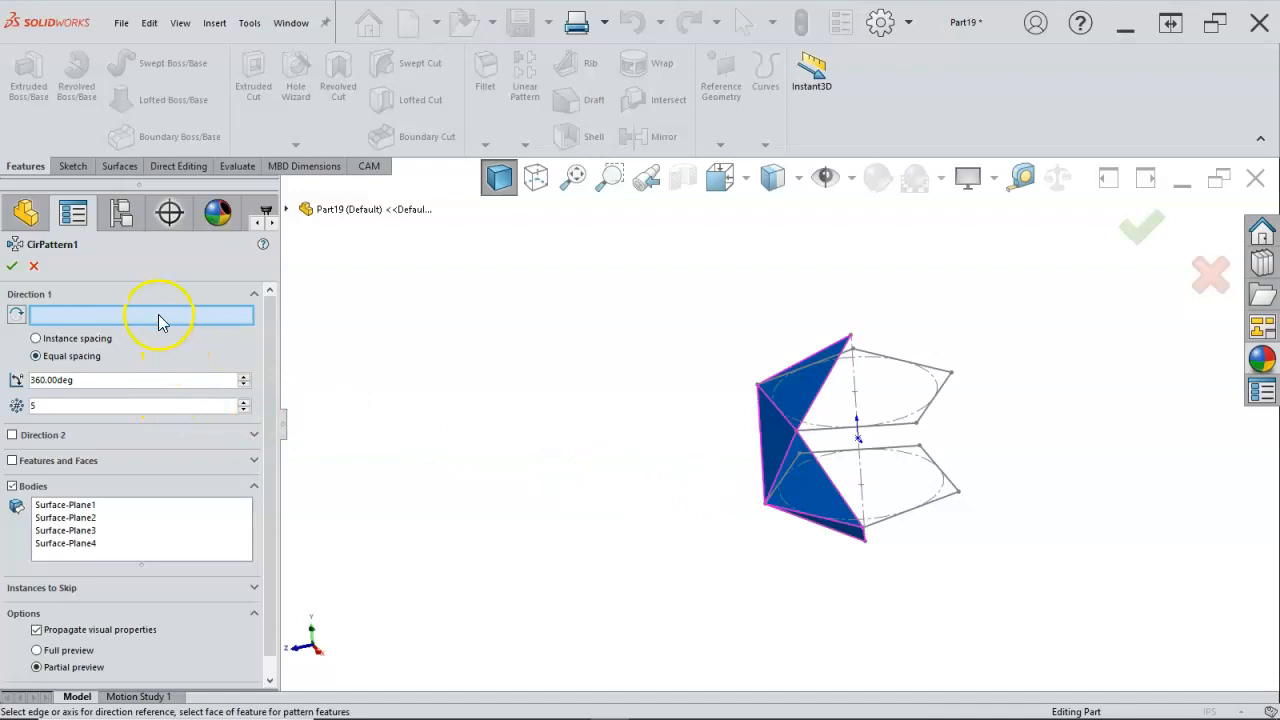
# Step: Use the central axis line of the 3D sketch as the pattern direction and accept the five-instance circular pattern of surface bodies
pyautogui.moveTo(530, 404); pyautogui.dragTo(575, 456, button='middle')
pyautogui.click(833, 404)
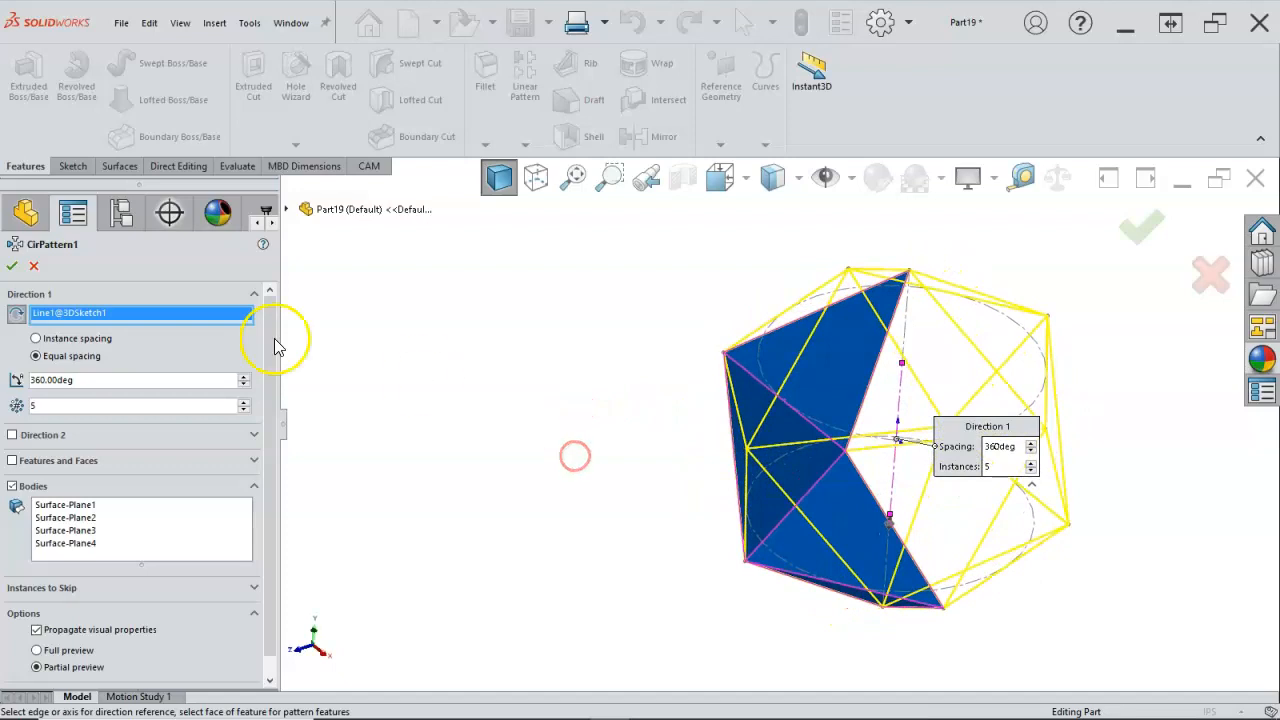
pyautogui.click(13, 266)
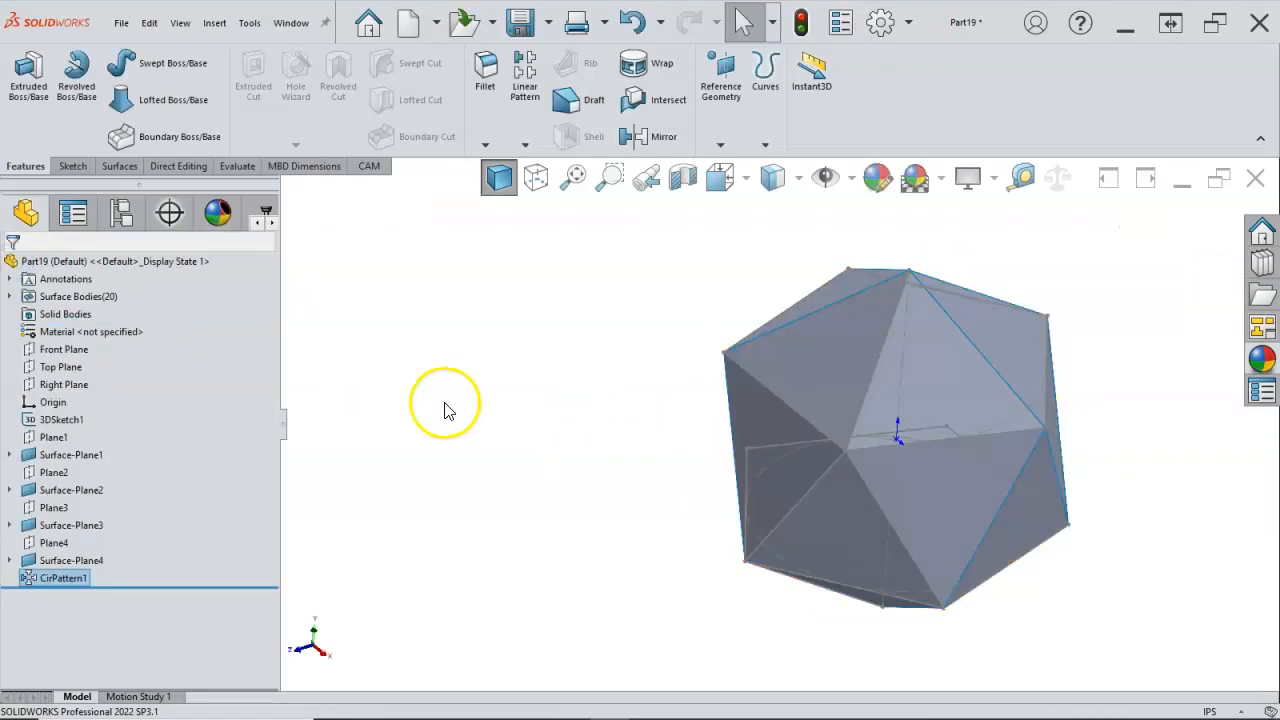
pyautogui.click(478, 370)
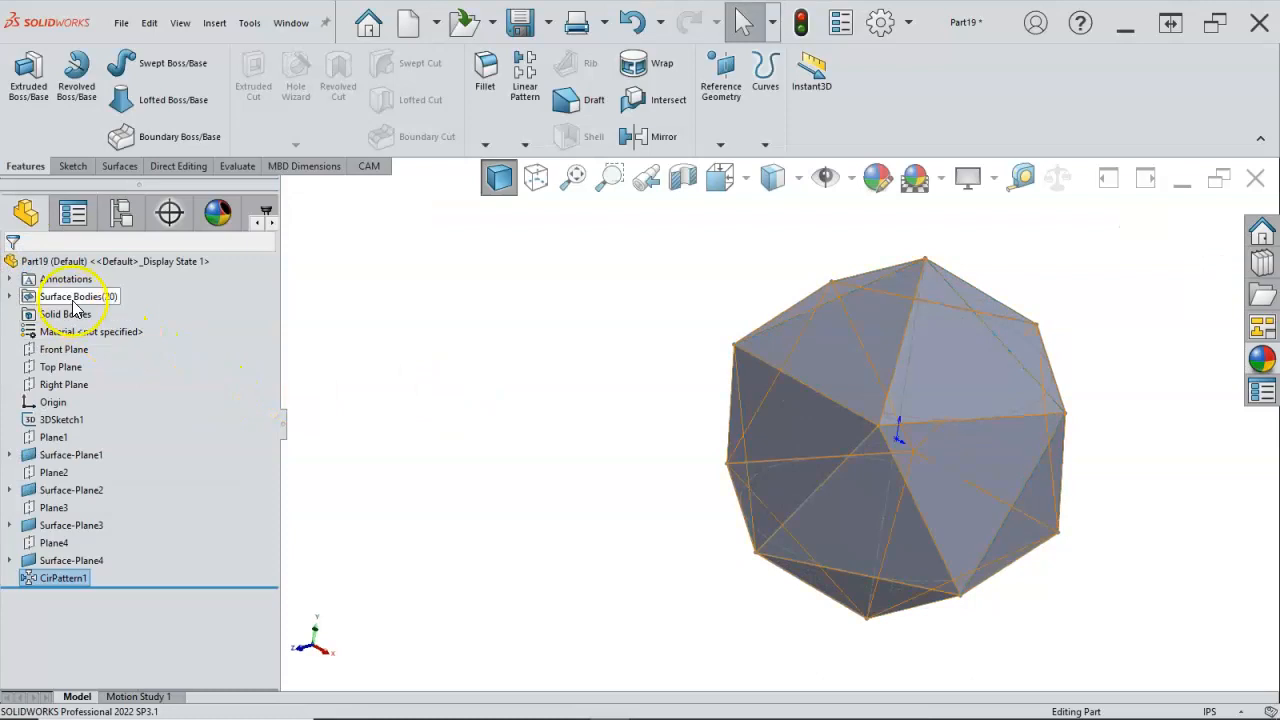
# Step: Hide the two-pentagon 3D sketch (3DSketch1) so only the patterned surfaces are displayed
pyautogui.click(358, 456)
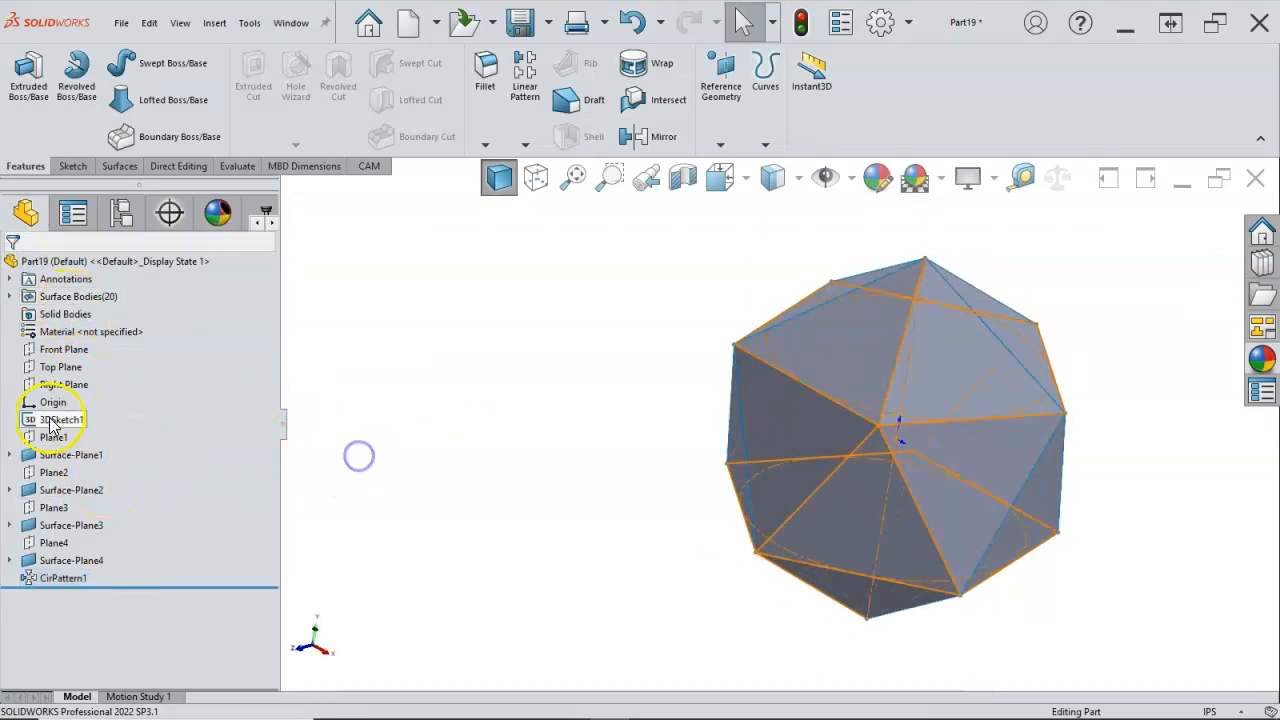
pyautogui.rightClick(50, 419)
pyautogui.click(66, 361)
pyautogui.click(395, 443)
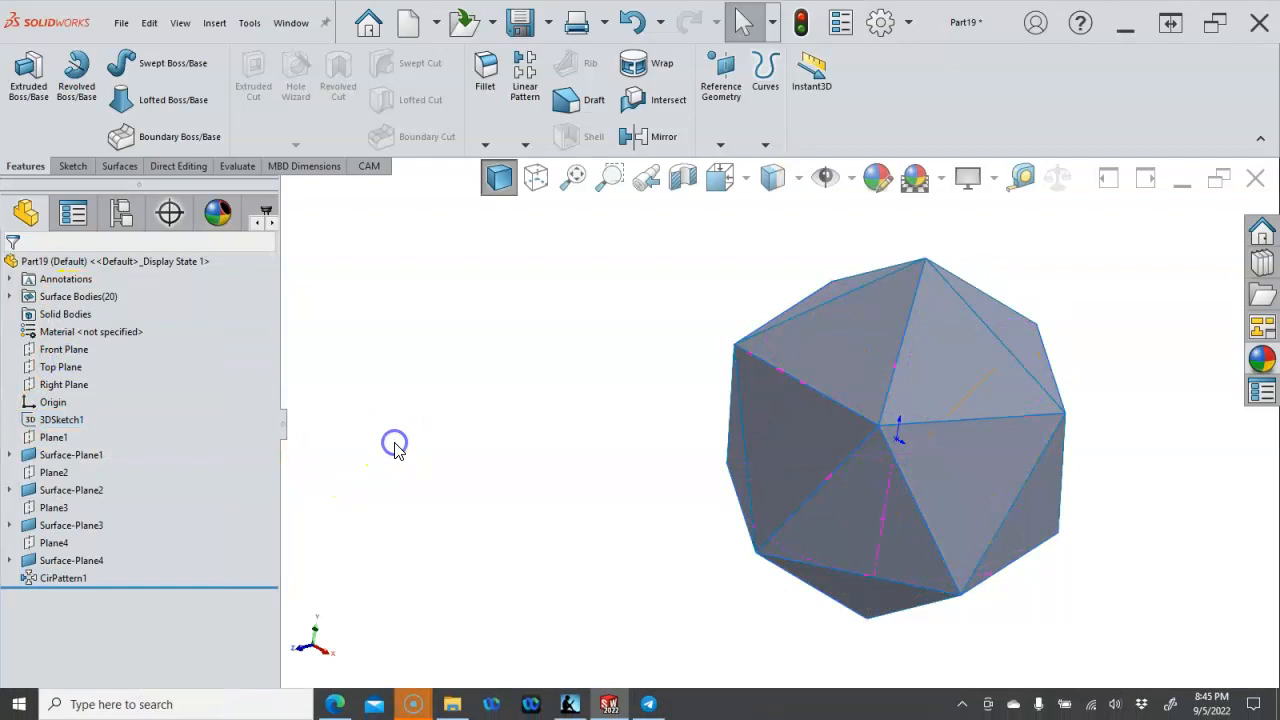
# Step: Examine the polyhedron from several angles, selecting individual edges between the triangular faces to check how the separate surfaces meet
pyautogui.moveTo(622, 400); pyautogui.dragTo(677, 432, button='middle')
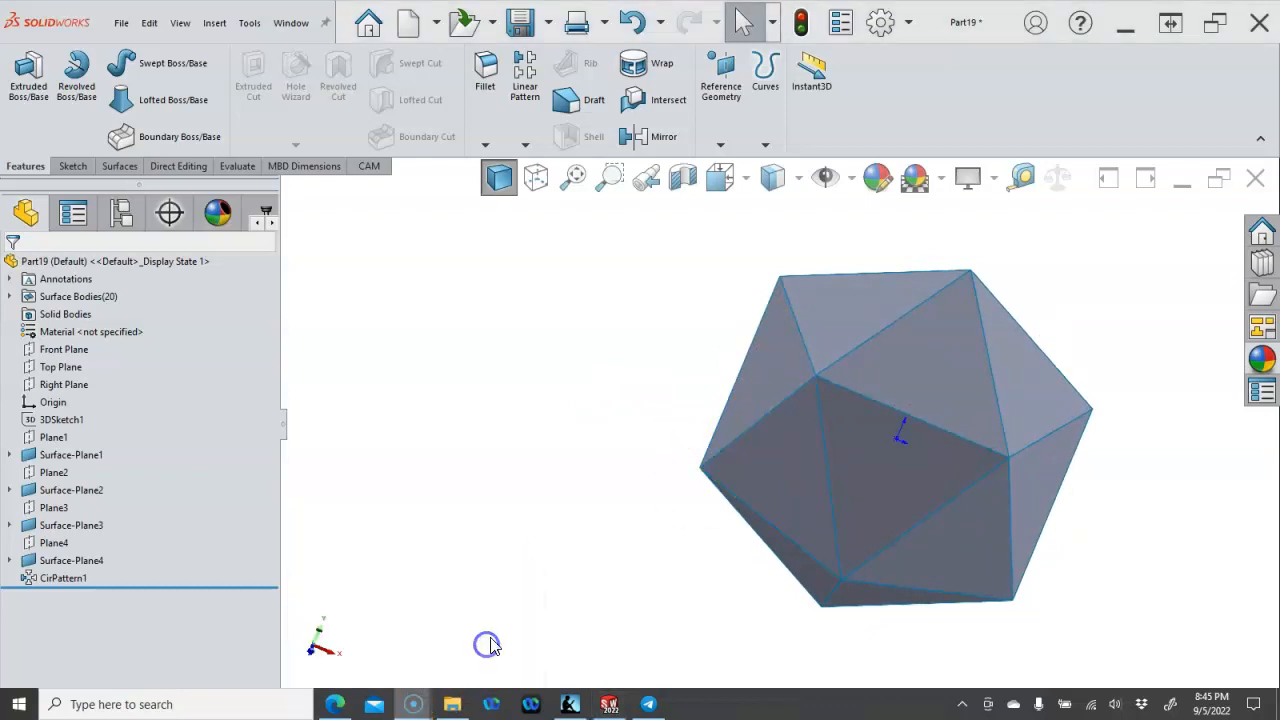
pyautogui.click(519, 550)
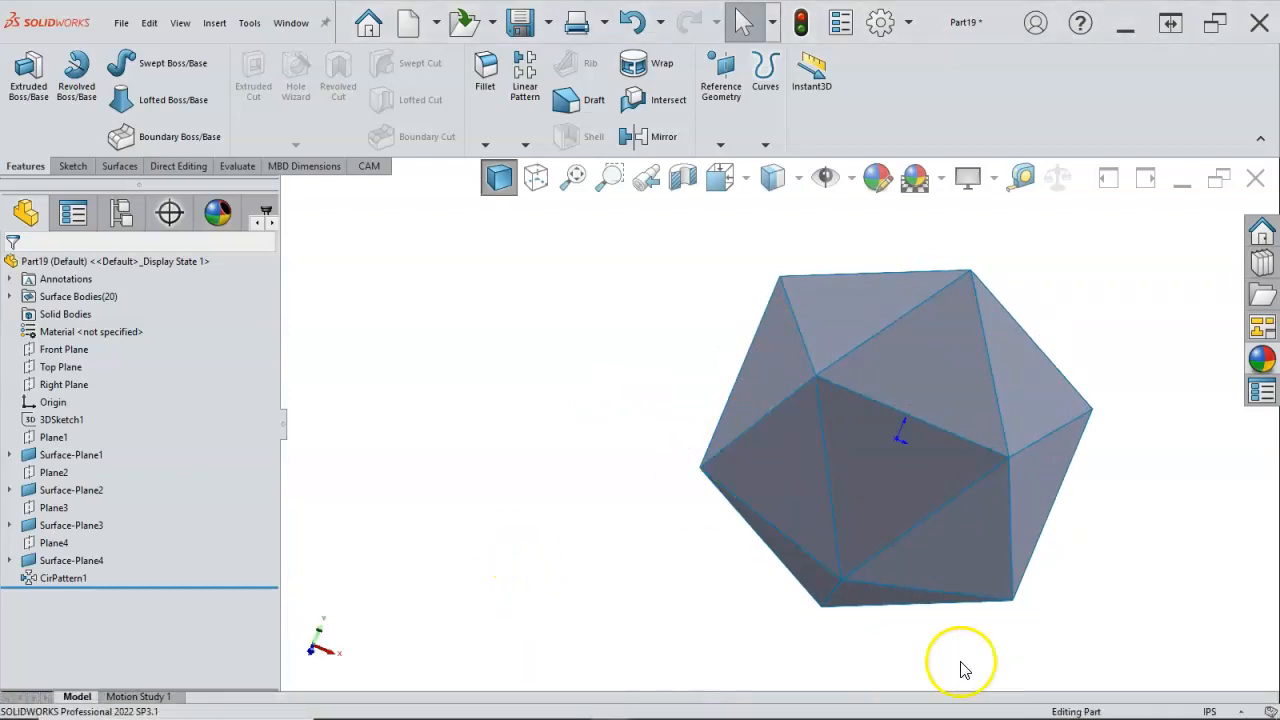
pyautogui.click(893, 596)
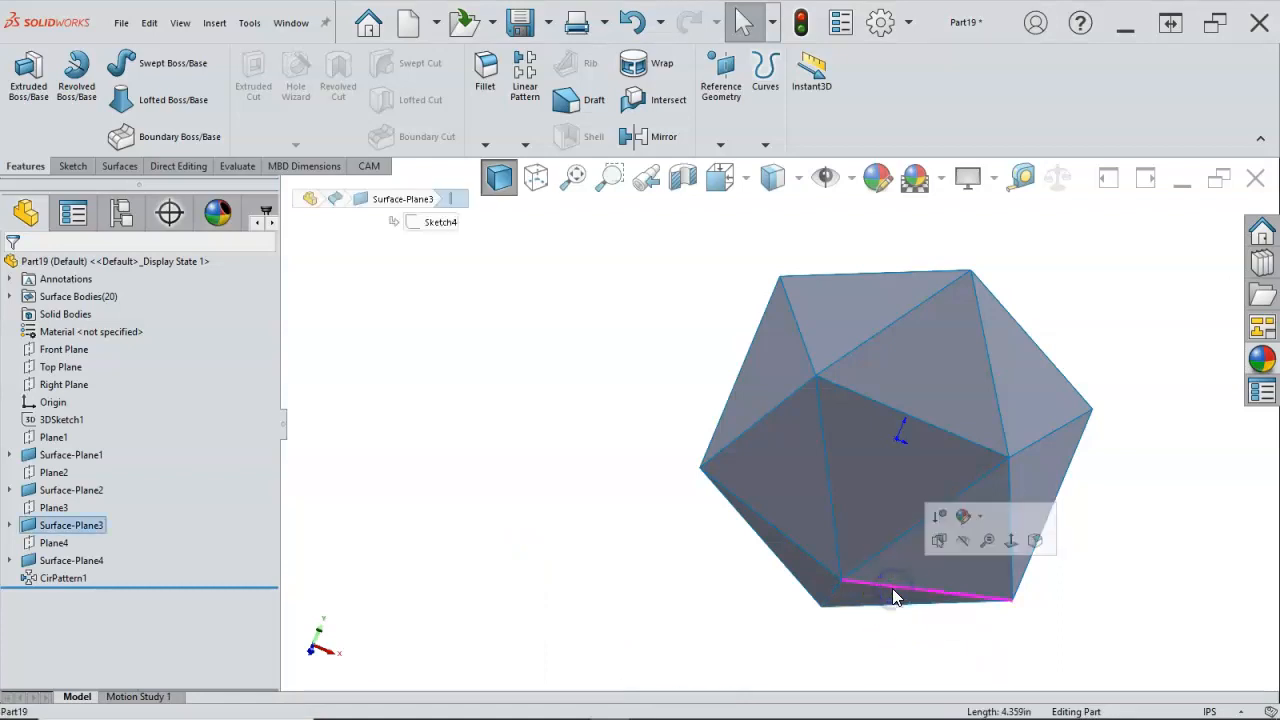
pyautogui.click(773, 528)
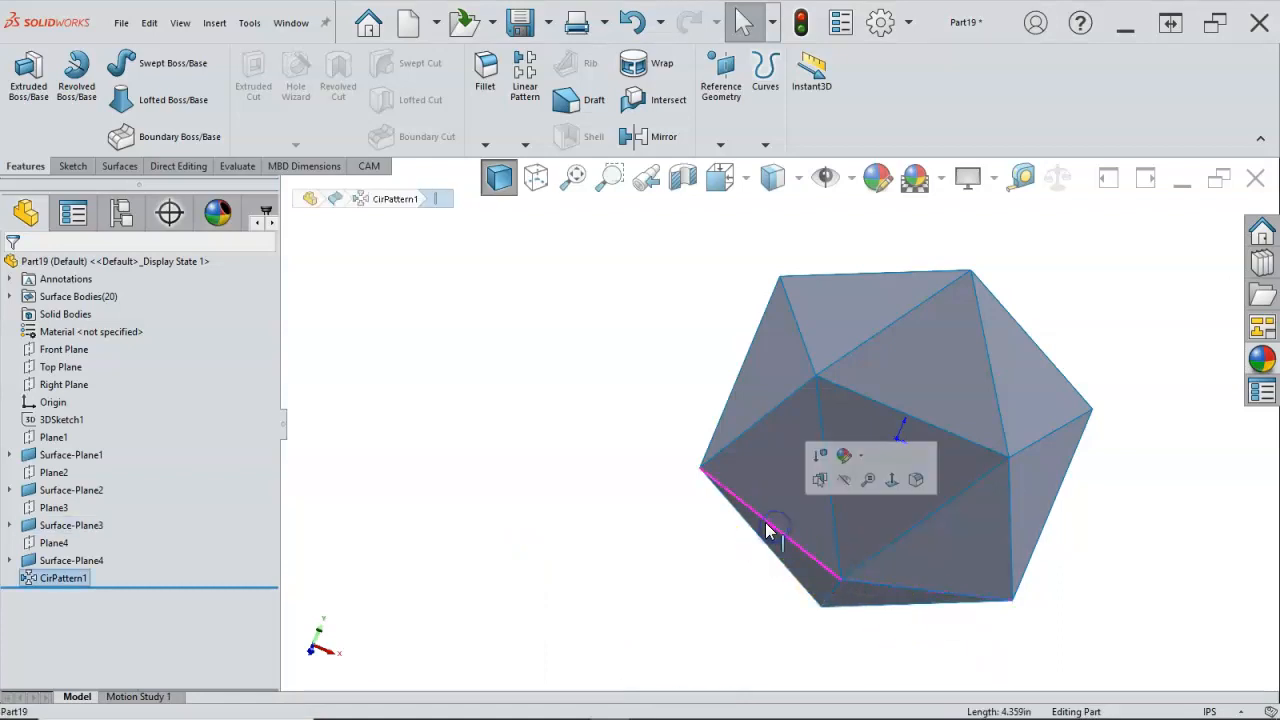
pyautogui.click(802, 342)
pyautogui.click(734, 379)
pyautogui.click(1067, 388)
pyautogui.moveTo(677, 434); pyautogui.dragTo(629, 391, button='middle')
pyautogui.click(622, 447)
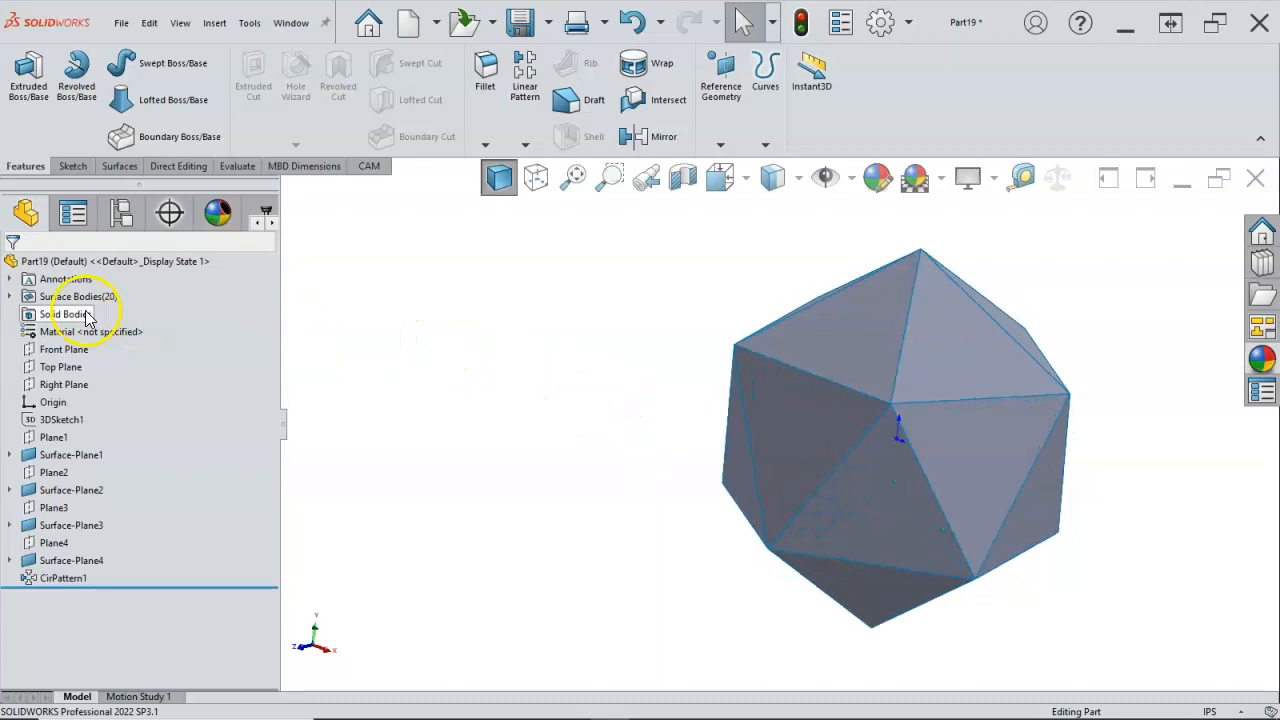
# Step: Knit all surface bodies, from Surface-Plane1 through CirPattern1[16], with the Create solid option enabled
pyautogui.click(11, 297)
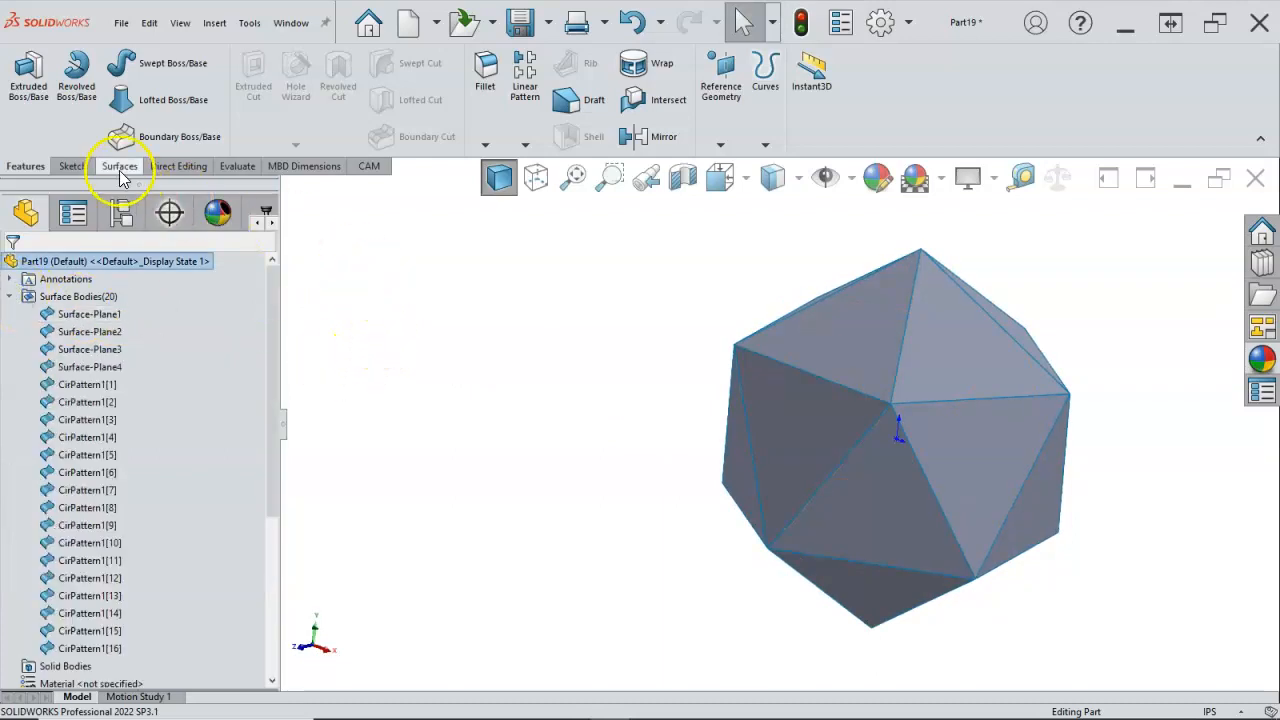
pyautogui.click(119, 166)
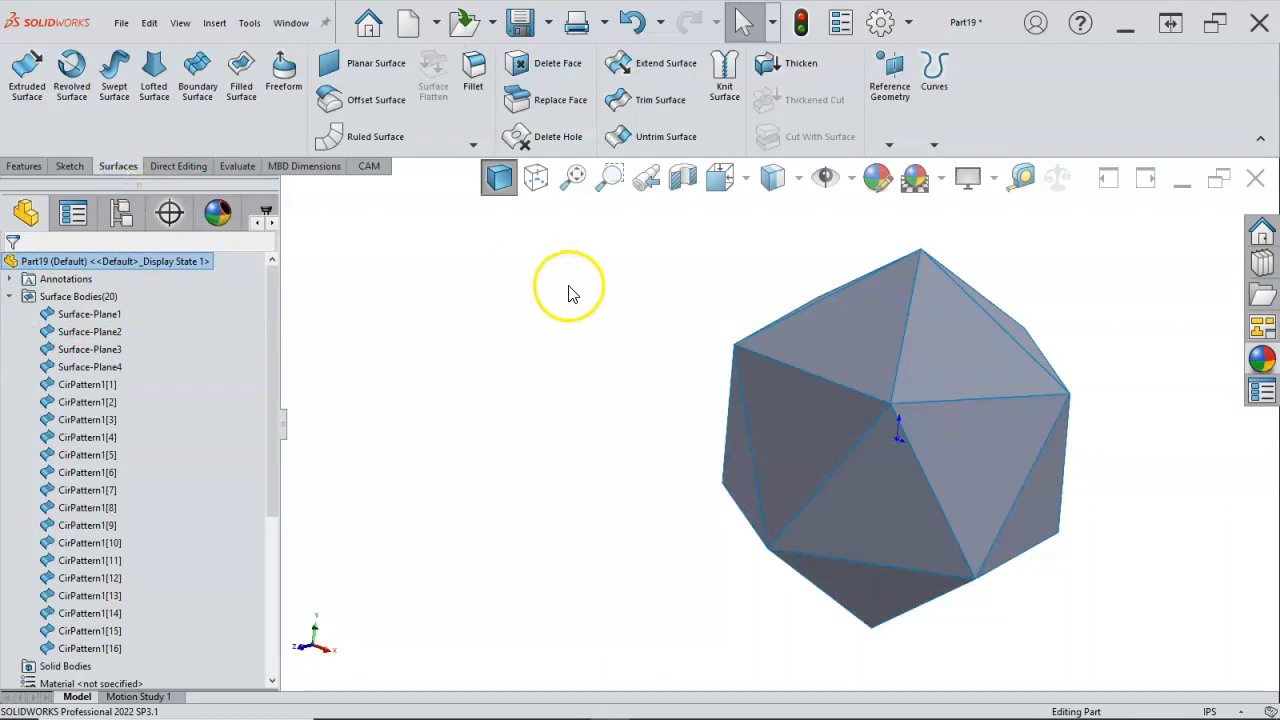
pyautogui.click(721, 87)
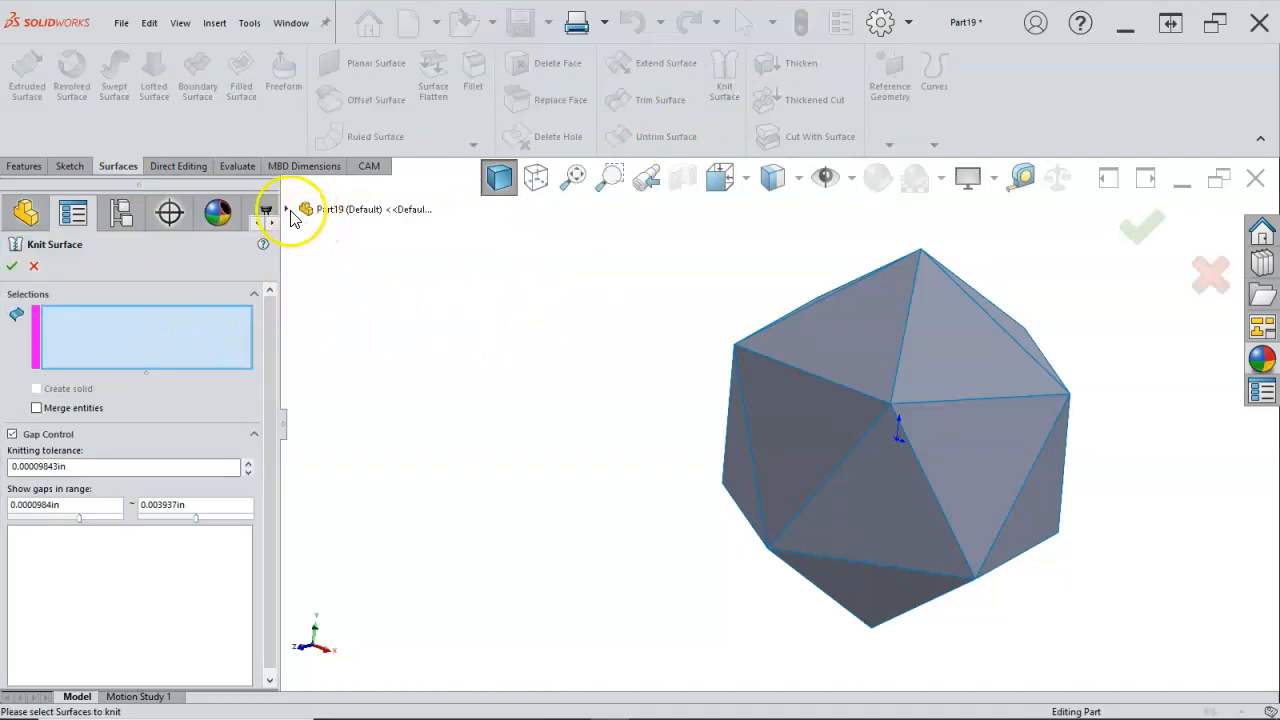
pyautogui.click(288, 211)
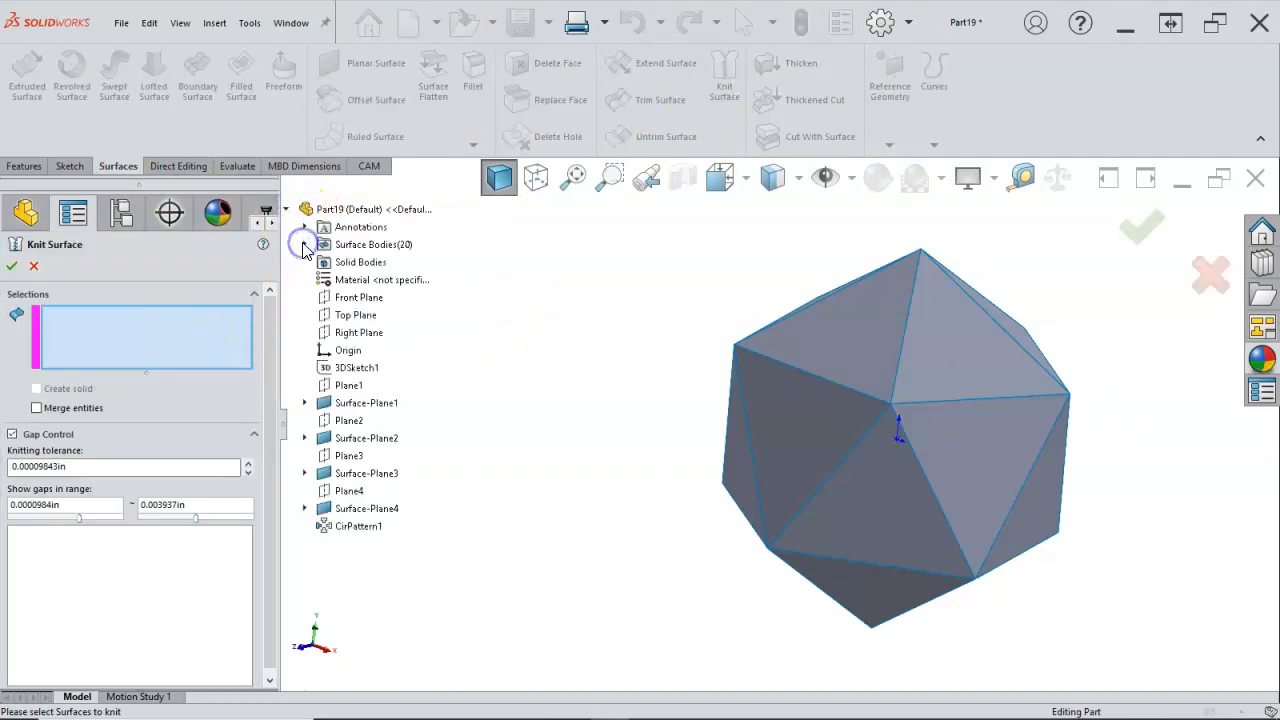
pyautogui.click(305, 245)
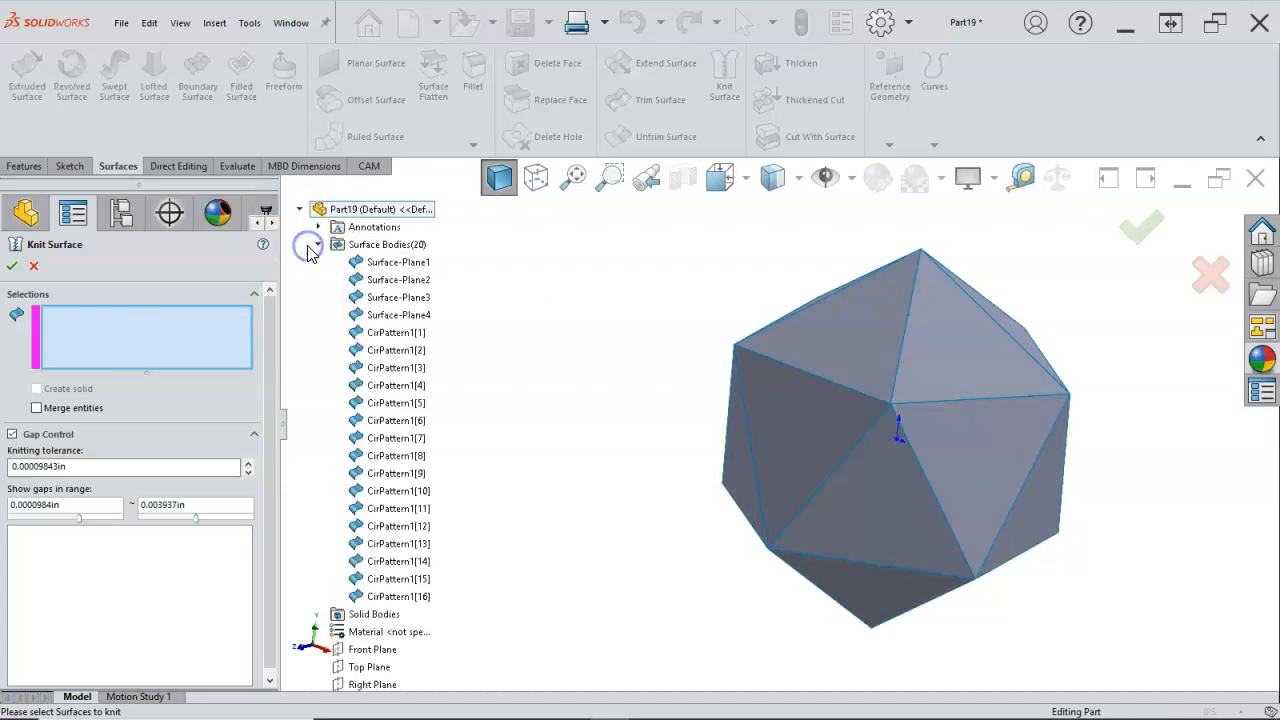
pyautogui.click(400, 263)
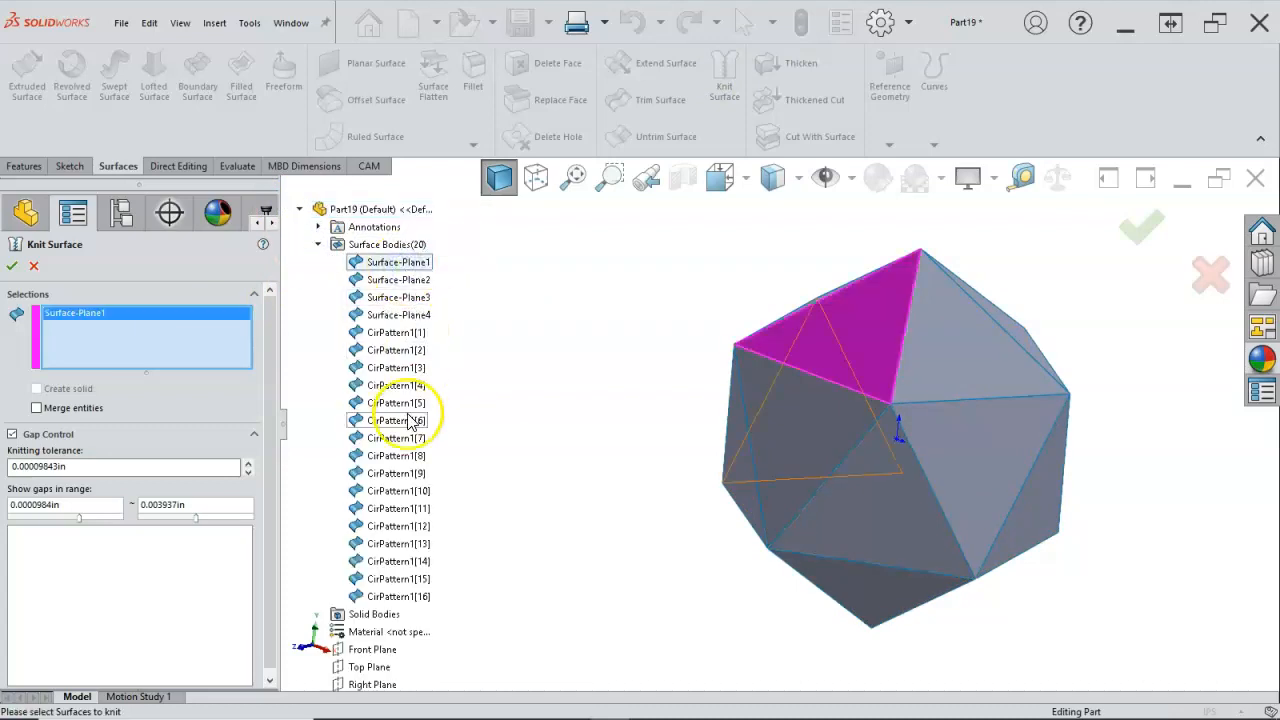
pyautogui.keyDown('shift'); pyautogui.click(397, 597); pyautogui.keyUp('shift')
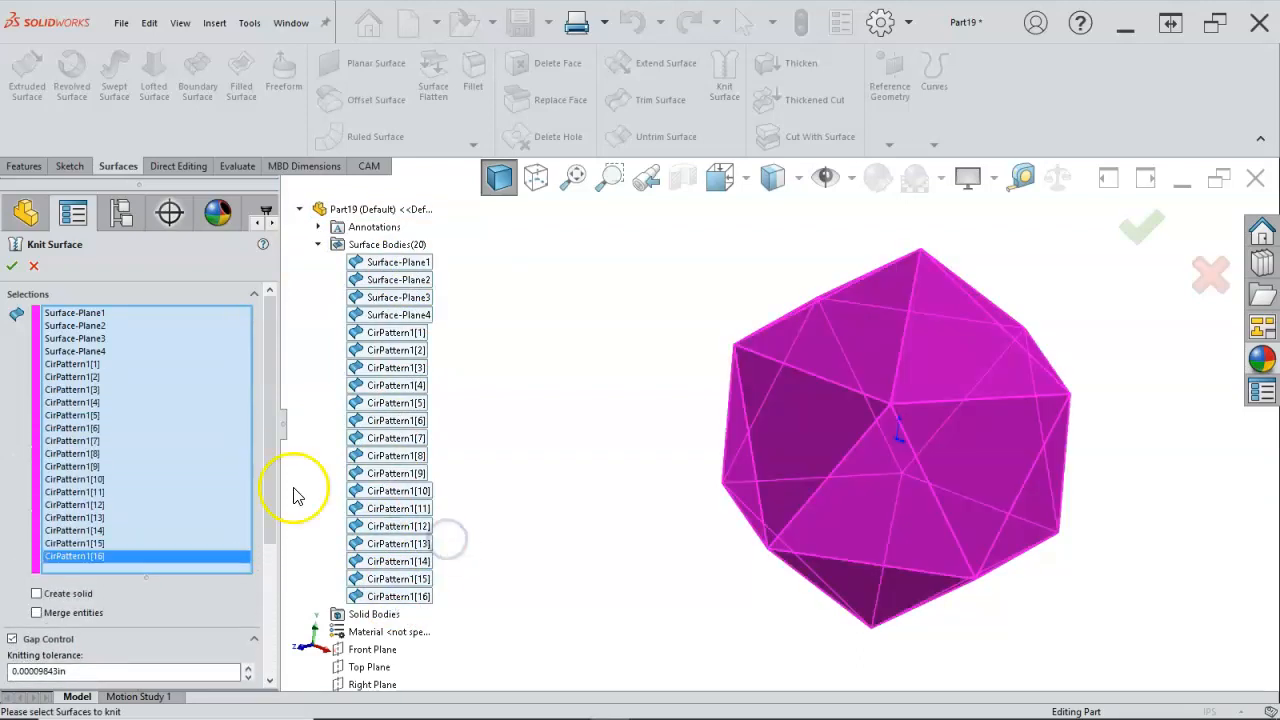
pyautogui.moveTo(271, 486); pyautogui.dragTo(270, 552)
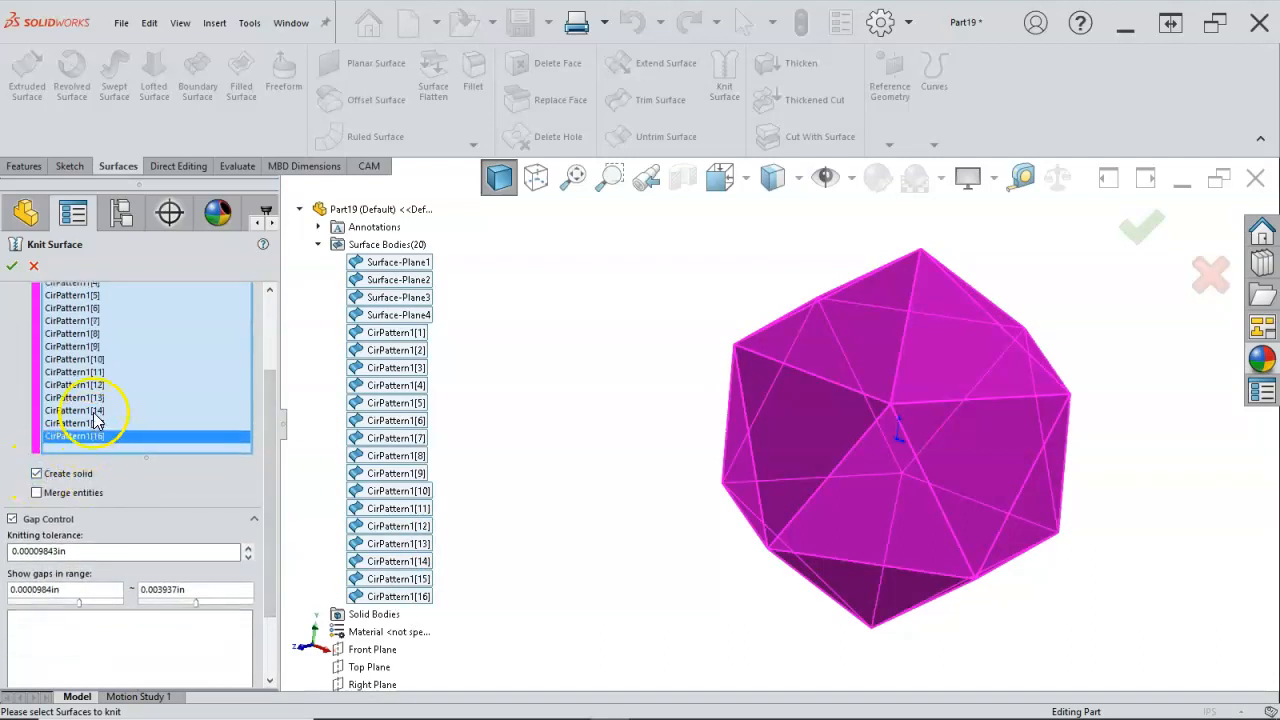
pyautogui.click(11, 264)
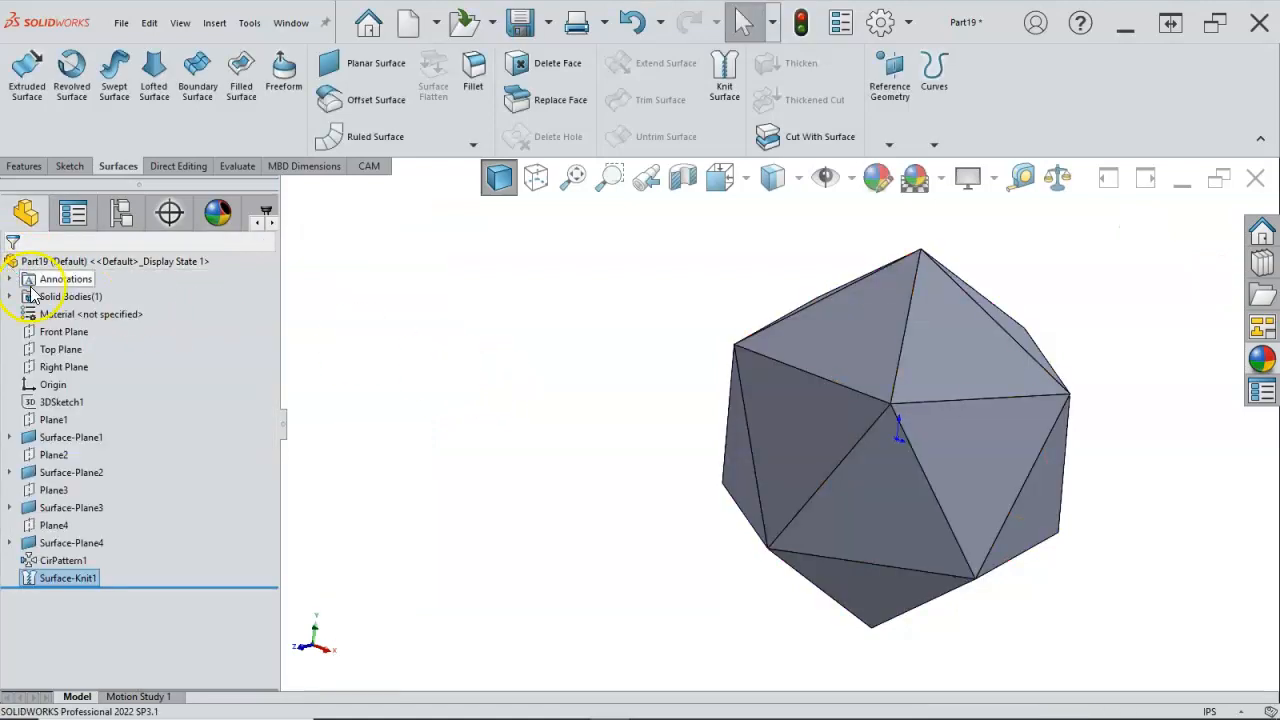
# Step: Inspect the knitted body's interior with a Front Plane section offset about -0.411 in and rotated about 331°, and cancel the section view
pyautogui.moveTo(525, 397); pyautogui.dragTo(600, 382, button='middle')
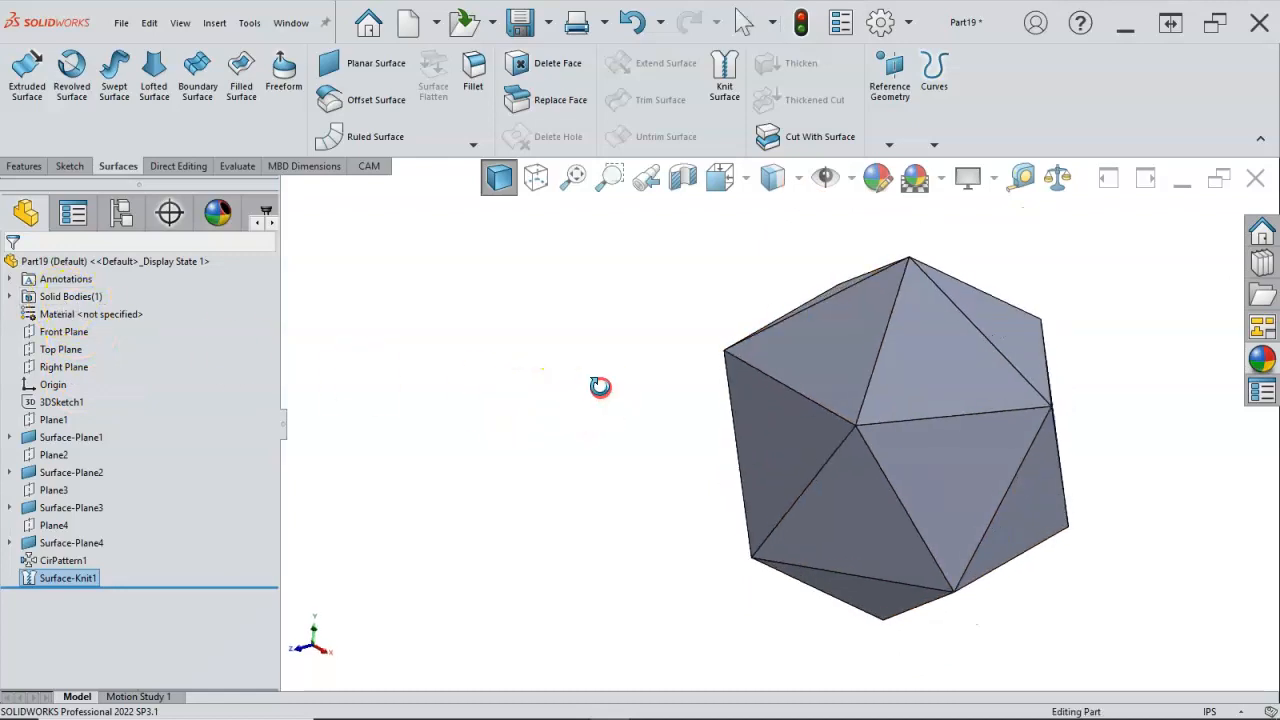
pyautogui.hotkey('ctrl', '7')
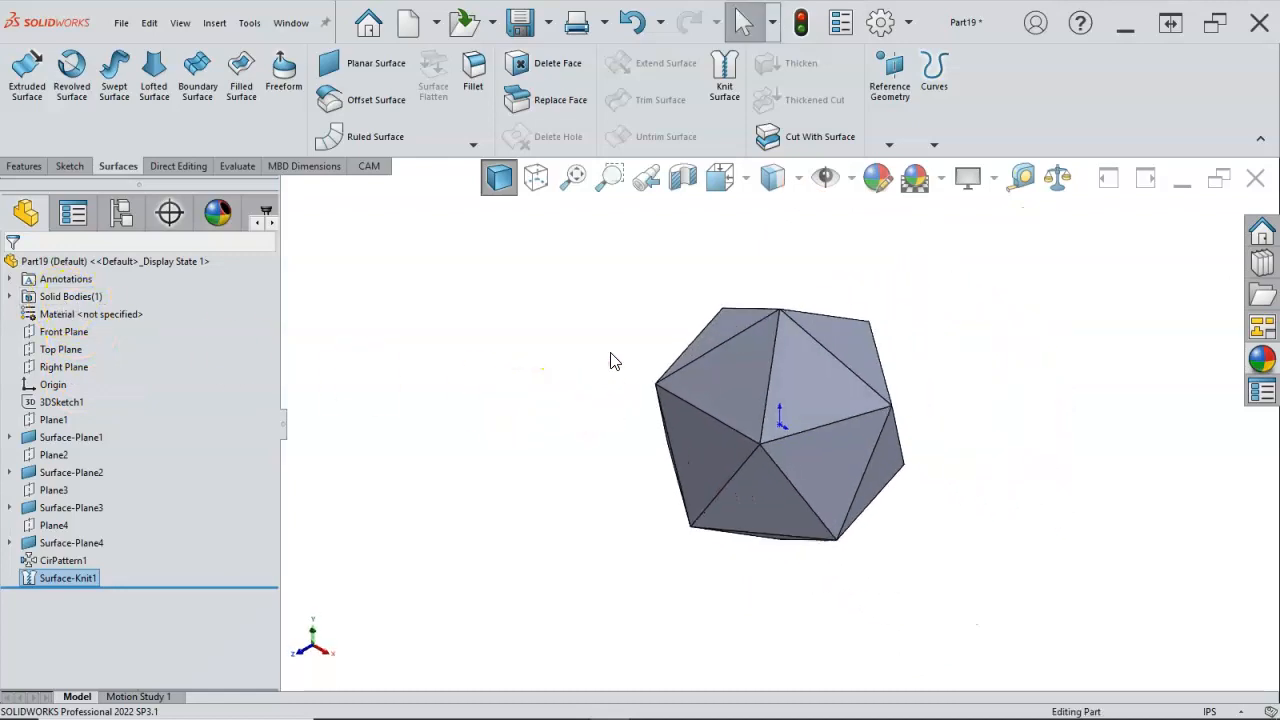
pyautogui.click(686, 180)
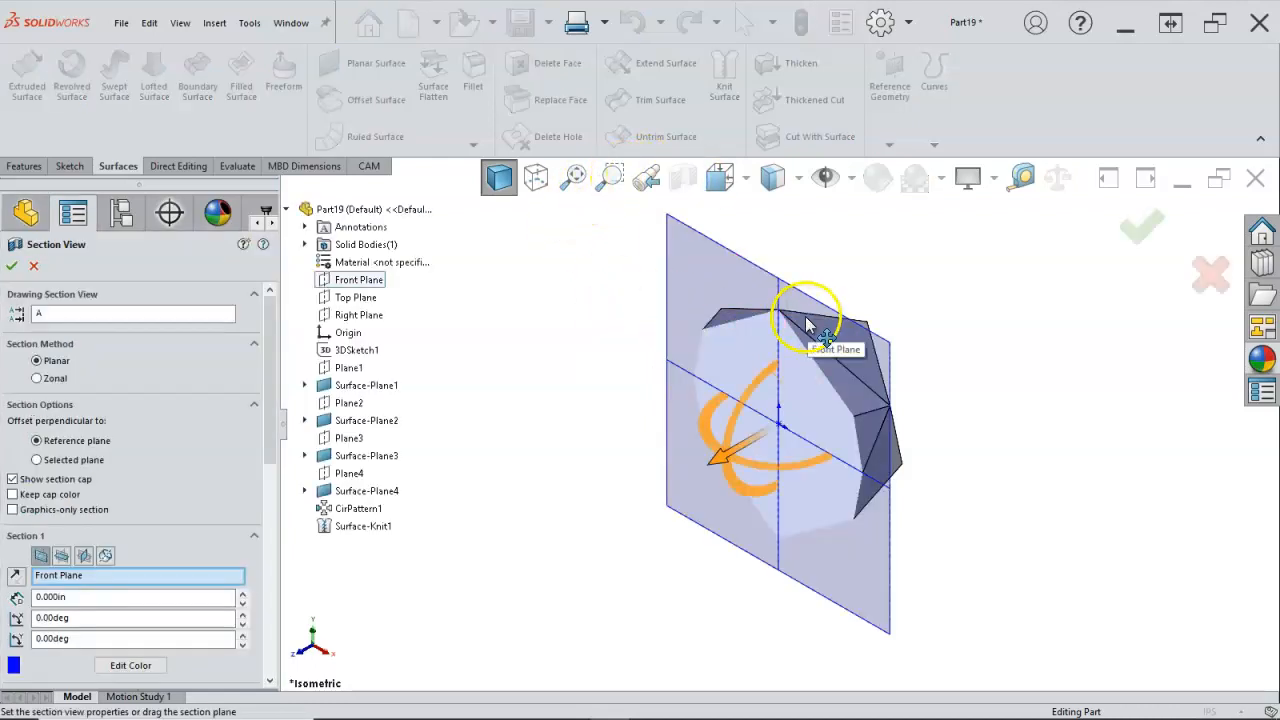
pyautogui.moveTo(718, 455)
pyautogui.mouseDown()
pyautogui.moveTo(770, 423)
pyautogui.moveTo(664, 480)
pyautogui.moveTo(731, 448)
pyautogui.mouseUp()
pyautogui.moveTo(731, 448); pyautogui.dragTo(753, 381, button='middle')
pyautogui.moveTo(768, 398); pyautogui.dragTo(634, 429)
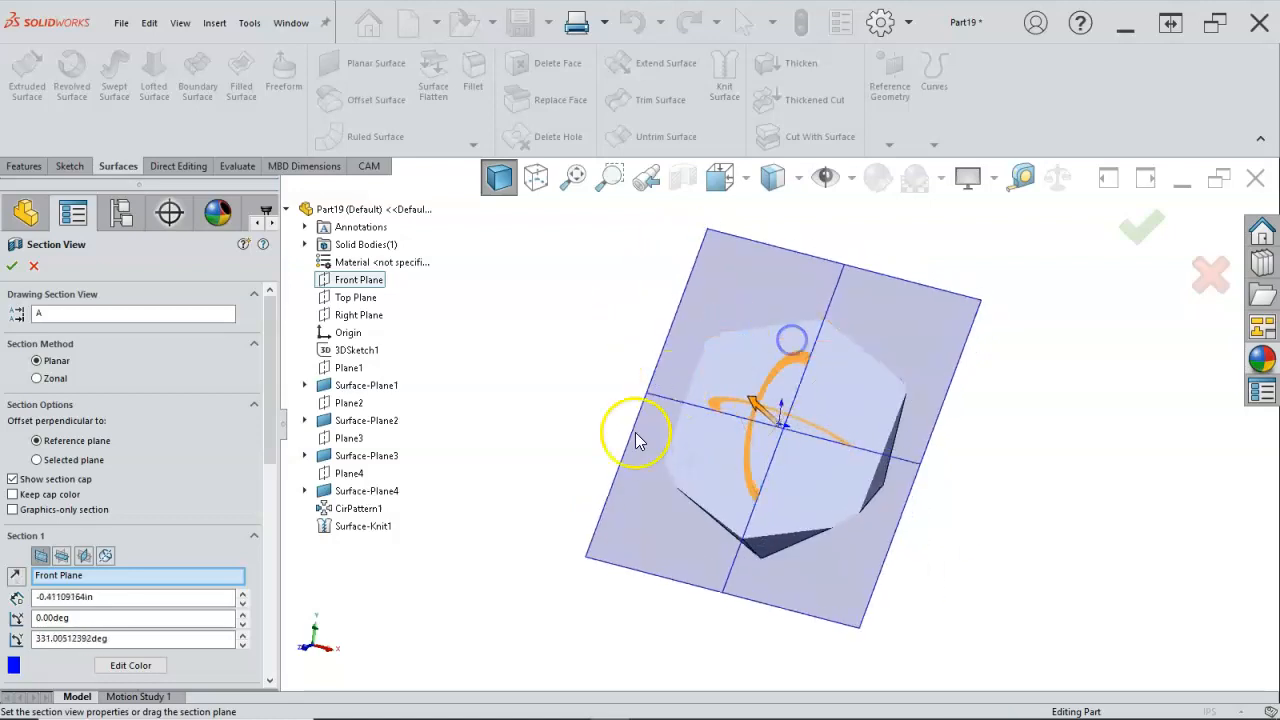
pyautogui.click(32, 265)
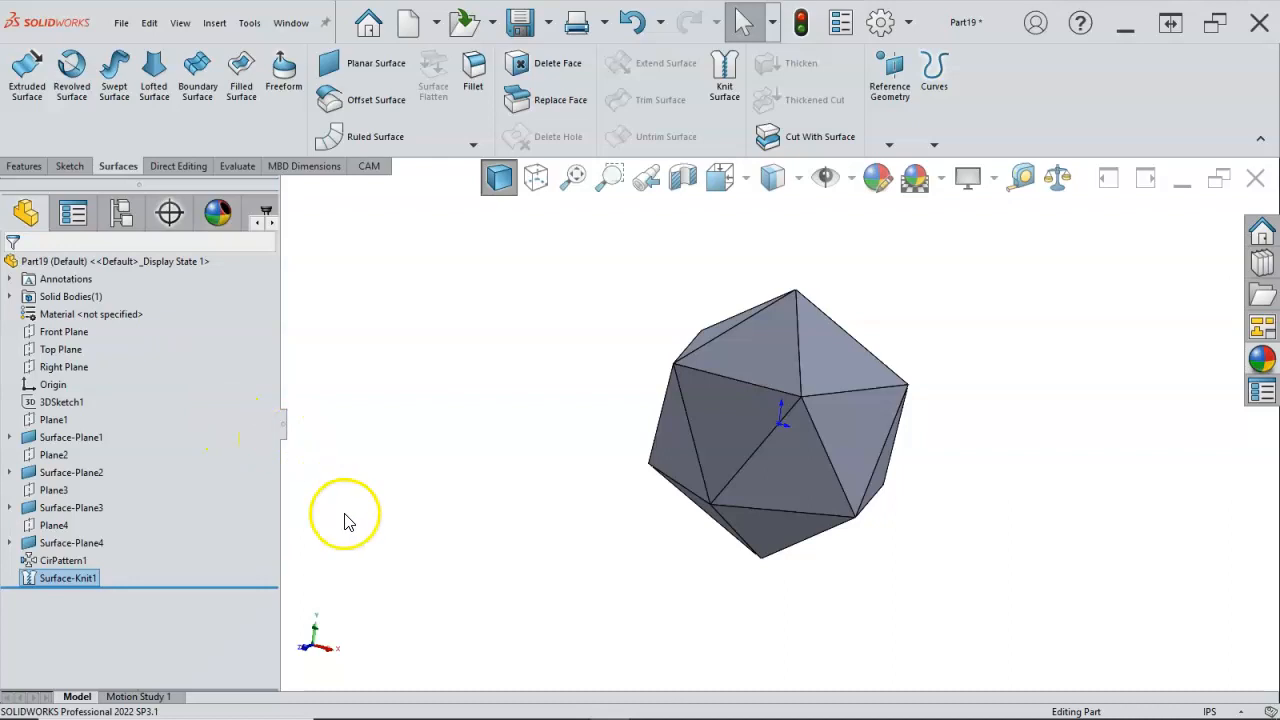
# Step: Suppress the surface knit feature, inspect the interior of the unknitted bodies in a Front Plane section view, and cancel the section
pyautogui.rightClick(80, 578)
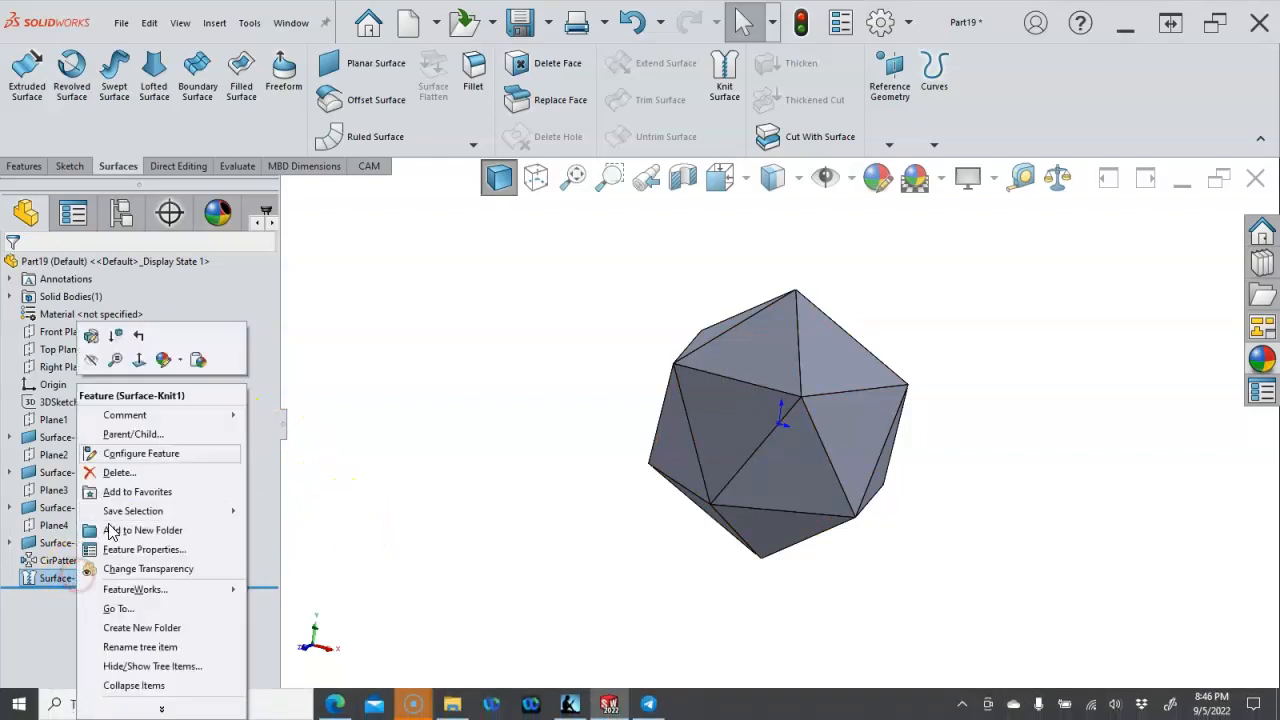
pyautogui.click(120, 346)
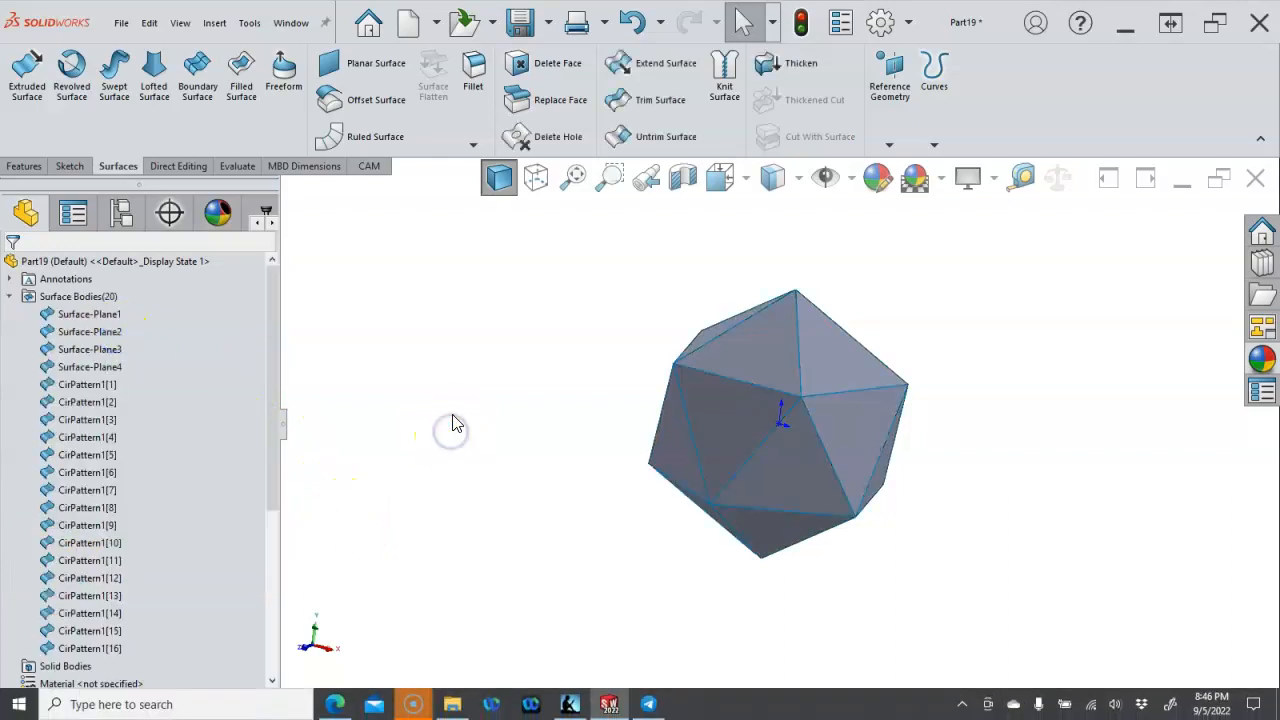
pyautogui.click(686, 178)
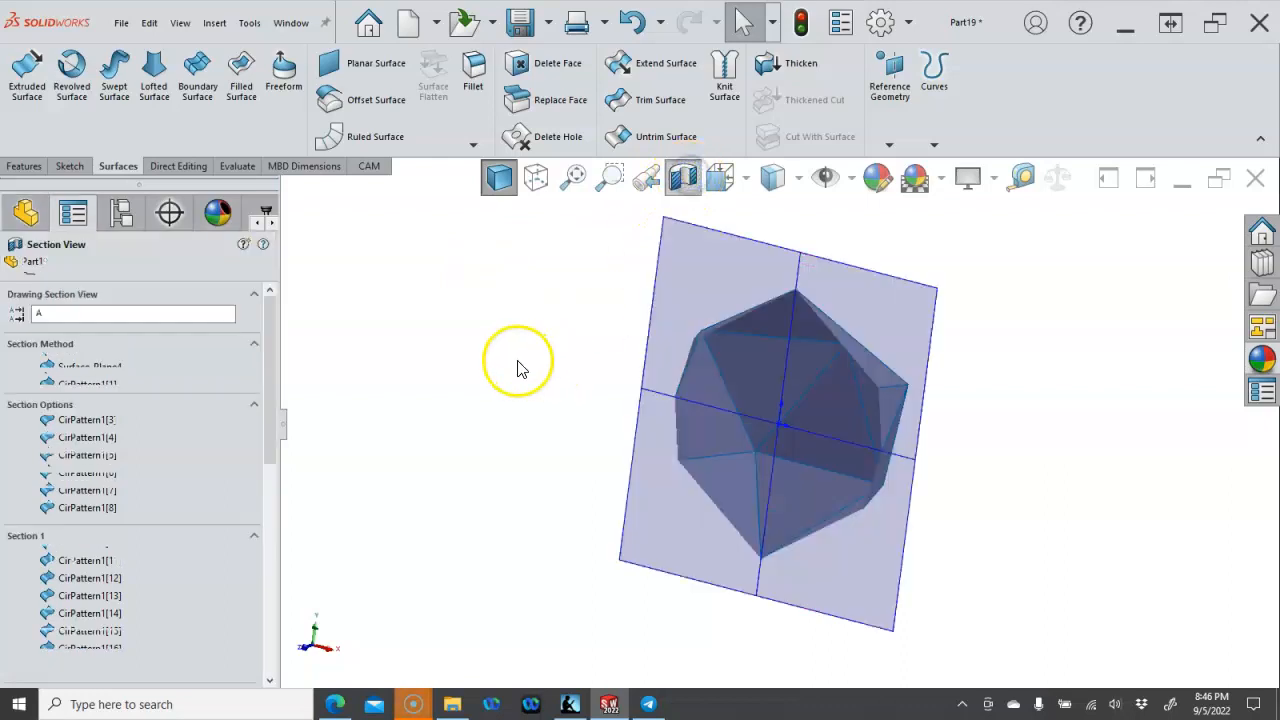
pyautogui.moveTo(522, 250); pyautogui.dragTo(503, 297, button='middle')
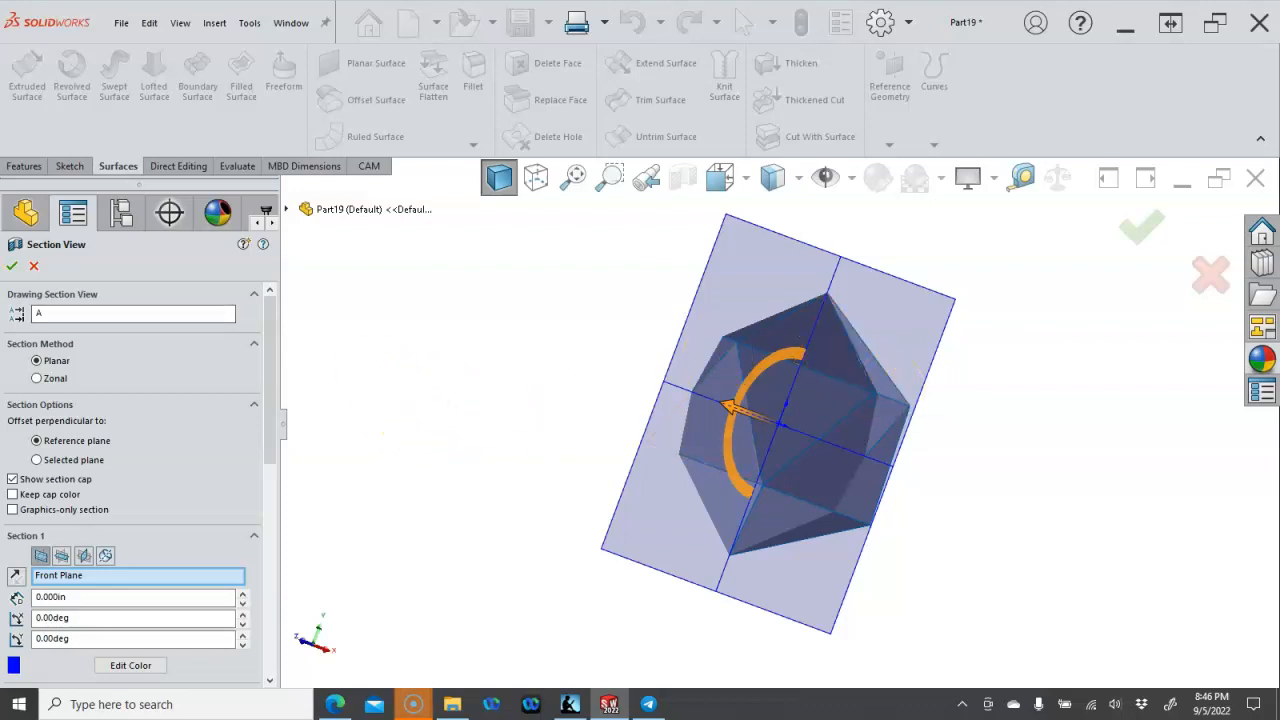
pyautogui.click(35, 267)
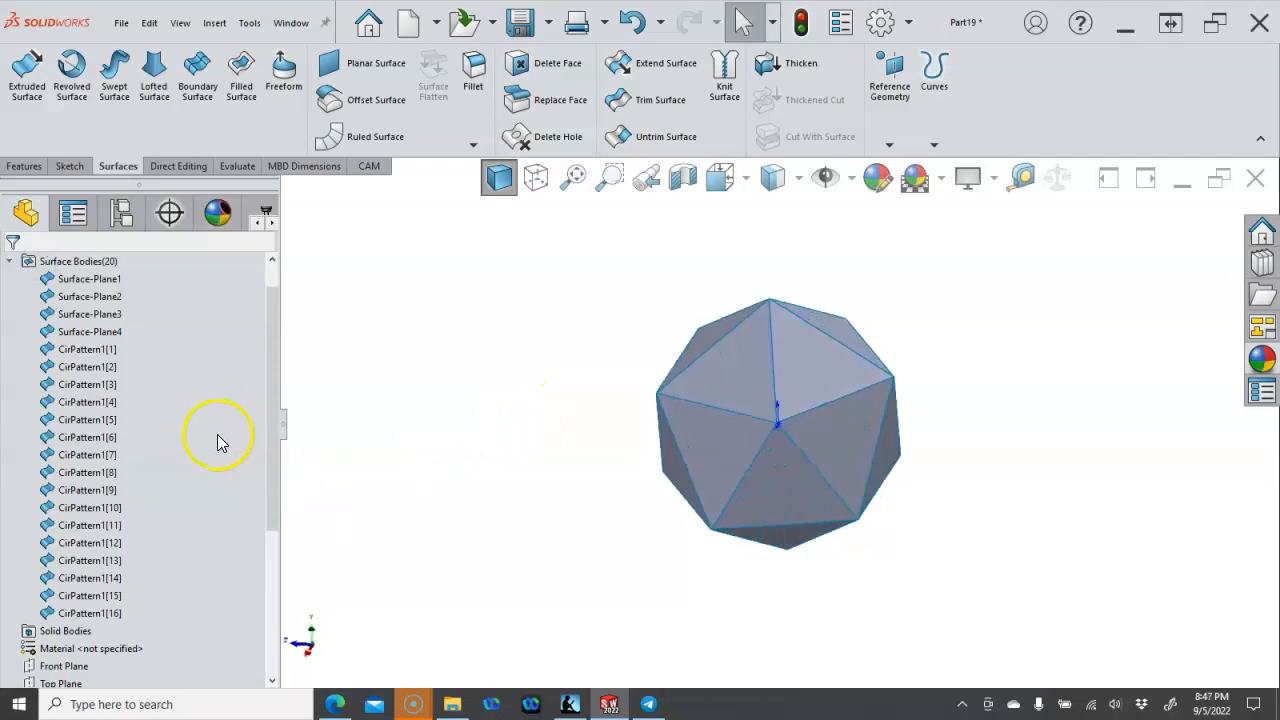
# Step: Unsuppress the surface knit feature at the end of the feature tree and view the body from isometric and other angles
pyautogui.moveTo(265, 455); pyautogui.dragTo(223, 595)
pyautogui.click(87, 667)
pyautogui.rightClick(87, 667)
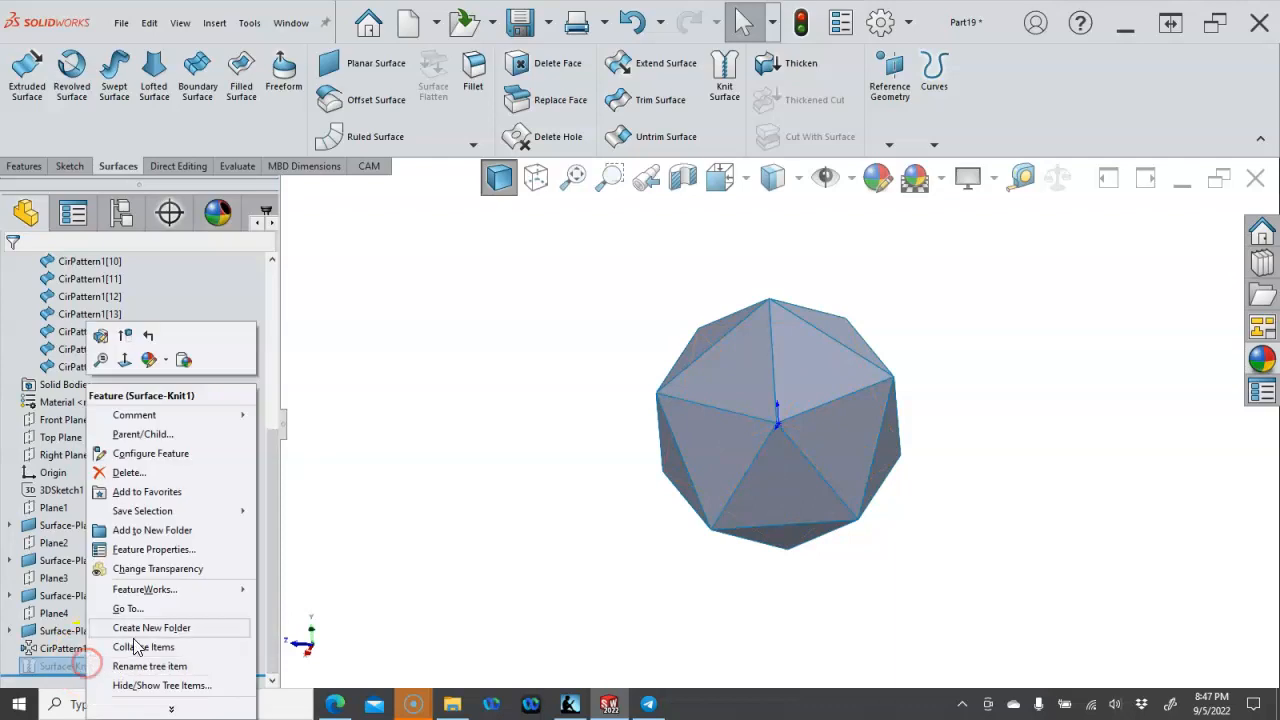
pyautogui.click(125, 332)
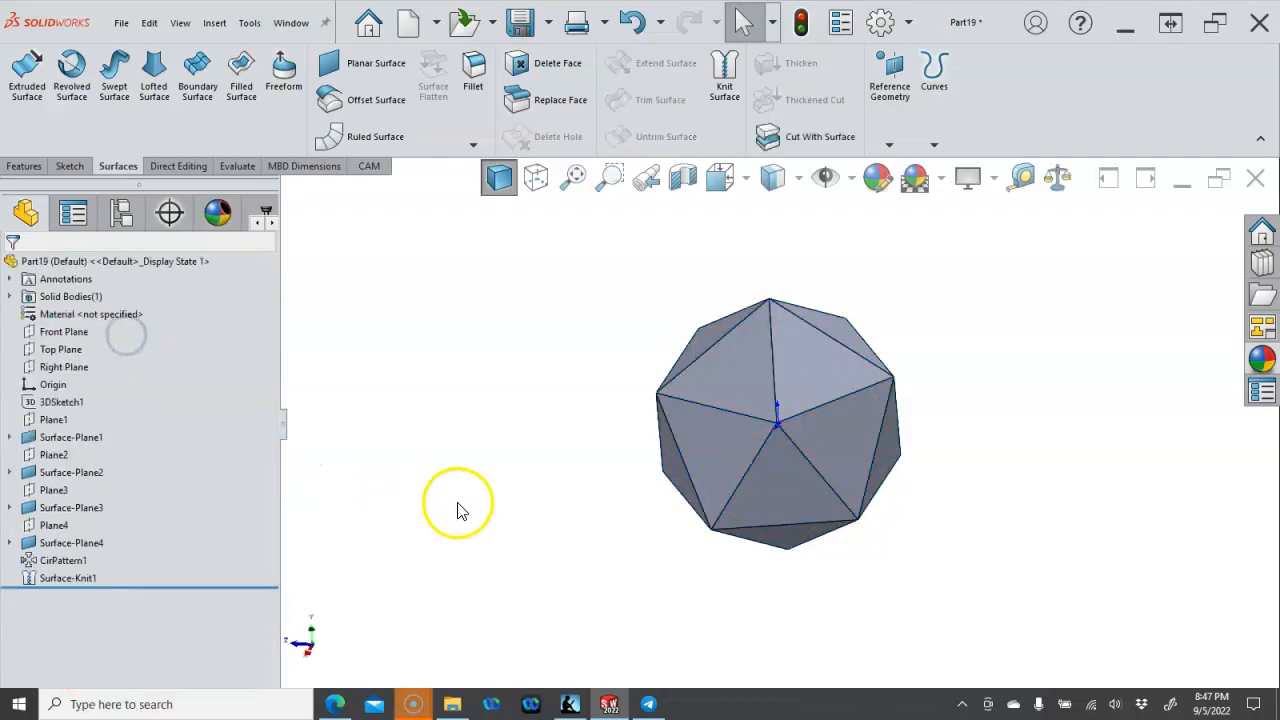
pyautogui.hotkey('ctrl', '7')
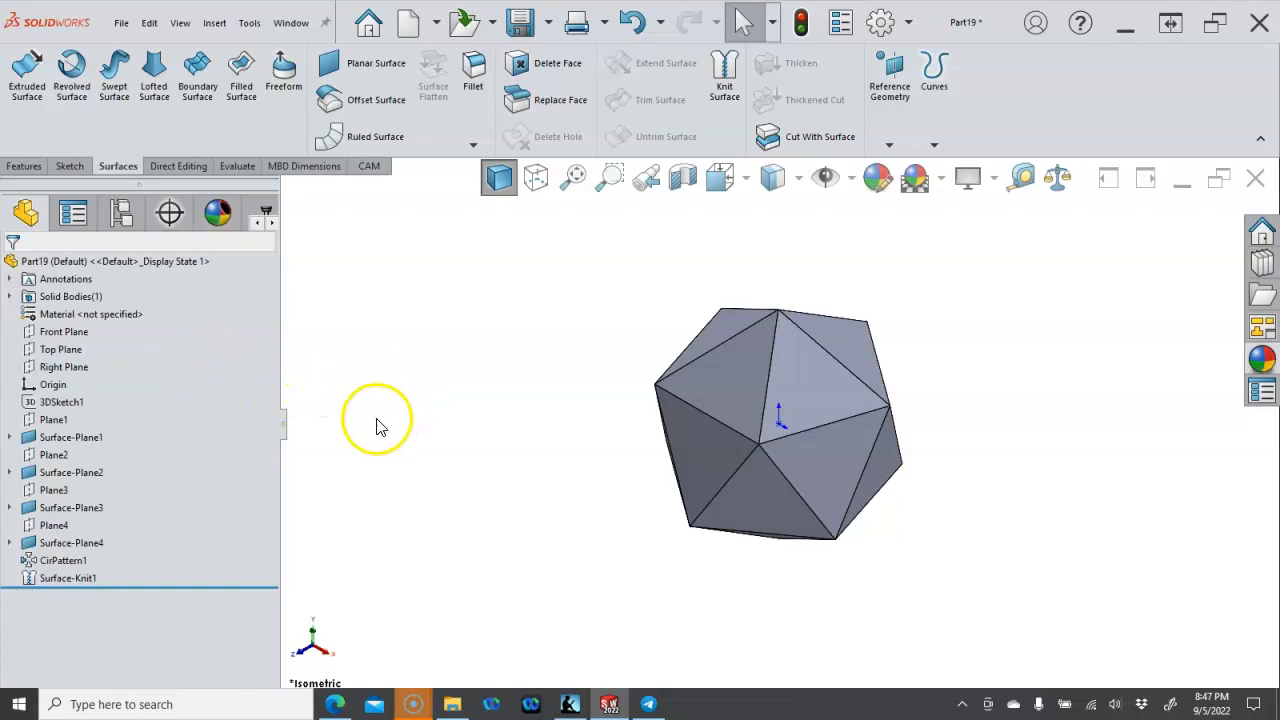
pyautogui.moveTo(397, 437)
pyautogui.mouseDown(button='middle')
pyautogui.moveTo(409, 406)
pyautogui.moveTo(393, 350)
pyautogui.moveTo(403, 309)
pyautogui.moveTo(486, 297)
pyautogui.moveTo(500, 339)
pyautogui.moveTo(517, 329)
pyautogui.moveTo(520, 400)
pyautogui.moveTo(474, 429)
pyautogui.moveTo(418, 381)
pyautogui.moveTo(427, 326)
pyautogui.mouseUp(button='middle')
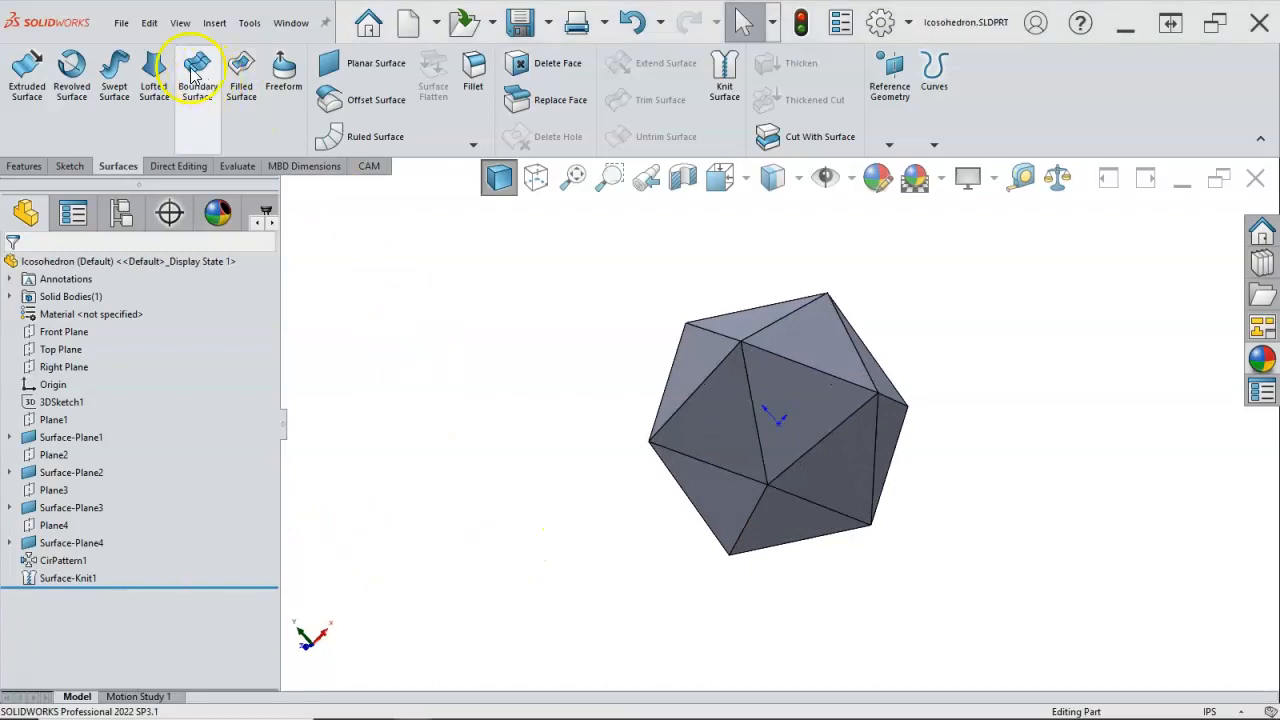
# Step: Open the part file Icosahedron not hex.SLDPRT and view its two stacked hexagons at an angle
pyautogui.click(121, 24)
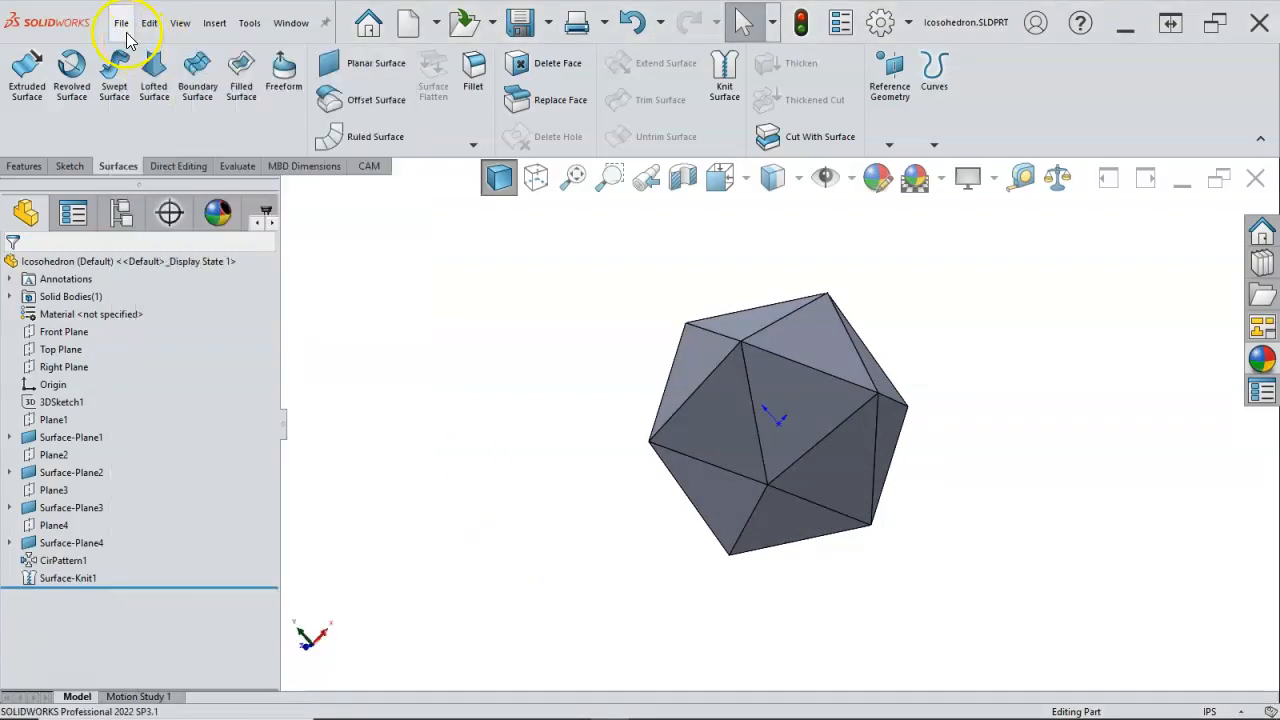
pyautogui.click(140, 78)
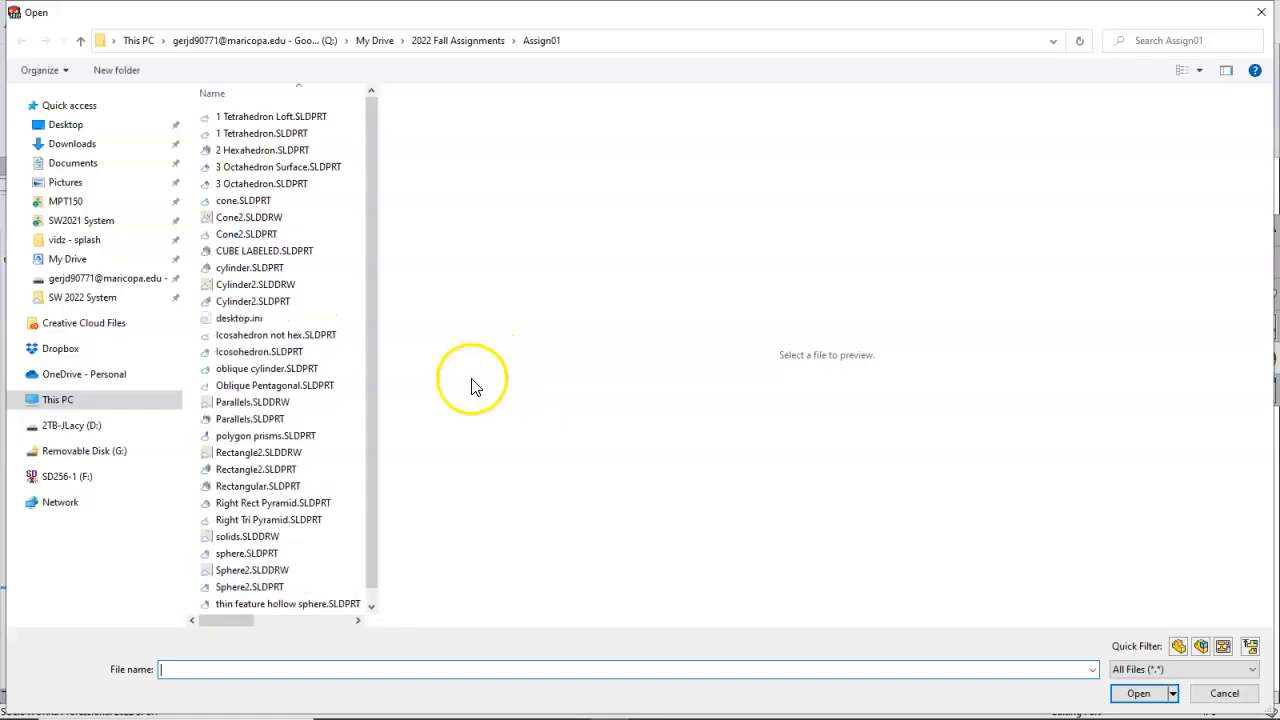
pyautogui.click(265, 339)
pyautogui.doubleClick(266, 342)
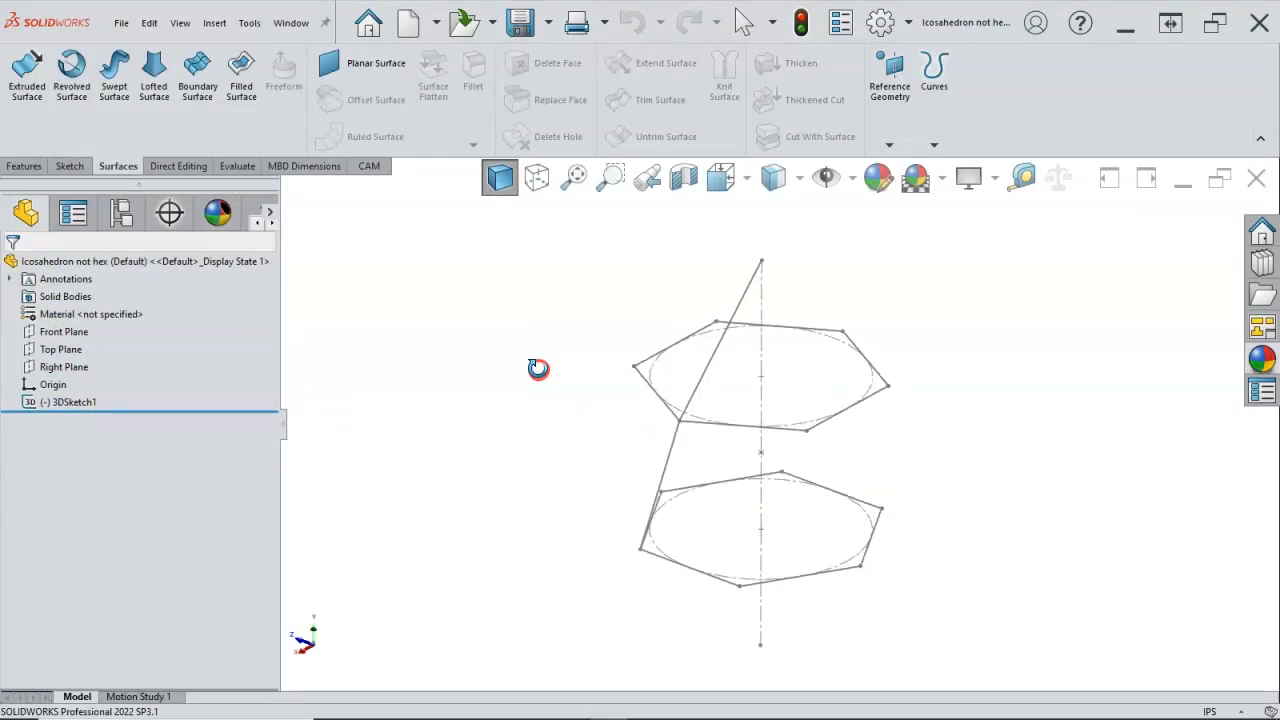
pyautogui.moveTo(857, 467); pyautogui.dragTo(853, 449, button='middle')
pyautogui.scroll(-2, 739, 449)
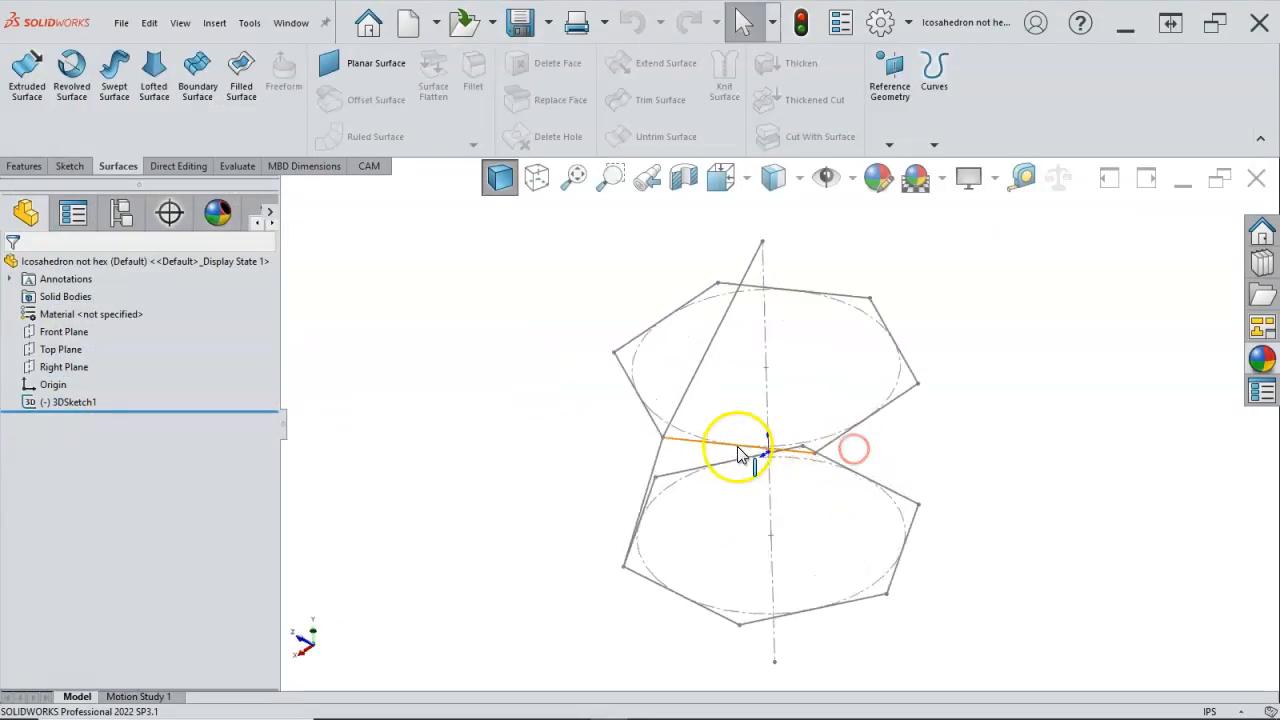
# Step: Check the distances from an upper hexagon vertex to its neighbouring vertex and to the hexagon's centre point
pyautogui.click(773, 355)
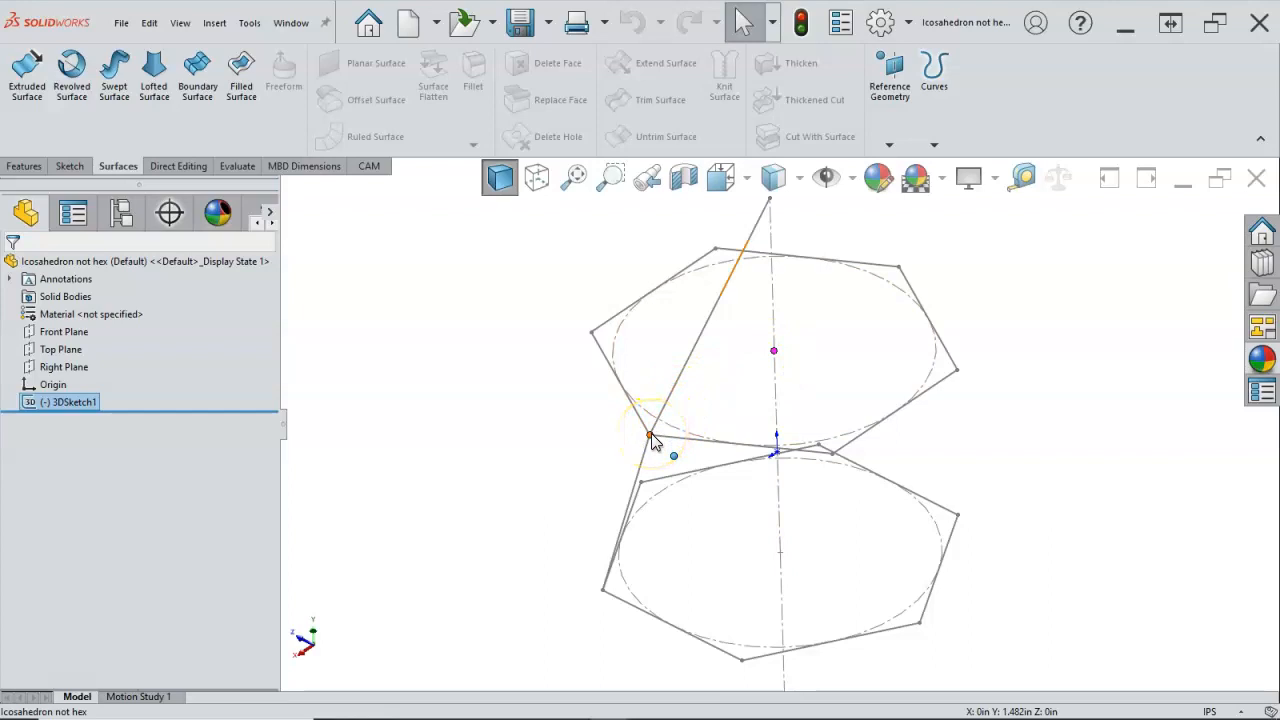
pyautogui.click(651, 436)
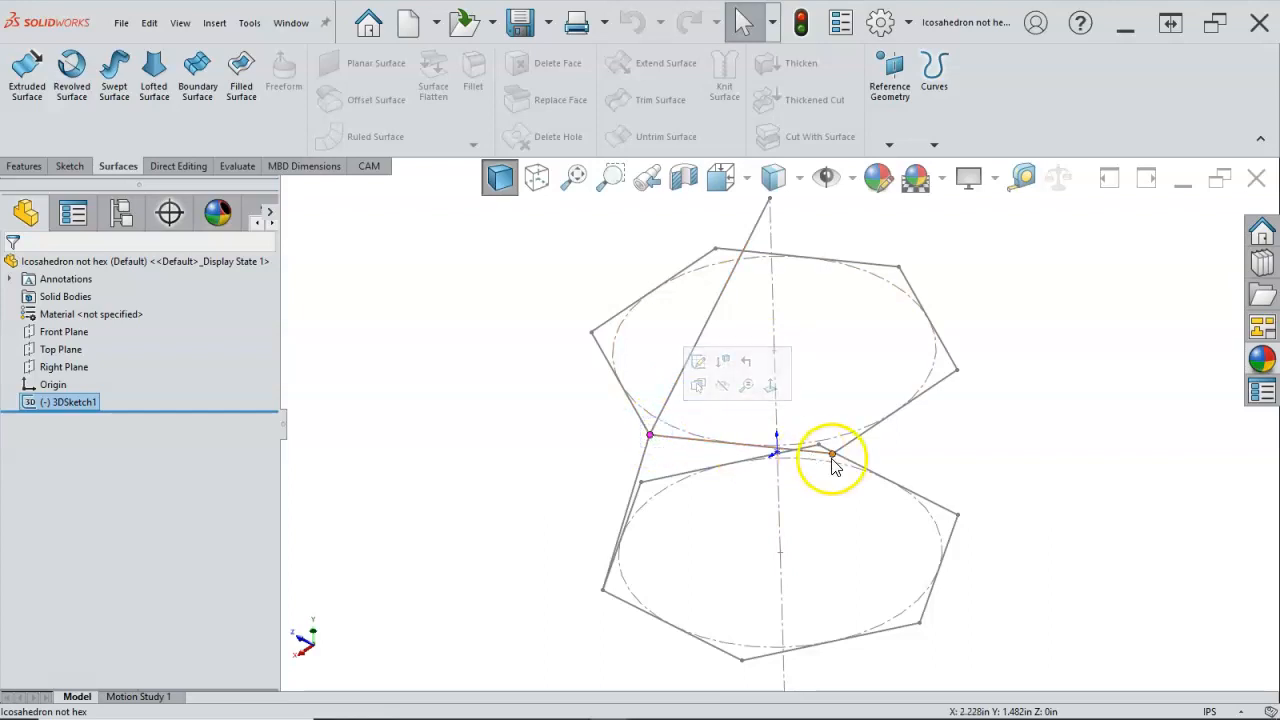
pyautogui.keyDown('ctrl'); pyautogui.click(832, 455); pyautogui.keyUp('ctrl')
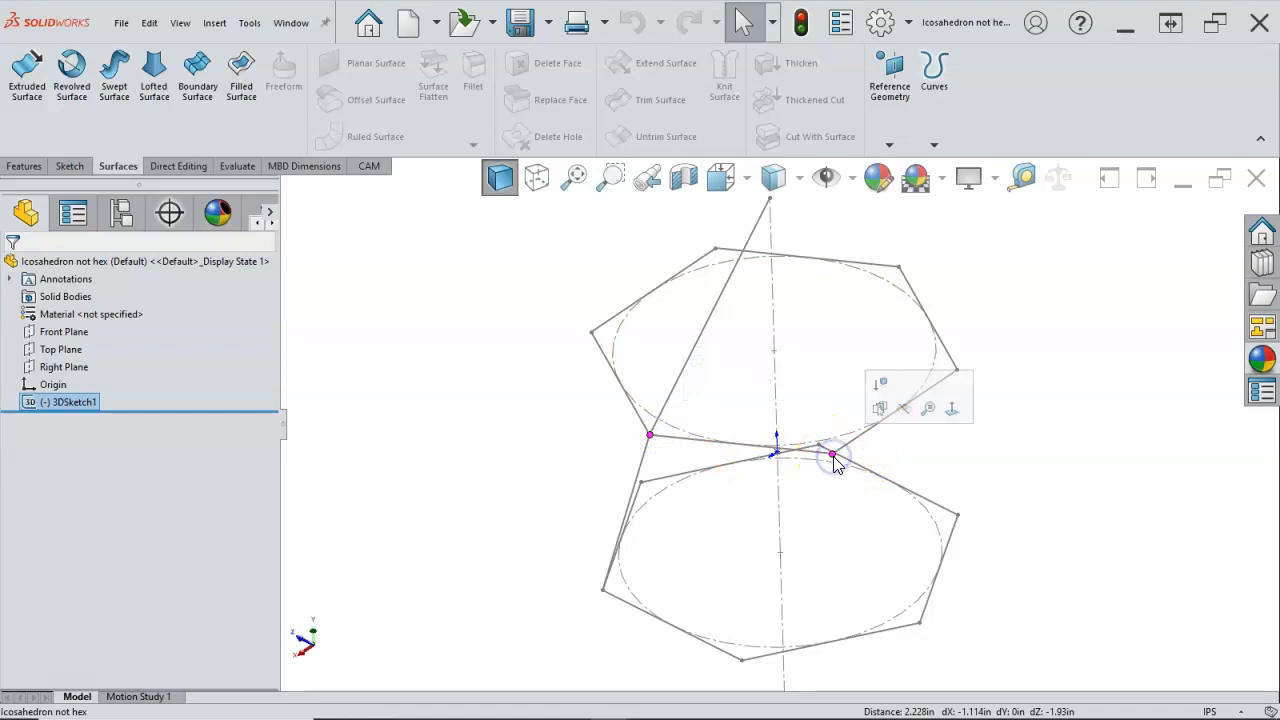
pyautogui.keyDown('ctrl'); pyautogui.click(773, 350); pyautogui.keyUp('ctrl')
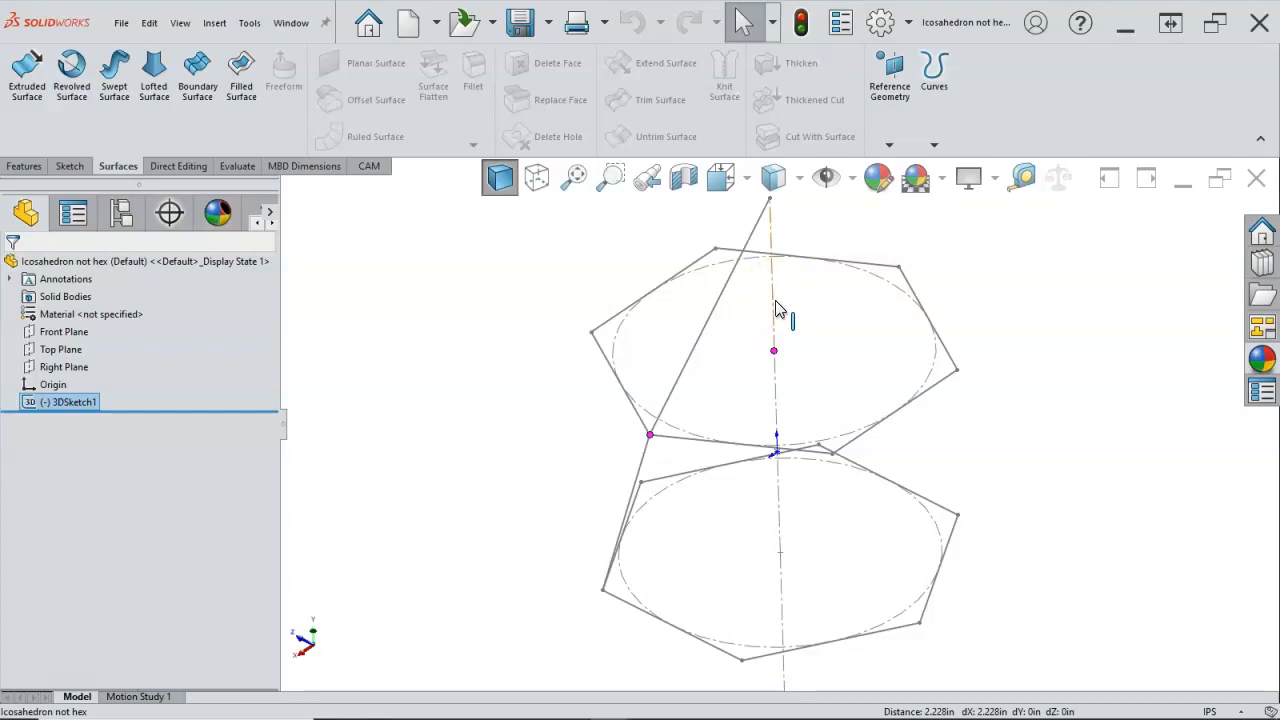
pyautogui.click(778, 351)
pyautogui.moveTo(957, 330)
pyautogui.mouseDown(button='middle')
pyautogui.moveTo(971, 291)
pyautogui.moveTo(963, 313)
pyautogui.mouseUp(button='middle')
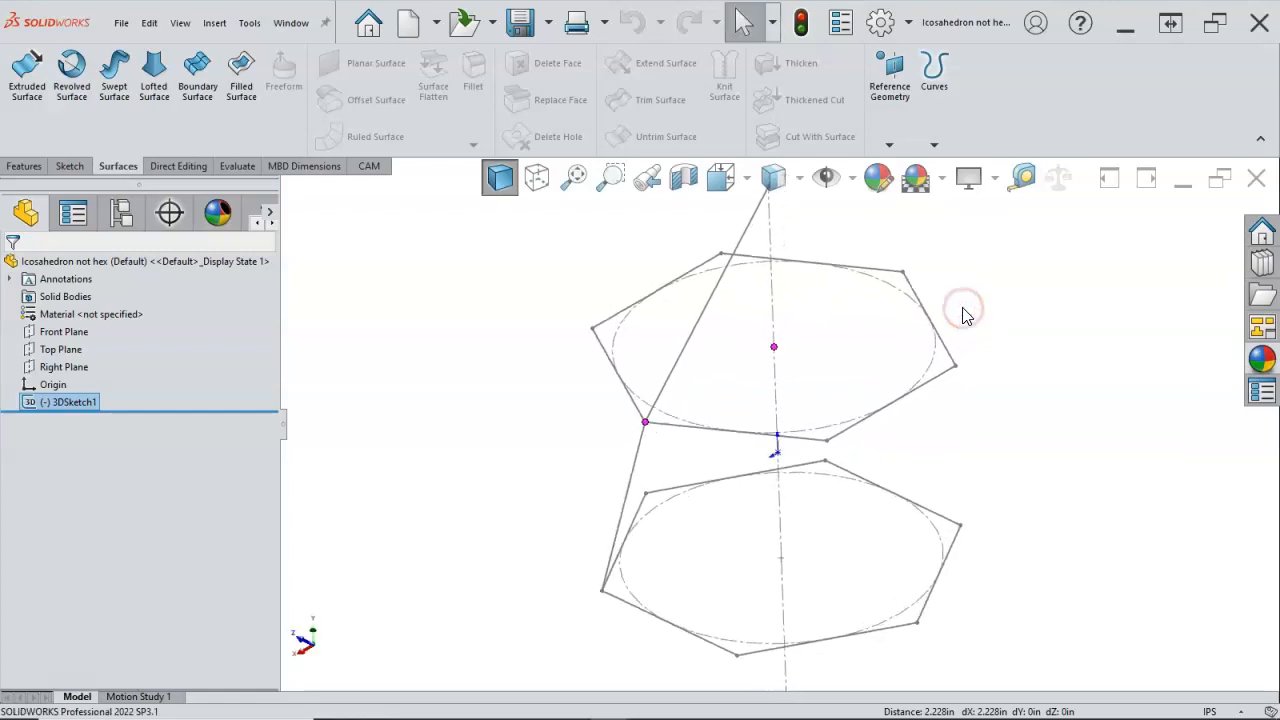
# Step: Close the hexagon-based part and show the Icosohedron part in isometric view
pyautogui.click(1256, 177)
pyautogui.moveTo(643, 375); pyautogui.dragTo(619, 399, button='middle')
pyautogui.hotkey('ctrl', '7')
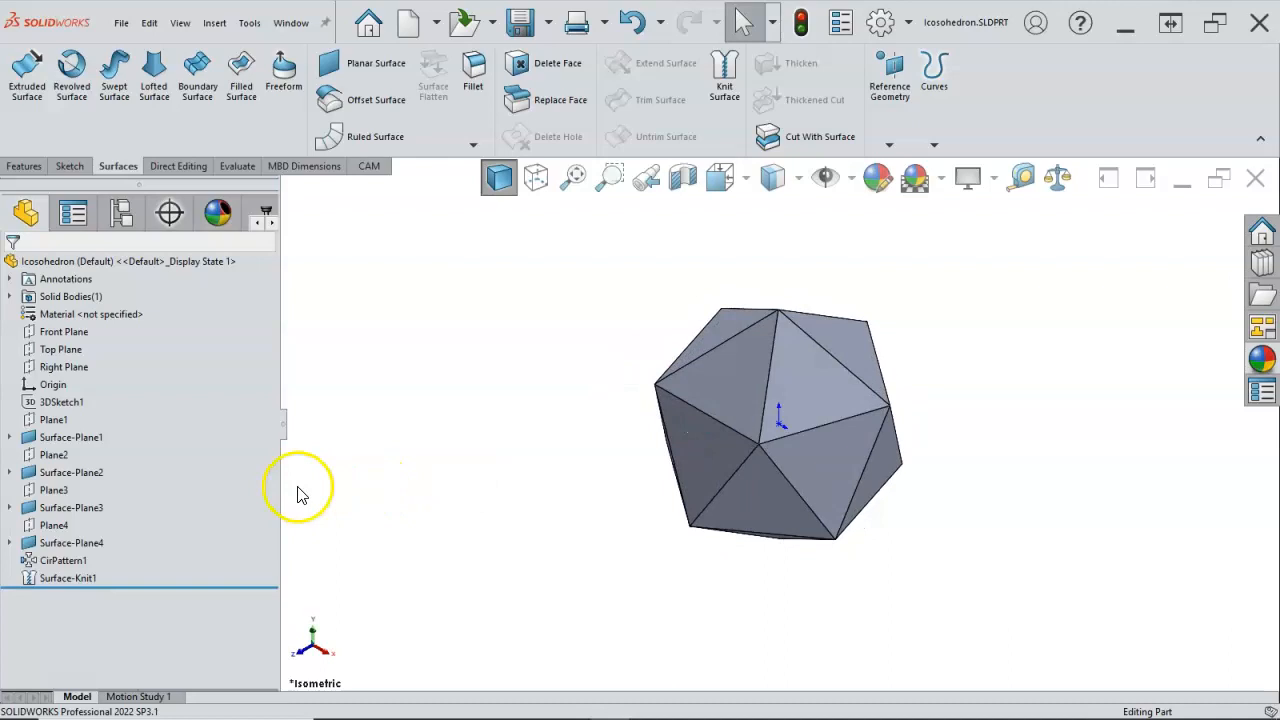
# Step: Set the polygon circle's diameter in 3DSketch1 to 12 in and rebuild the icosahedron
pyautogui.click(58, 402)
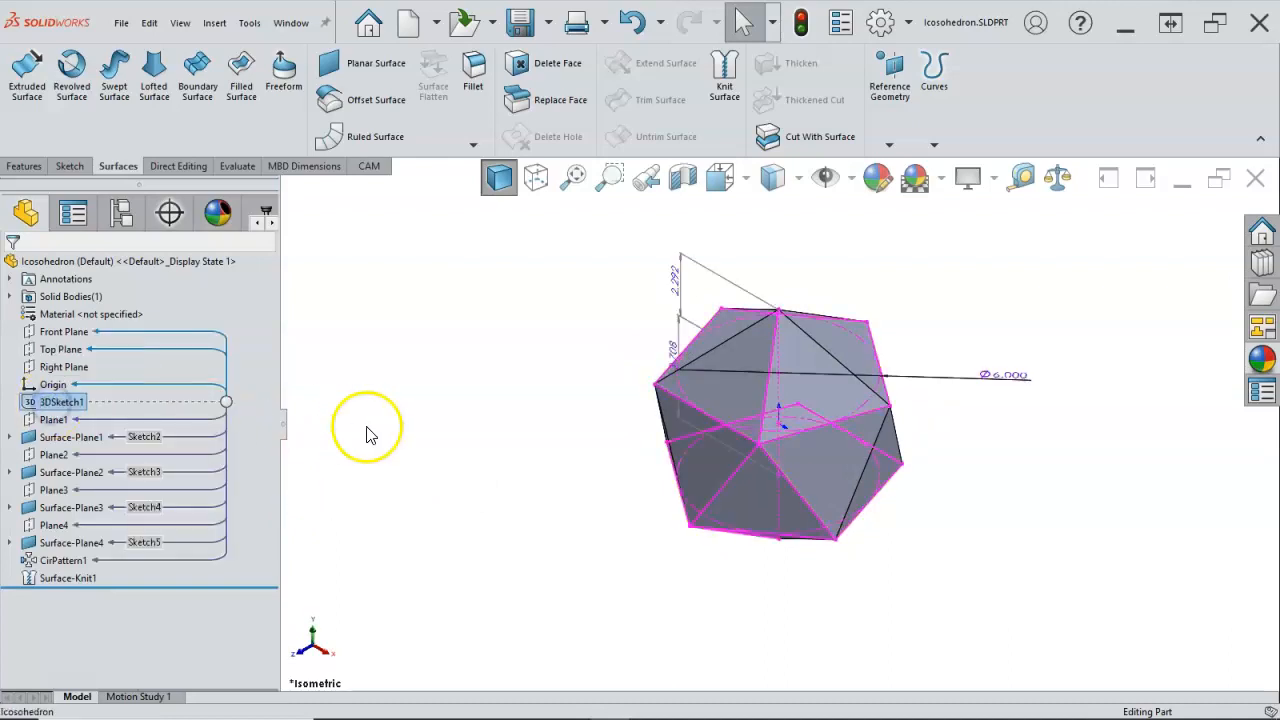
pyautogui.doubleClick(998, 379)
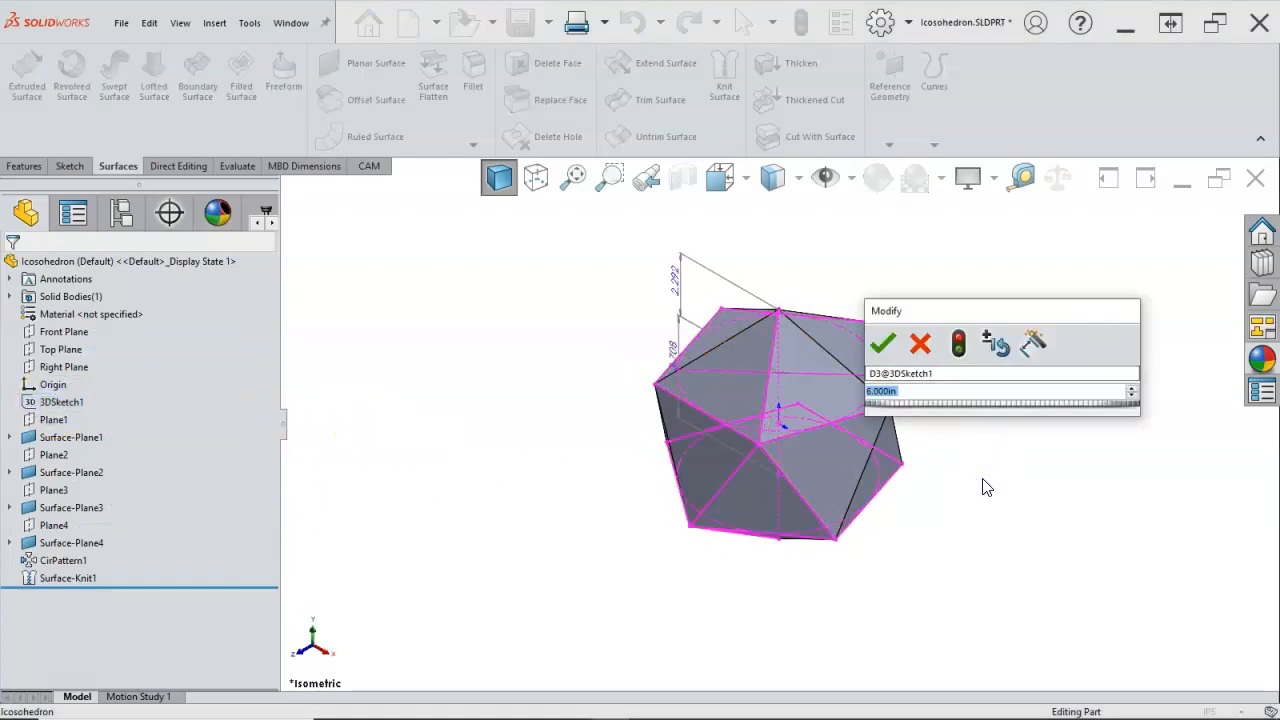
pyautogui.write('12')
pyautogui.press('Return')
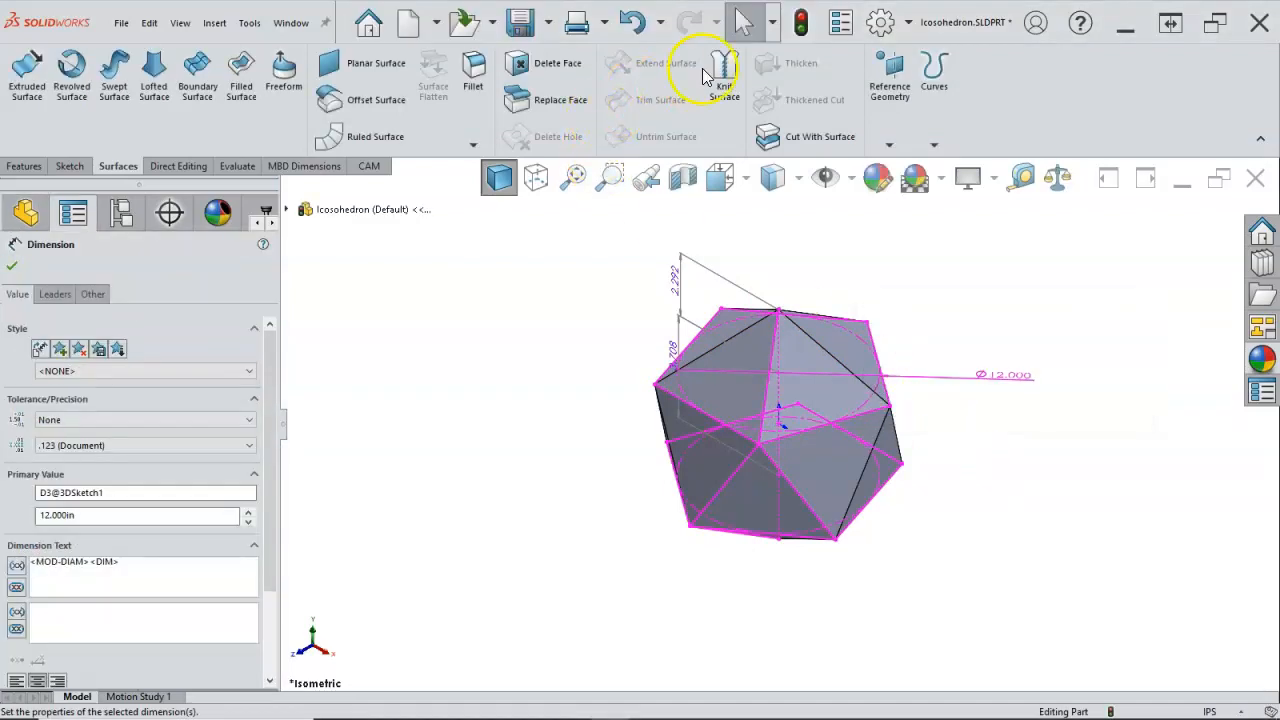
pyautogui.click(800, 23)
pyautogui.moveTo(622, 255); pyautogui.dragTo(660, 249, button='middle')
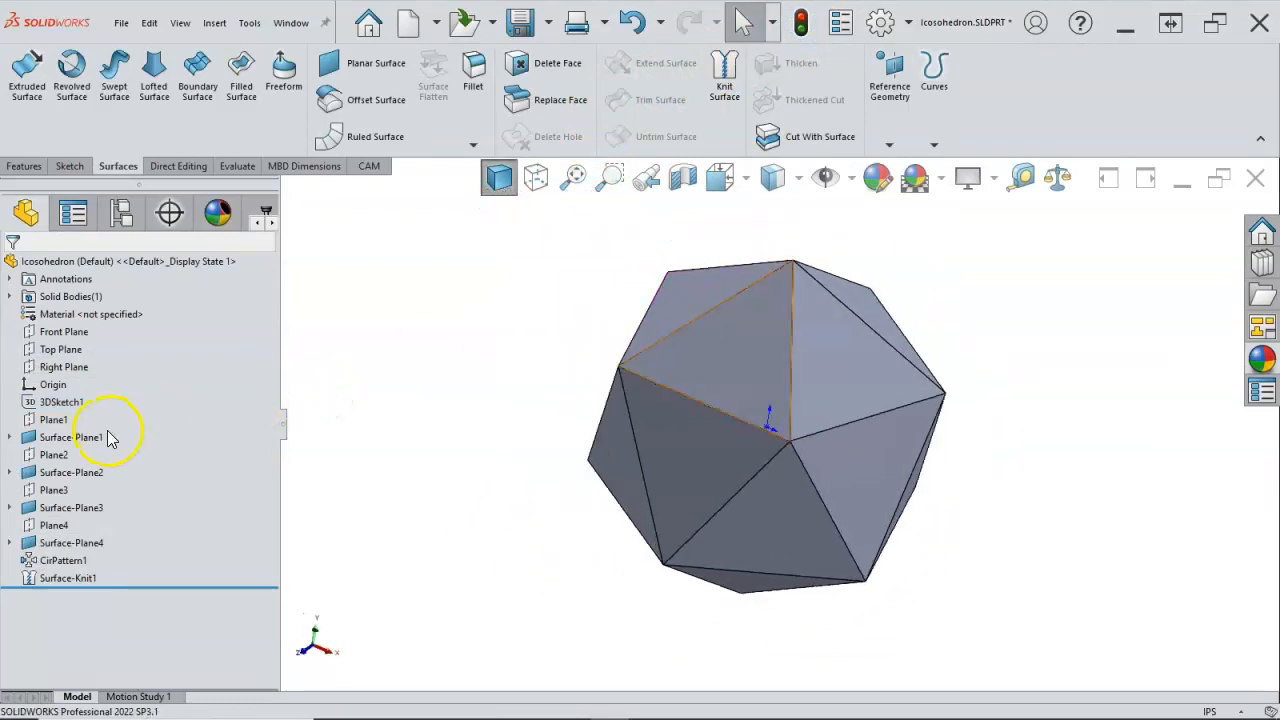
# Step: Set the polygon circle's diameter in 3DSketch1 to 4 in and rebuild the icosahedron
pyautogui.click(61, 402)
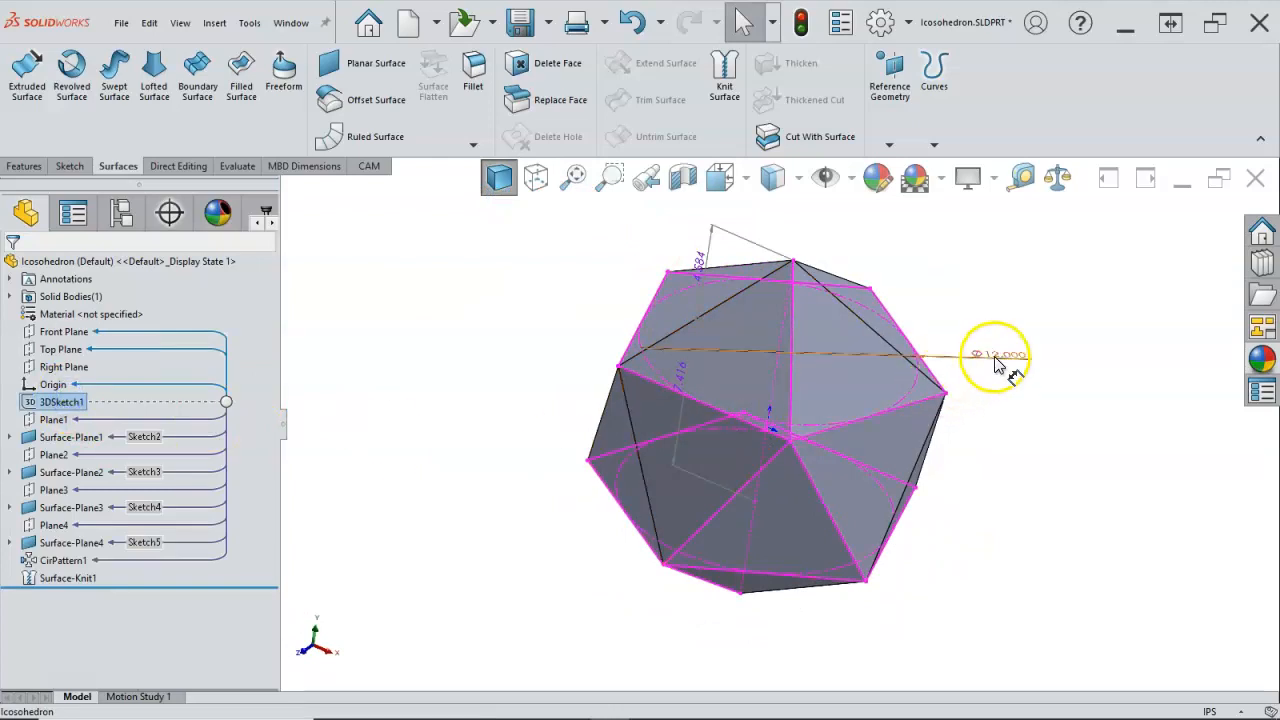
pyautogui.doubleClick(997, 362)
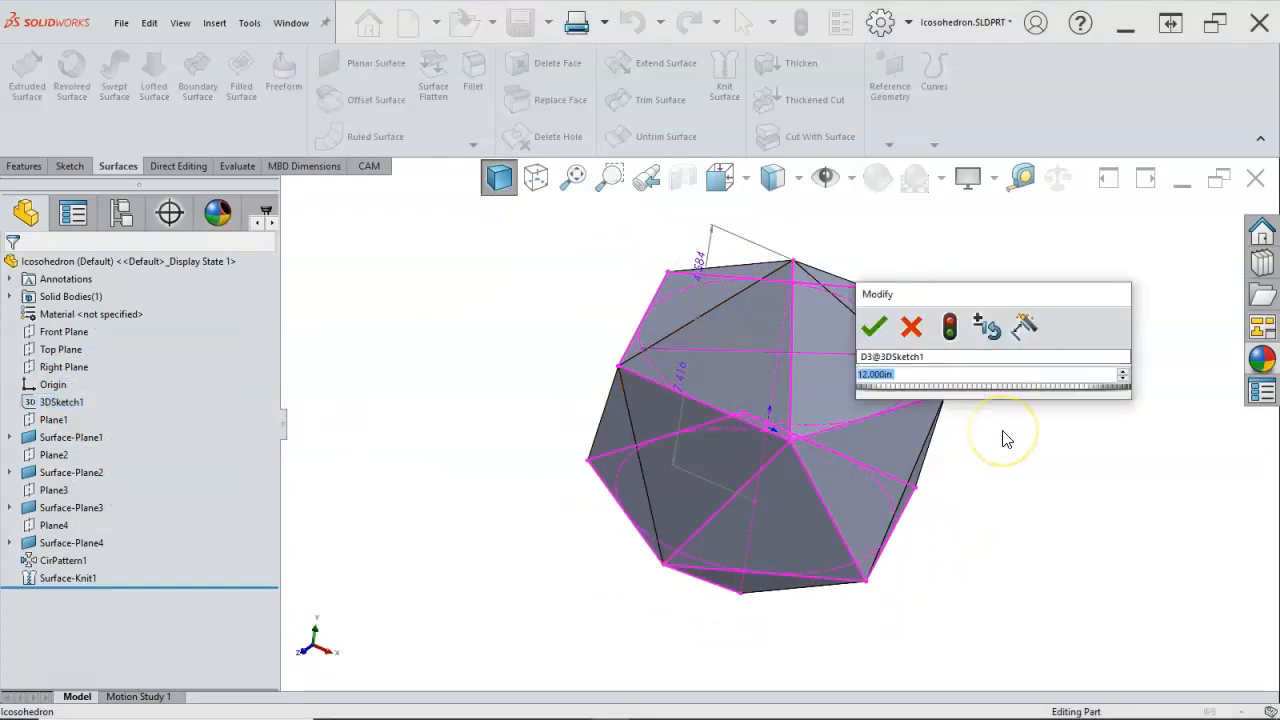
pyautogui.write('4')
pyautogui.press('Return')
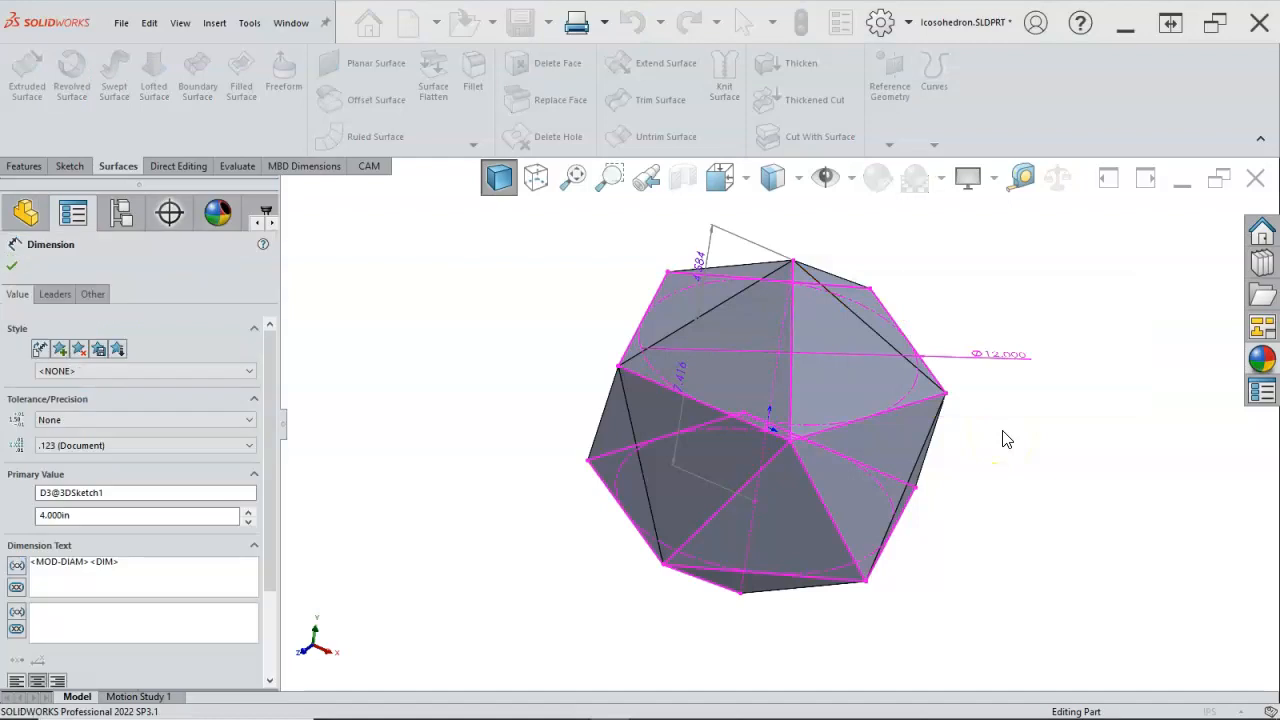
pyautogui.click(983, 428)
pyautogui.moveTo(983, 428); pyautogui.dragTo(953, 393, button='middle')
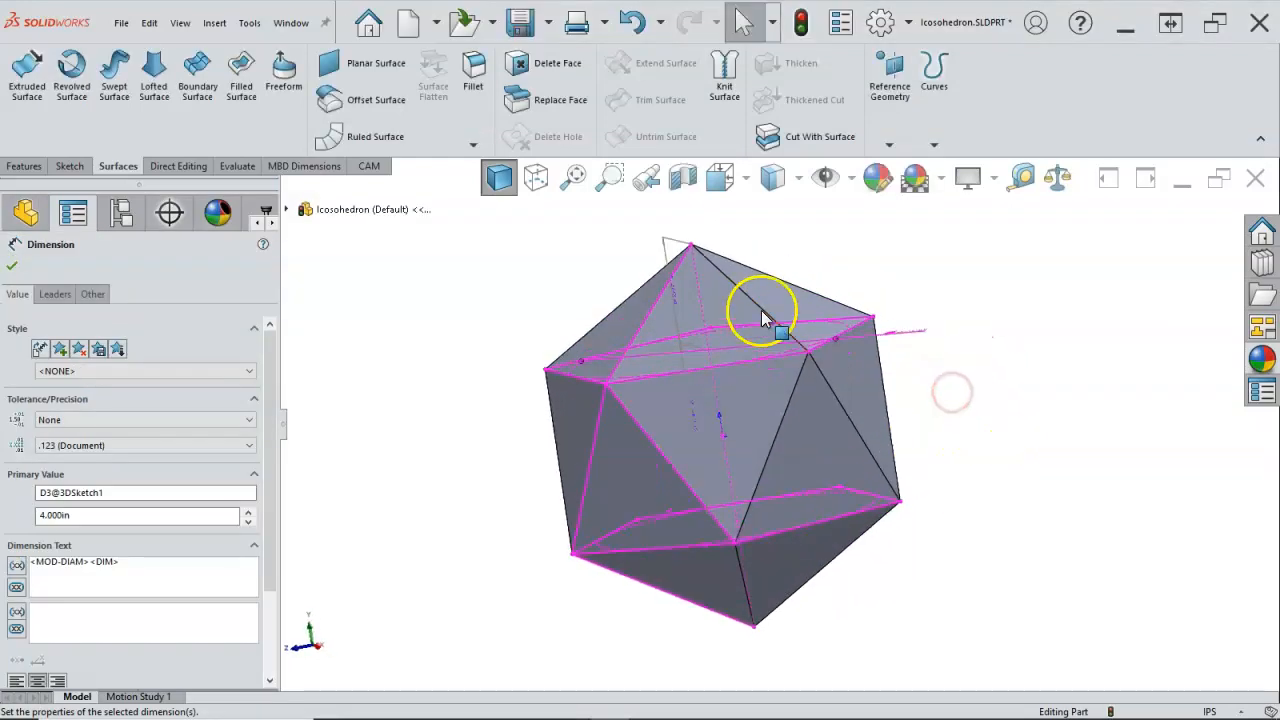
pyautogui.click(801, 22)
# Step: Examine the resized icosahedron's triangular faces from several angles
pyautogui.click(909, 389)
pyautogui.scroll(5, 909, 386)
pyautogui.moveTo(909, 383); pyautogui.dragTo(867, 459, button='middle')
pyautogui.moveTo(801, 404); pyautogui.dragTo(875, 480, button='middle')
pyautogui.scroll(-3, 772, 452)
pyautogui.click(720, 472)
pyautogui.scroll(-5, 731, 425)
pyautogui.moveTo(436, 505); pyautogui.dragTo(461, 509, button='middle')
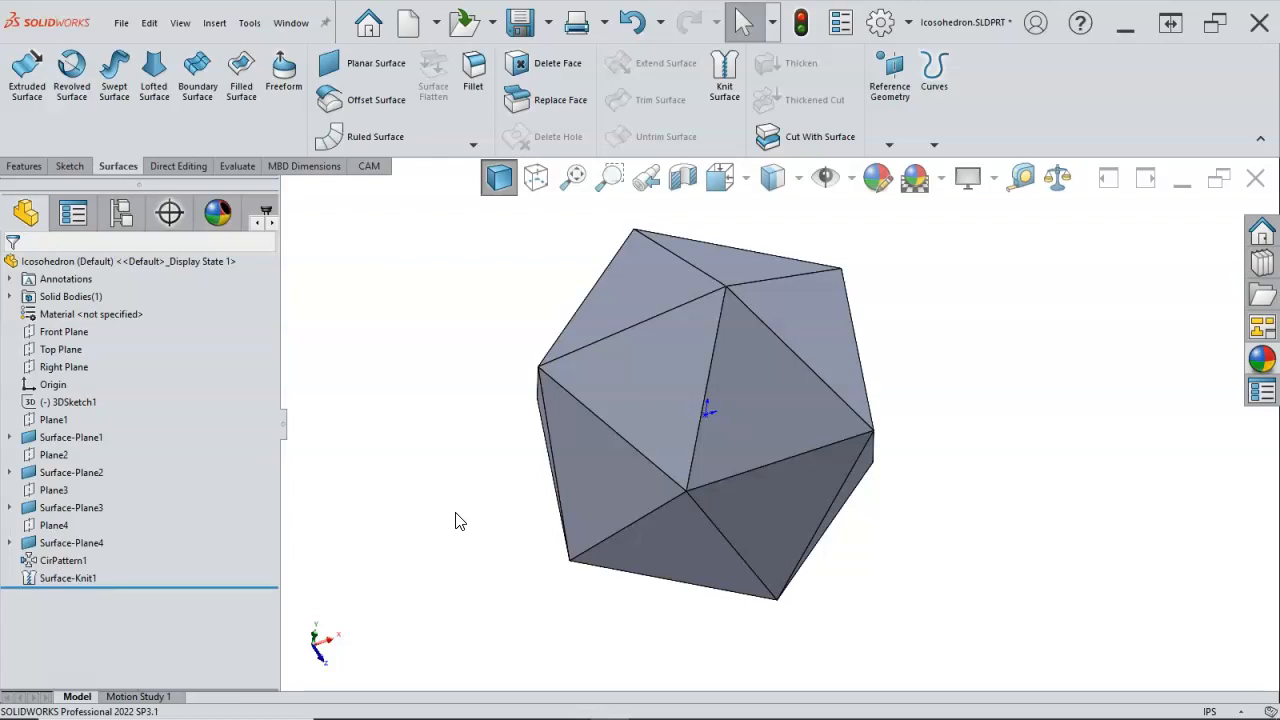
pyautogui.click(442, 528)
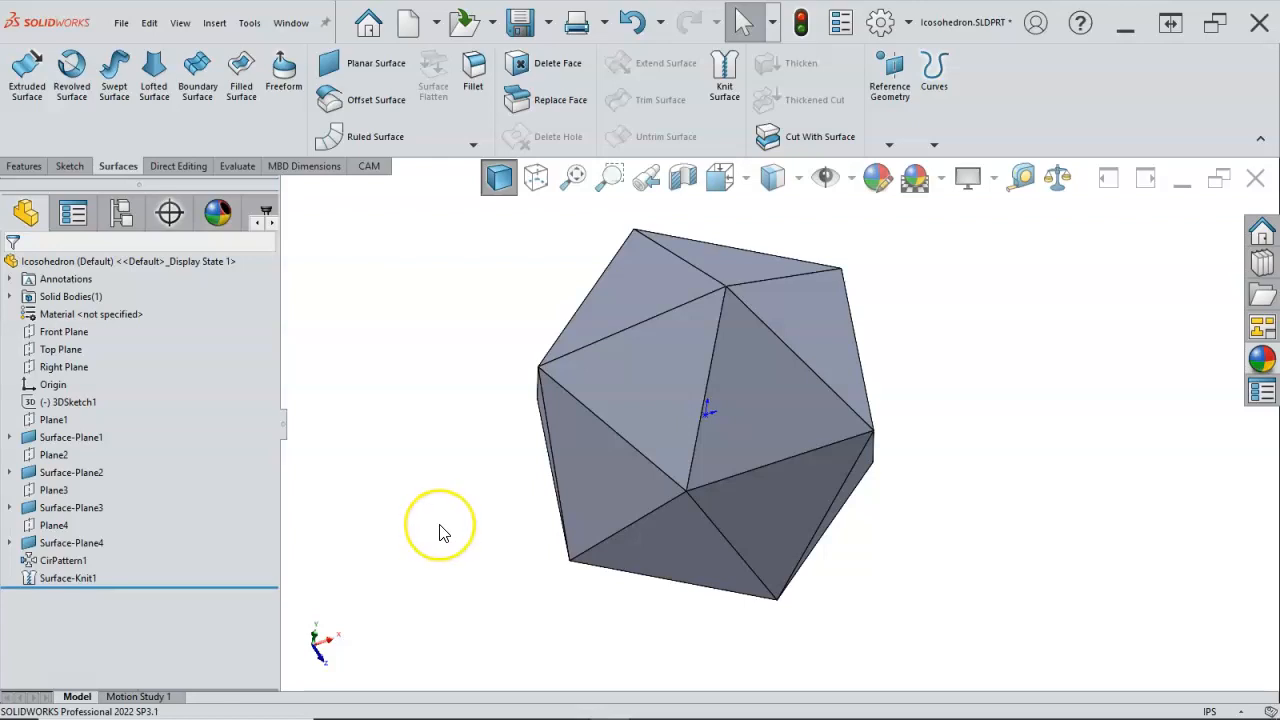